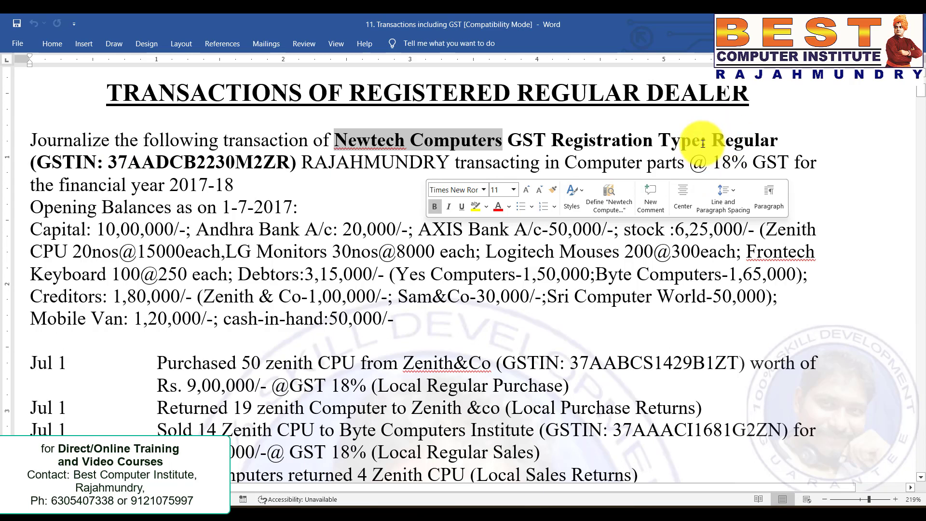
Review the company's GSTIN and GST rate in the problem statement.
left_click(696, 150)
left_click_drag(107, 159, 289, 162)
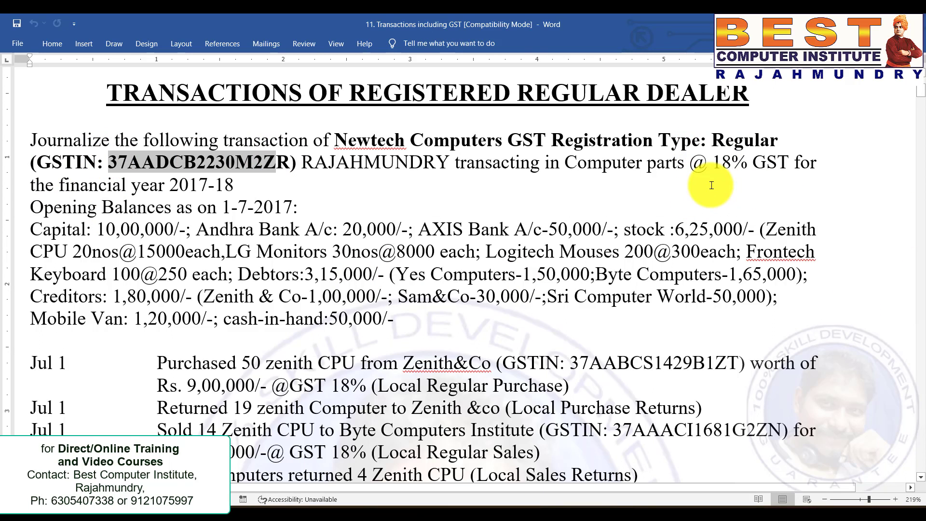
left_click_drag(690, 162, 795, 163)
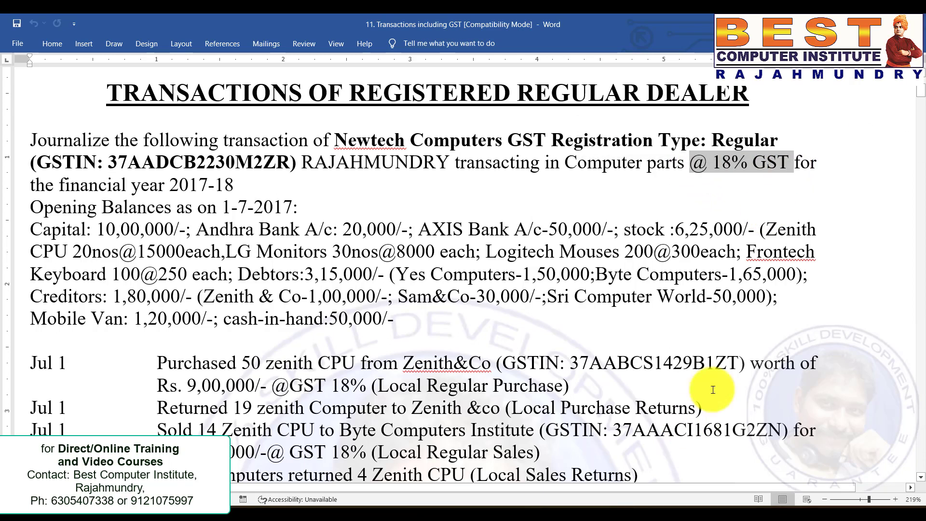
left_click(642, 516)
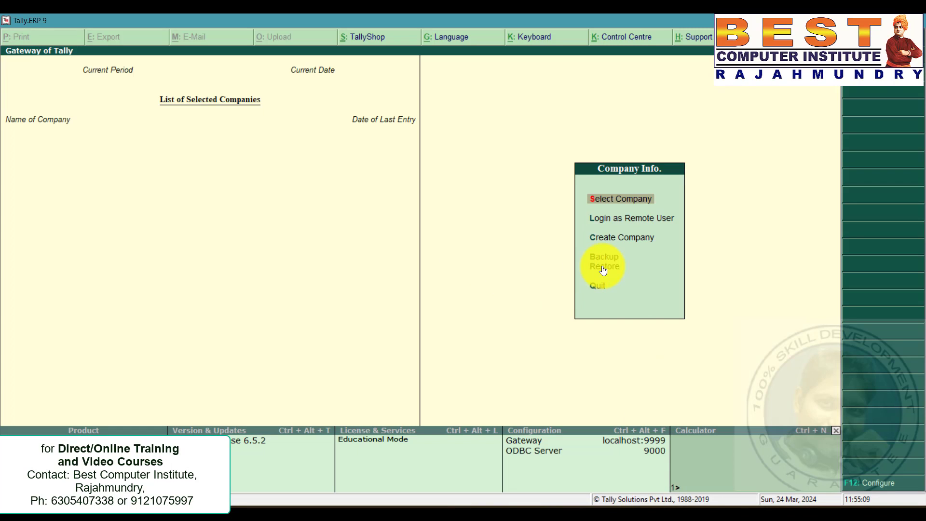
Create a new company named Newtech Computers.
key("Down")
key("Down")
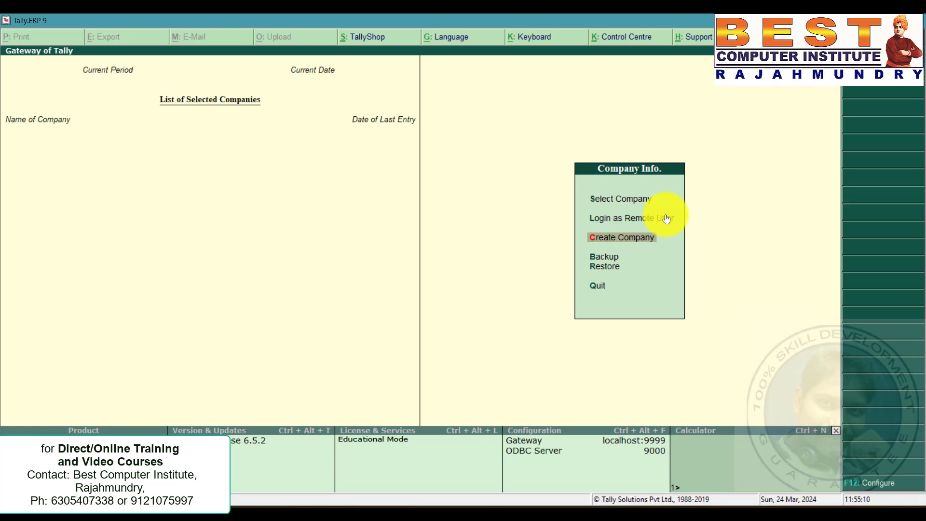
key("Return")
type("Newtech")
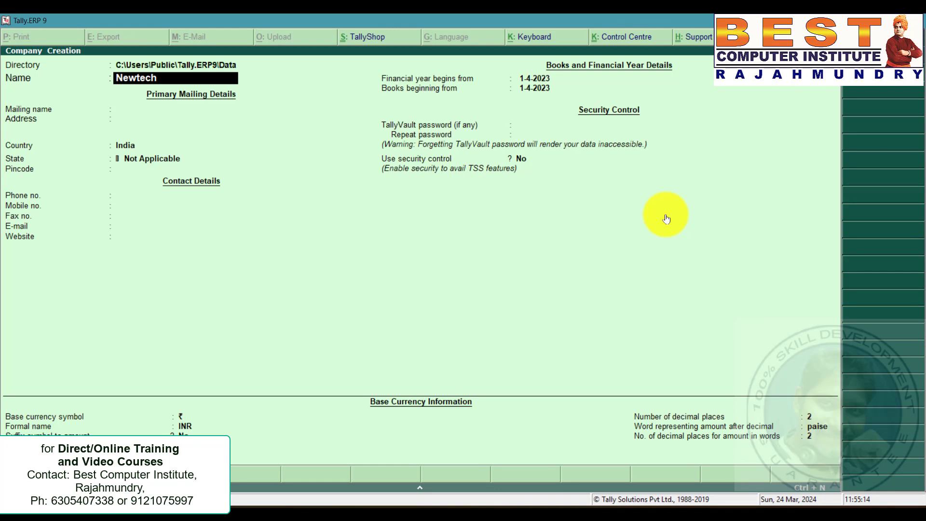
type(" Computers")
key("Return")
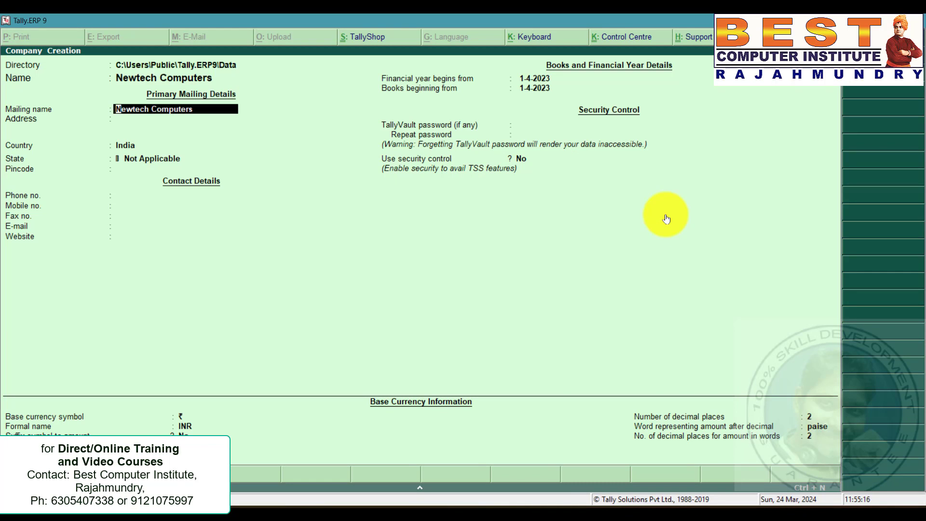
Set the financial year to begin 1-4-2017 and books beginning from 1-7-2017, then save the company.
left_click(540, 79)
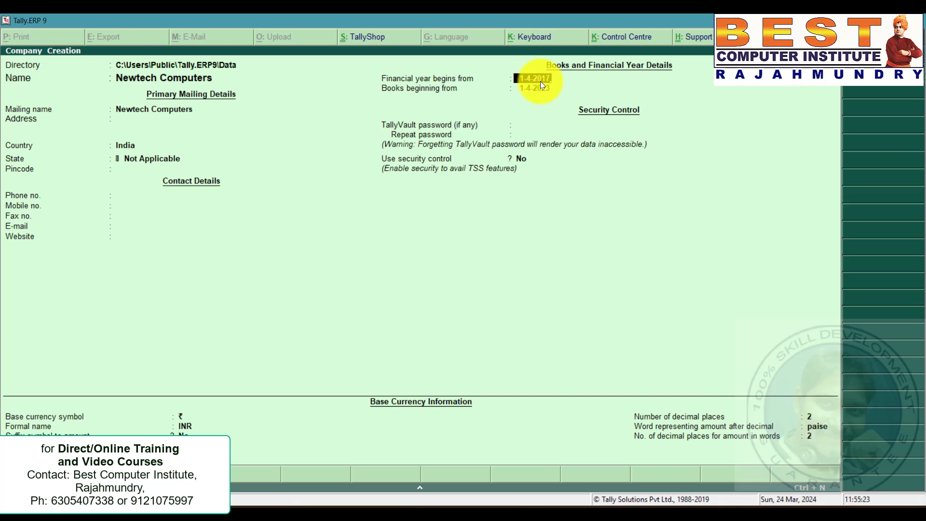
key("alt+Tab")
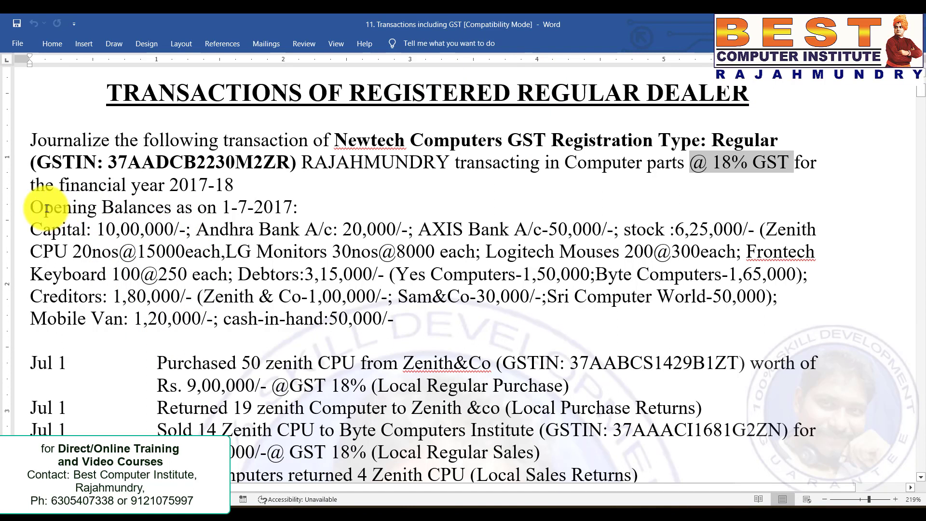
left_click_drag(32, 208, 308, 207)
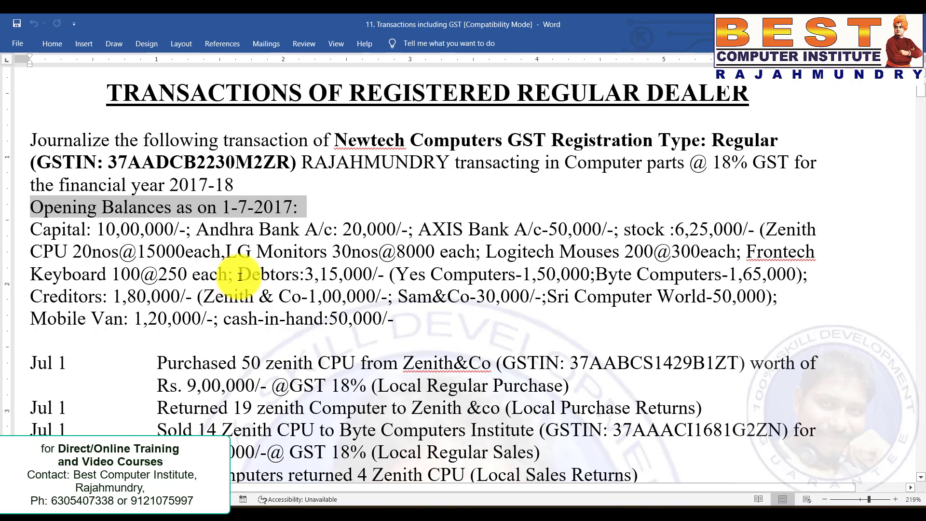
key("alt+Tab")
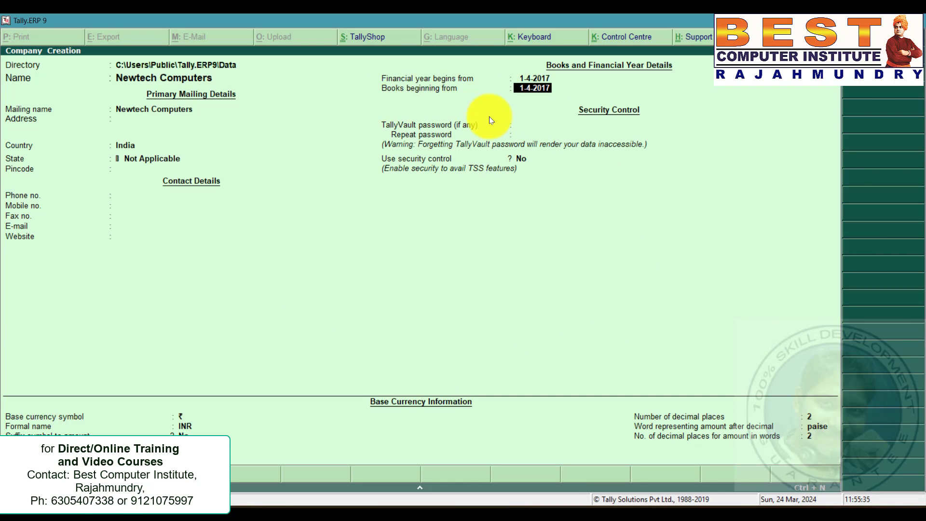
type("1-7-2017")
key("Return")
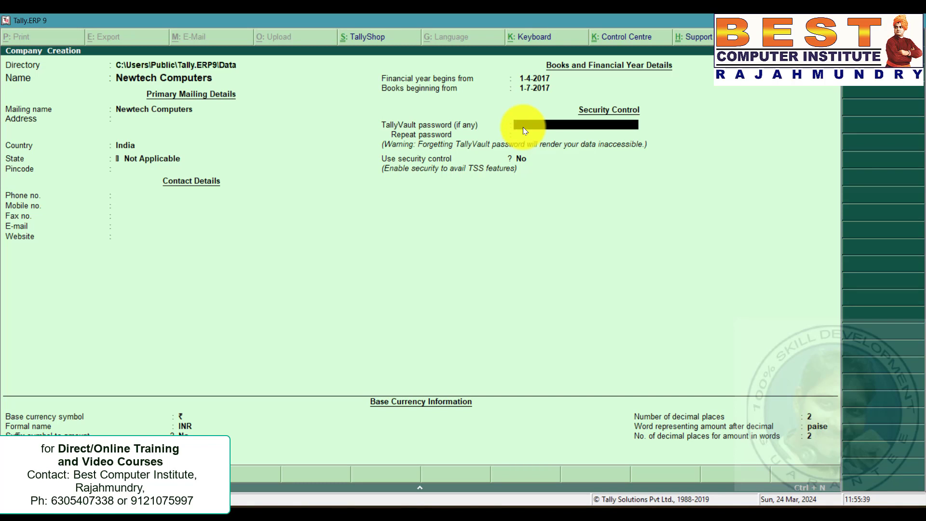
key("ctrl+a")
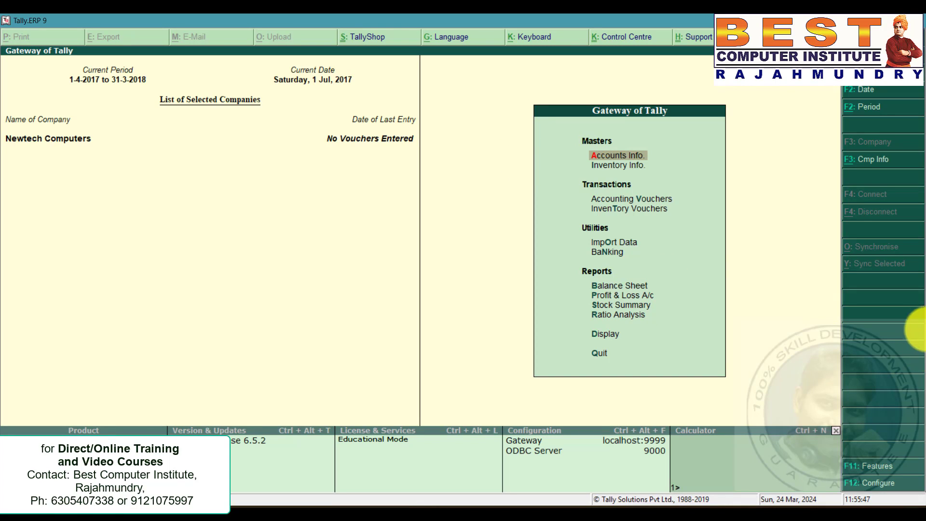
Enable Goods and Services Tax in the company's statutory and taxation features and open its GST details.
left_click(864, 467)
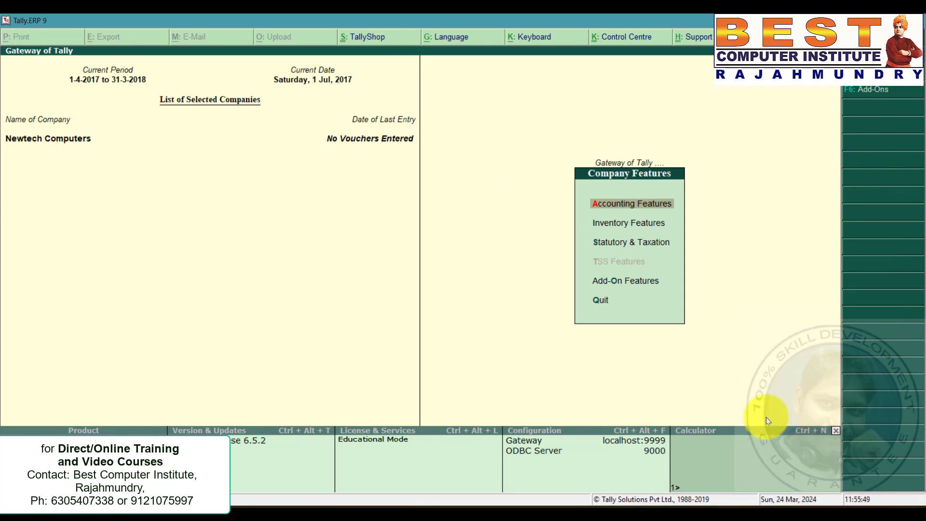
left_click(632, 245)
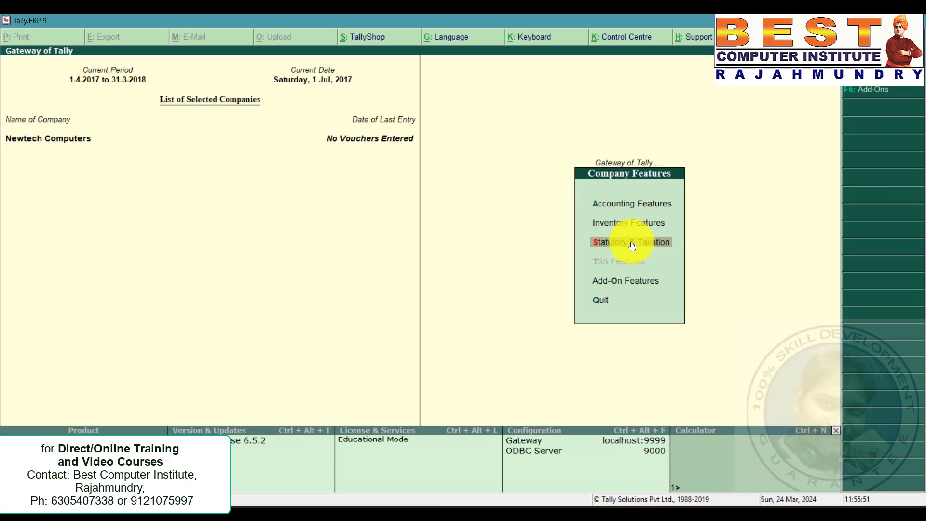
left_click(632, 245)
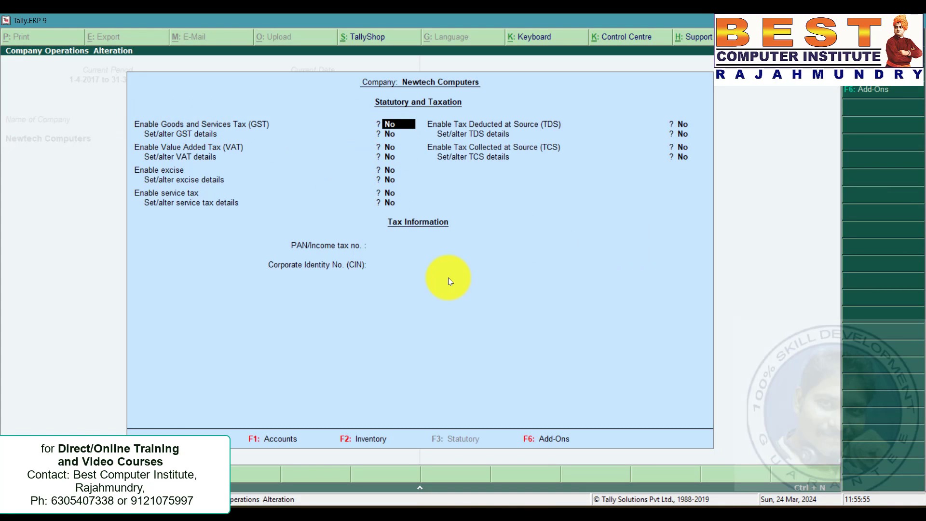
type("y")
key("Return")
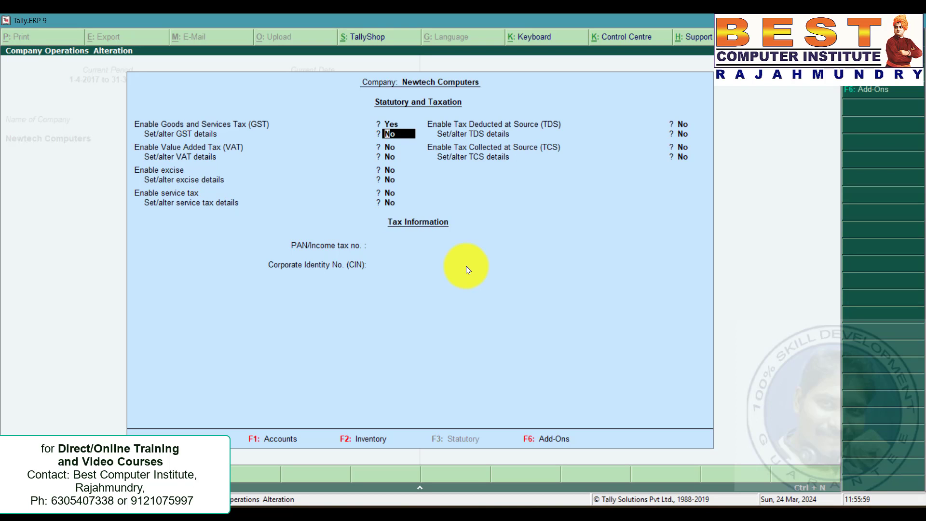
type("yes")
key("Return")
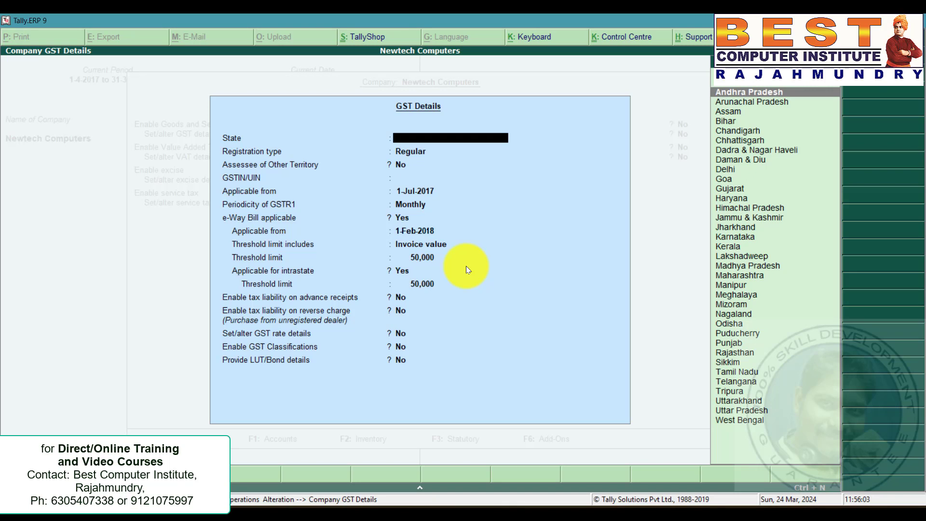
Set the GST state to Andhra Pradesh and the registration type to Regular.
key("Return")
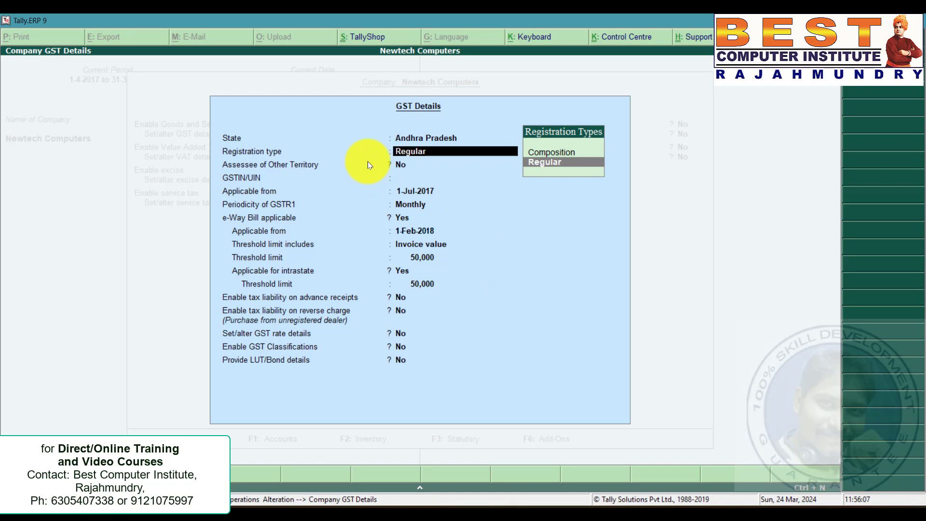
key("Return")
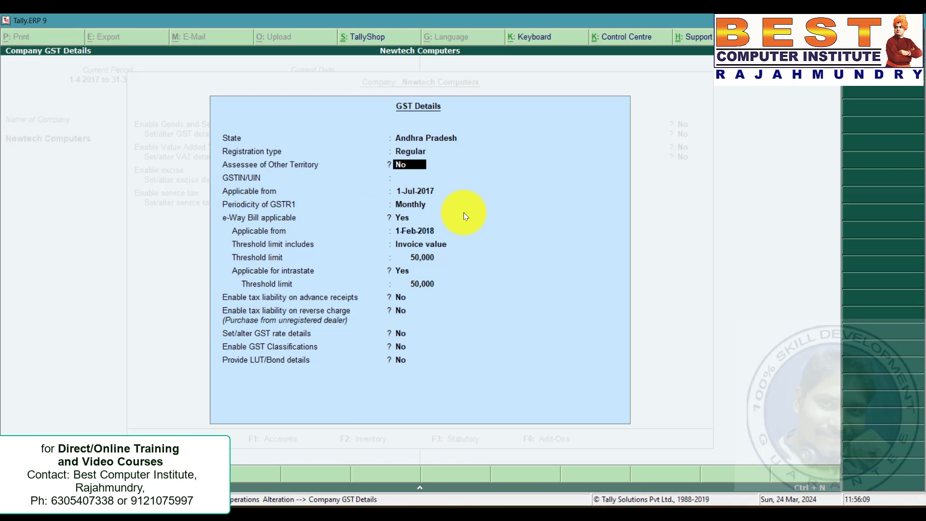
key("Return")
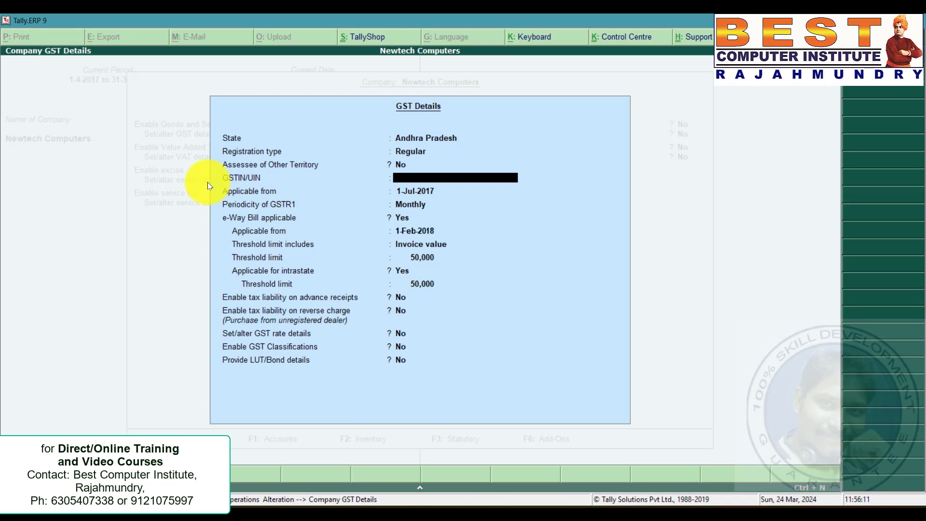
Copy the company GSTIN from the problem statement and paste it into the GSTIN/UIN field.
key("alt+Tab")
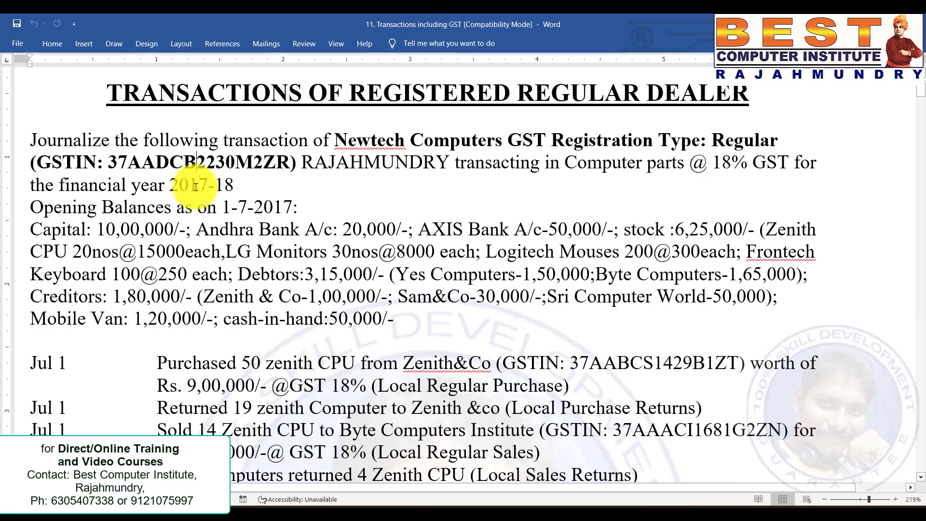
left_click_drag(110, 163, 291, 163)
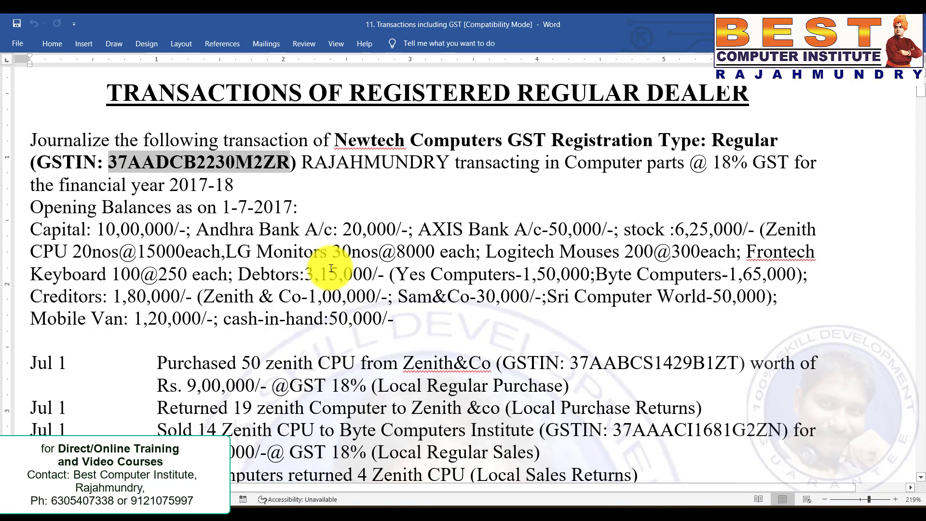
key("ctrl+c")
key("alt+Tab")
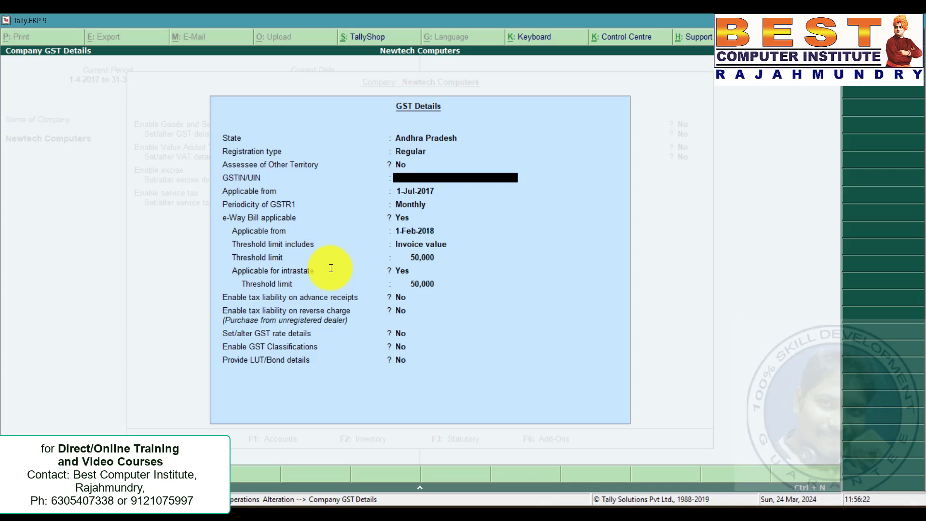
key("ctrl+alt+v")
key("Return")
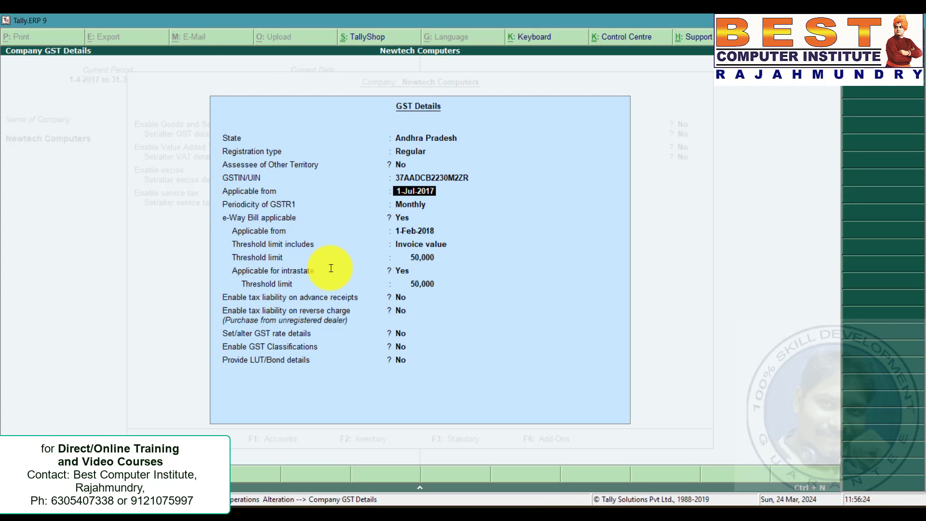
Accept the remaining GST defaults and enable setting GST rate details.
key("Return")
key("Return")
key("Return")
key("Return")
key("Return")
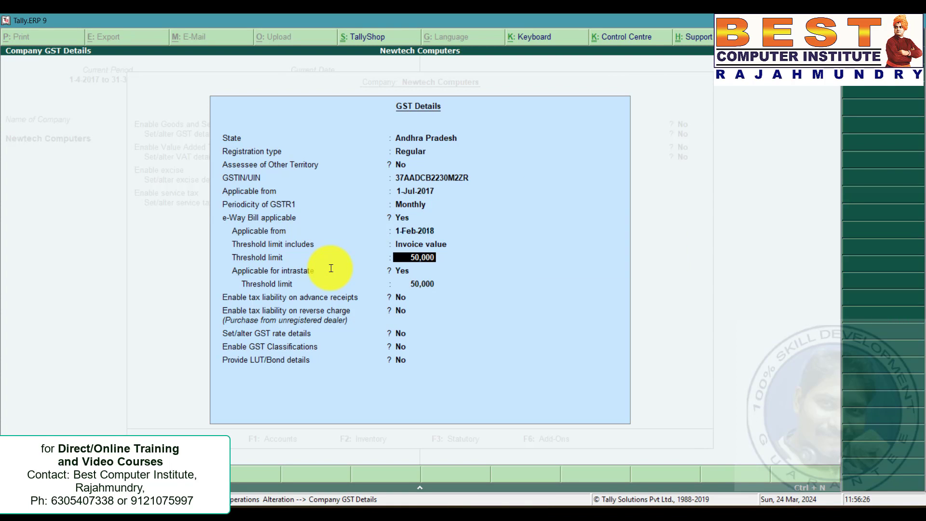
key("Return")
key("Return")
key("Return")
key("Return")
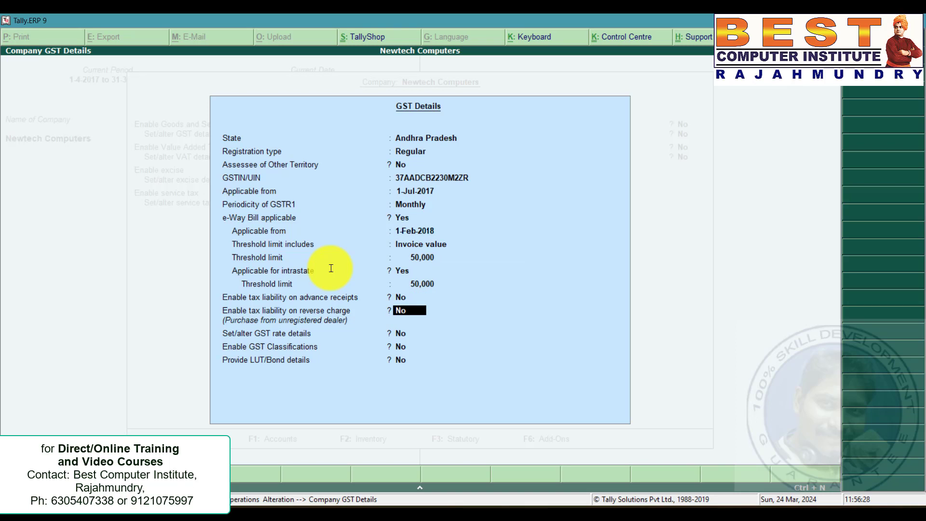
key("Return")
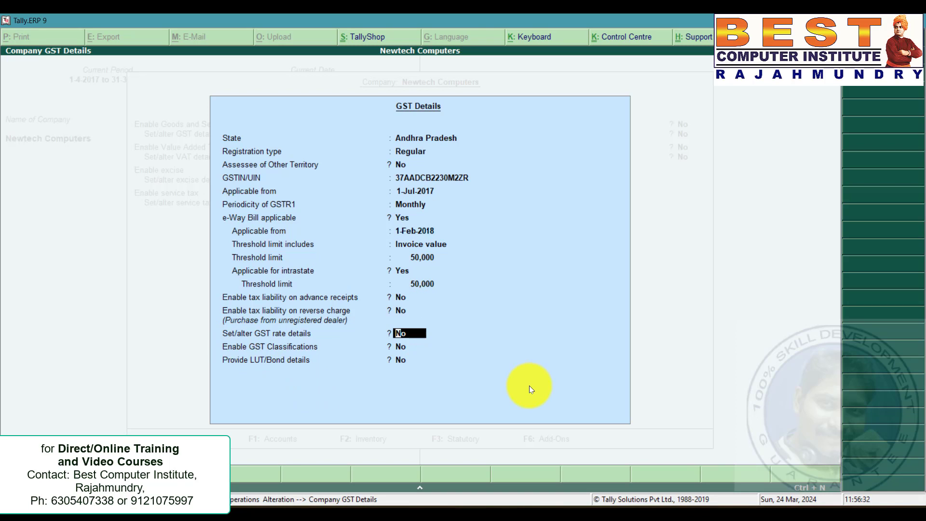
type("yes")
key("Return")
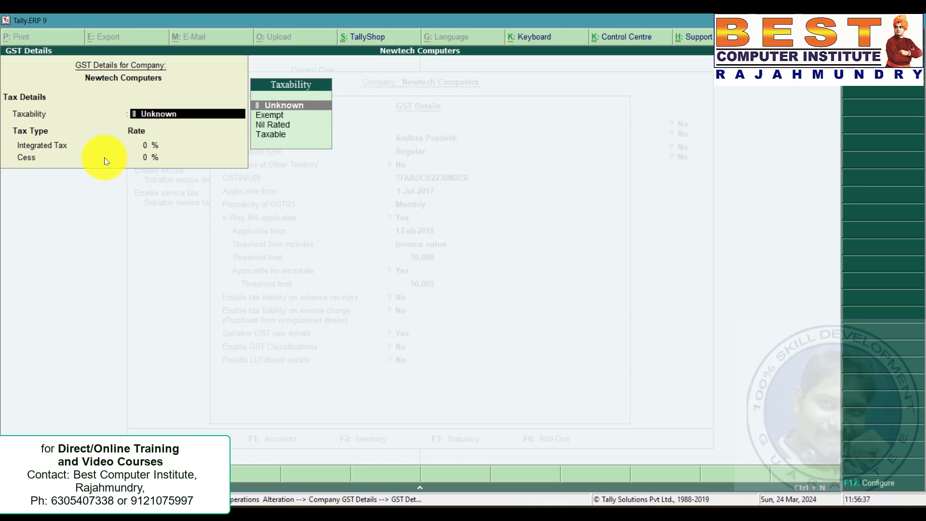
Set the company's GST taxability to Taxable and accept the tax rates.
key("Down")
key("Down")
key("Down")
key("Return")
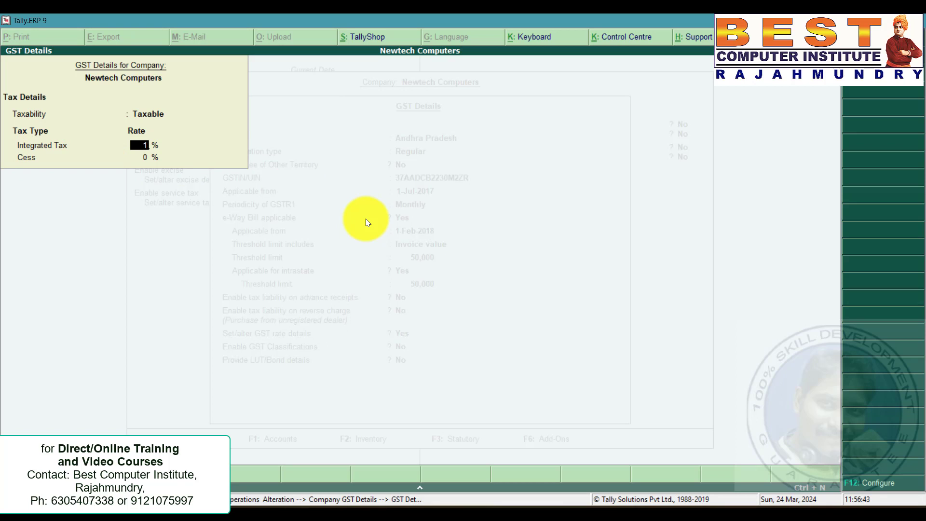
key("Return")
key("Return")
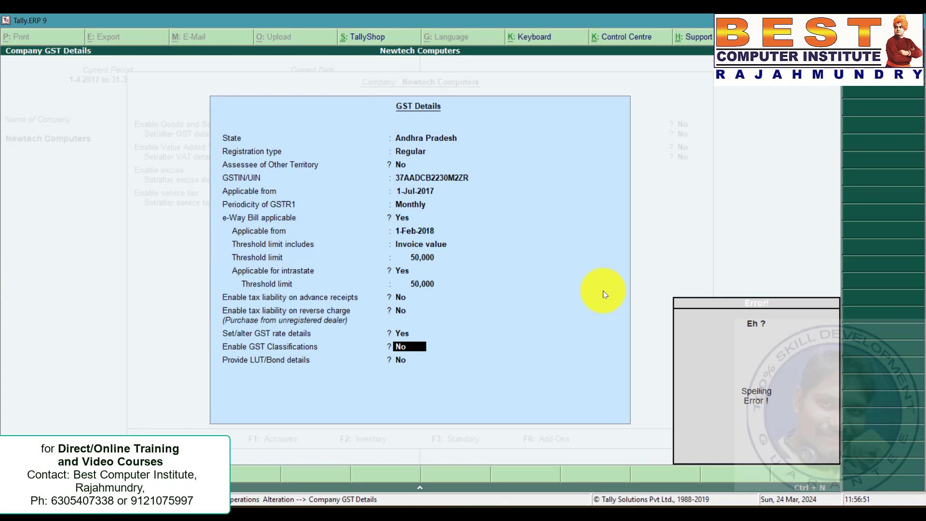
Accept the remaining GST details, save the statutory settings and close the company features menu.
key("Return")
key("Return")
key("ctrl+a")
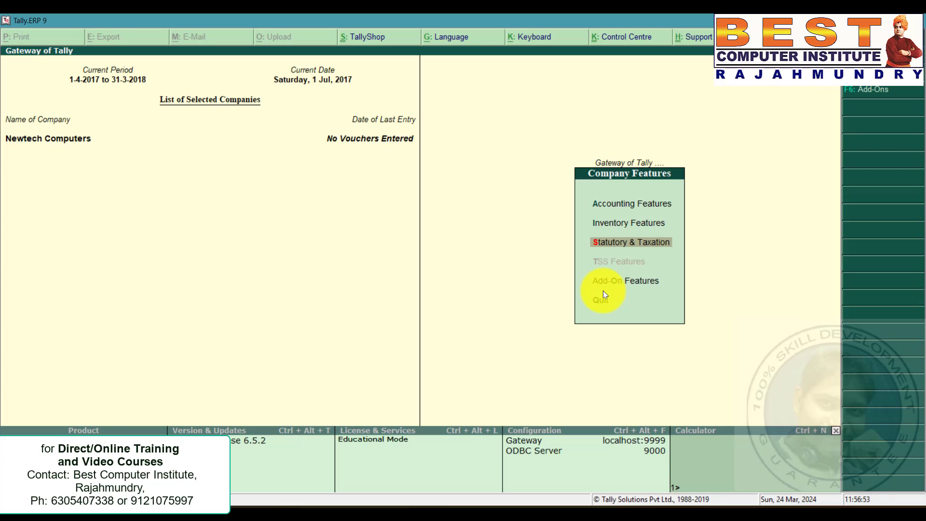
key("Escape")
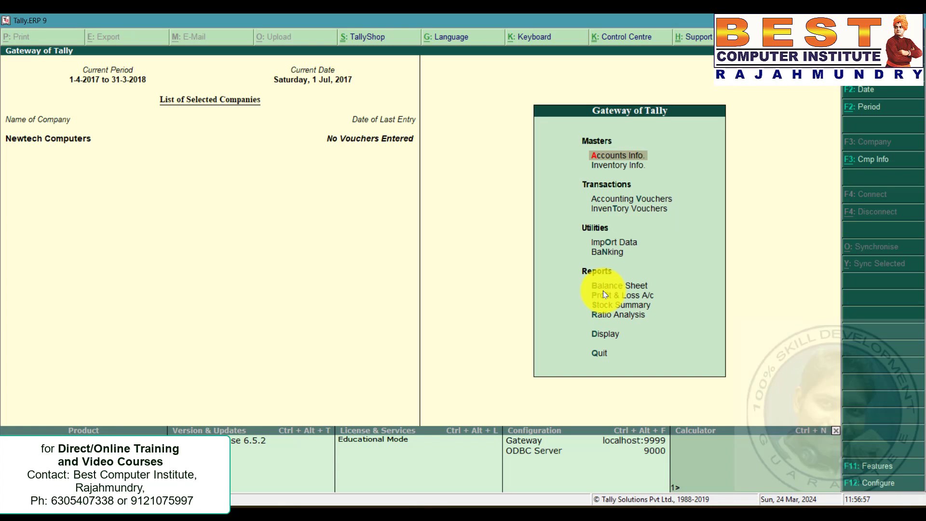
Review the opening balances listed in the problem statement.
key("alt+Tab")
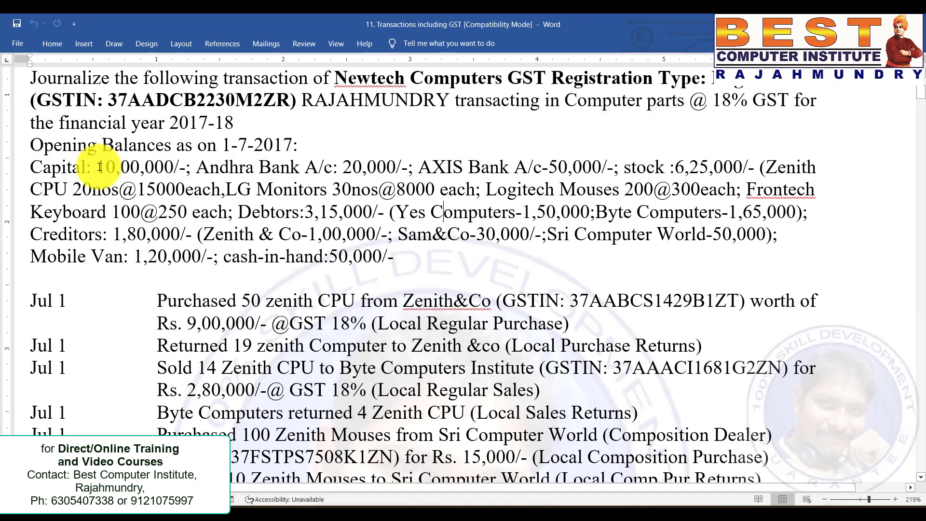
left_click_drag(37, 165, 190, 170)
triple_click(237, 187)
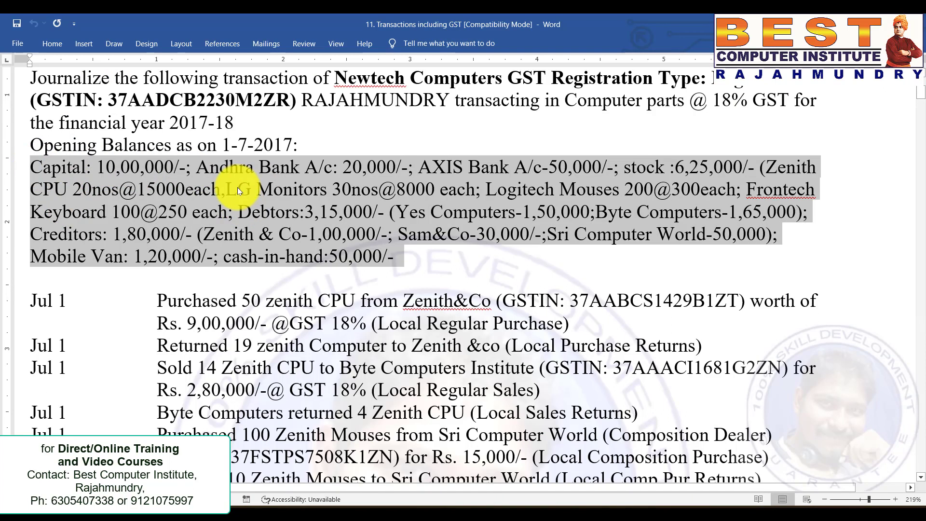
left_click(237, 188)
left_click(98, 166)
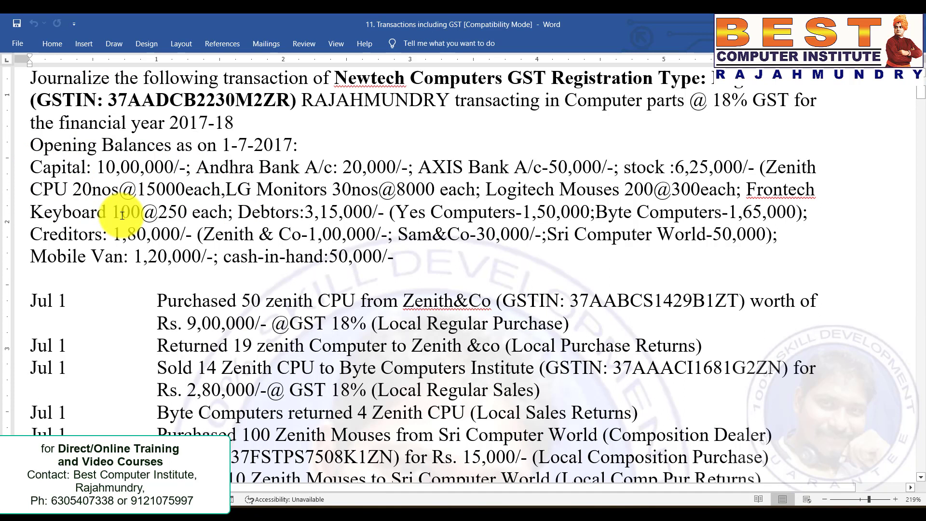
Split the opening balances paragraph into separate lines for capital and banks, stock, debtors, and creditors with mobile van and cash.
left_click_drag(30, 166, 412, 258)
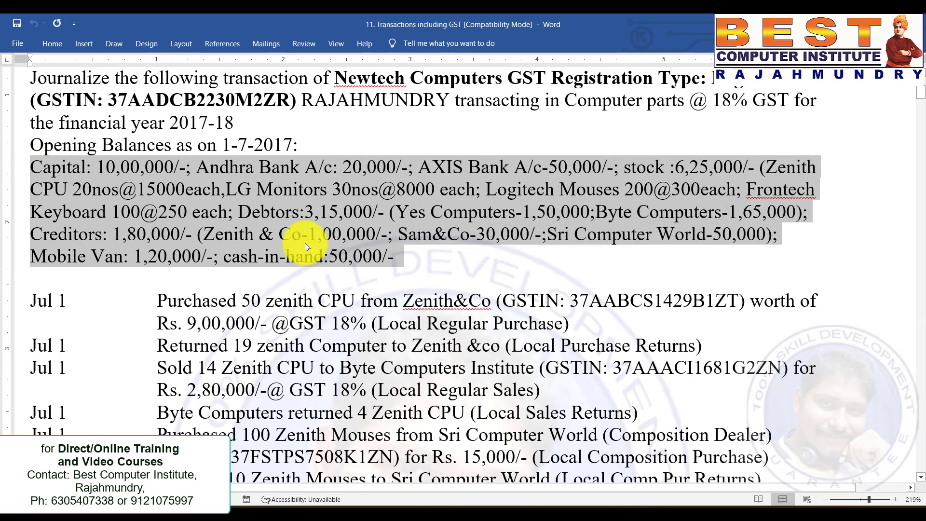
left_click(304, 242)
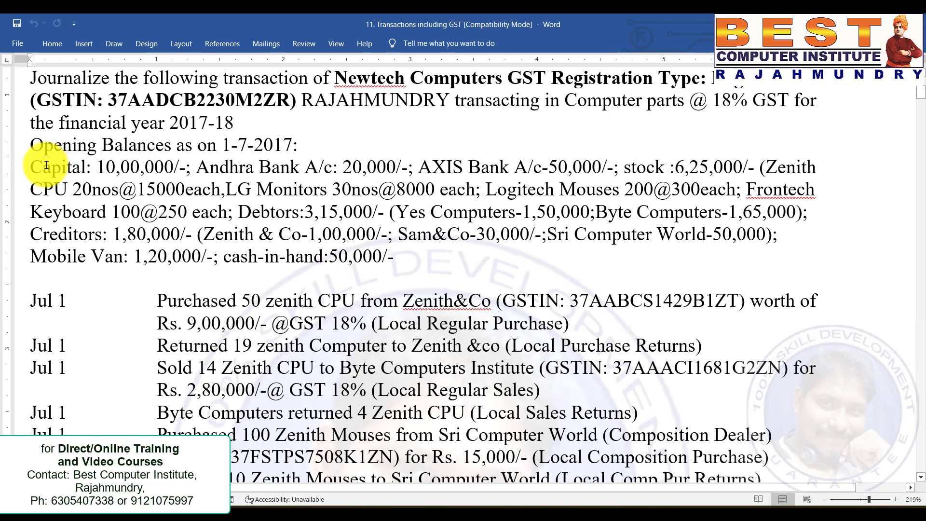
left_click(254, 166)
left_click(527, 164)
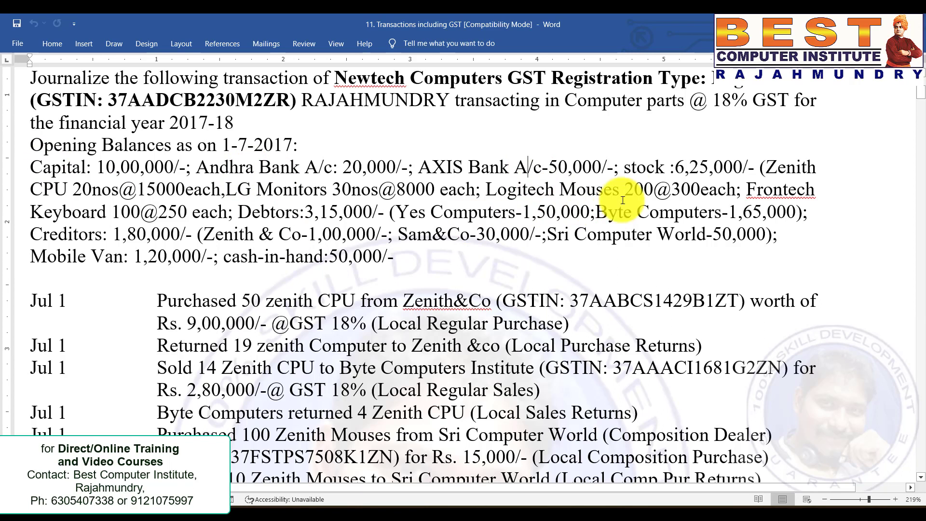
left_click(622, 168)
key("Return")
key("Return")
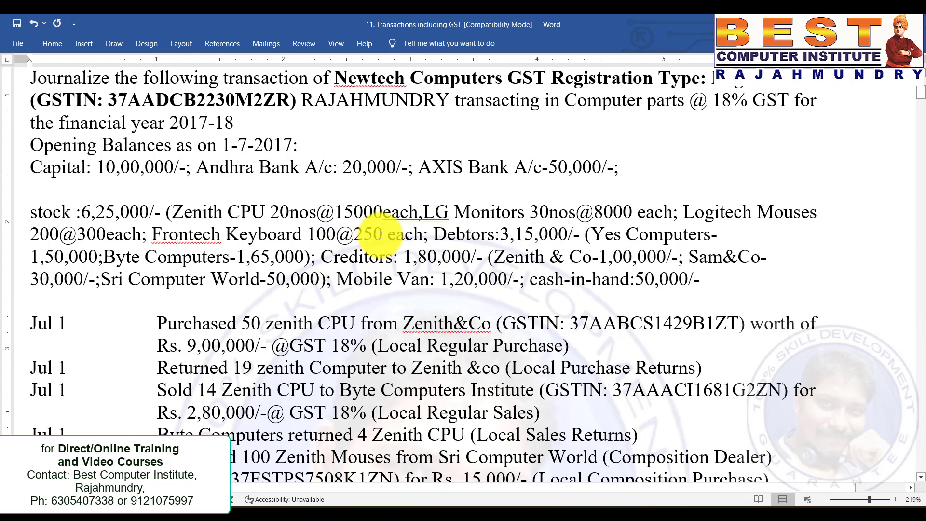
left_click(431, 234)
key("Return")
key("Return")
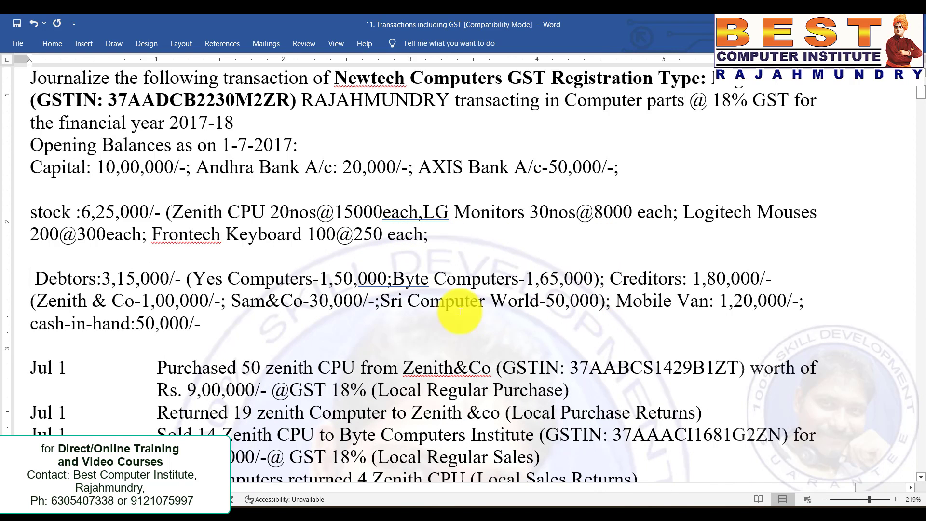
left_click(609, 279)
key("Return")
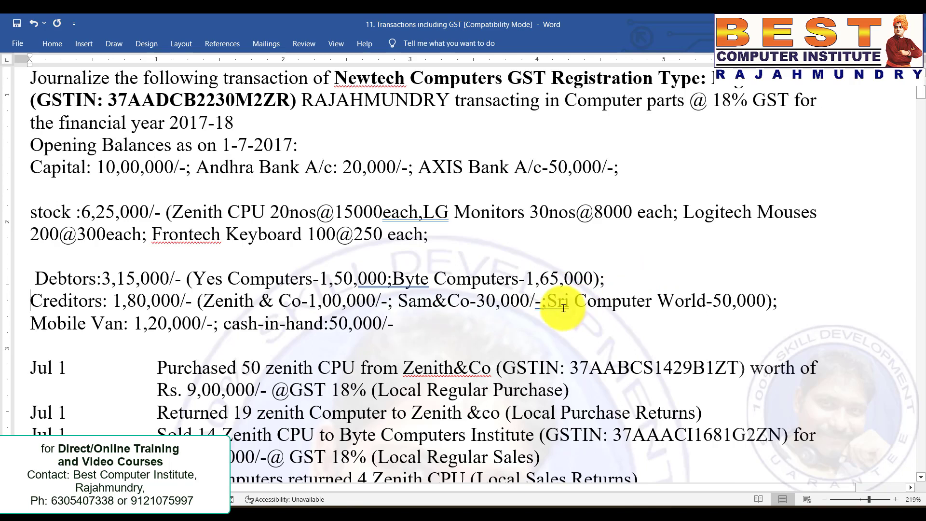
left_click(395, 332)
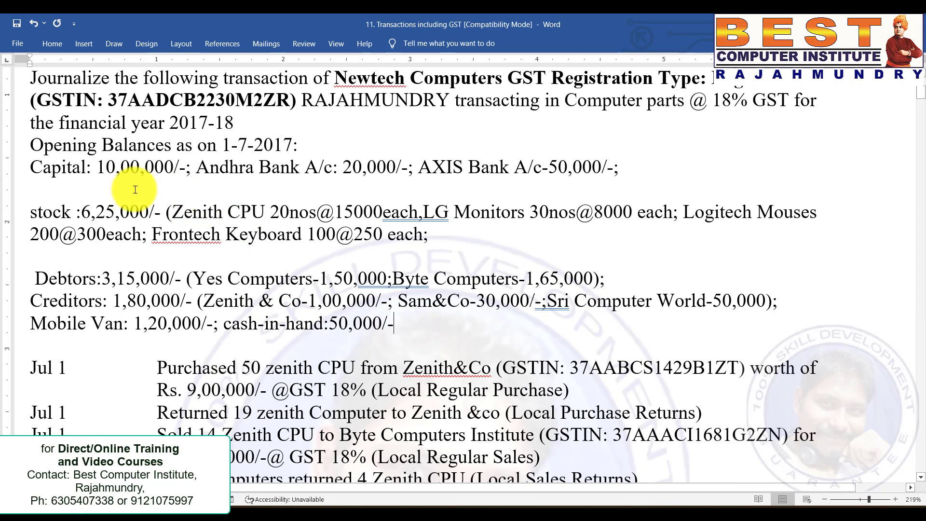
left_click(62, 167)
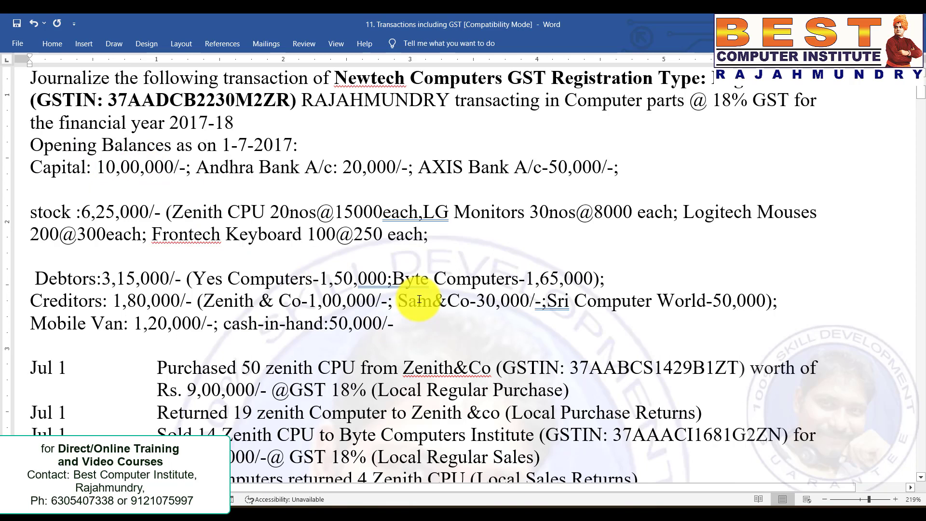
Create the Capital A/c ledger under Capital Account with an opening balance of 10,00,000 Cr.
key("alt+Tab")
key("Return")
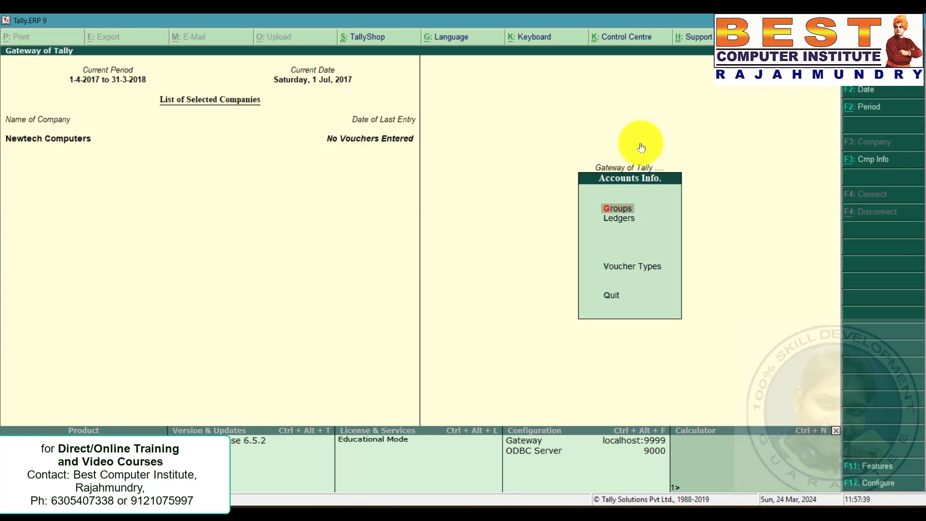
key("Down")
key("Return")
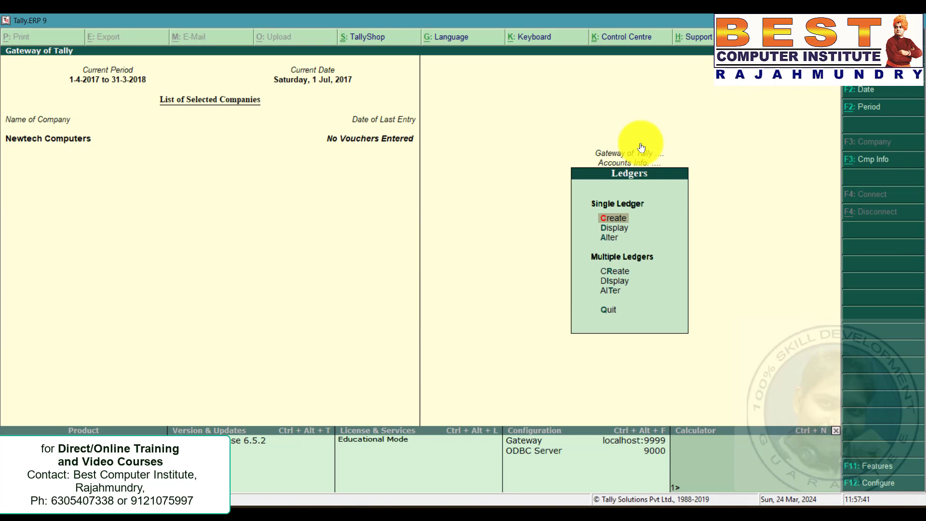
key("Return")
type("Capital A/c")
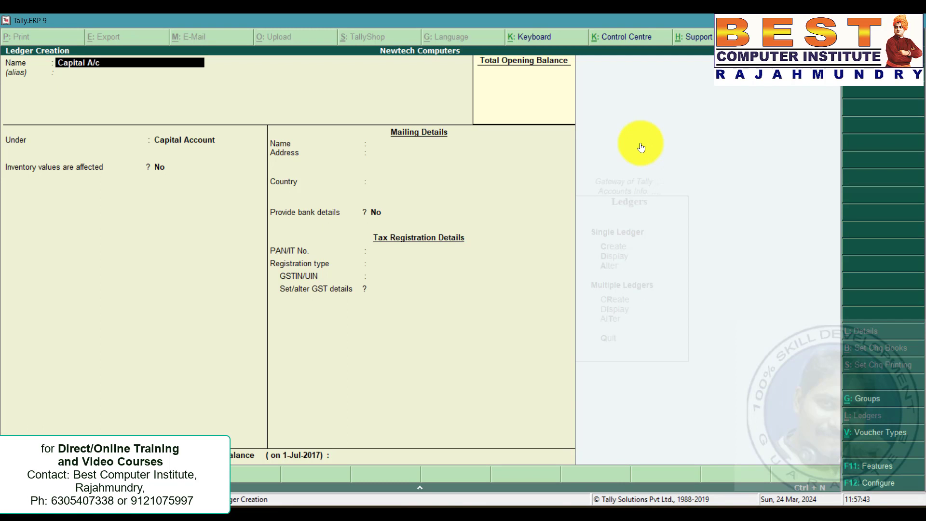
key("Return")
type("Cap")
key("Return")
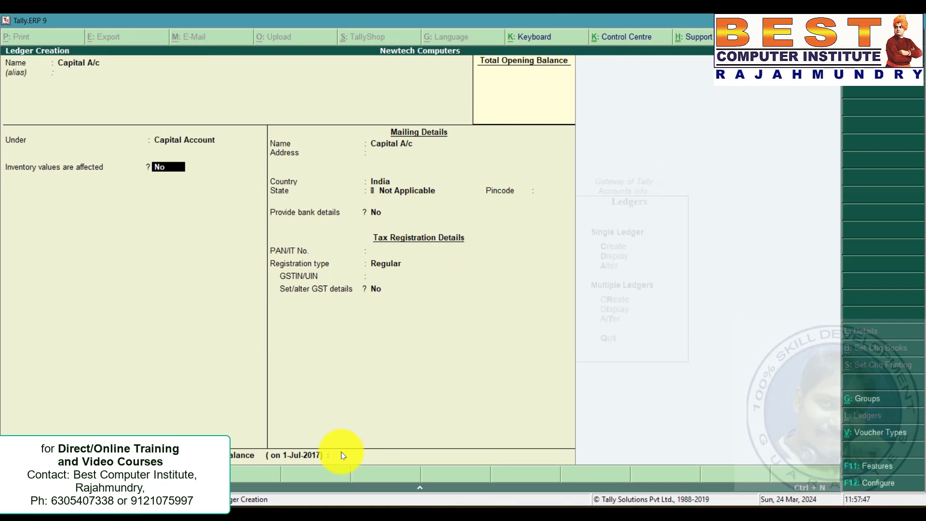
key("ctrl+a")
key("Return")
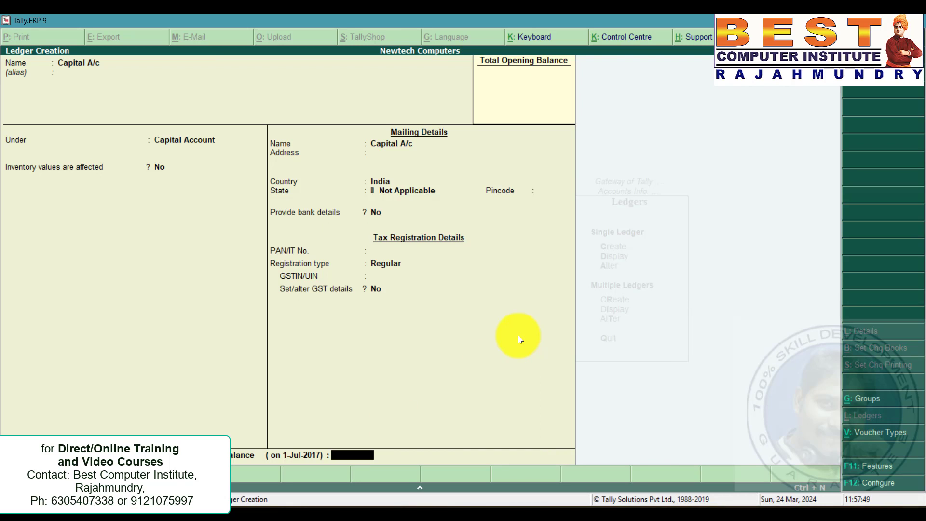
type("10,00,000")
key("Return")
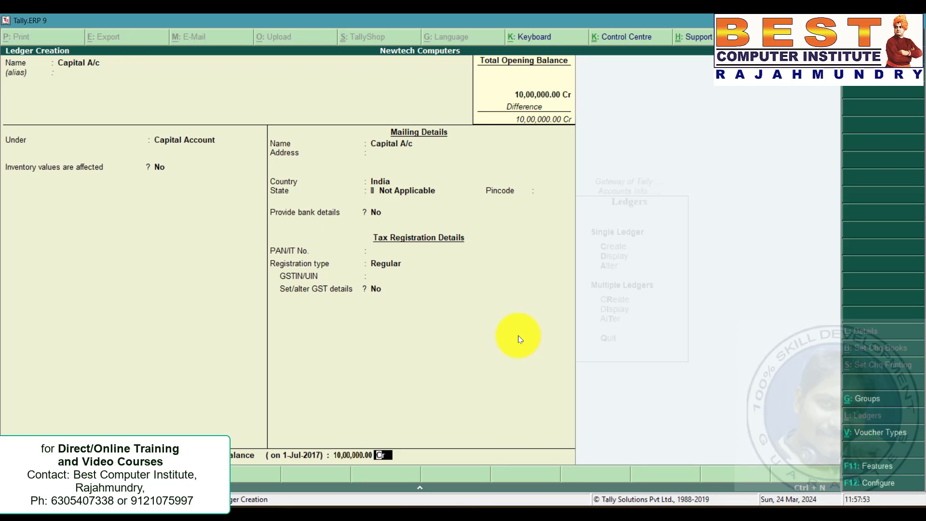
key("ctrl+a")
Create the Andhra Bank ledger under Bank Accounts with an opening balance of 20,000 Dr.
key("alt+Tab")
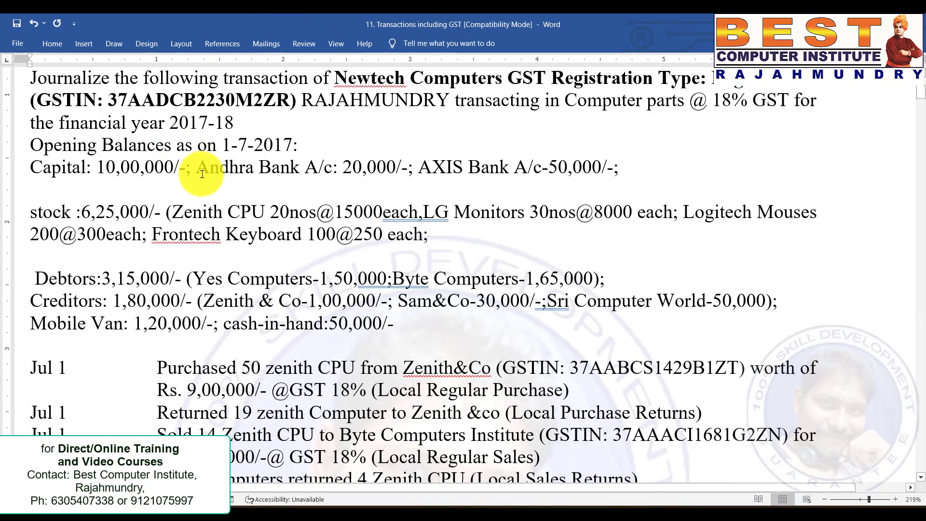
key("alt+Tab")
type("And")
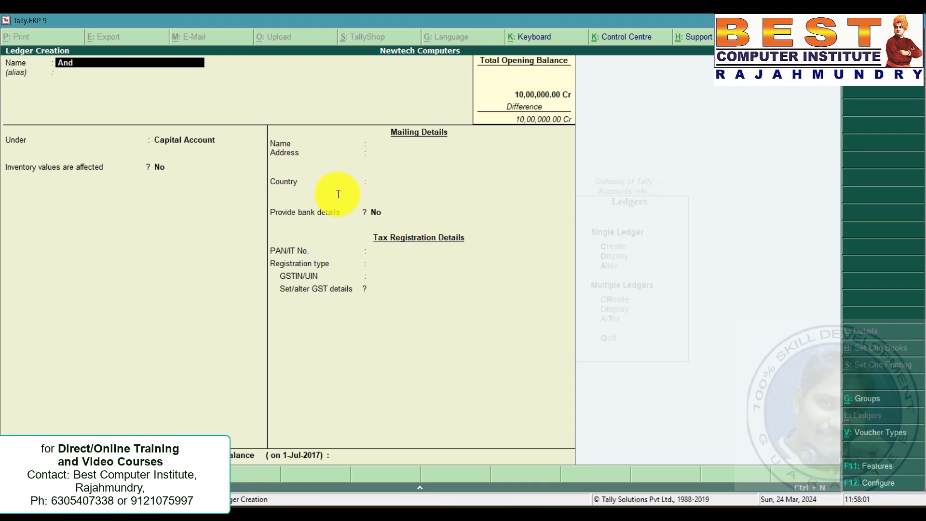
type("hra Bank")
key("Return")
key("Return")
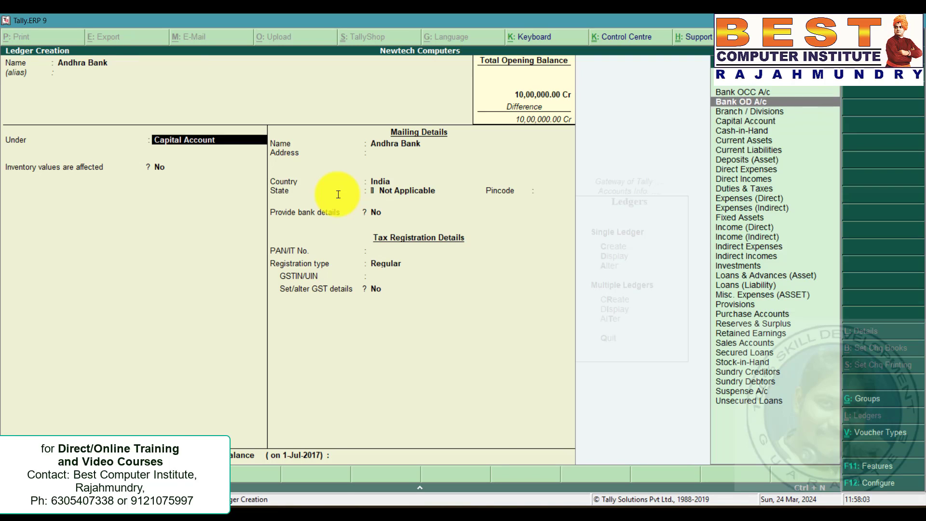
key("Return")
key("Return")
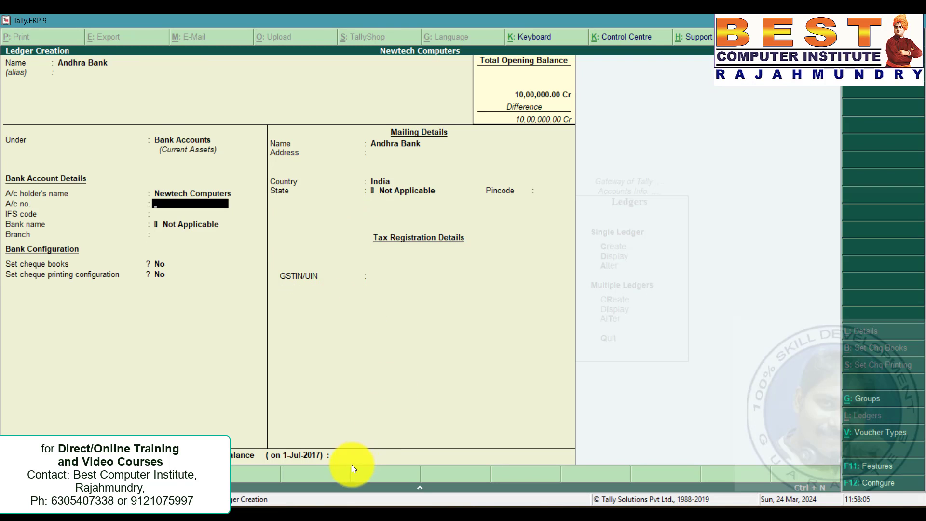
key("ctrl+a")
key("Return")
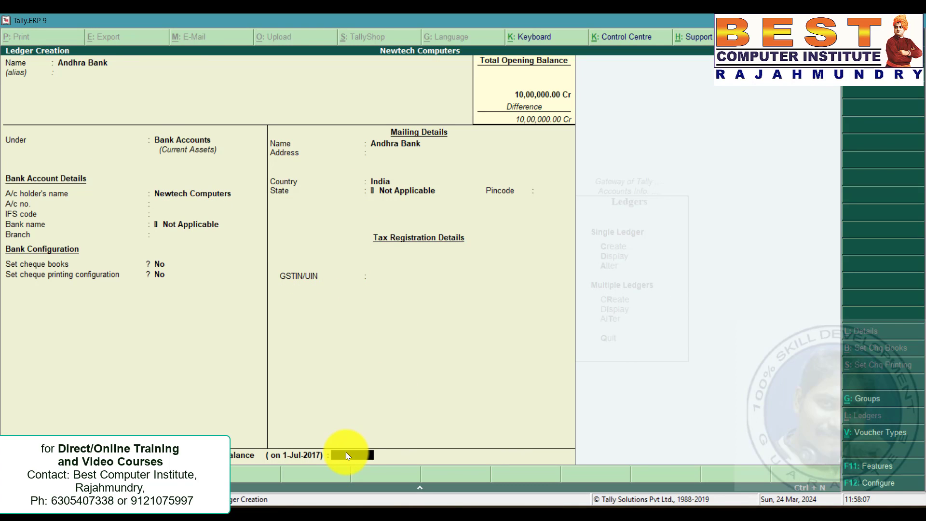
type("20000")
key("Return")
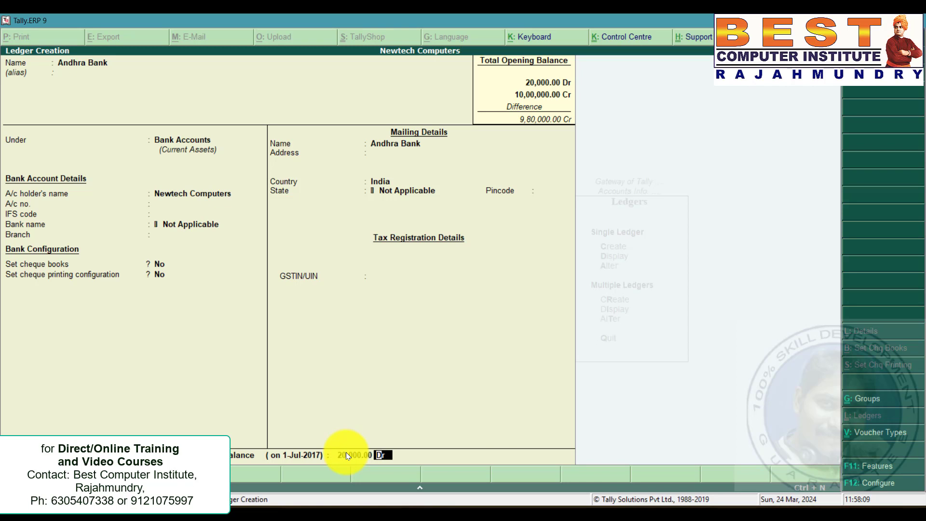
key("Return")
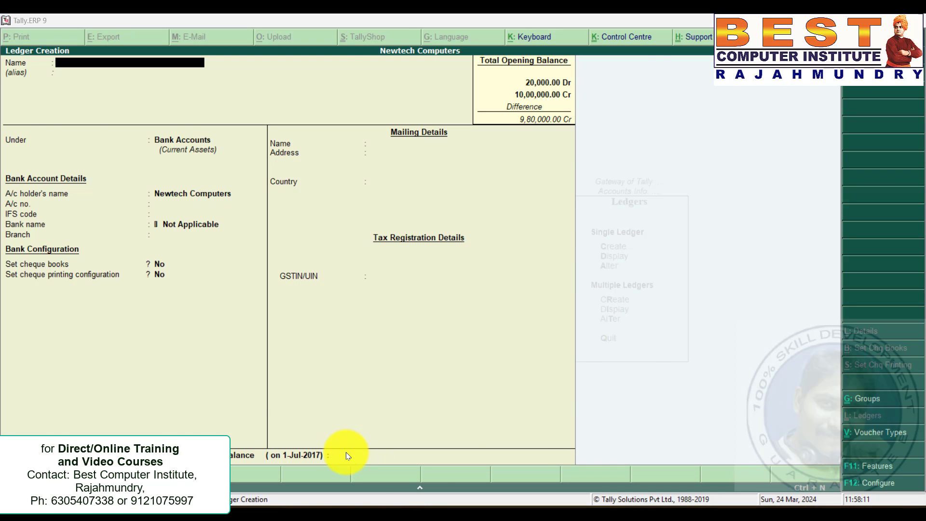
Create the AXIS Bank ledger under Bank Accounts with an opening balance of 50,000 Dr.
key("alt+Tab")
left_click_drag(418, 167, 621, 165)
left_click(461, 252)
key("alt+Tab")
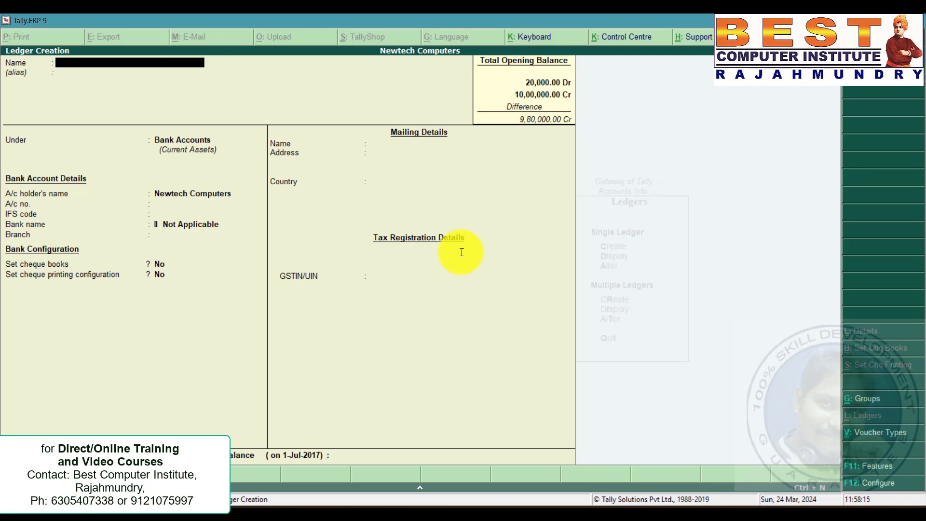
type("AXIS Bank")
key("Return")
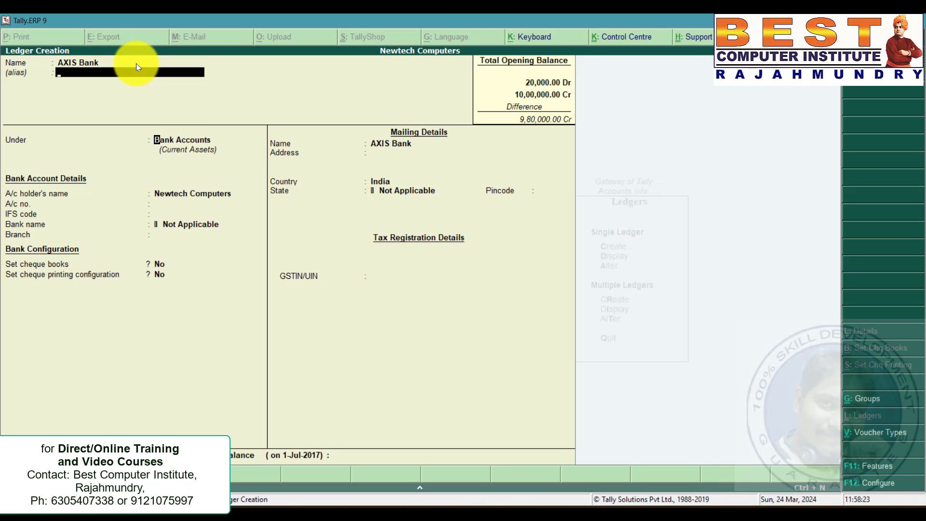
key("Return")
key("Return")
key("Return")
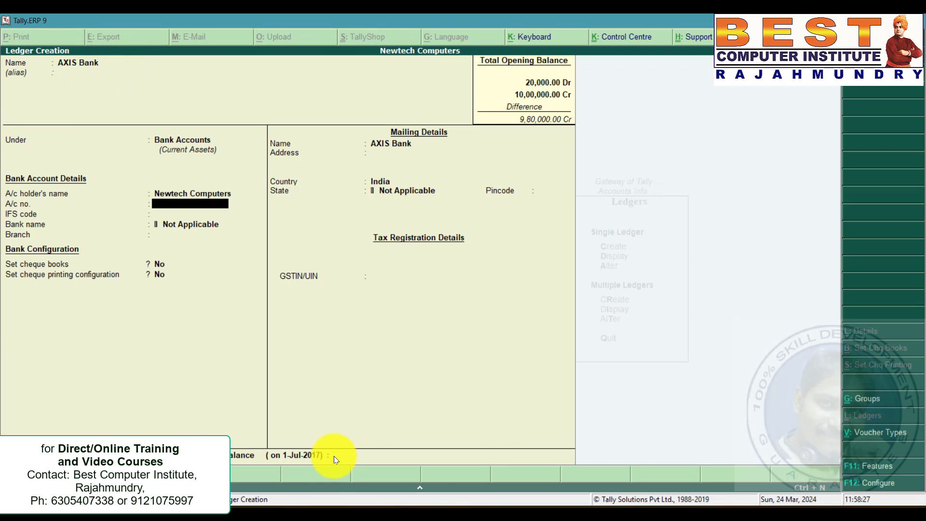
key("Return")
key("Return")
key("Return")
key("Return")
key("Return")
key("Return")
key("Return")
key("Return")
key("Return")
key("Return")
key("Return")
key("Return")
type("500000.00")
key("Return")
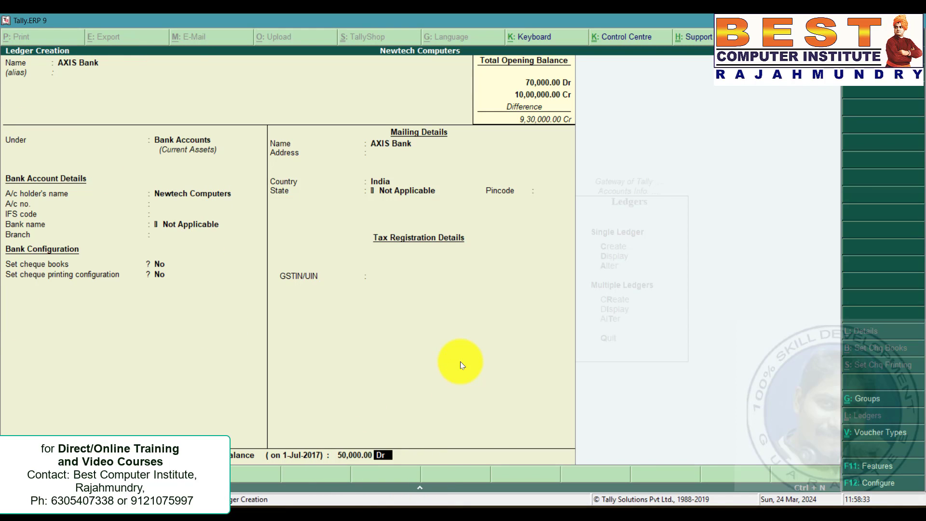
key("ctrl+a")
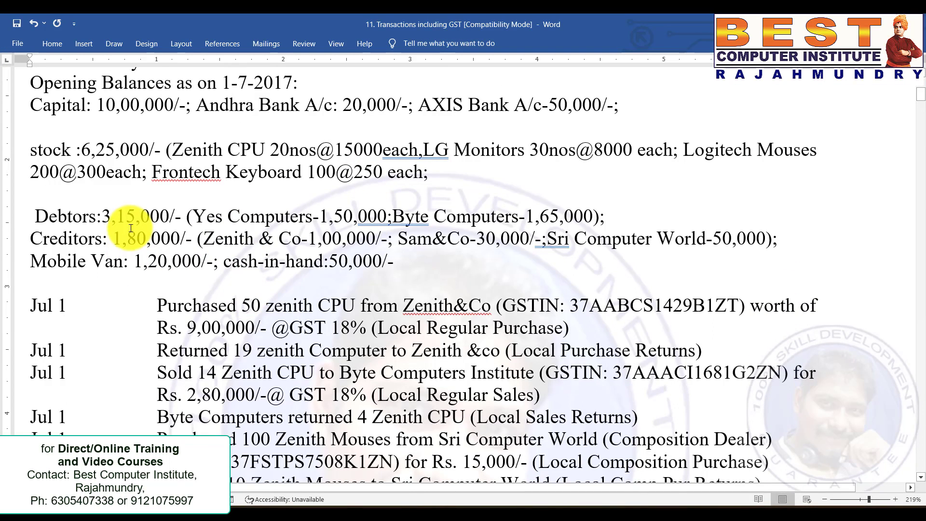
Create the Yes Computers ledger under Sundry Debtors, without bill-by-bill balances, with an opening balance of 1,50,000 Dr.
left_click(108, 217)
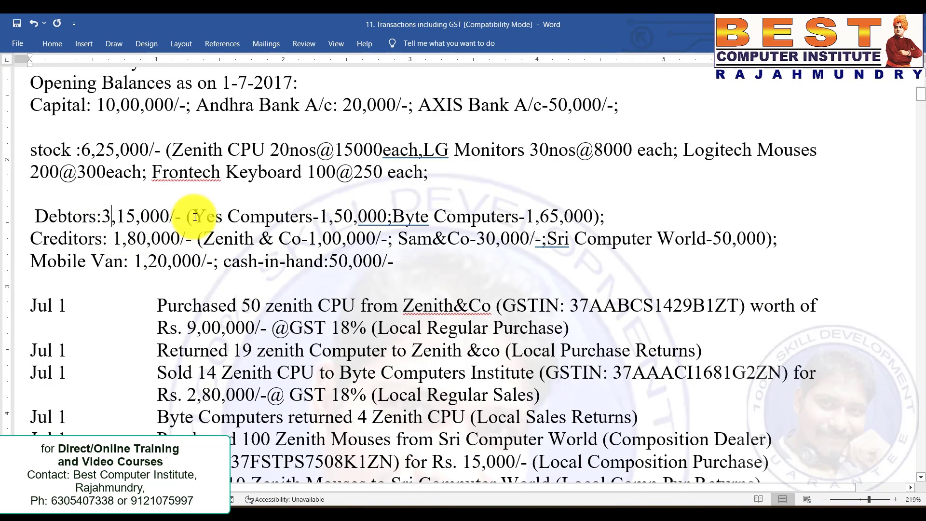
left_click_drag(193, 216, 386, 215)
left_click(422, 221)
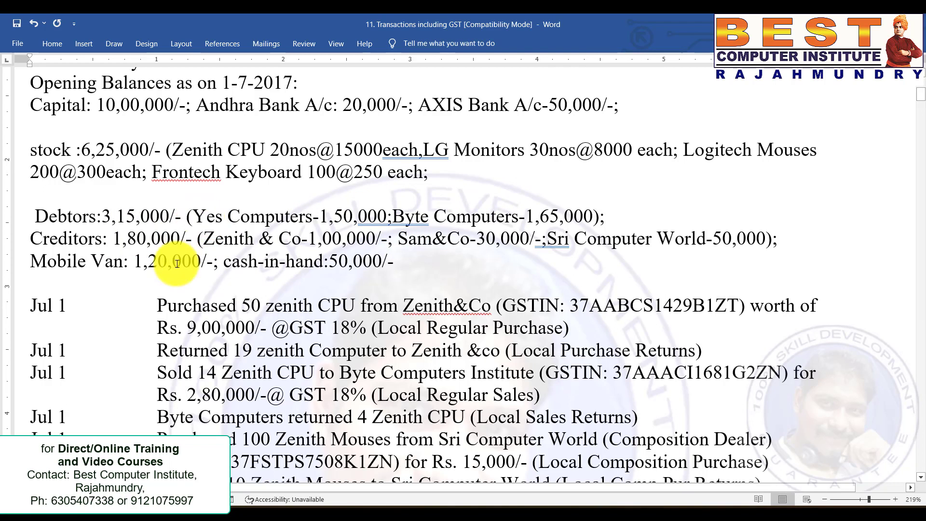
left_click_drag(193, 216, 386, 216)
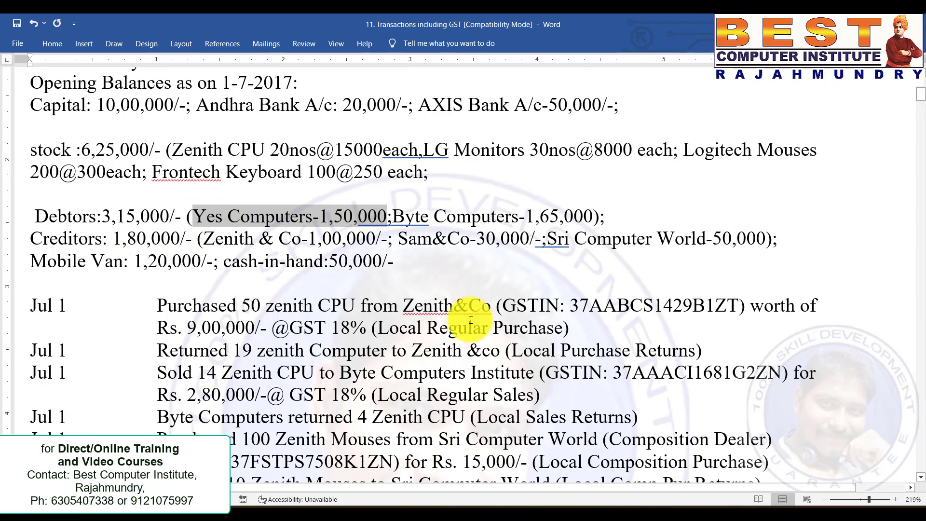
key("alt+Tab")
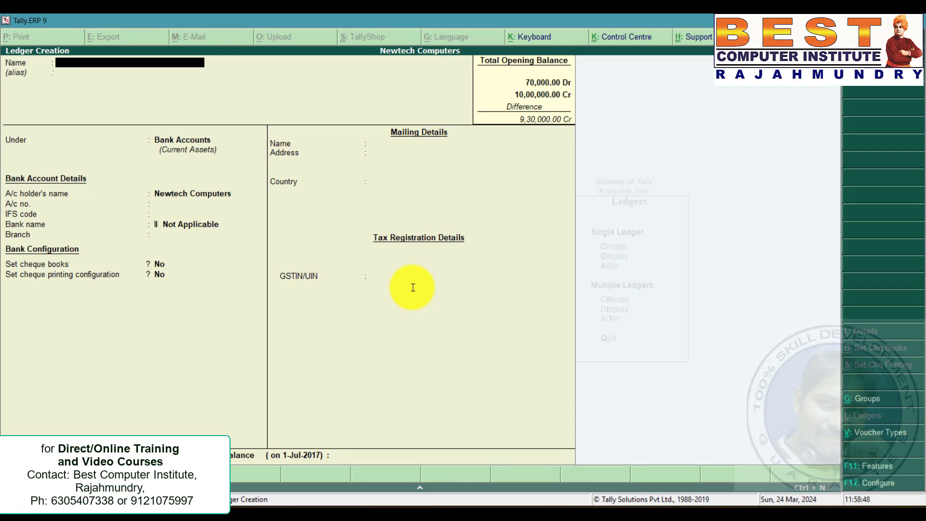
type("Yes Computers")
key("Return")
key("Return")
type("deb")
key("Return")
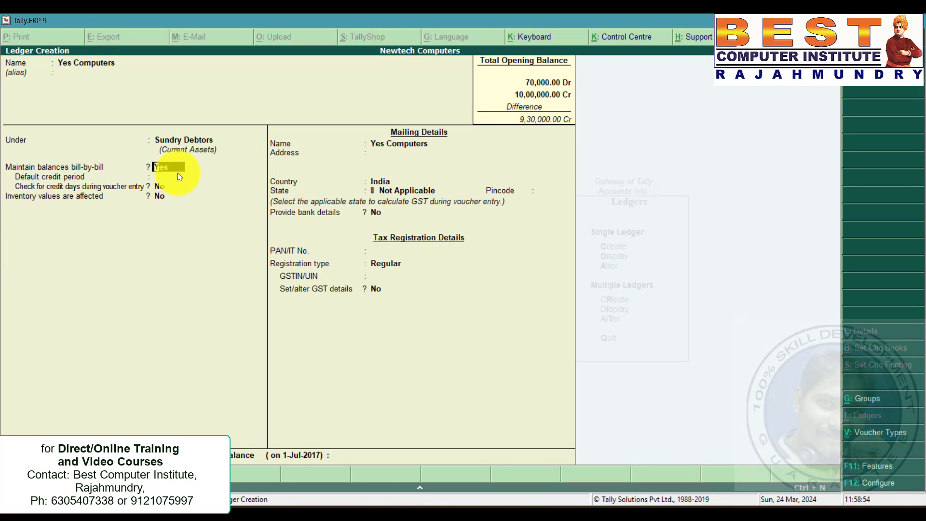
key("n")
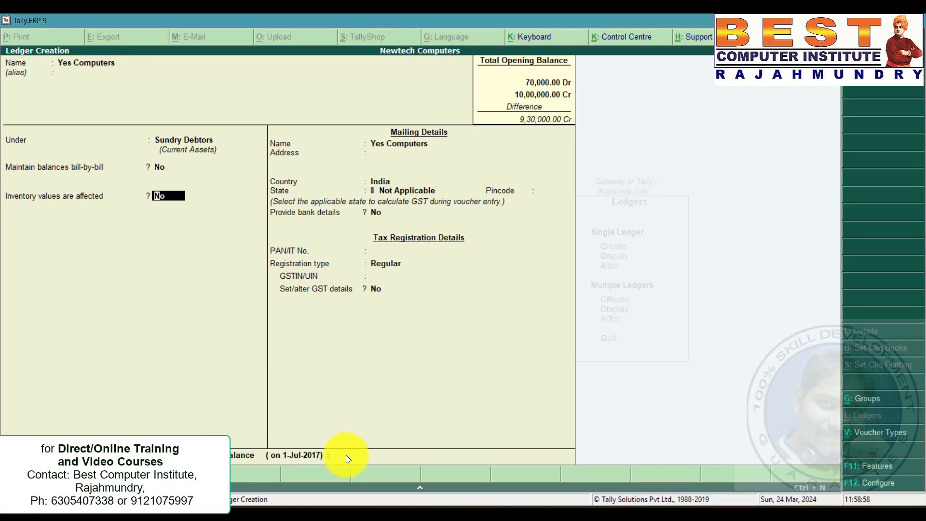
key("Return")
key("Return")
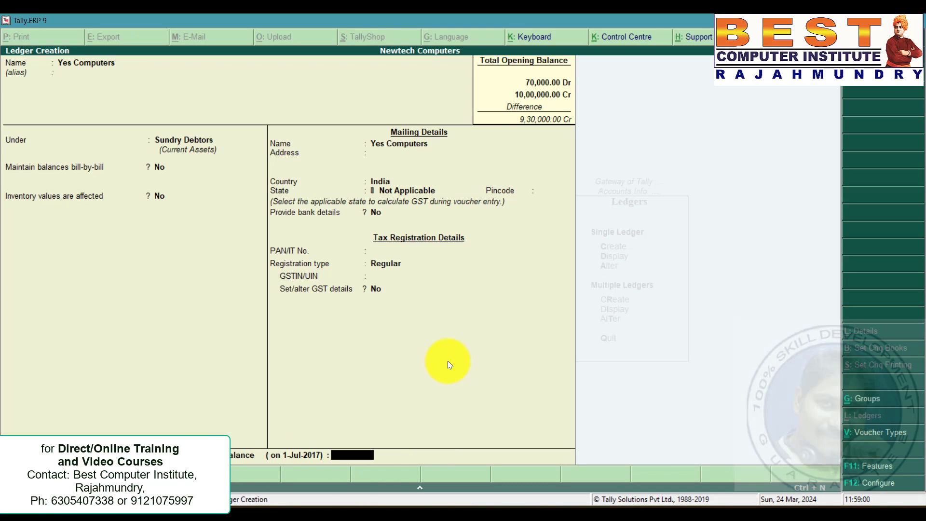
type("150000")
key("Return")
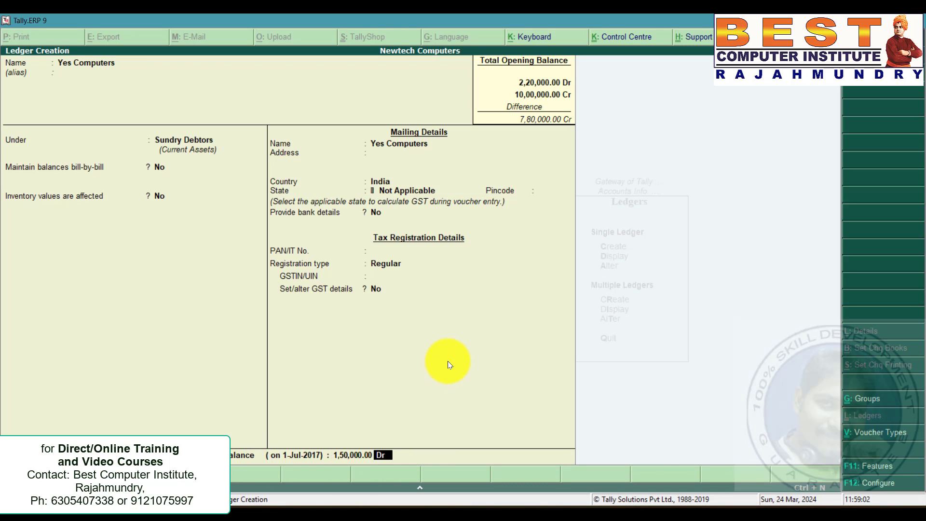
key("Return")
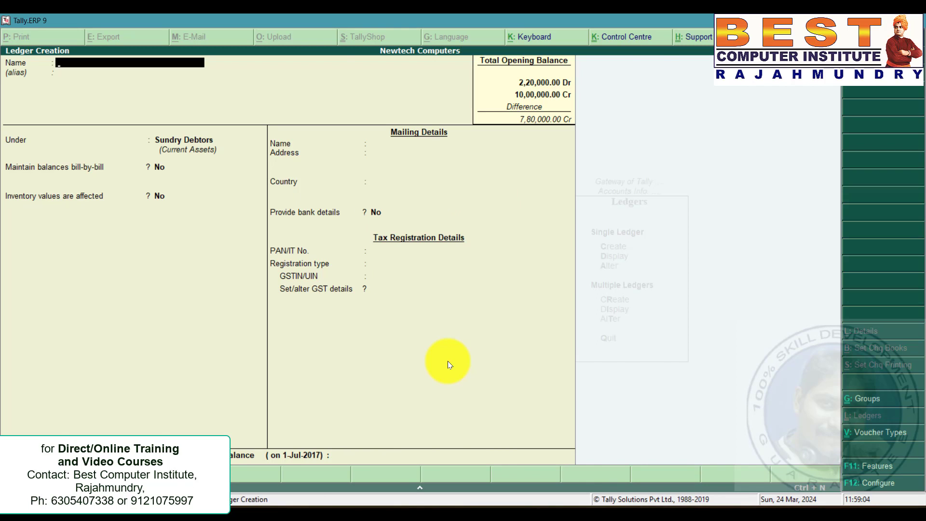
Create the Byte Computers ledger under Sundry Debtors with an opening balance of 1,65,000 Dr.
key("alt+Tab")
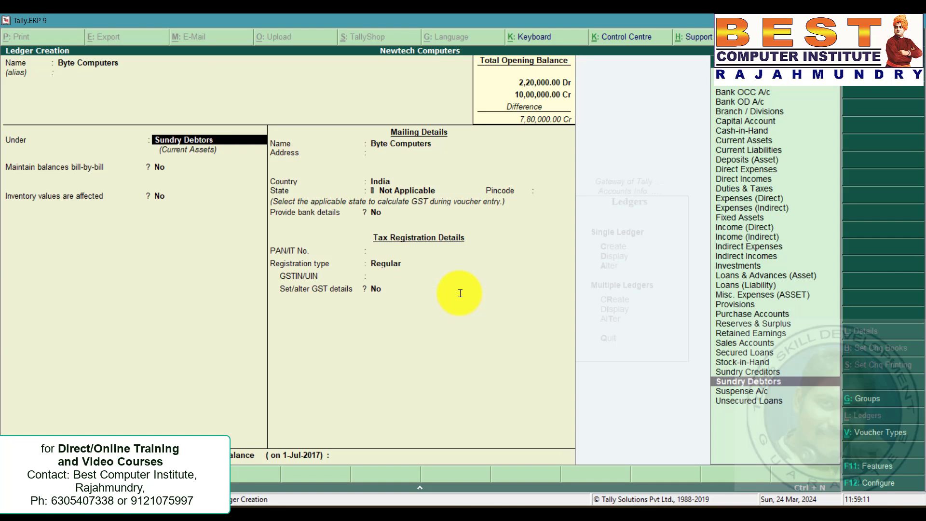
key("Return")
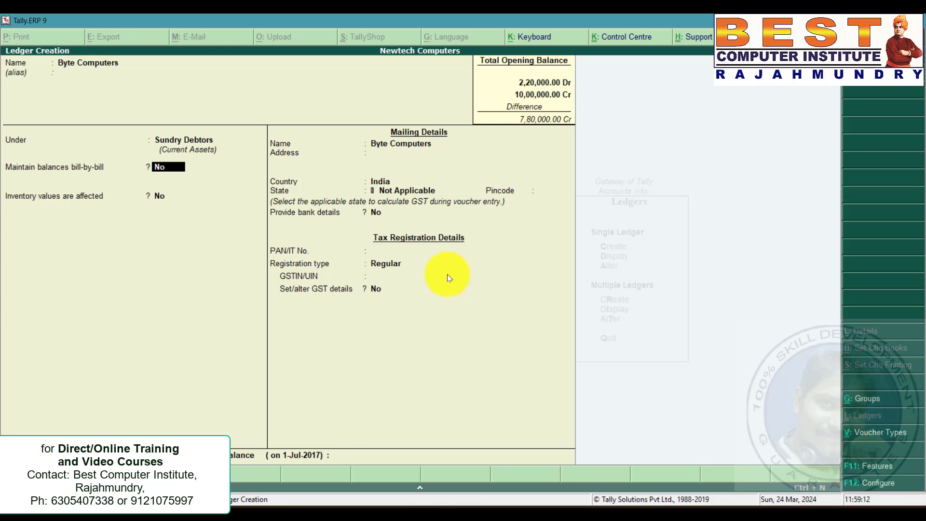
key("Return")
type("165000")
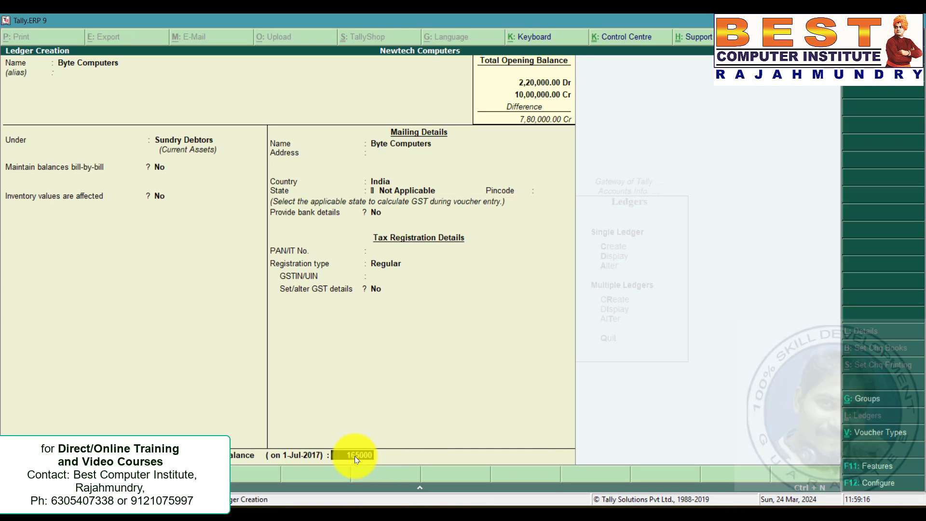
key("Return")
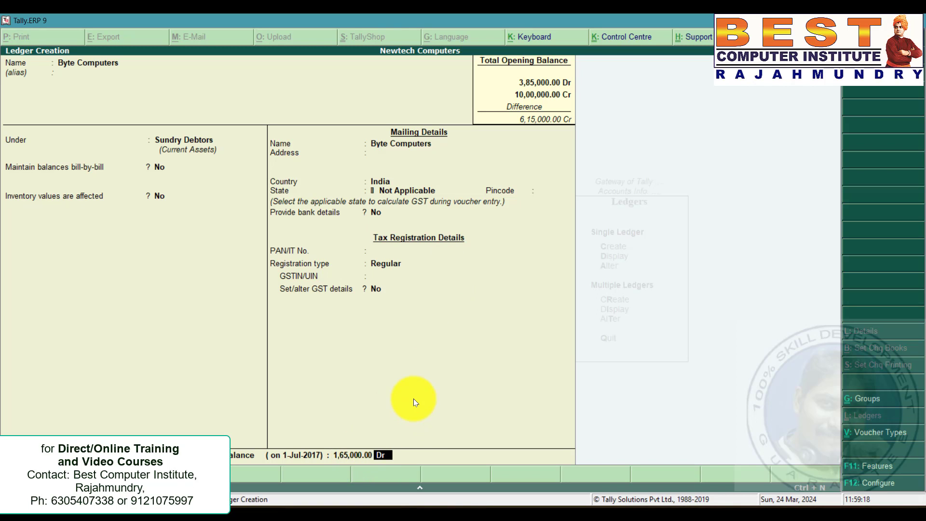
Create the Zenith & Co ledger under Sundry Creditors with an opening balance of 1,00,000 Cr.
key("alt+Tab")
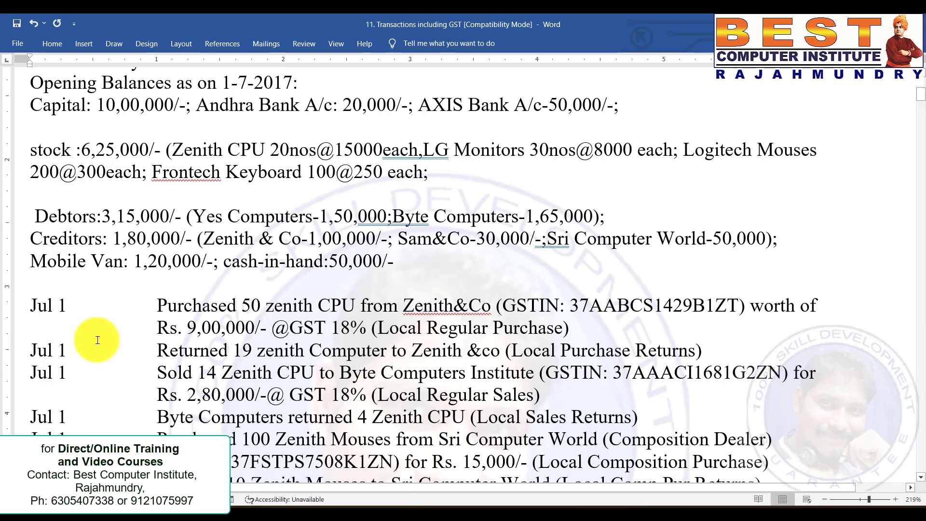
left_click_drag(206, 238, 395, 239)
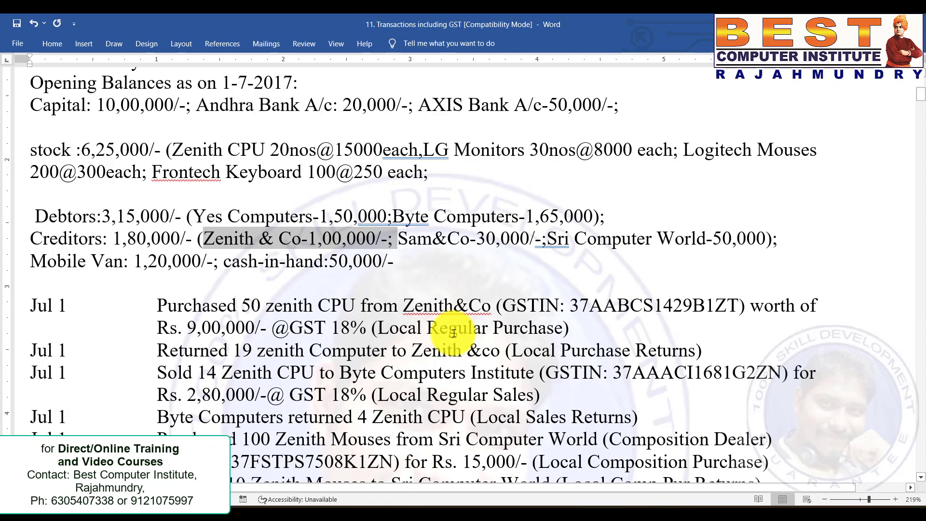
key("alt+Tab")
type("Zen")
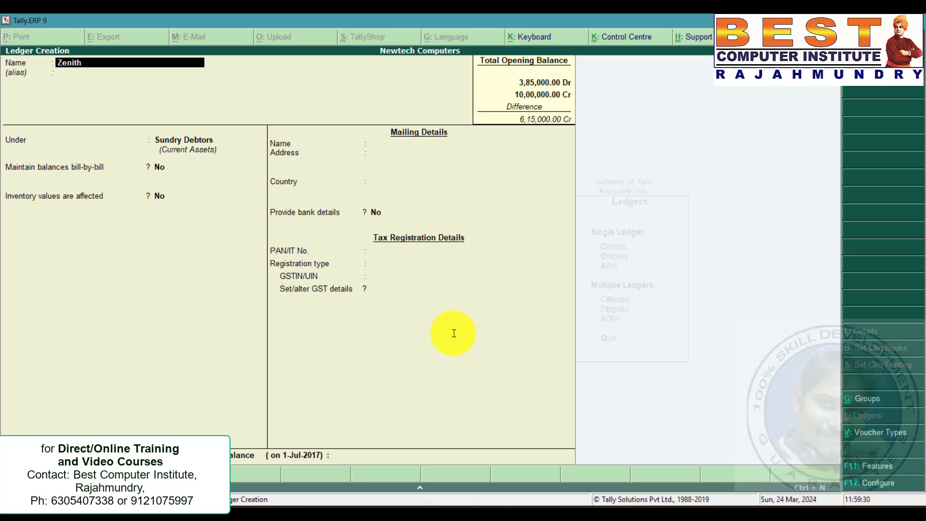
type("ith & Co")
key("Return")
key("Return")
key("Up")
key("Return")
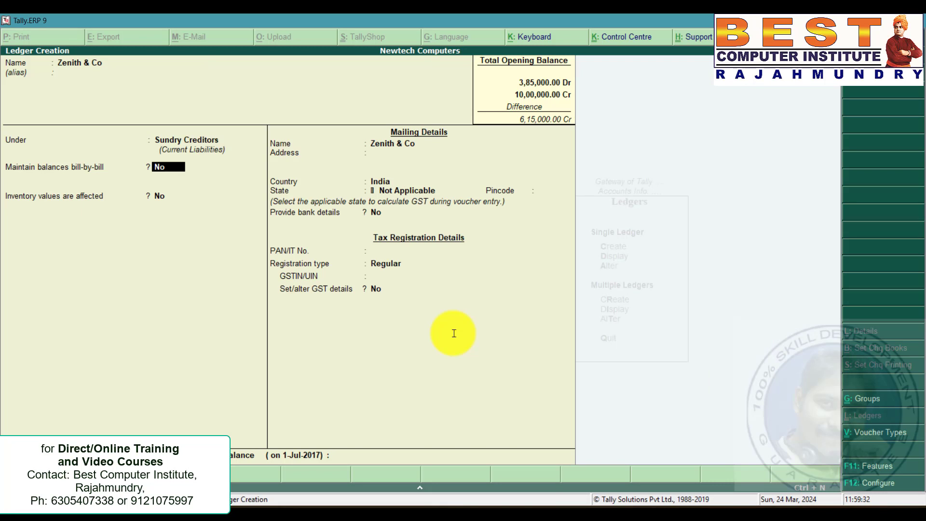
left_click(347, 455)
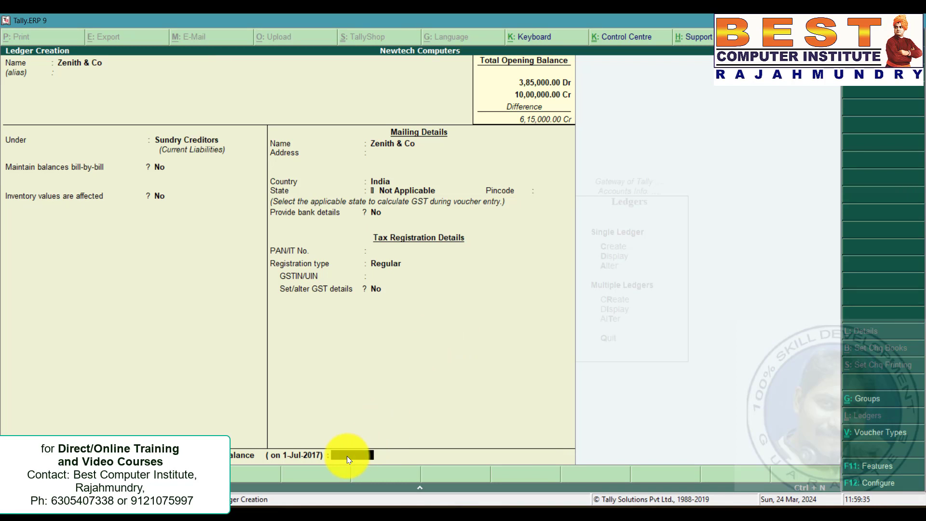
type("100000")
key("Return")
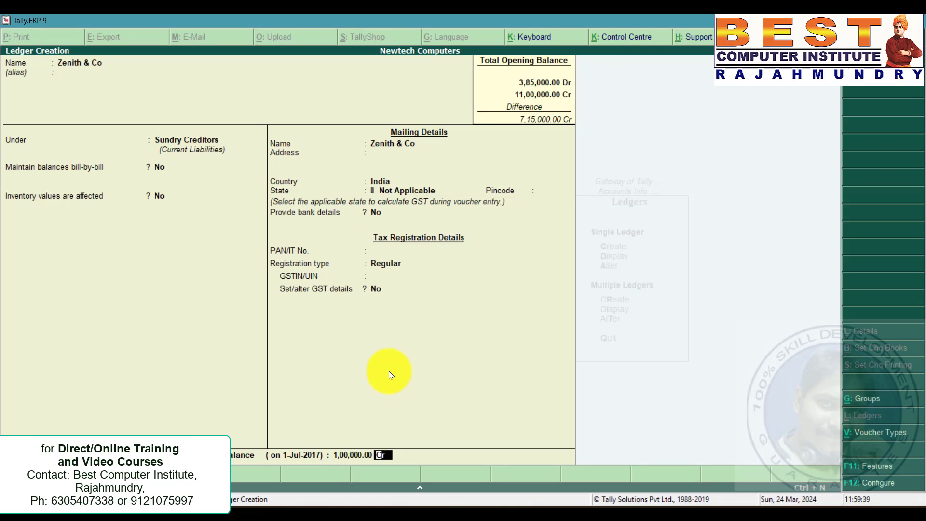
key("ctrl+a")
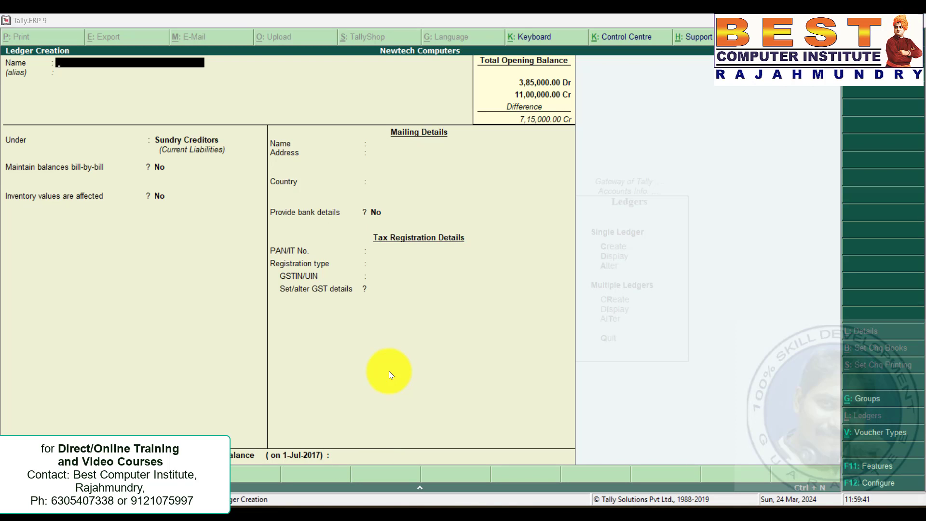
Create the Sam & Co ledger under Sundry Creditors with an opening balance of 30,000 Cr.
key("alt+Tab")
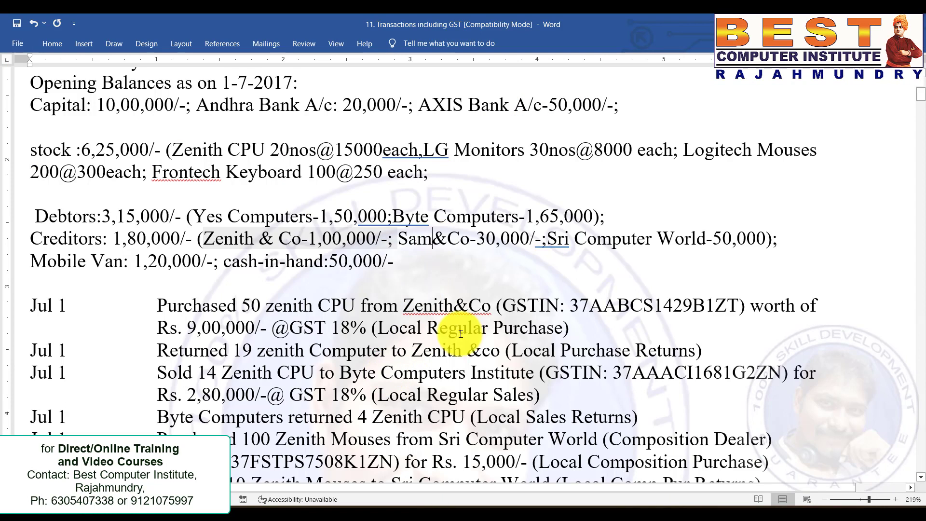
left_click(431, 238)
key("alt+Tab")
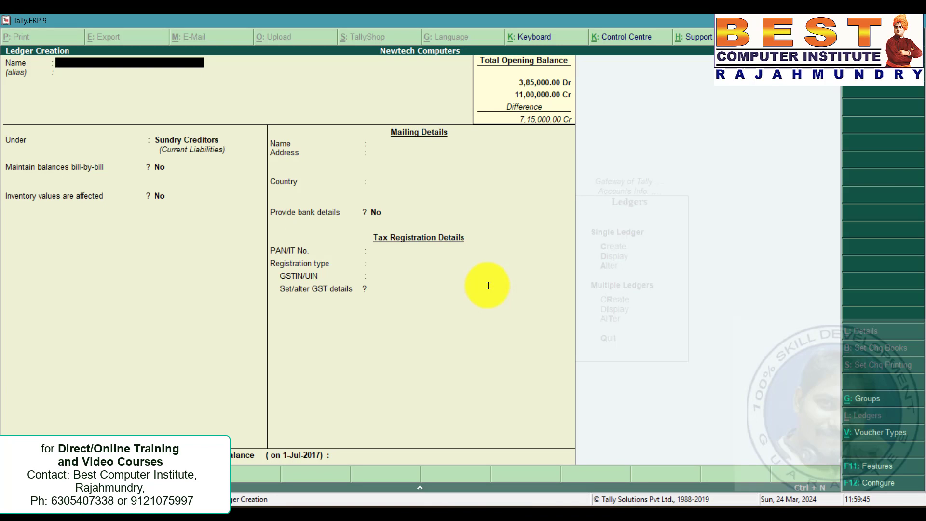
type("Sam & co")
key("Return")
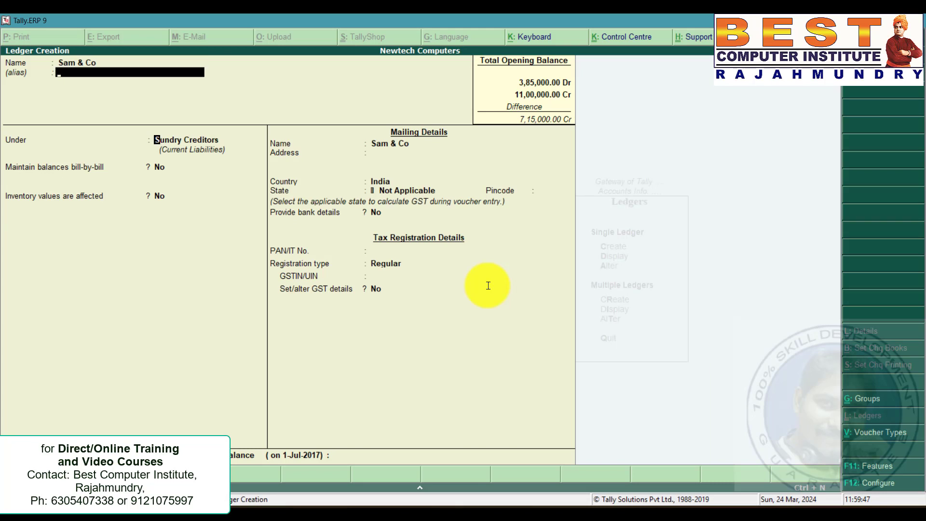
key("Return")
key("Return")
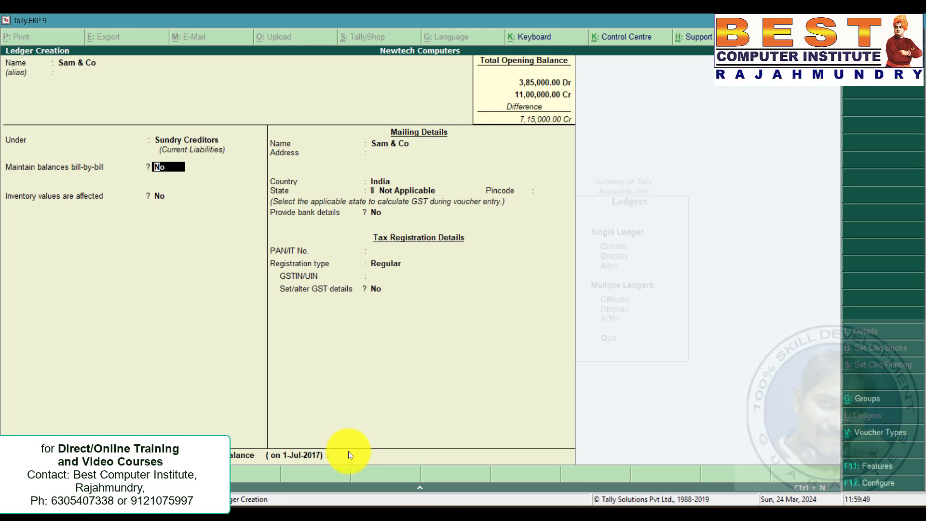
key("Return")
key("Return")
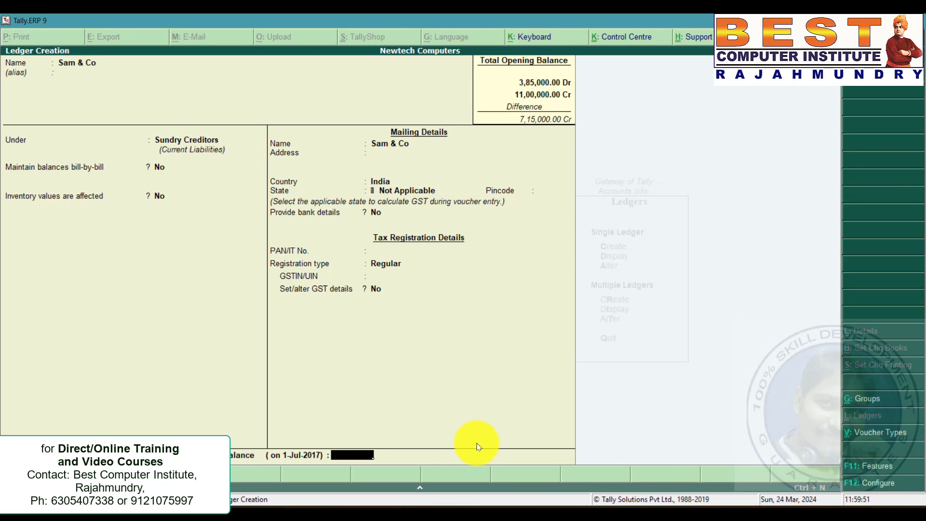
type("30000")
key("Return")
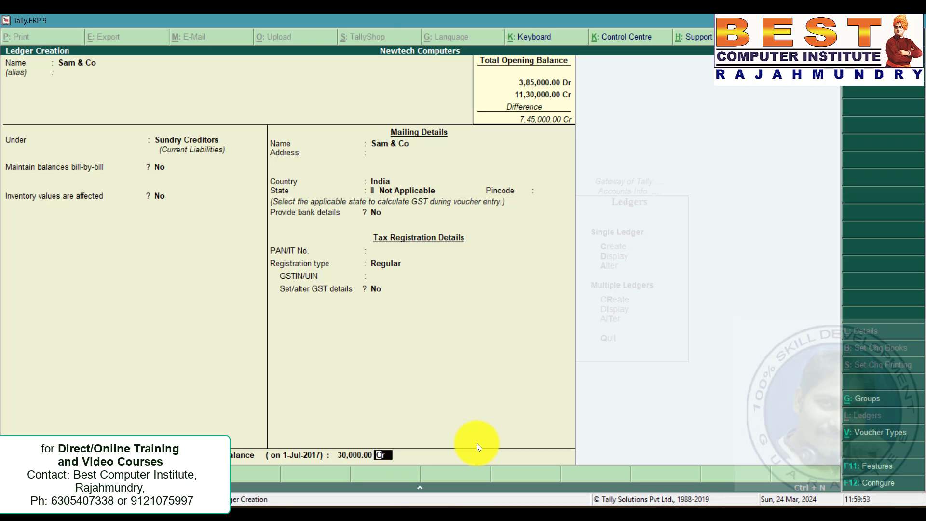
key("Return")
key("Return")
Create the Sri Computer Worlds ledger under Sundry Creditors with an opening balance of 50,000 Cr.
key("alt+Tab")
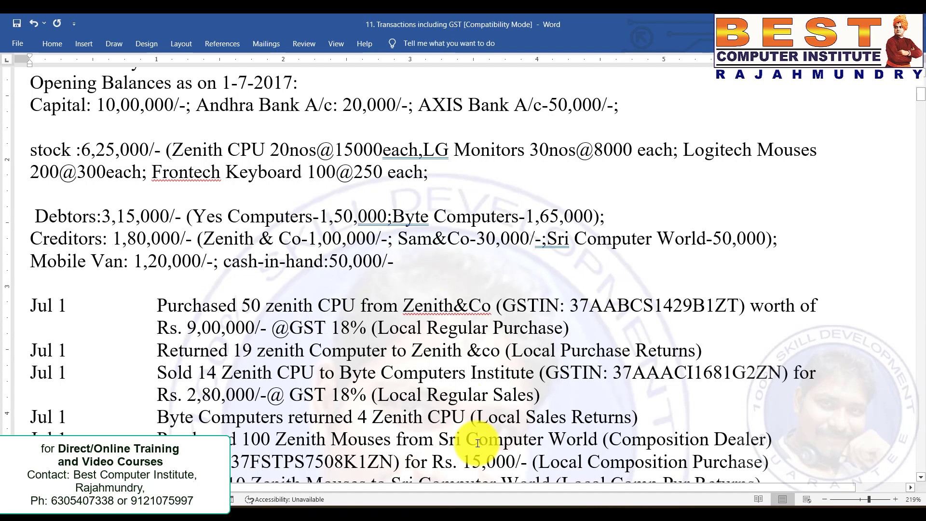
left_click_drag(547, 237, 731, 238)
left_click(625, 260)
key("alt+Tab")
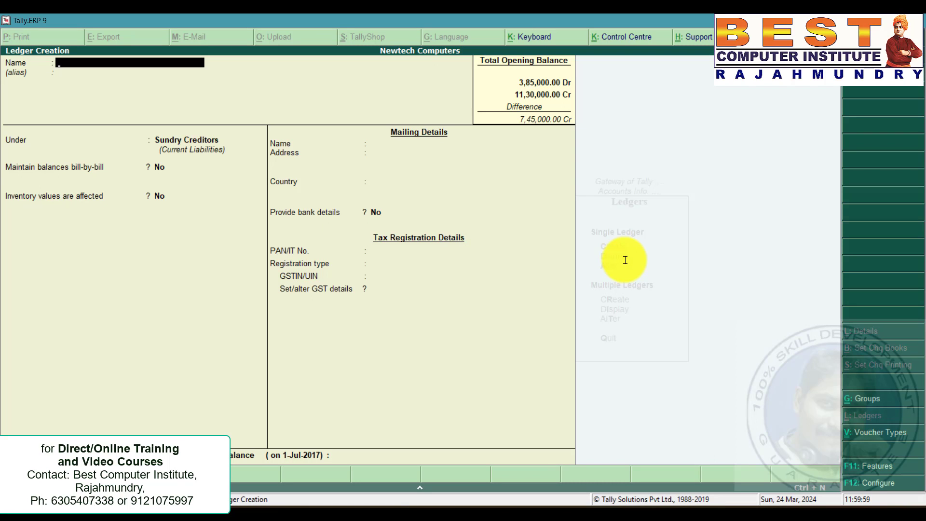
type("Sri Computer Worlds")
key("Return")
key("Return")
key("Return")
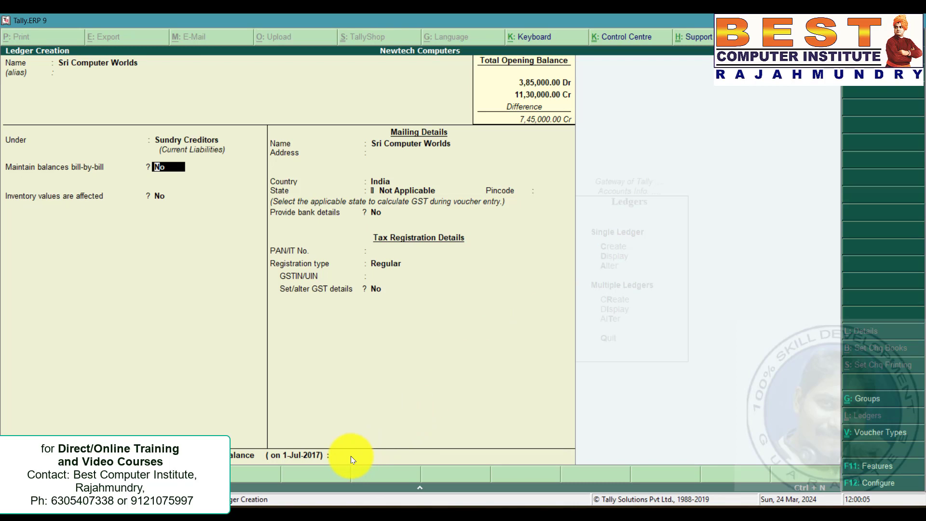
key("ctrl+a")
key("Return")
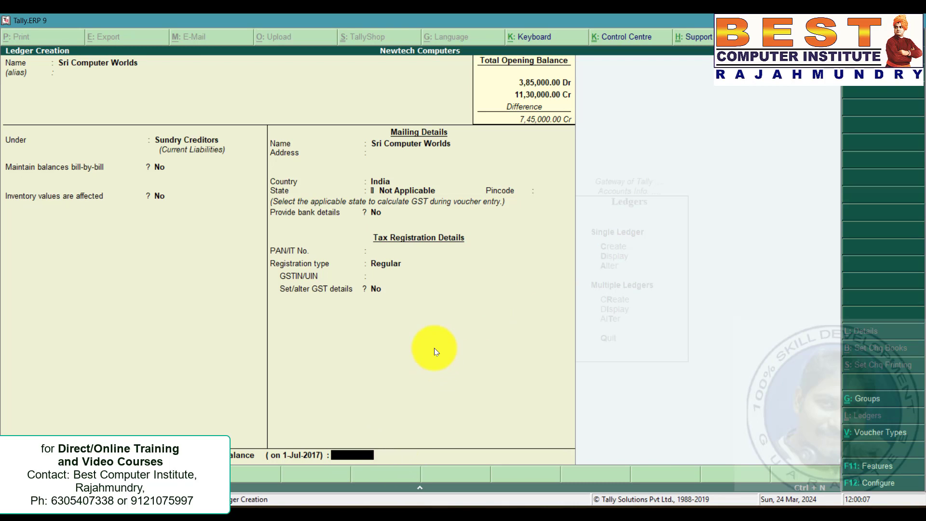
type("50000")
key("Return")
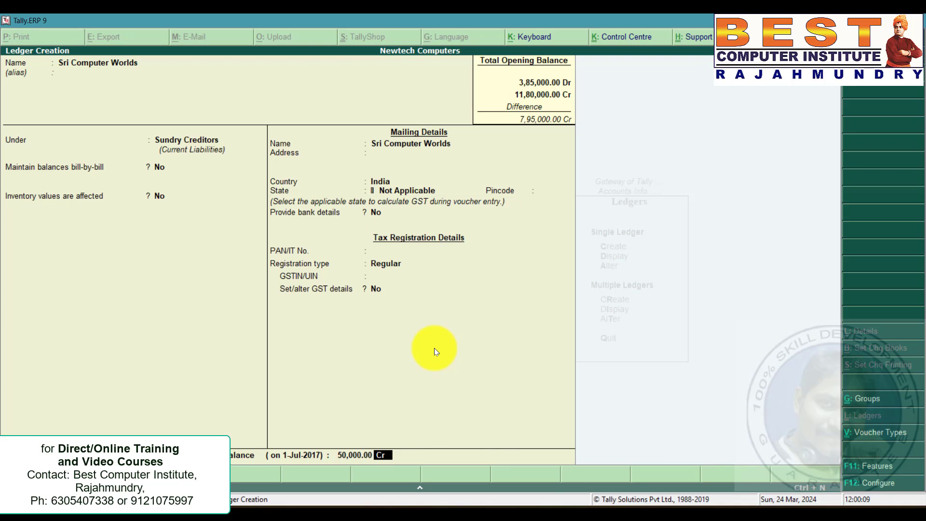
Create the Mobile Van ledger under Fixed Assets with an opening balance of 1,20,000 Dr.
key("alt+Tab")
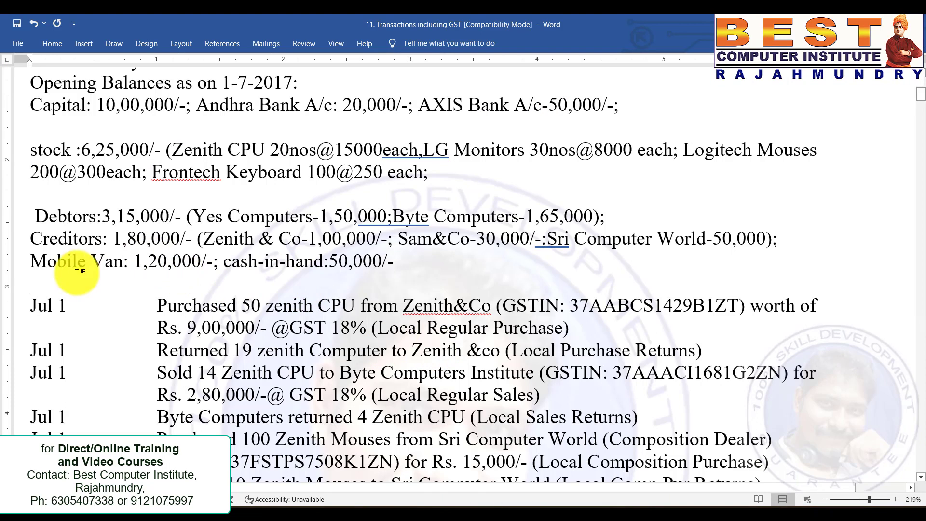
left_click_drag(30, 261, 198, 264)
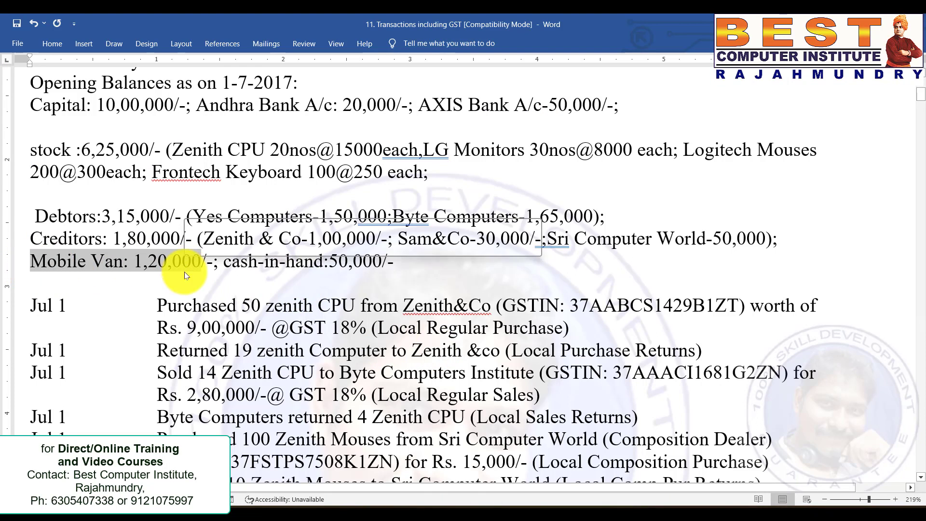
left_click(433, 295)
key("alt+Tab")
type("Mobile Van")
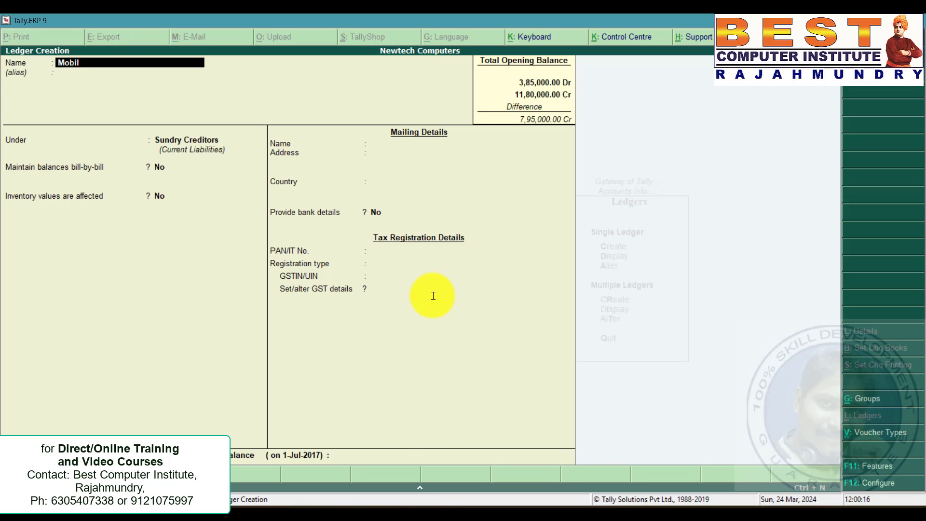
key("Return")
key("Return")
type("f")
key("Return")
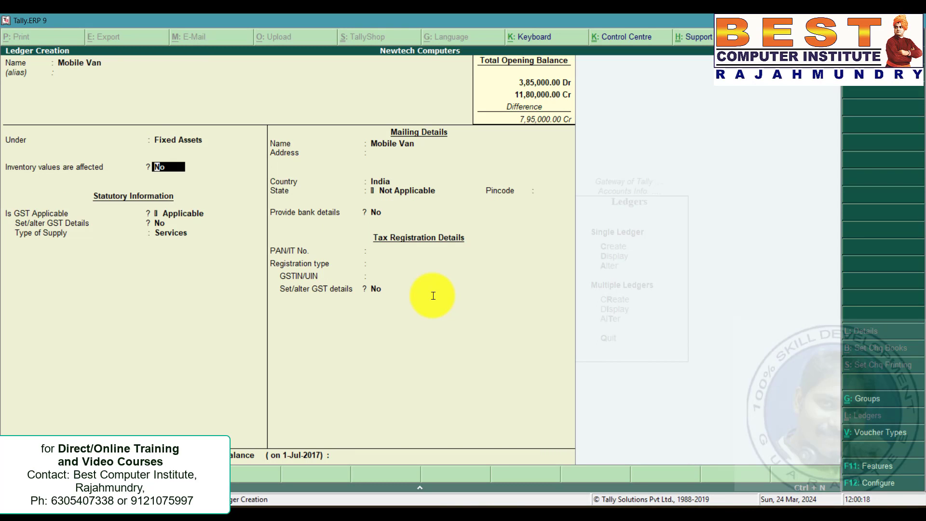
left_click(340, 456)
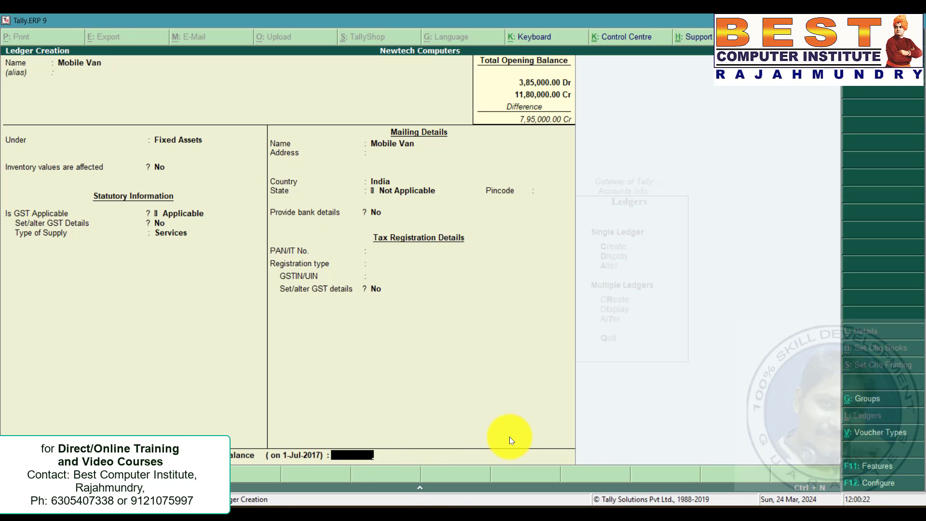
type("120000")
key("Return")
key("Return")
key("Return")
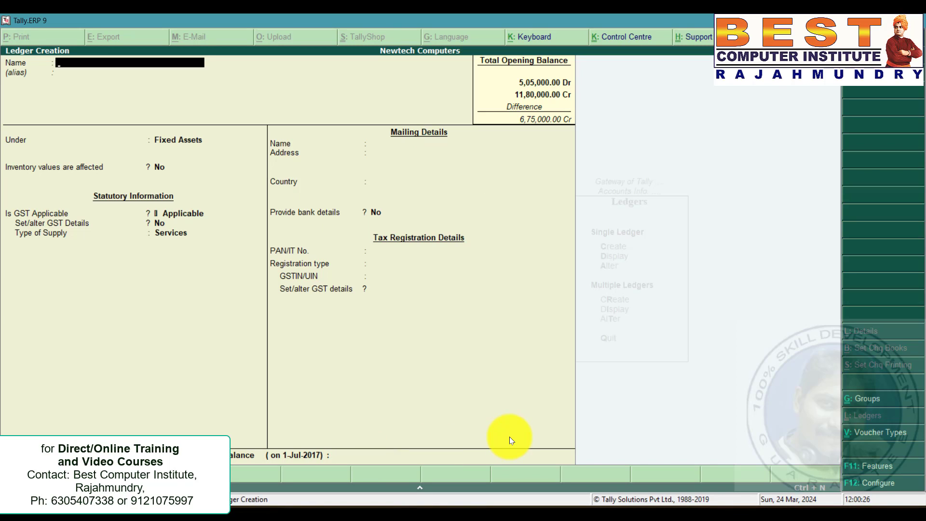
Open the existing Cash ledger for alteration and set its opening balance to 50,000 Dr.
key("alt+Tab")
left_click(272, 260)
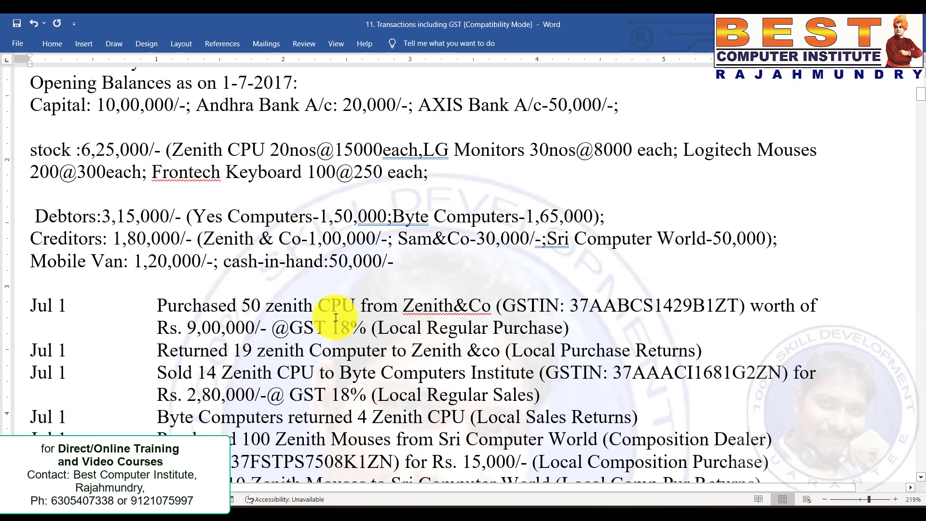
key("alt+Tab")
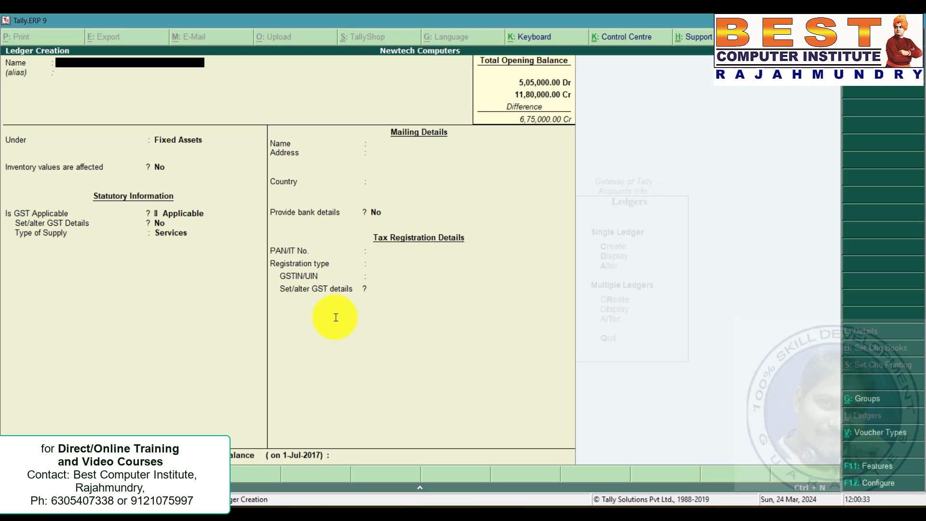
key("Escape")
key("y")
key("Escape")
key("Return")
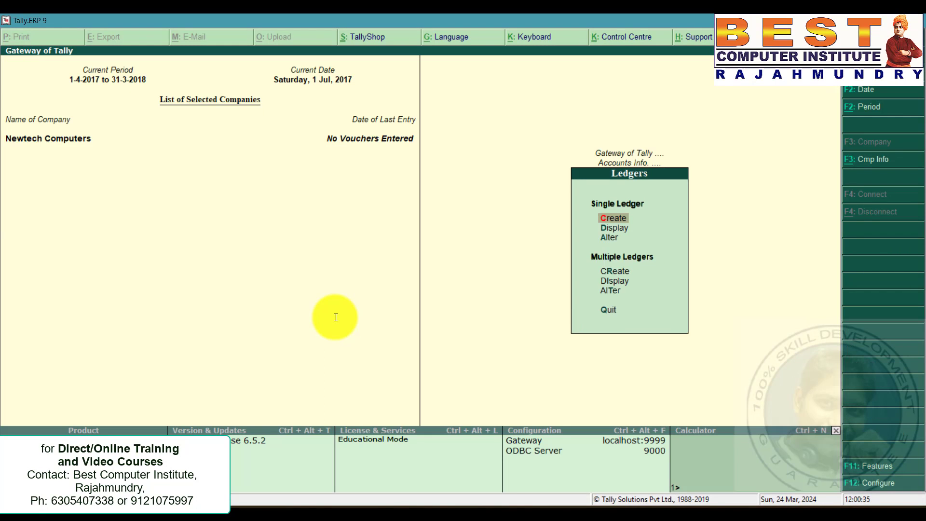
key("Down")
key("Down")
key("Return")
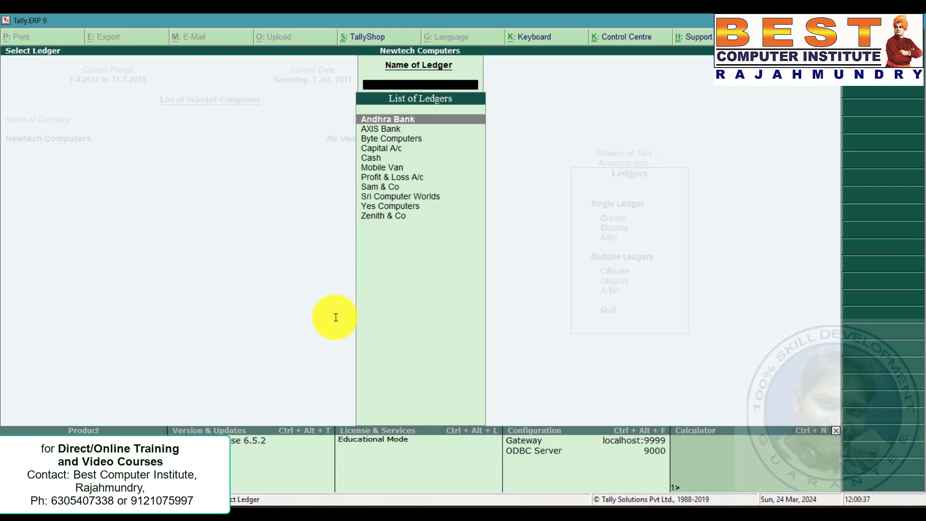
key("Down")
key("Down")
key("Down")
key("Down")
key("Return")
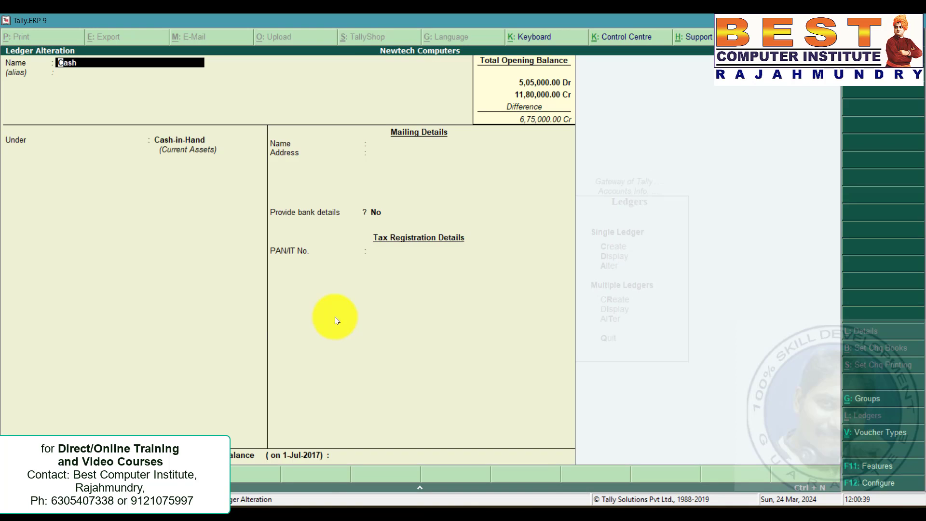
left_click(337, 455)
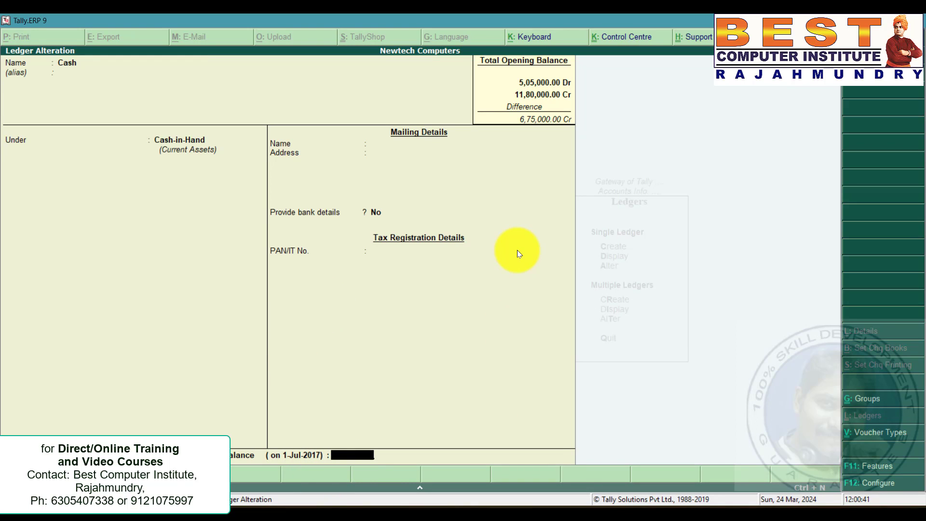
type("50000")
key("Return")
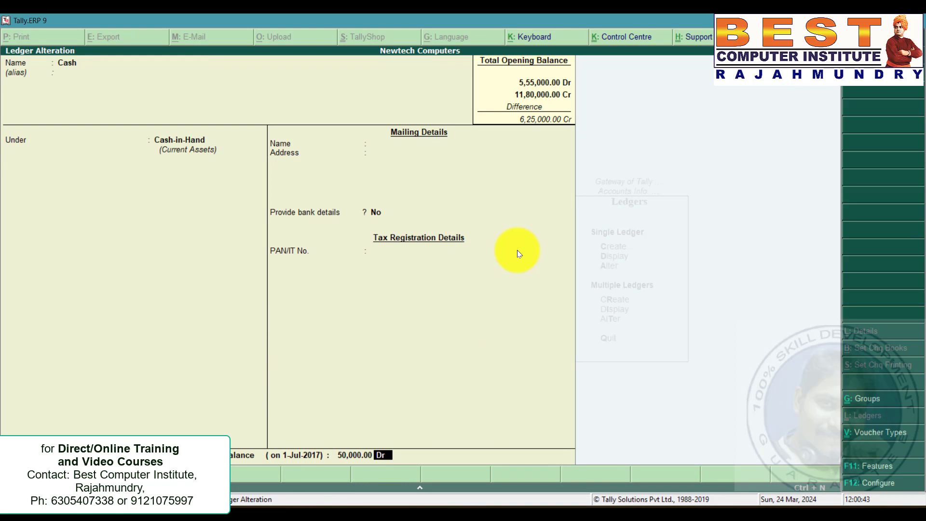
Accept the Cash ledger alteration and review the stock opening details in the problem statement document.
key("ctrl+a")
key("alt+Tab")
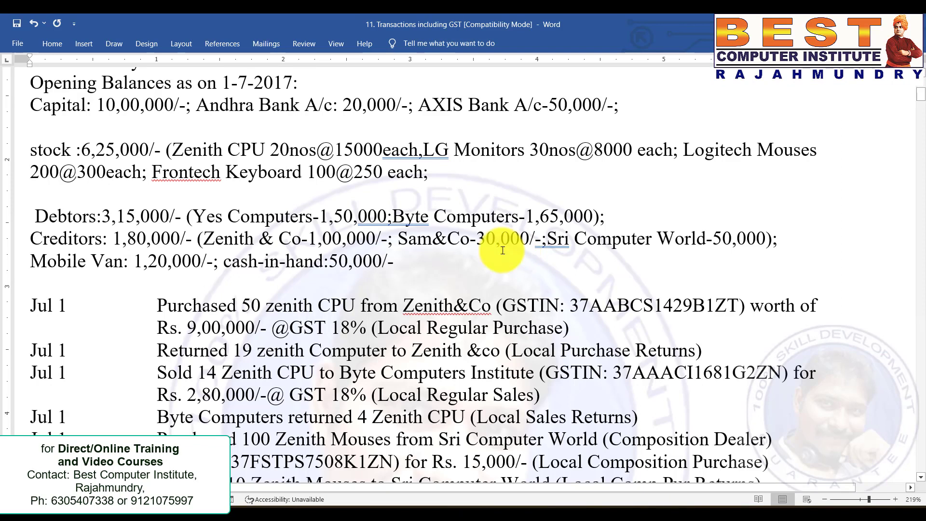
left_click_drag(408, 263, 30, 238)
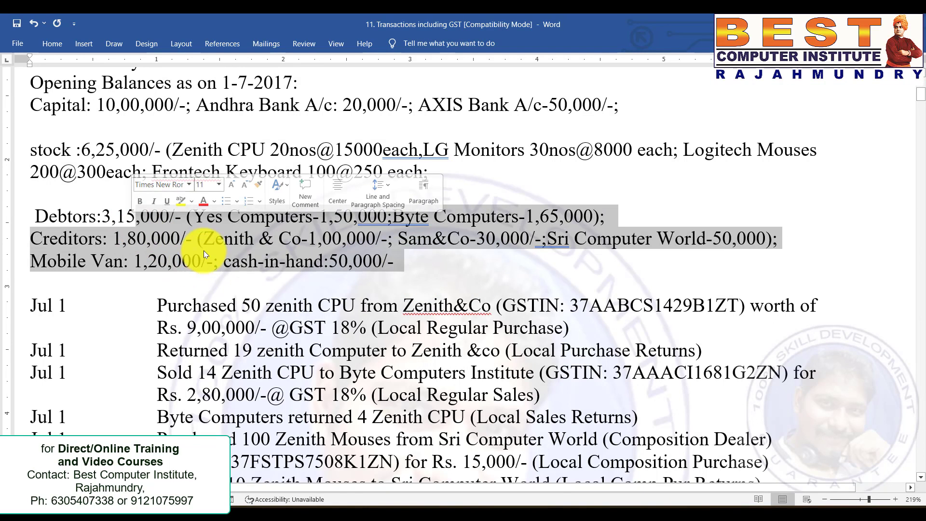
left_click(206, 261)
left_click(81, 150)
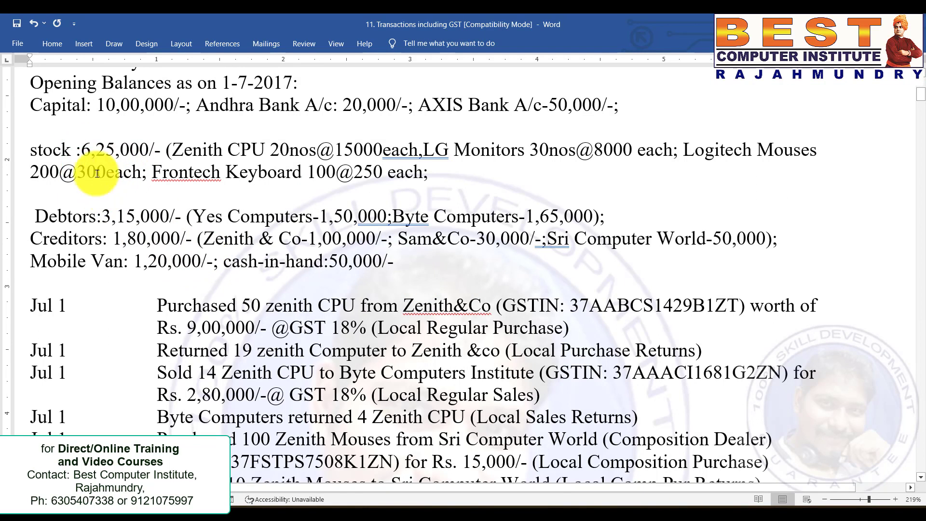
left_click_drag(183, 149, 439, 175)
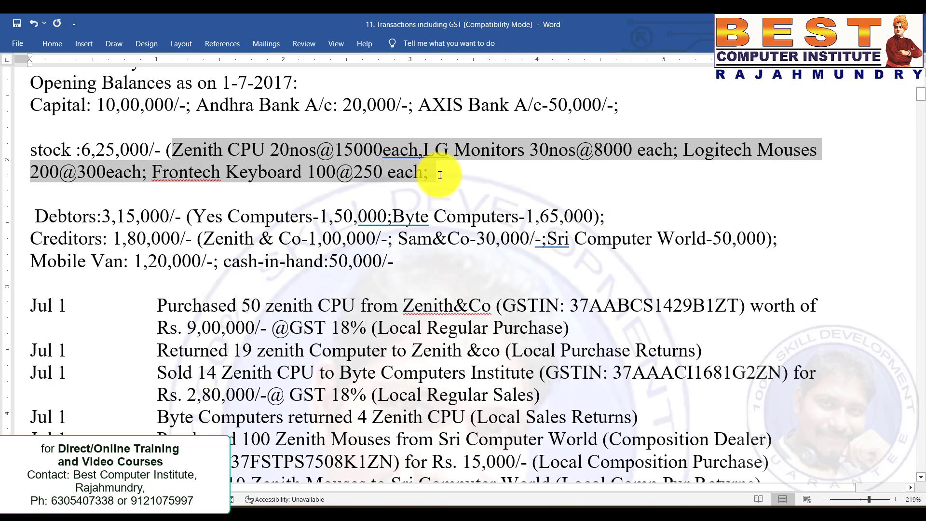
left_click(97, 149)
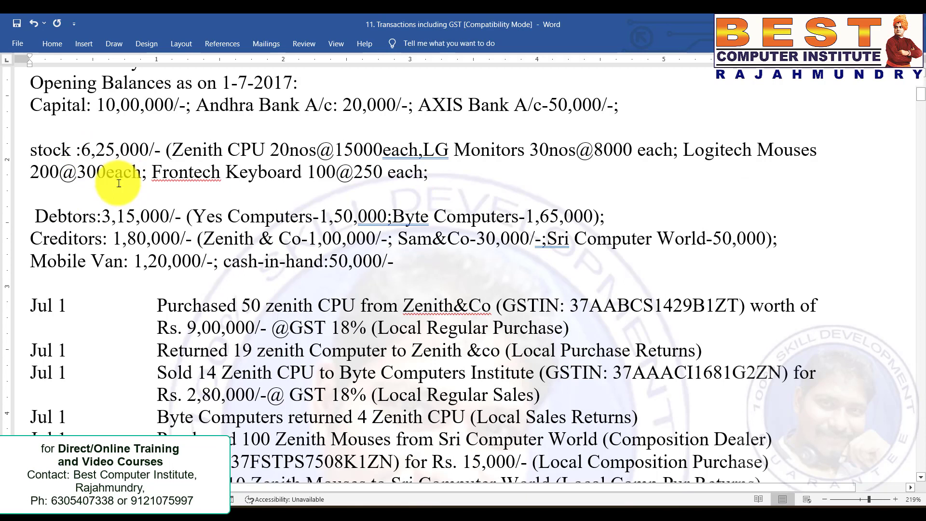
left_click_drag(174, 151, 417, 151)
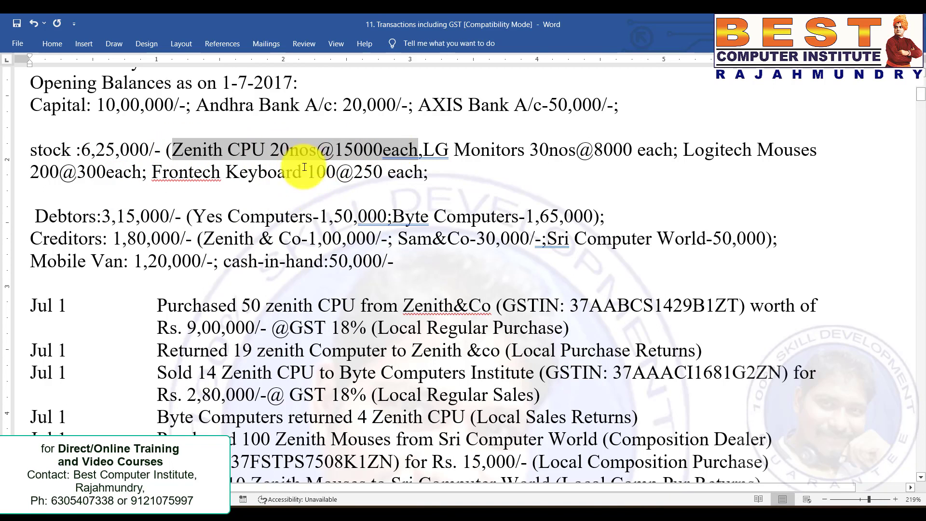
Return to Tally and start creating a single stock item named Zenith CPU.
key("alt+Tab")
key("Escape")
key("Escape")
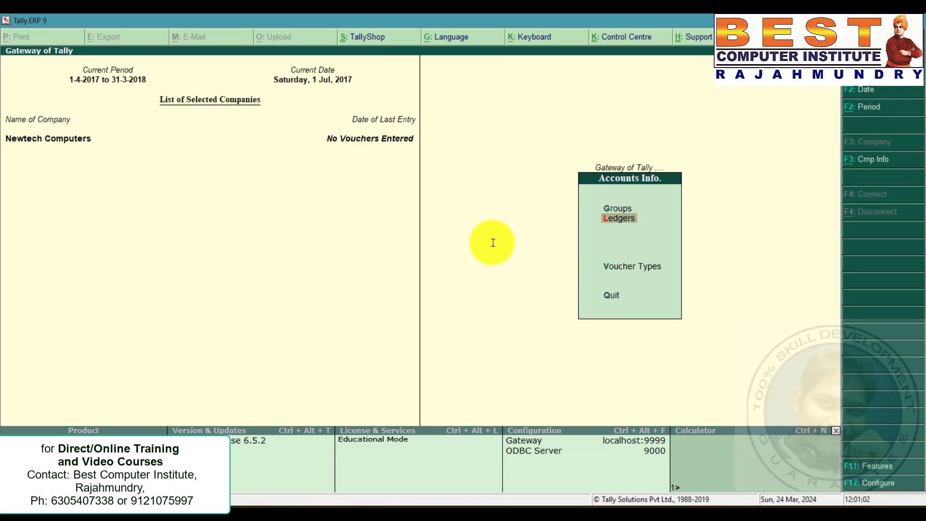
key("Down")
key("Return")
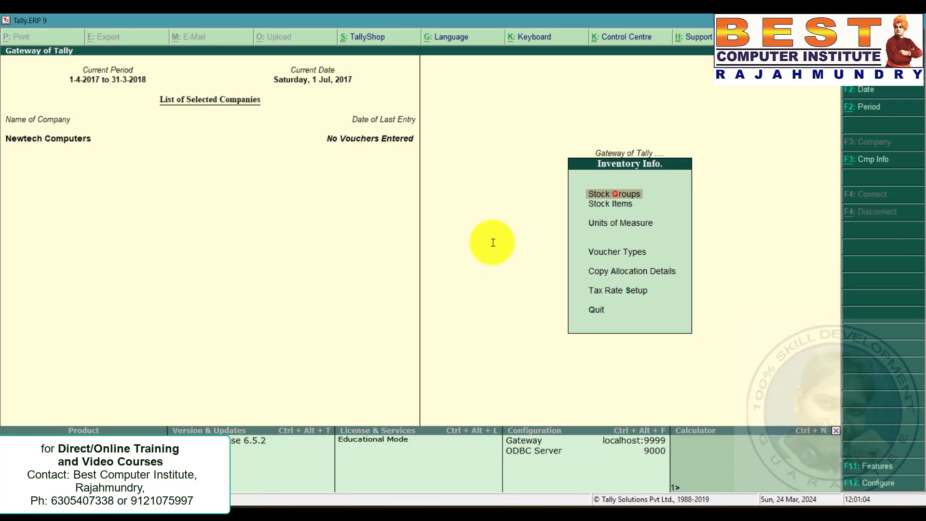
key("Down")
key("Return")
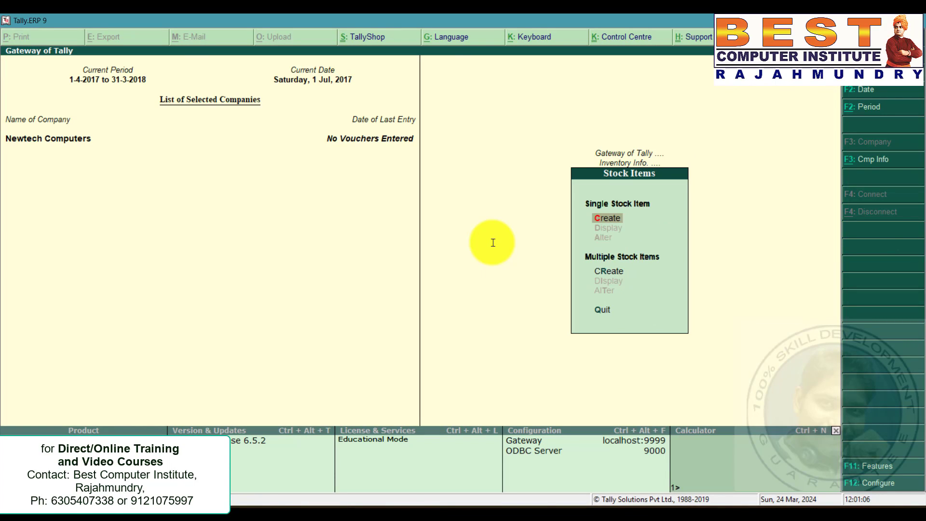
key("Return")
type("Zenith CPU")
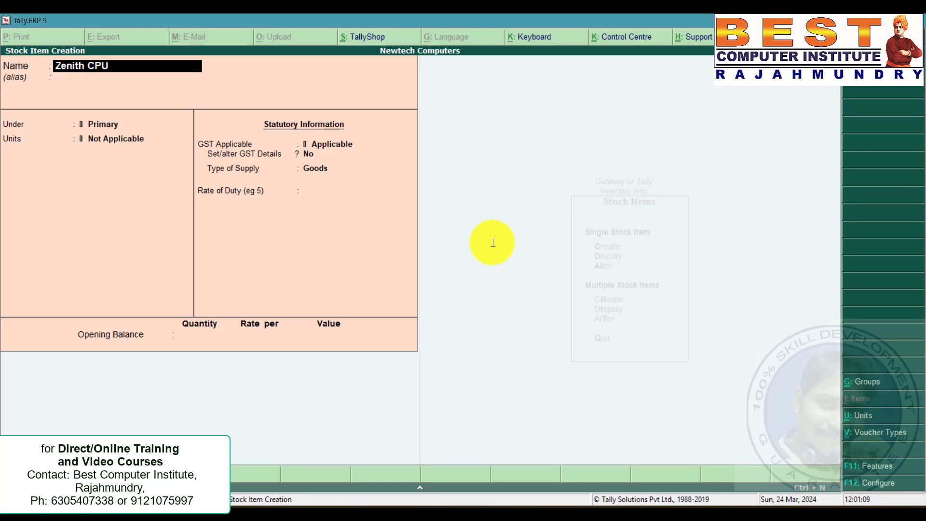
key("Return")
key("Return")
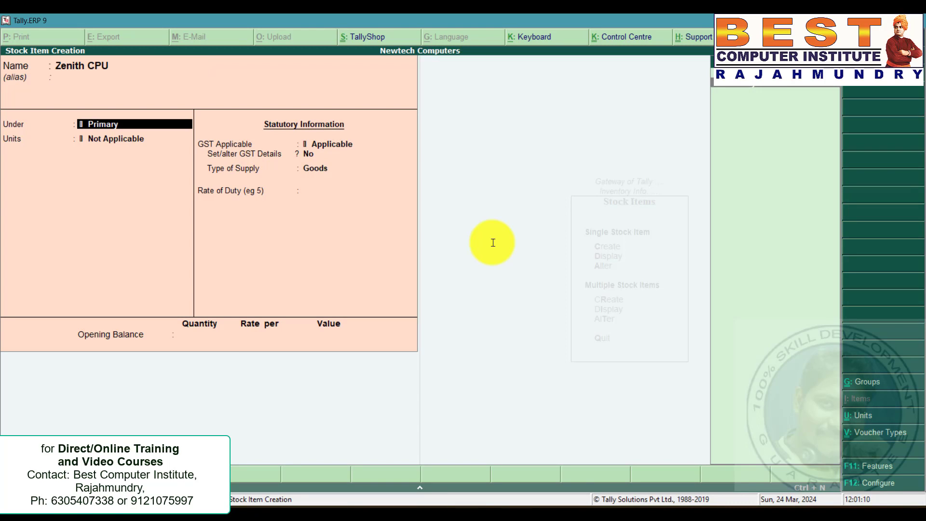
Create a new stock group CPUs under Primary and assign it to the Zenith CPU item.
key("alt+c")
type("CPUs")
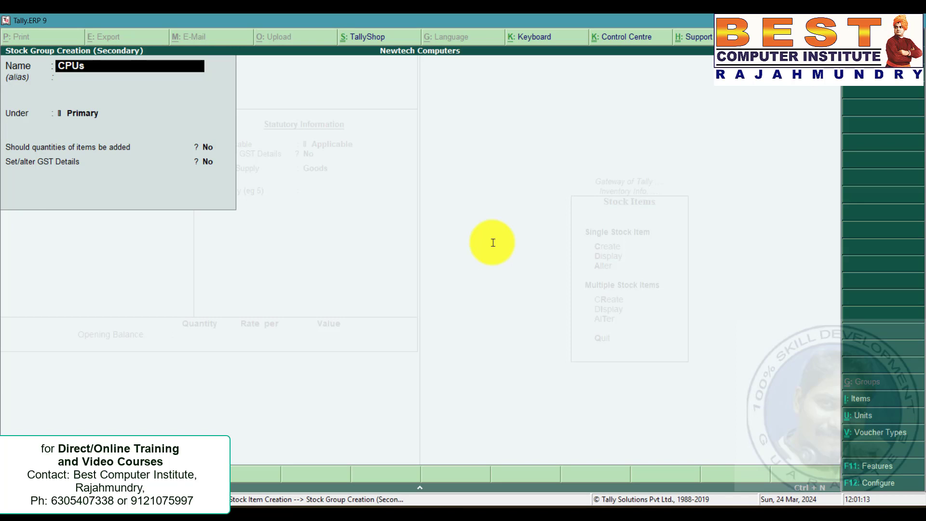
key("Return")
key("ctrl+a")
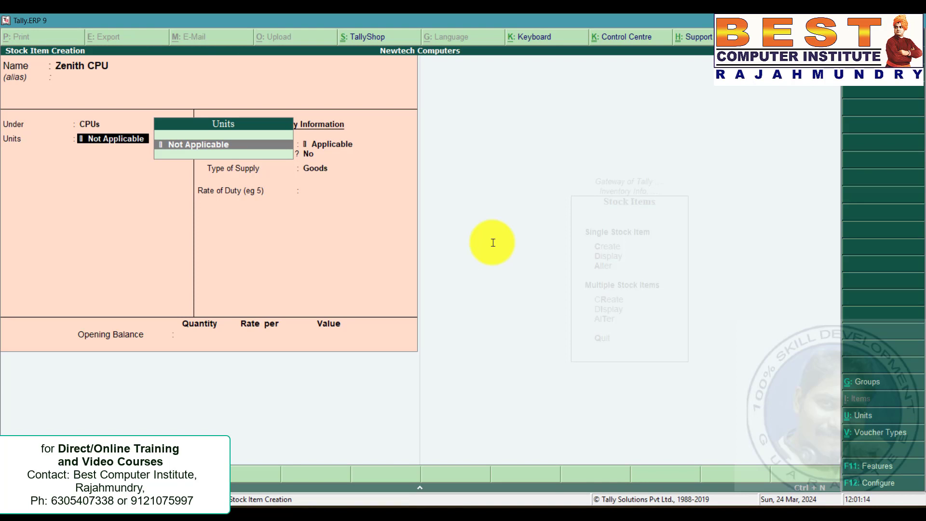
Create a simple unit with symbol nos and assign it as the Zenith CPU unit.
key("alt+c")
type("nos")
key("Return")
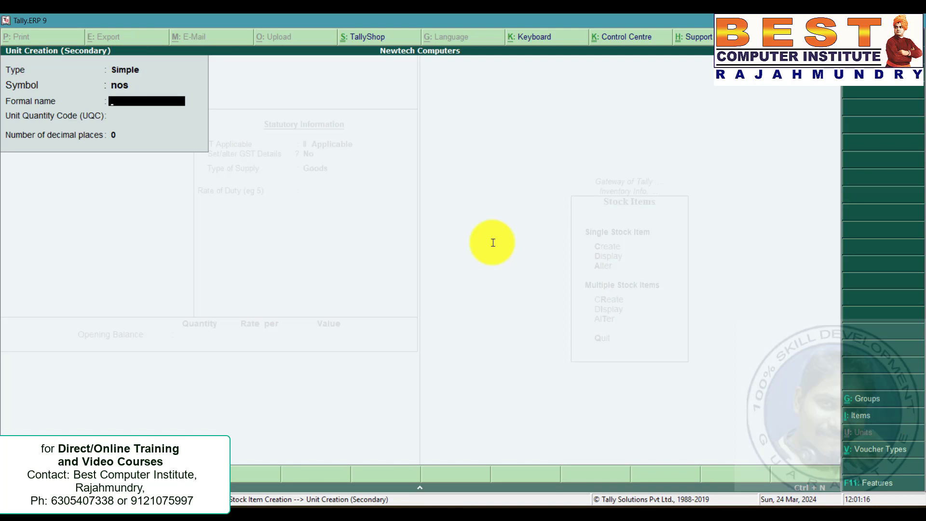
key("ctrl+a")
key("Return")
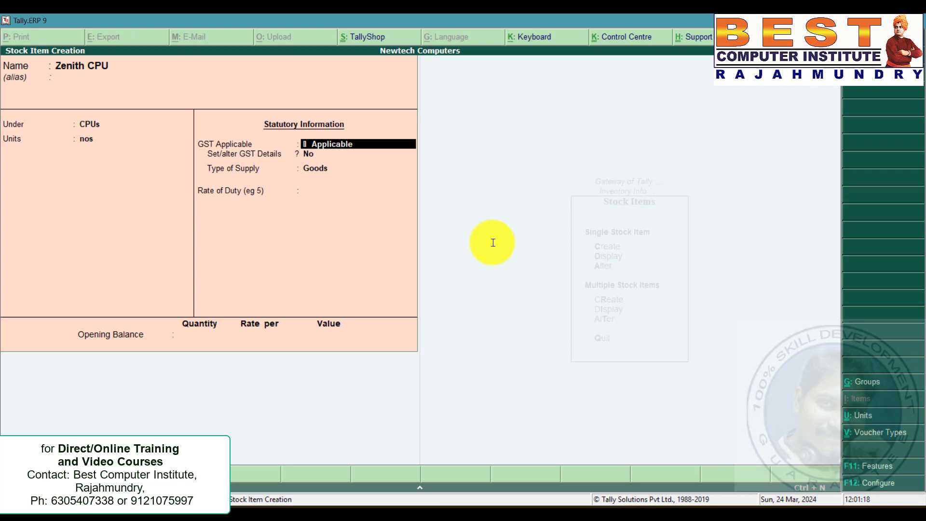
Enter Zenith CPU's opening balance of 20 nos at 15,000 per nos and save the stock item.
key("Return")
key("Return")
key("Return")
key("Return")
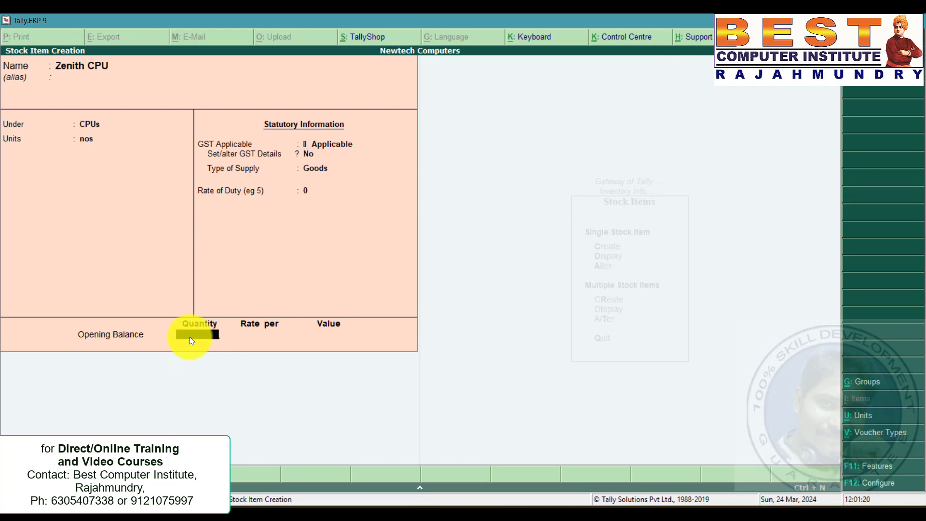
key("alt+Tab")
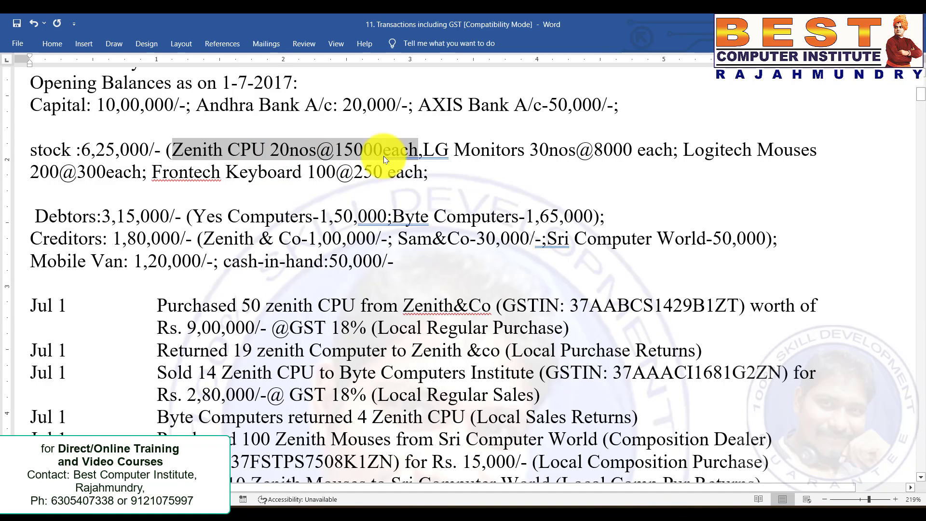
key("alt+Tab")
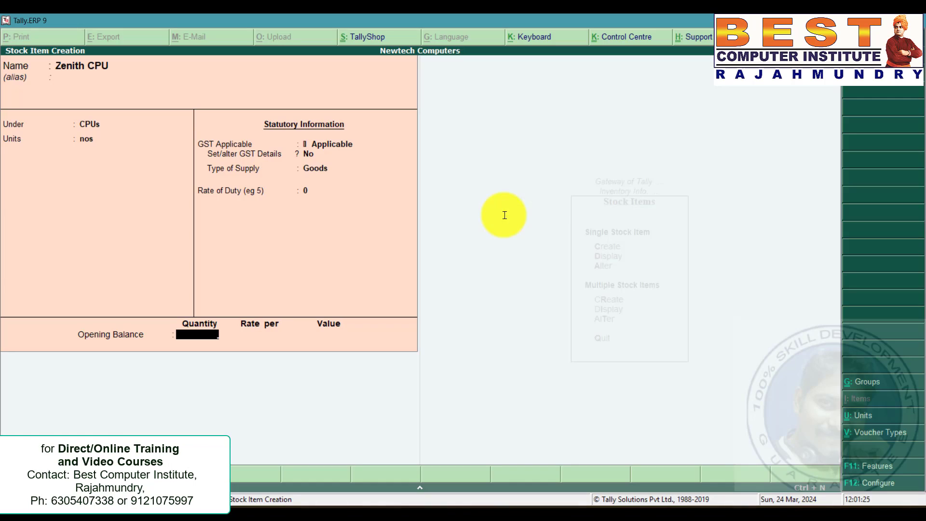
type("20")
key("Return")
type("15,000")
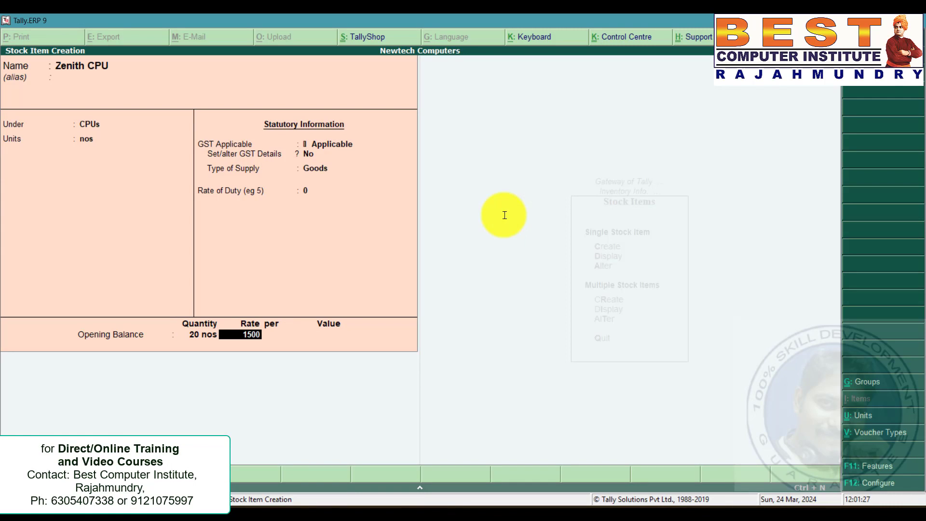
key("Return")
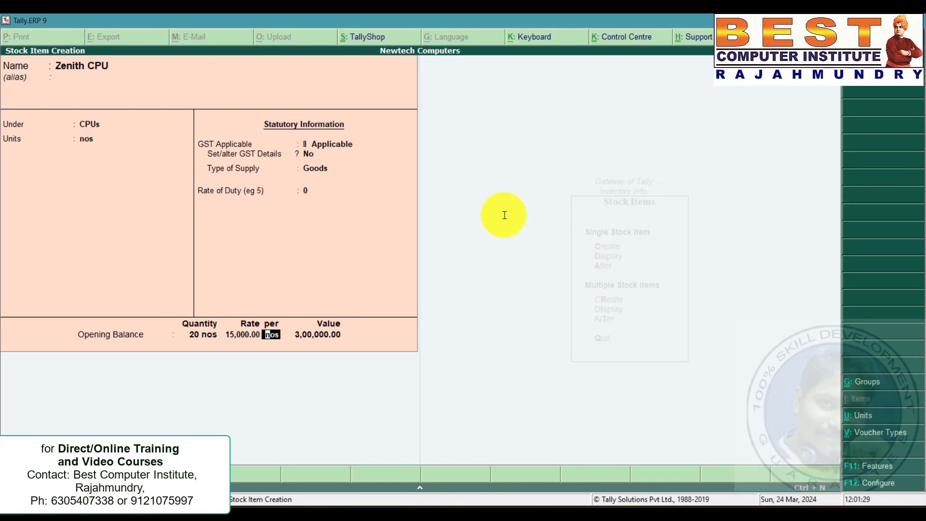
key("Return")
key("Return")
Check the LG Monitors details in the document and name a new stock item LG Monitors.
key("alt+Tab")
left_click(448, 150)
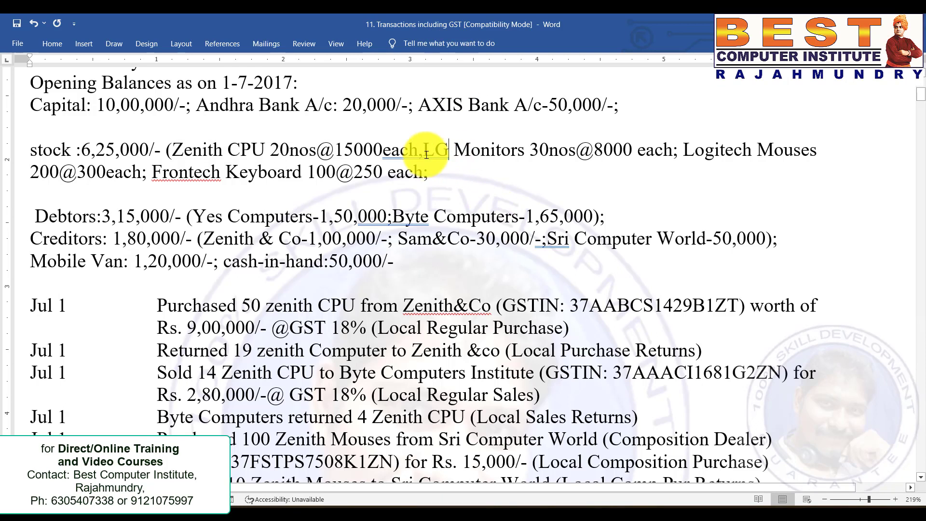
left_click_drag(427, 155, 672, 152)
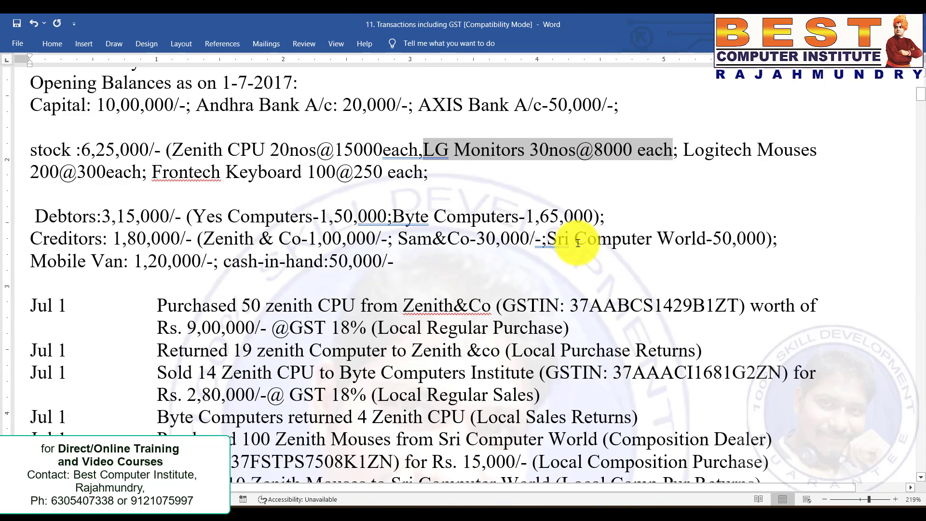
key("alt+Tab")
type("LG Monitors")
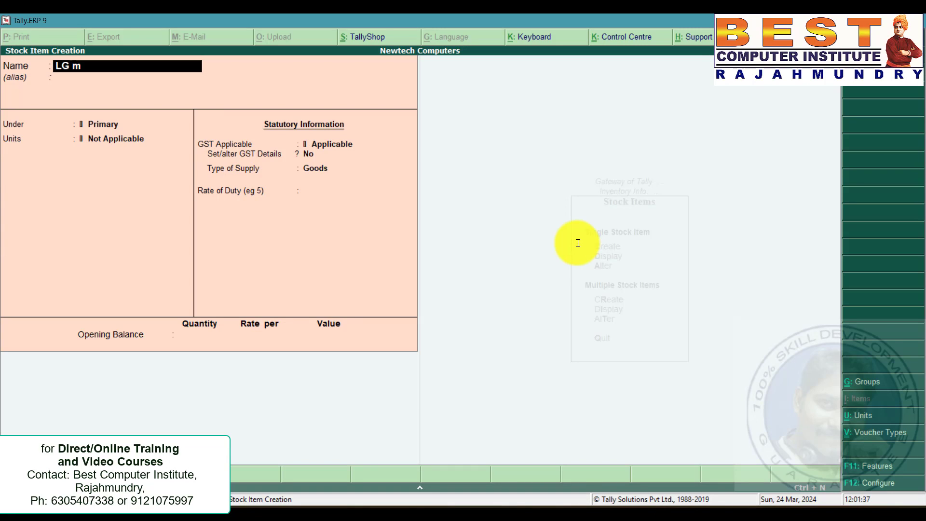
key("Return")
Create a stock group Monitors for LG Monitors and set the item's unit to nos.
key("alt+c")
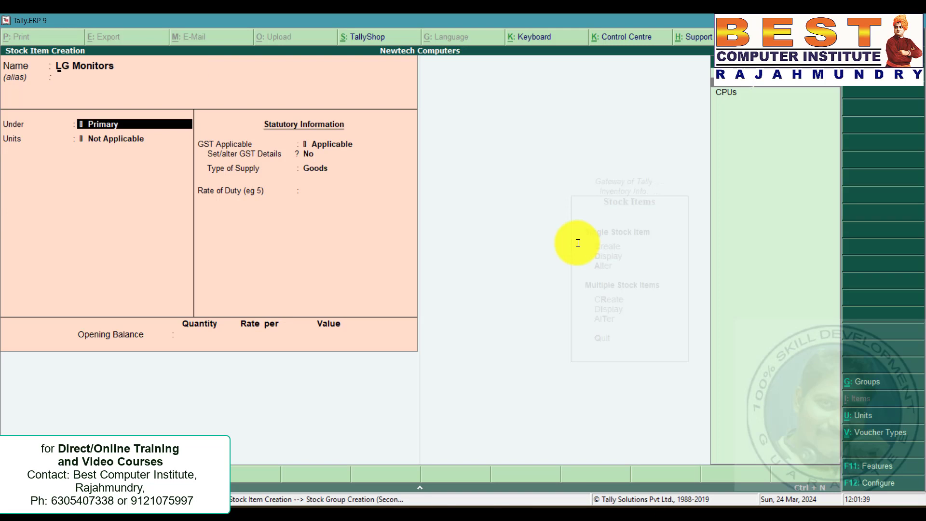
type("Monitors")
key("Return")
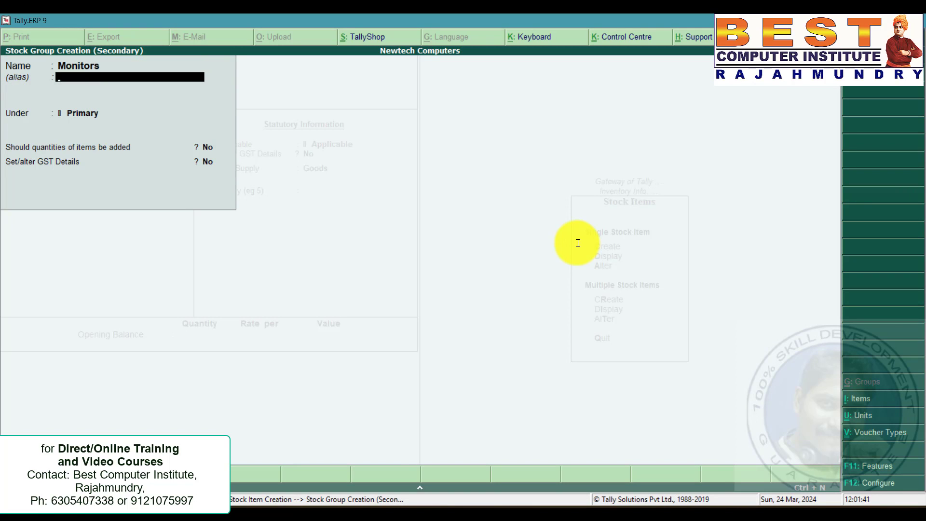
key("ctrl+a")
key("Down")
key("Return")
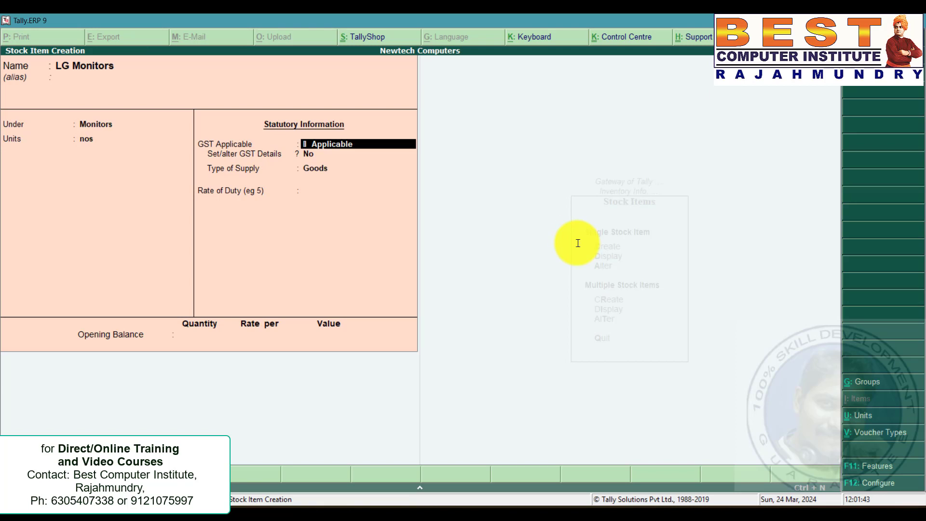
Enter LG Monitors' opening balance of 30 nos at 8,000 per nos and save the stock item.
left_click(199, 334)
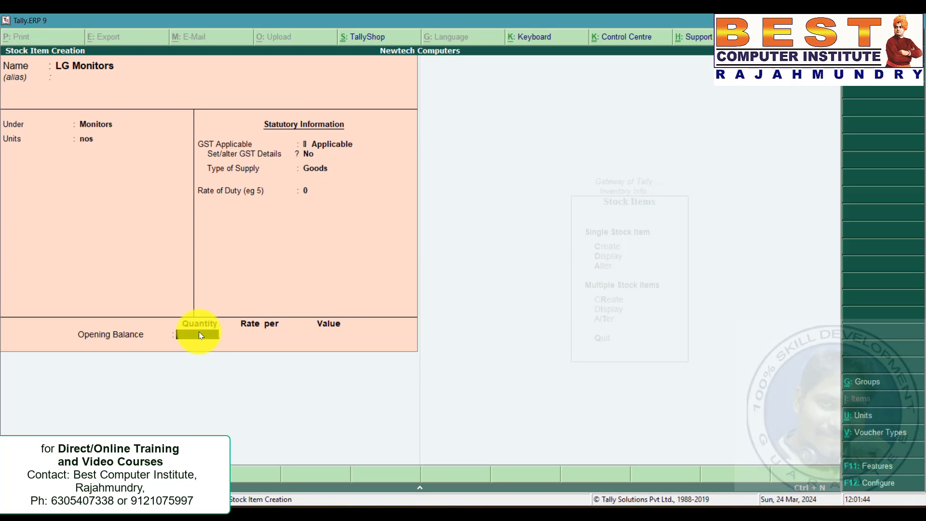
type("30")
key("Return")
type("8000")
key("Return")
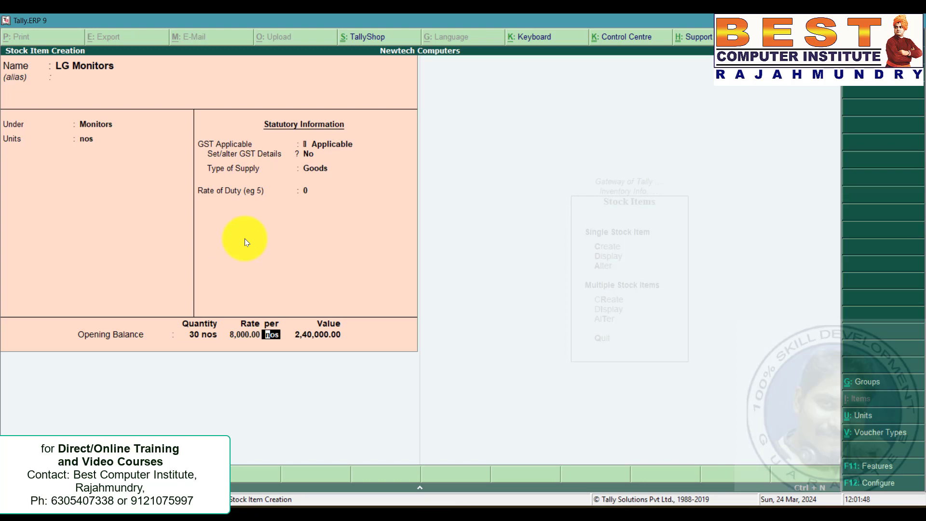
key("Return")
Check the Logitech Mouses details in the document and name a new stock item Logitech Mouses.
key("alt+Tab")
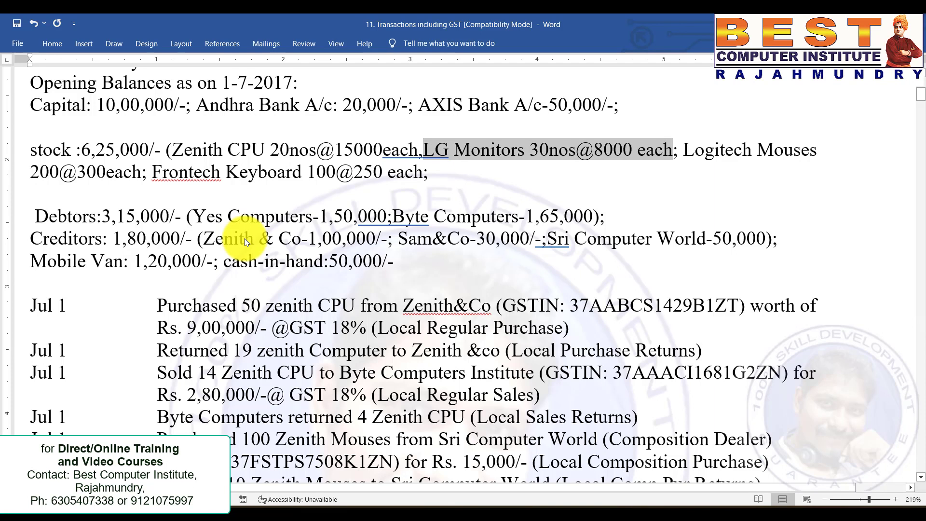
left_click_drag(684, 150, 141, 172)
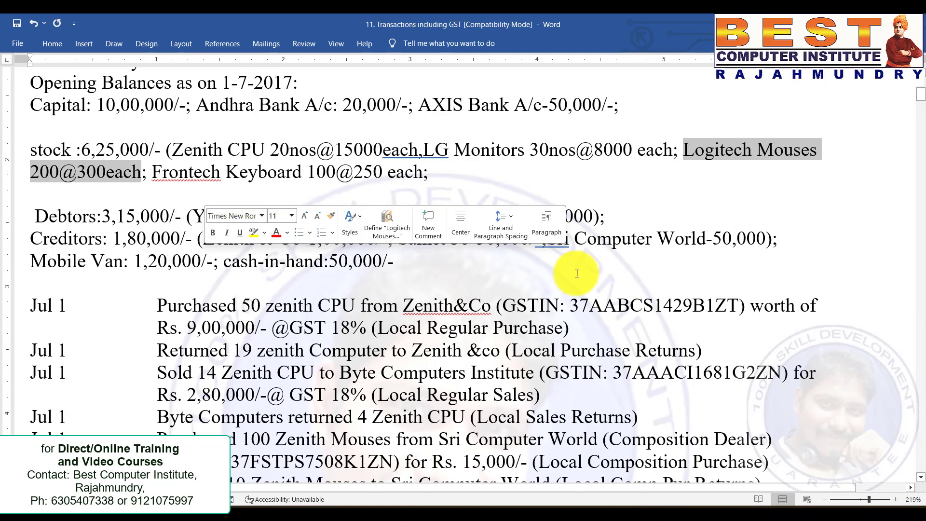
left_click(646, 283)
key("alt+Tab")
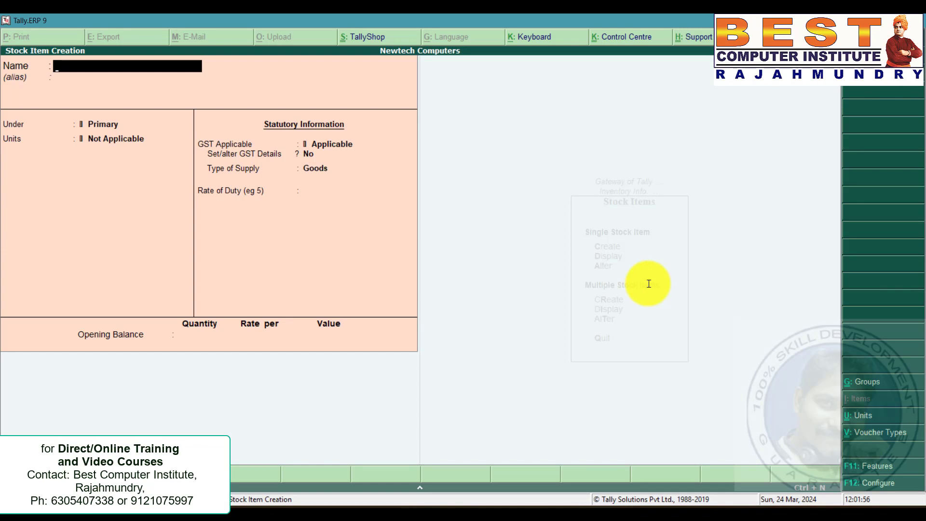
type("Logitech Mouses")
key("Return")
Create a stock group Mouses for Logitech Mouses and set the item's unit to nos.
key("alt+c")
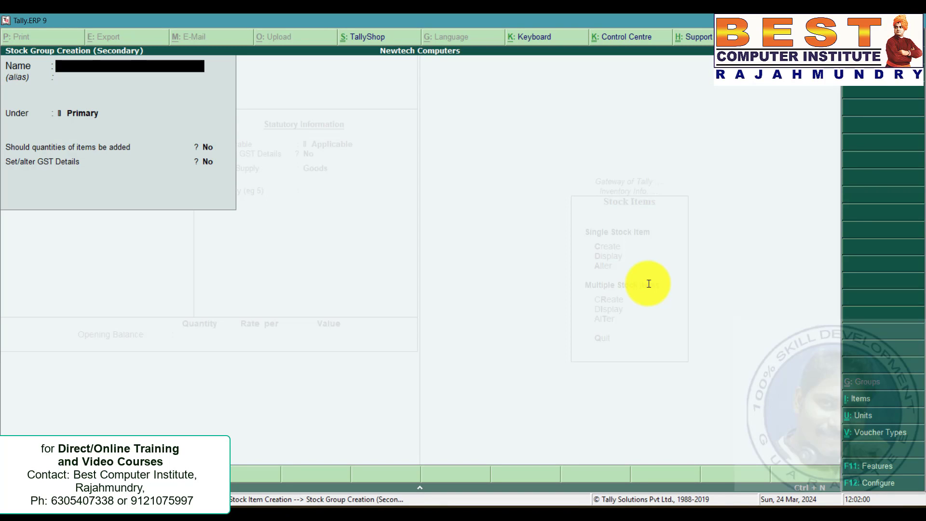
type("Mouses")
key("Return")
key("ctrl+a")
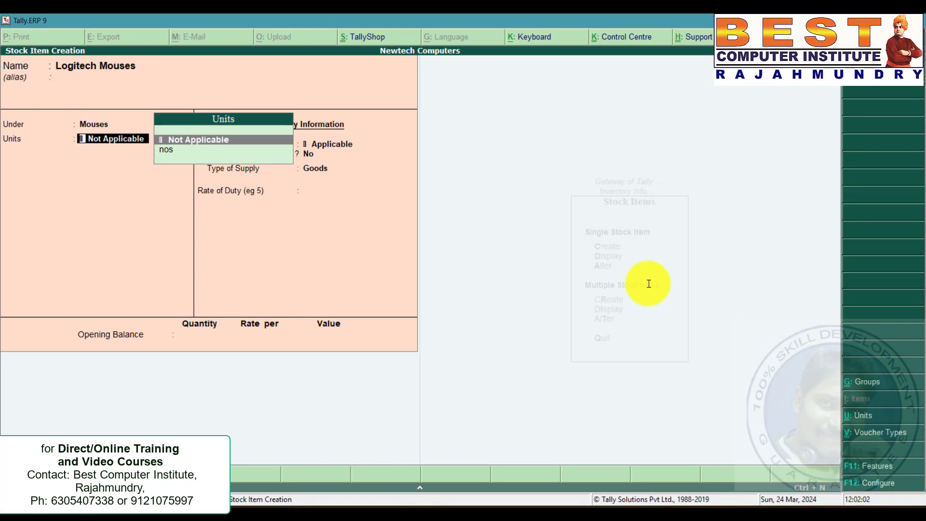
key("Down")
key("Return")
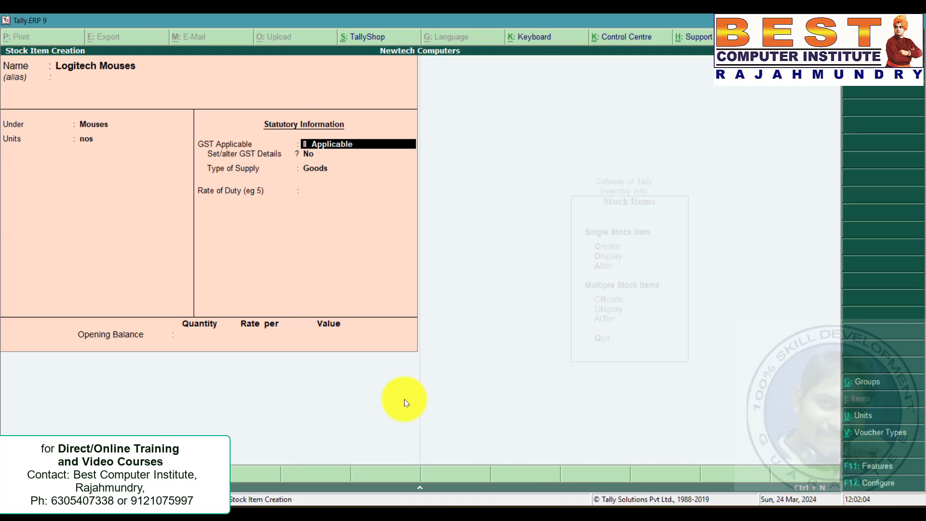
Enter Logitech Mouses' opening balance of 200 nos at 300 per nos.
left_click(195, 332)
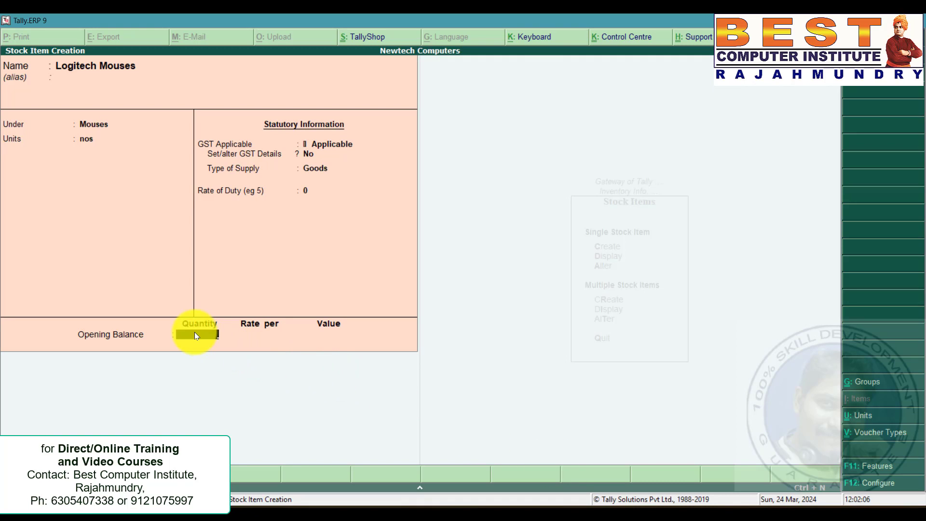
type("200")
key("Return")
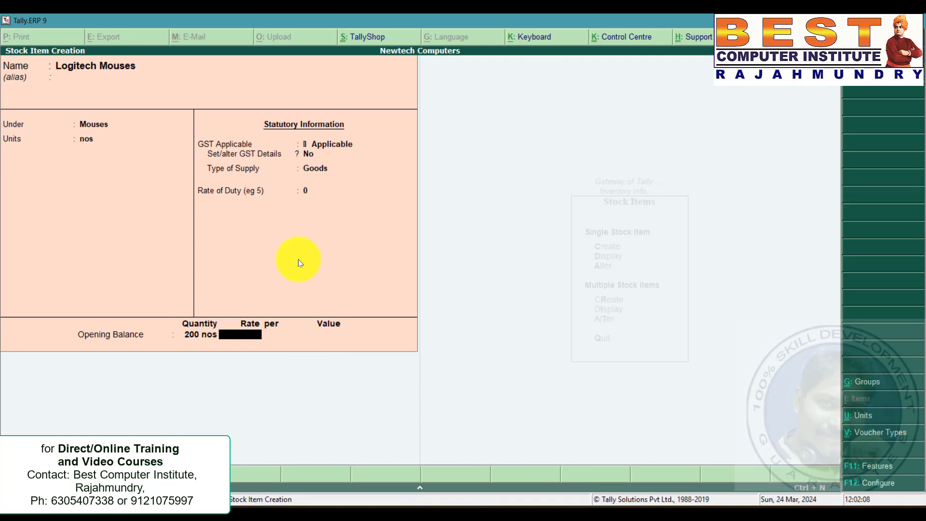
type("300")
key("Return")
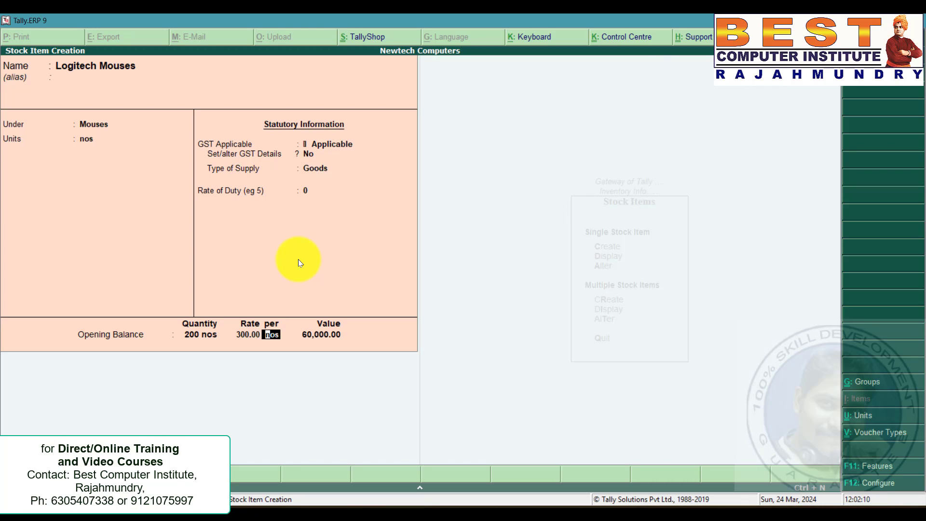
Check the Frontech Keyboard details in the document and name a new stock item Frontech Keyboard.
key("alt+Tab")
left_click_drag(154, 168, 436, 174)
left_click(414, 226)
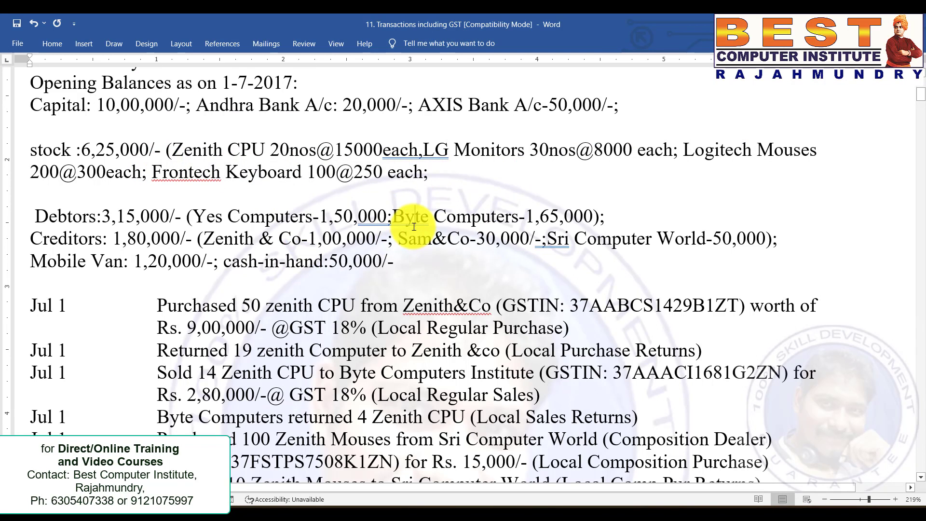
key("alt+Tab")
type("Frontech Keyboard")
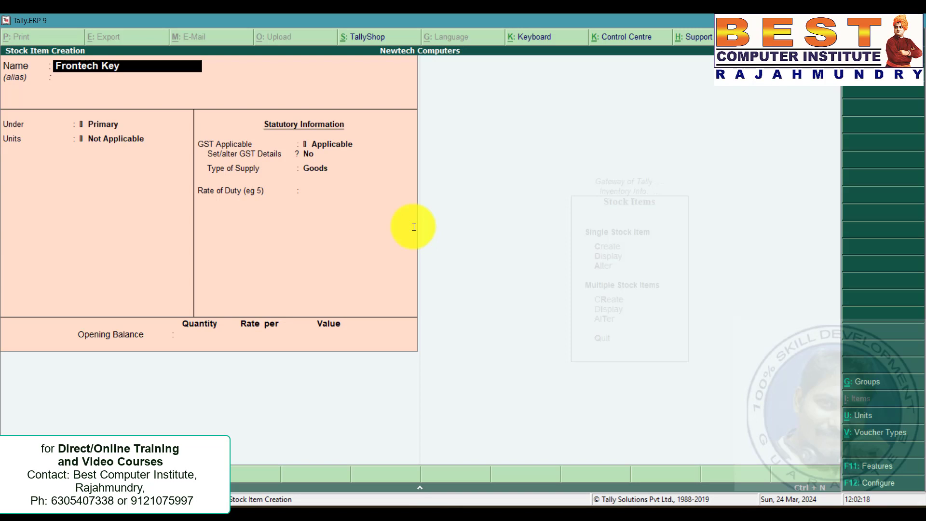
key("Return")
Create a stock group Keyboards for Frontech Keyboard and set the item's unit to nos.
key("Return")
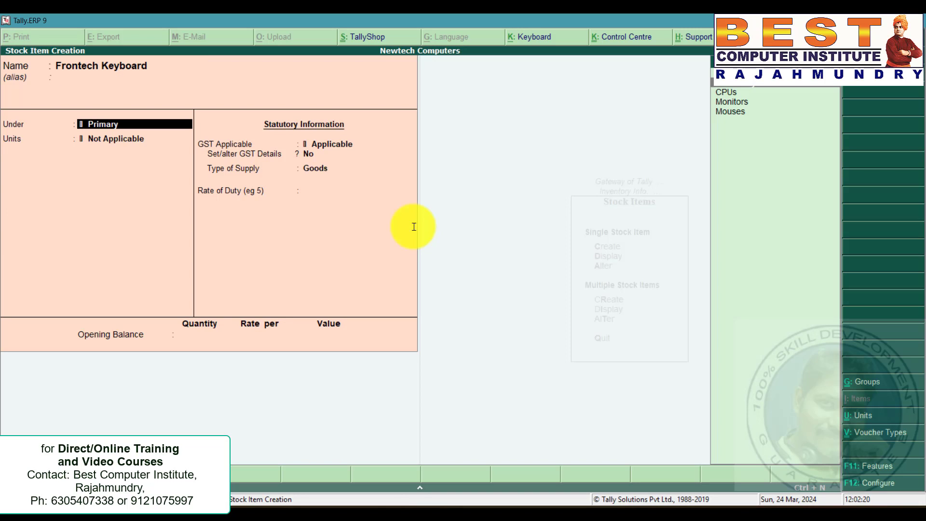
key("alt+c")
type("Keyboards")
key("Return")
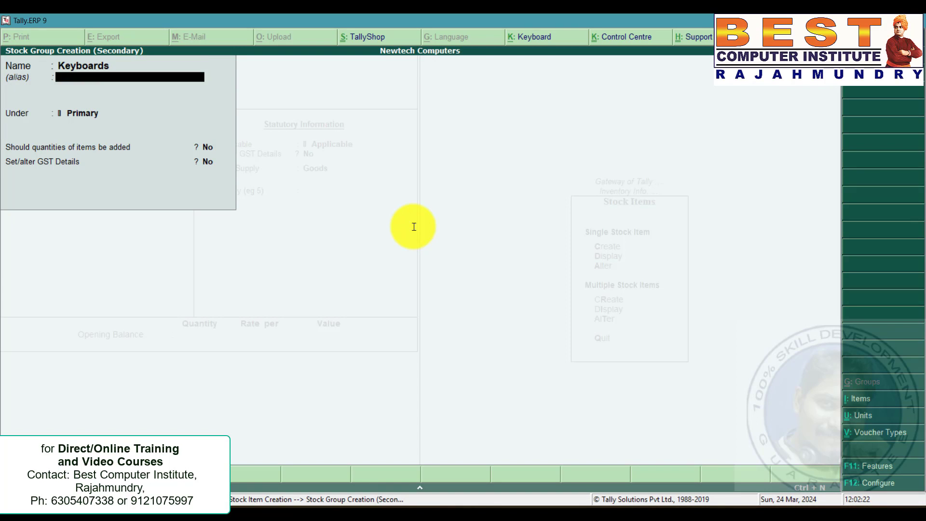
key("ctrl+a")
key("Down")
key("Return")
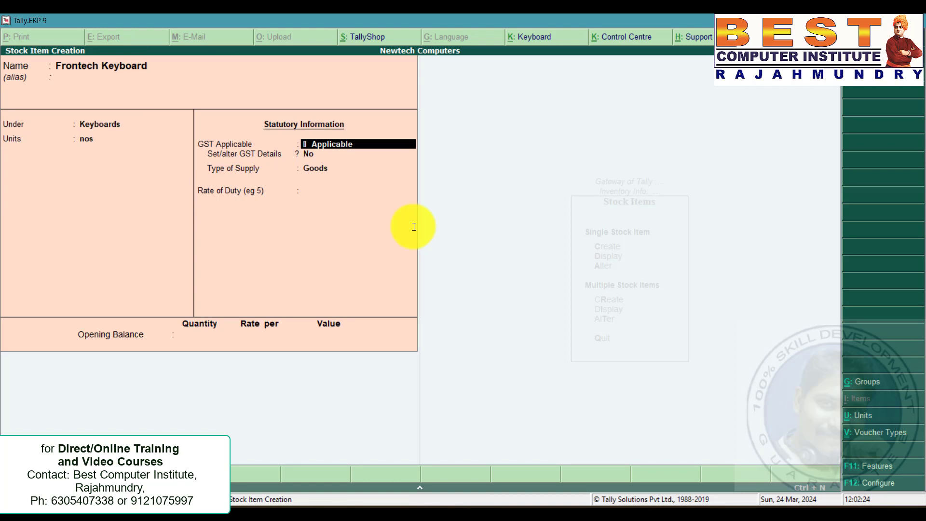
Enter Frontech Keyboard's opening balance of 100 nos at 250 per nos and save the stock item.
left_click(201, 334)
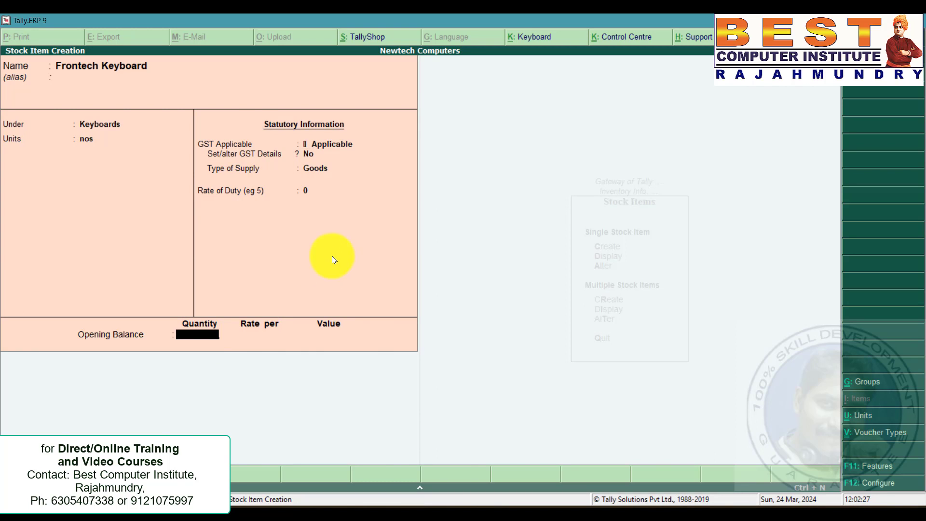
key("alt+Tab")
key("alt+Tab")
type("100")
key("Return")
type("250")
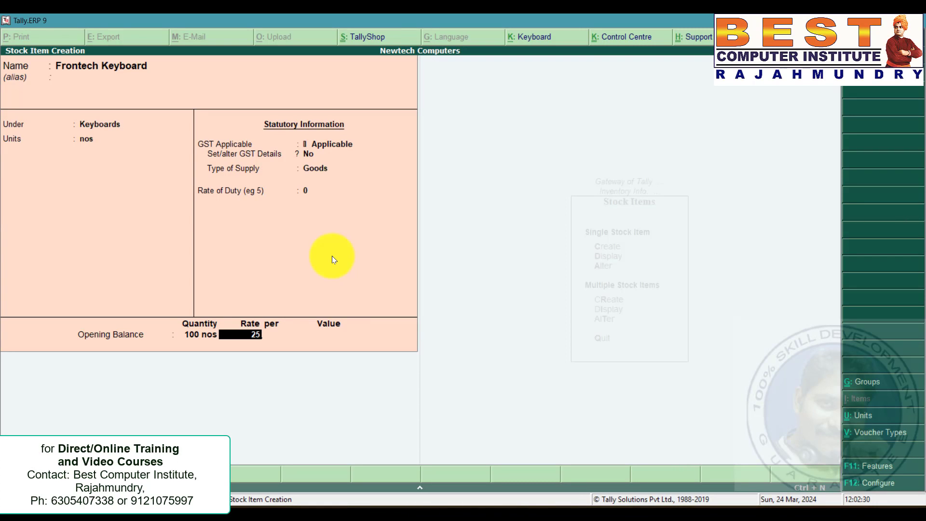
key("Return")
key("Return")
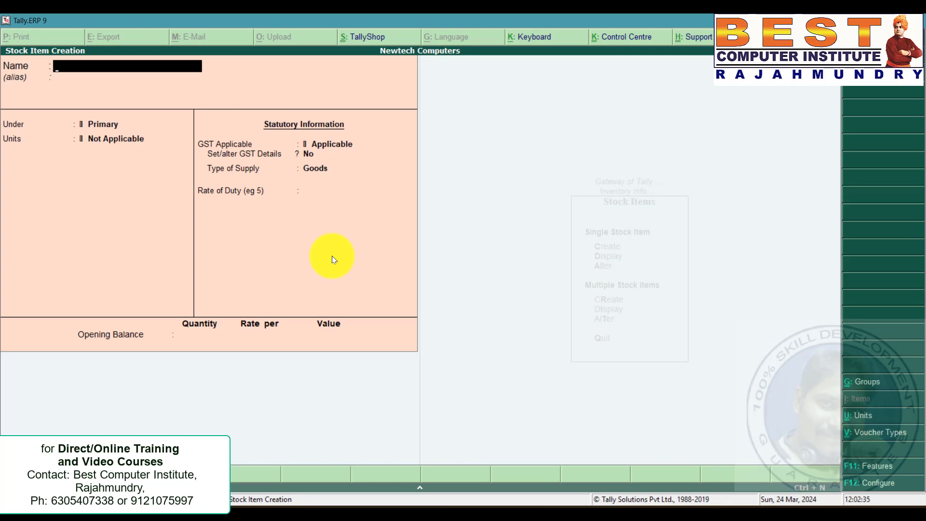
Return to the Gateway of Tally and review the Stock Summary report.
key("Escape")
key("Escape")
key("Escape")
key("Escape")
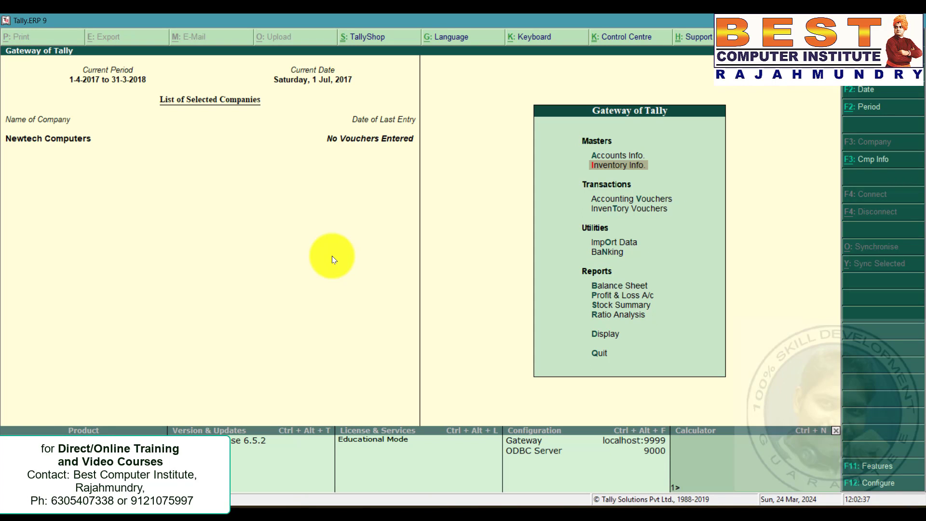
key("Down")
key("Down")
key("Down")
key("Down")
key("Down")
key("Down")
key("Down")
key("Down")
key("Up")
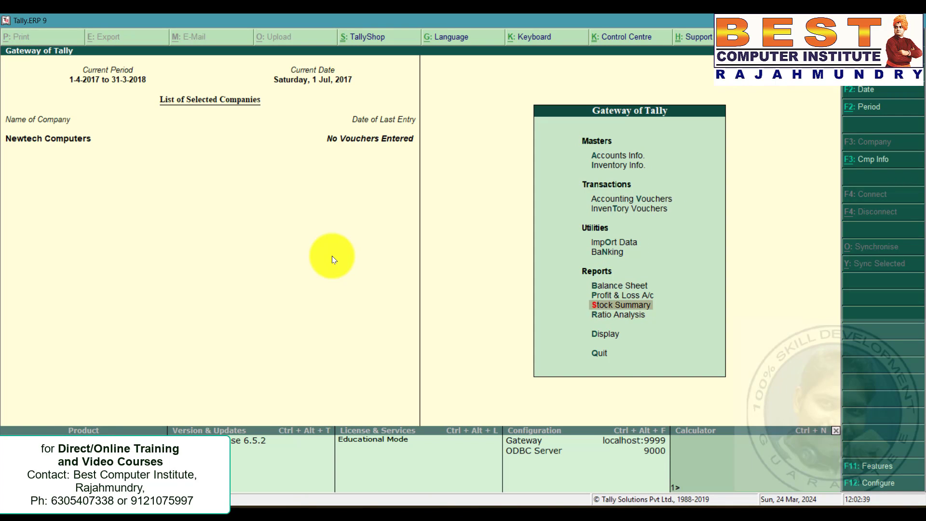
key("Return")
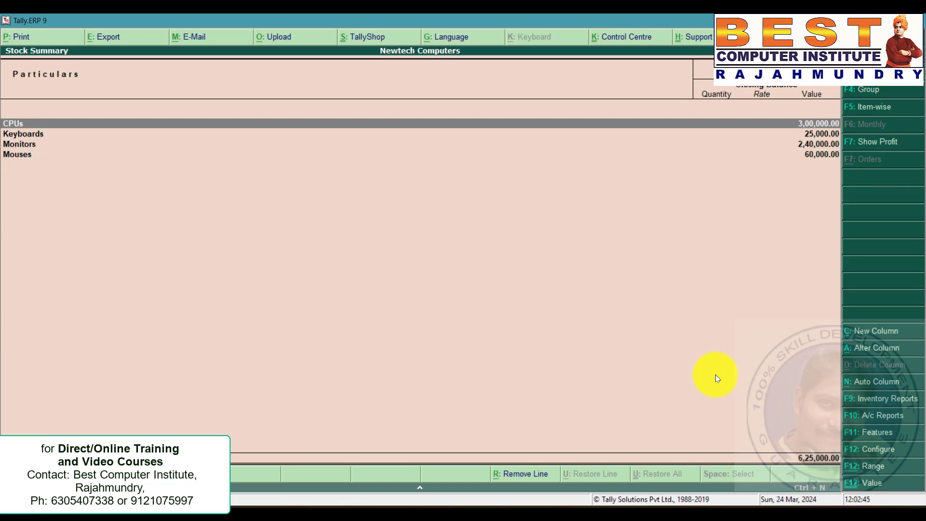
key("Escape")
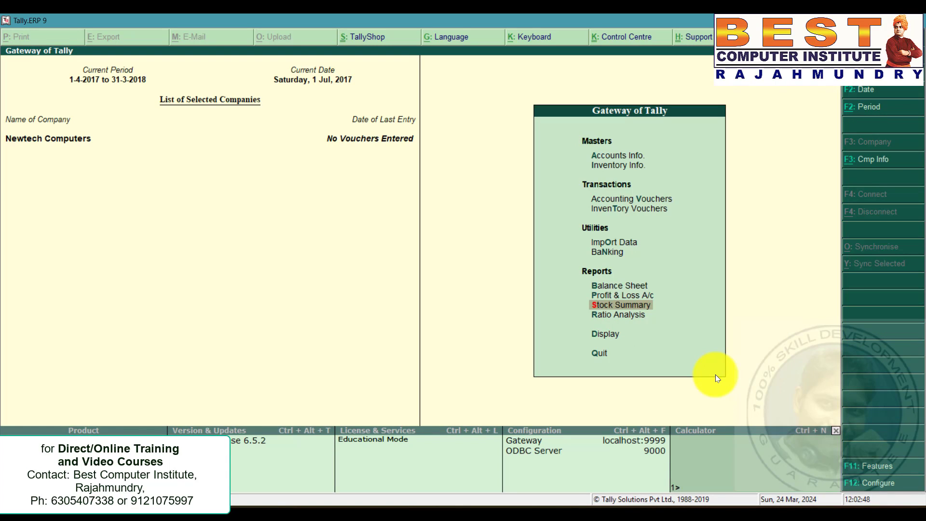
Open the Balance Sheet to review the opening balances.
key("Up")
key("Up")
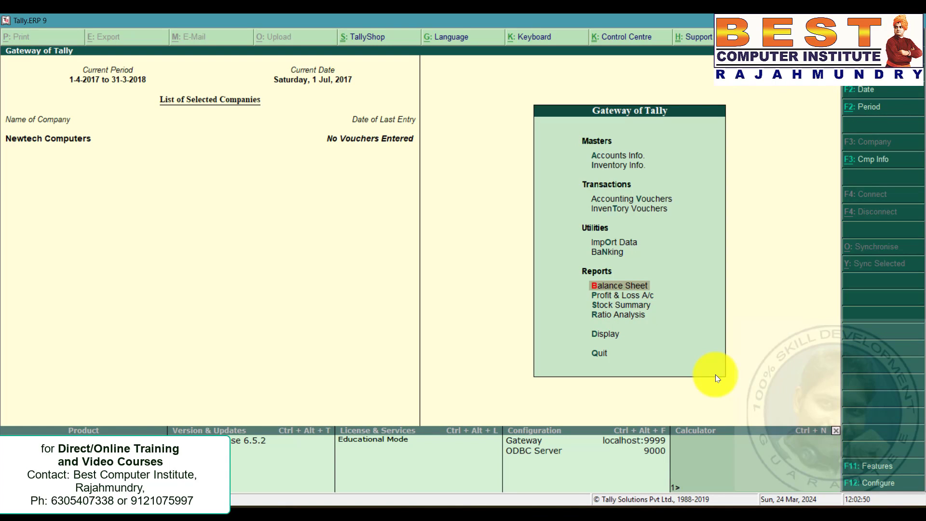
key("Return")
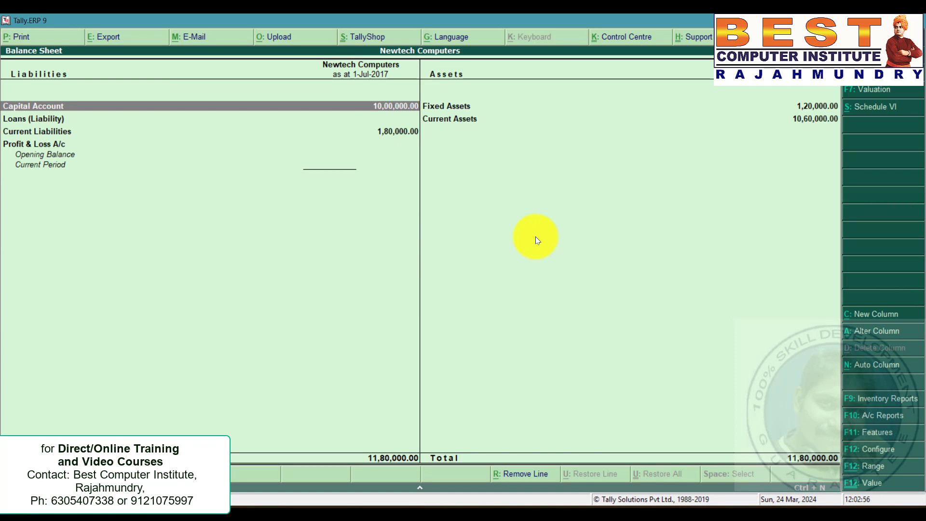
key("alt+F1")
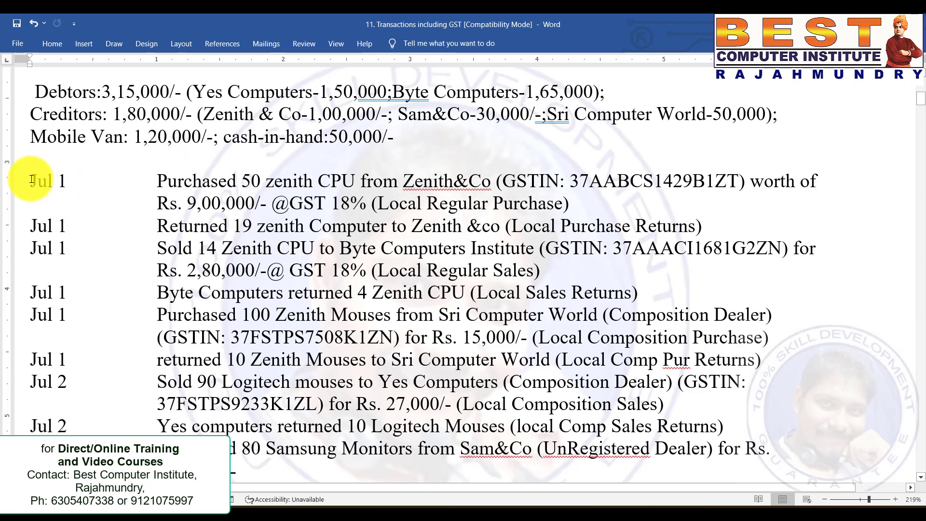
Read the first Jul 1 purchase transaction from Zenith&Co in the problem document.
left_click_drag(31, 179, 542, 199)
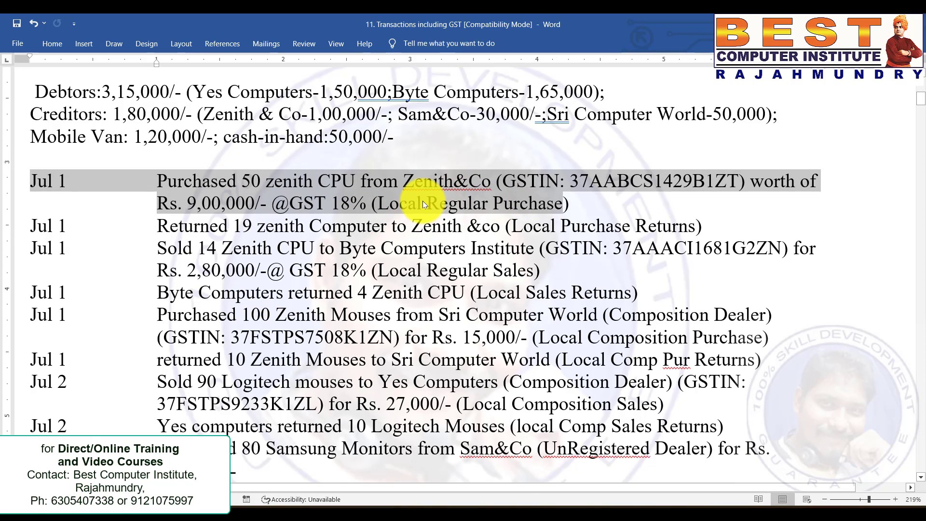
left_click(279, 137)
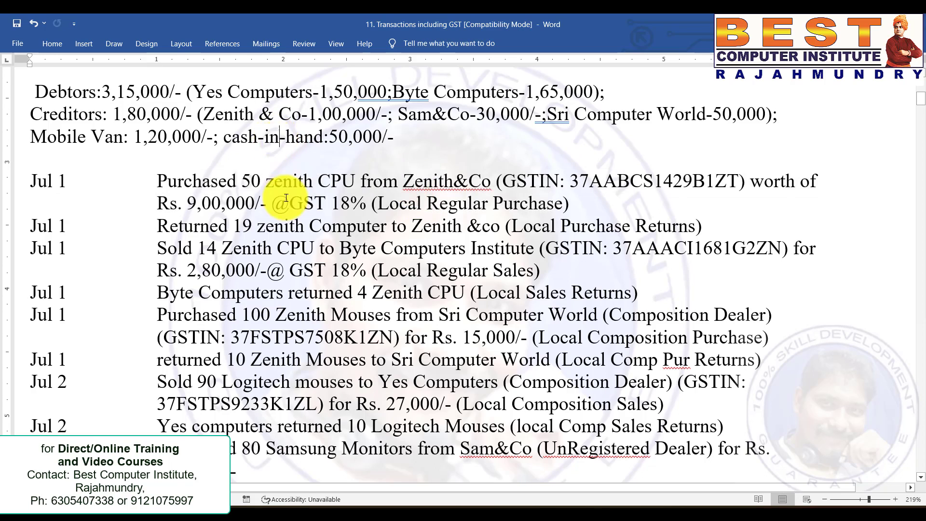
scroll(270, 199, "up", 1)
left_click_drag(203, 176, 395, 176)
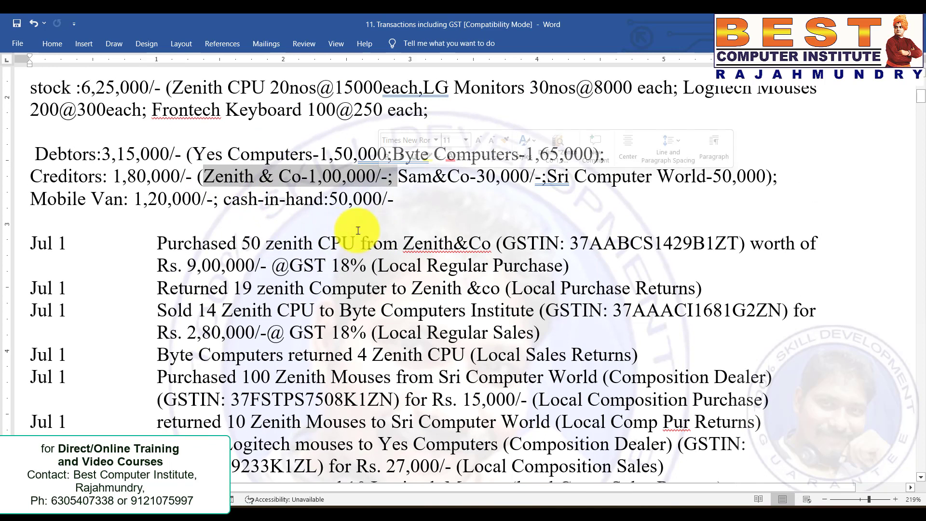
left_click(516, 243)
scroll(512, 244, "down", 1)
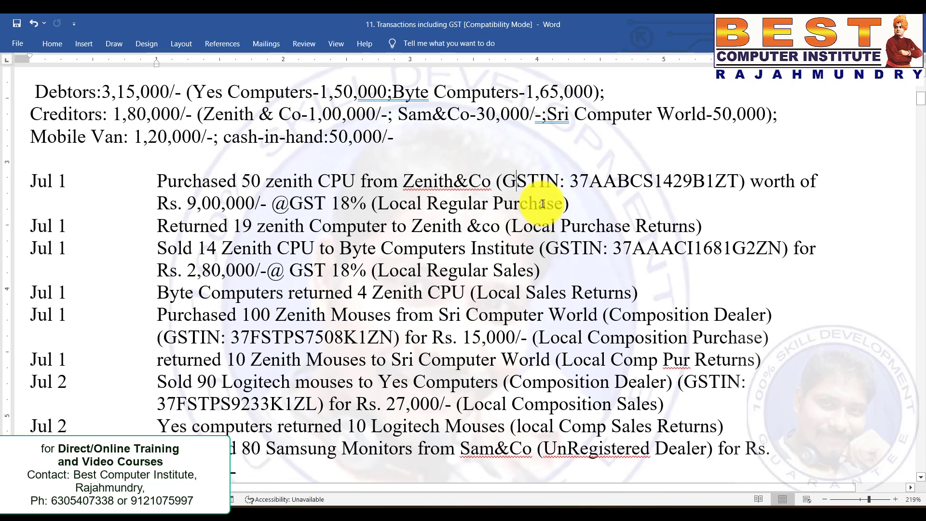
left_click(542, 204)
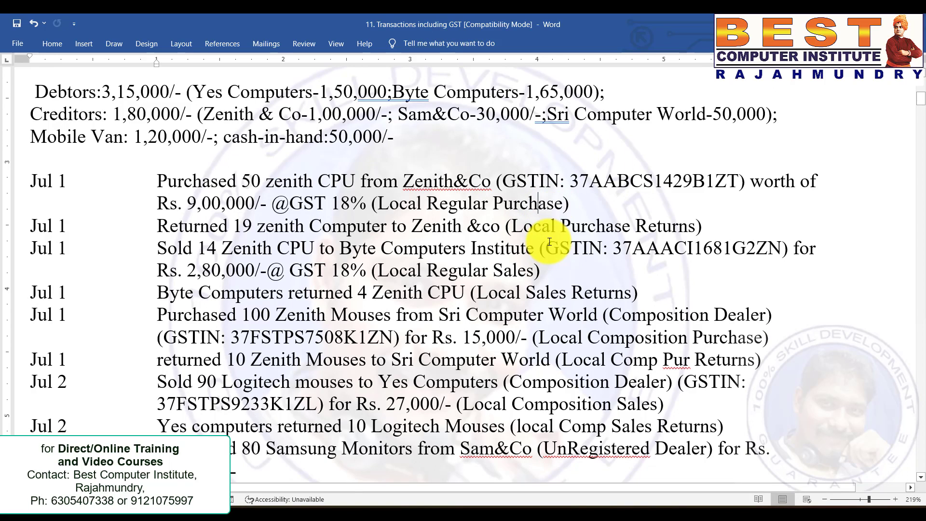
left_click_drag(593, 201, 21, 182)
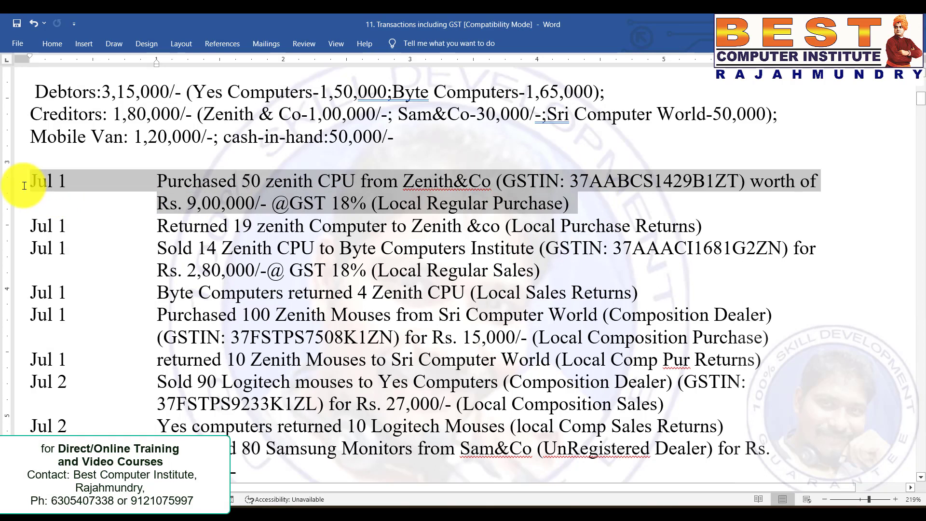
left_click(472, 322)
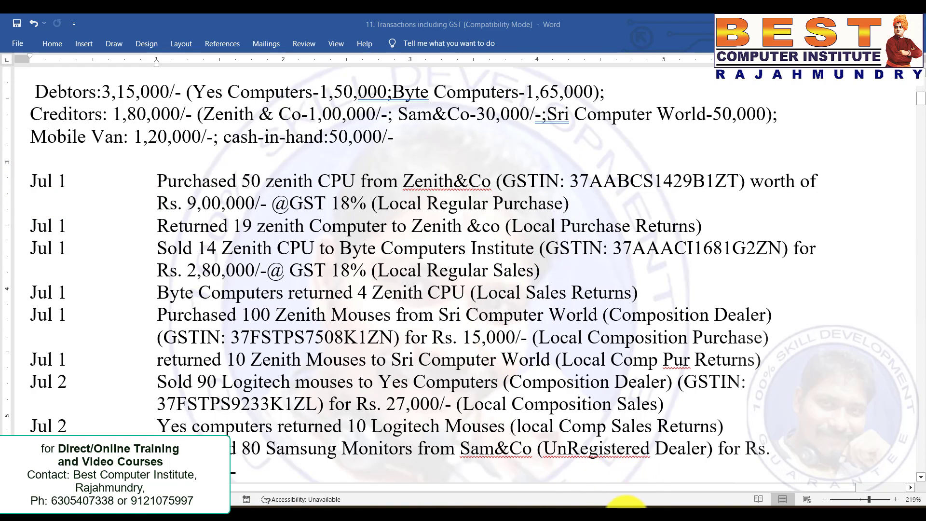
left_click(624, 504)
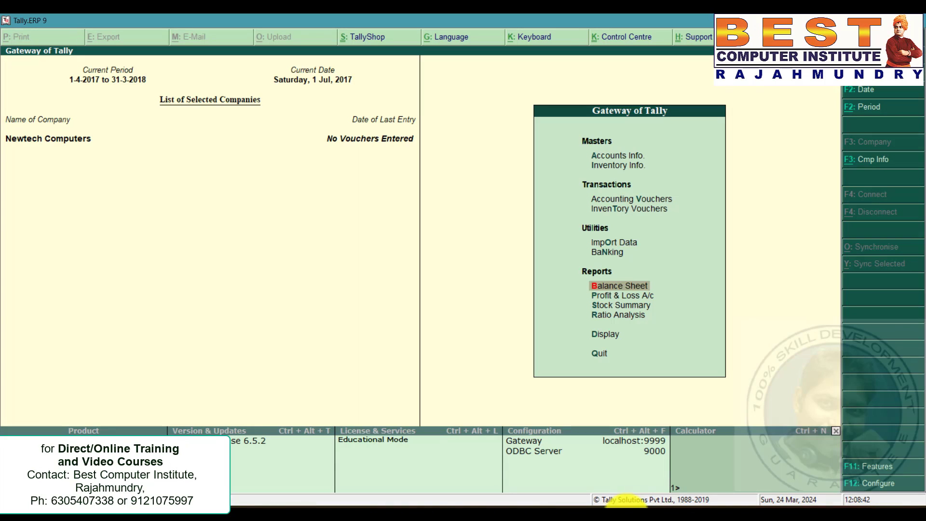
Start a Purchase voucher, choose Zenith & Co as the party and accept the party details.
double_click(610, 199)
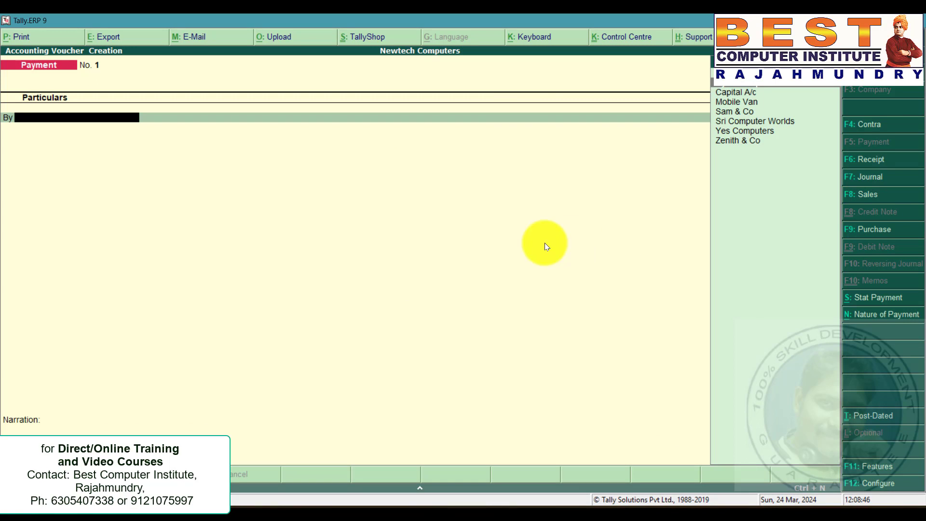
left_click(879, 233)
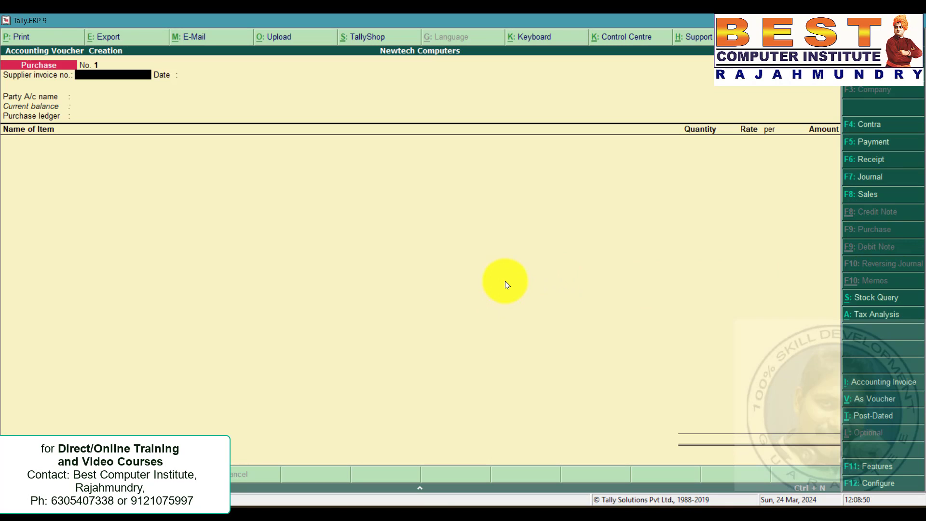
key("Return")
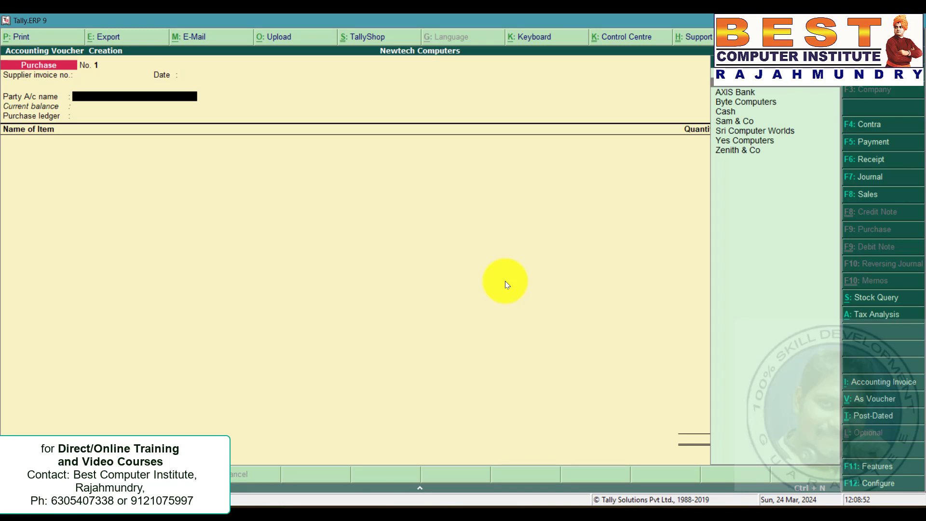
key("Down")
key("Down")
key("Down")
key("Down")
key("Down")
key("Down")
key("Down")
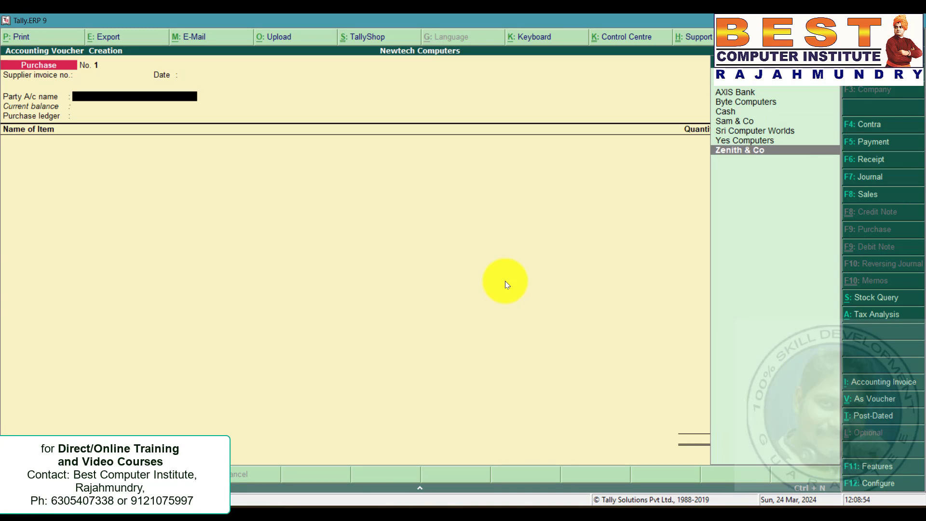
key("Return")
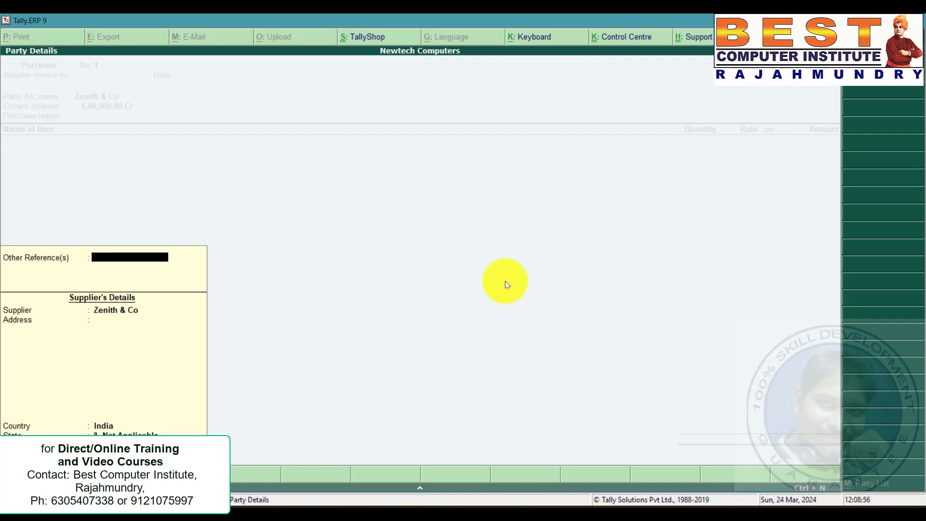
key("ctrl+a")
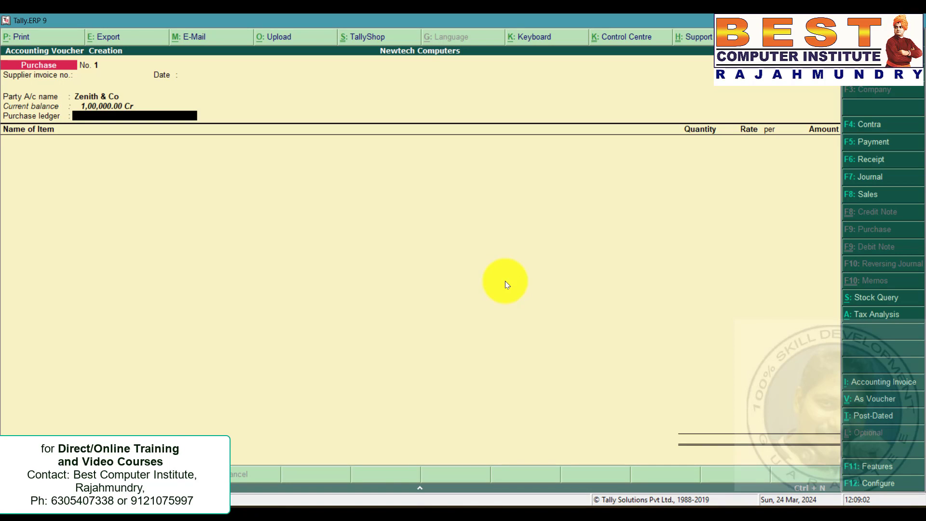
Reopen the Zenith & Co party ledger for alteration and set its state to Andhra Pradesh.
key("BackSpace")
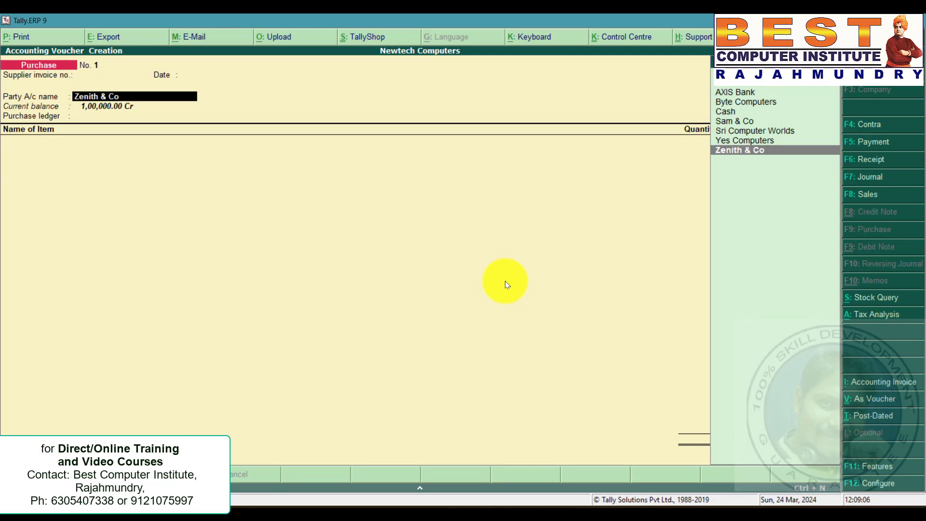
key("ctrl+Return")
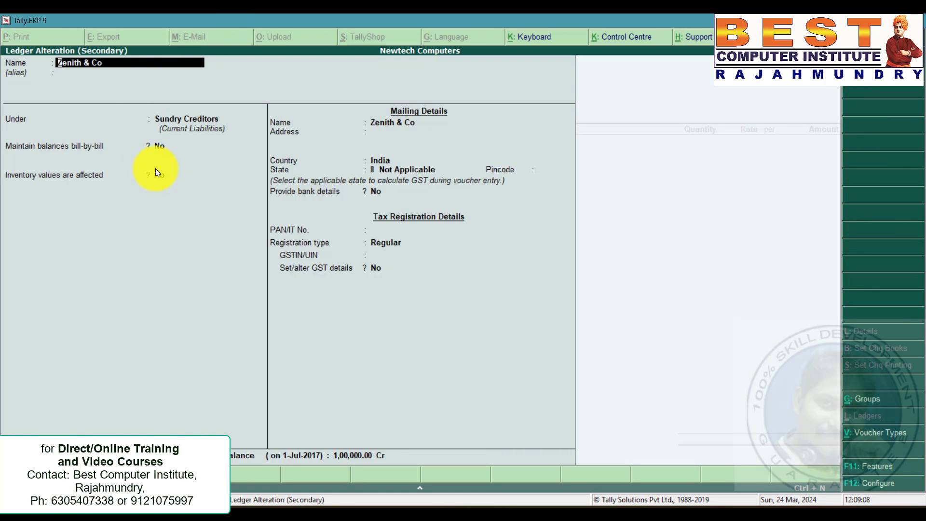
left_click(398, 169)
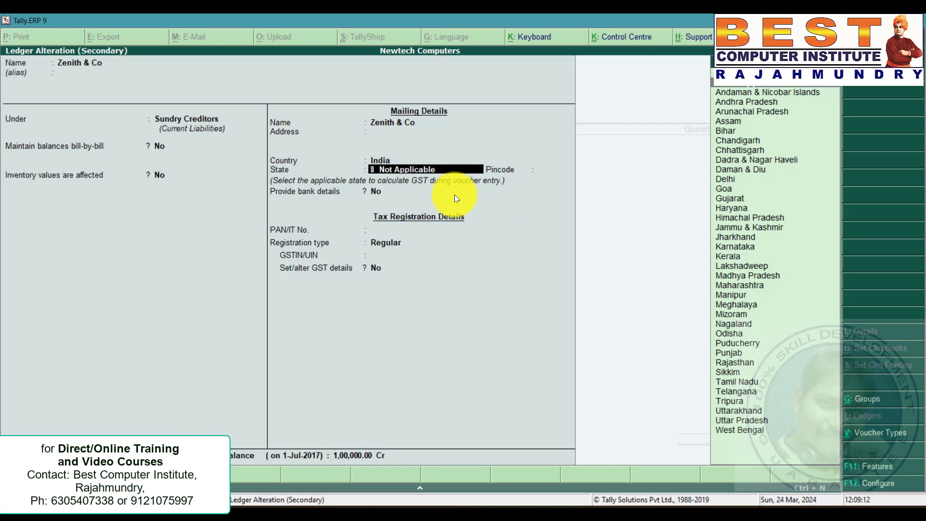
key("Down")
key("Down")
key("Return")
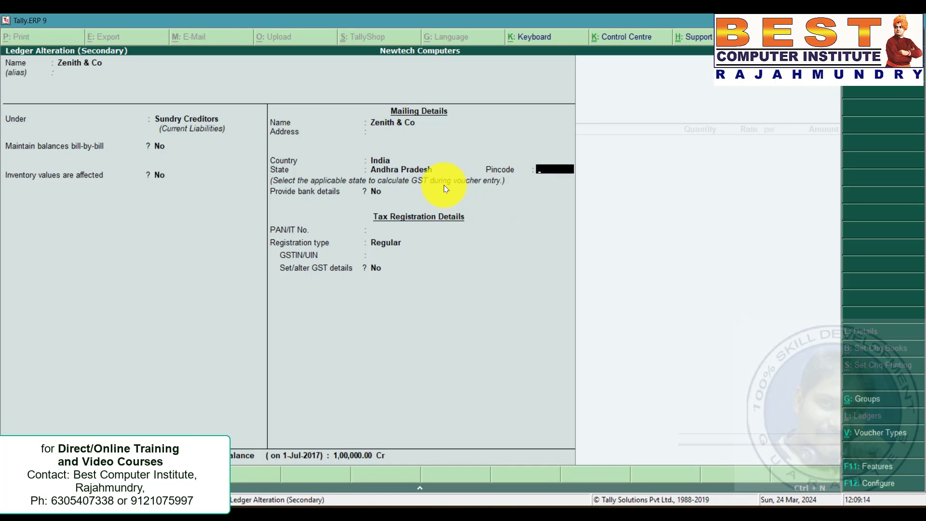
Keep the registration type Regular, paste the GSTIN copied from the problem document, and save the Zenith & Co ledger.
left_click(383, 242)
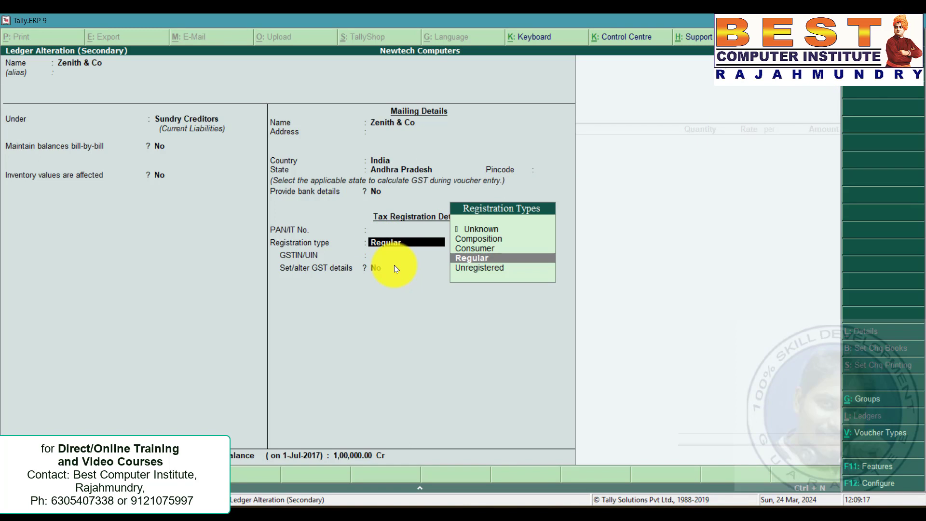
key("Return")
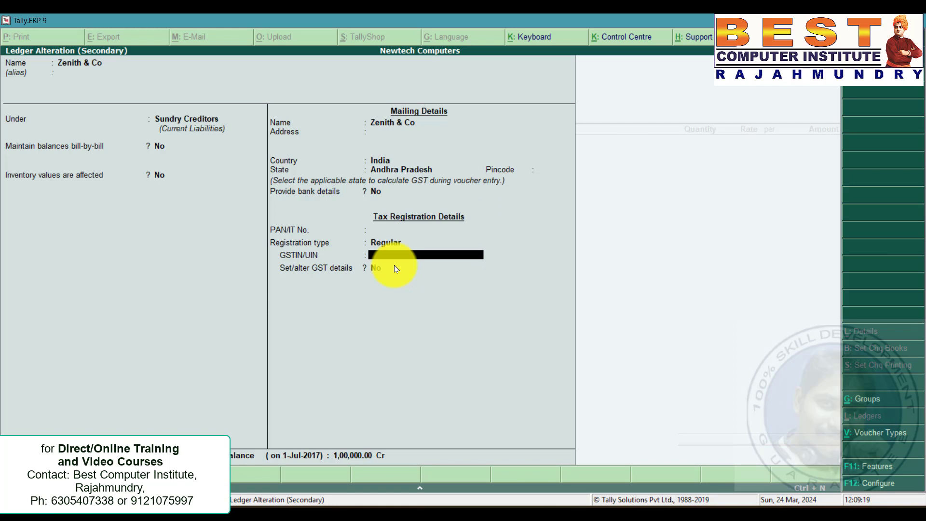
key("alt+Tab")
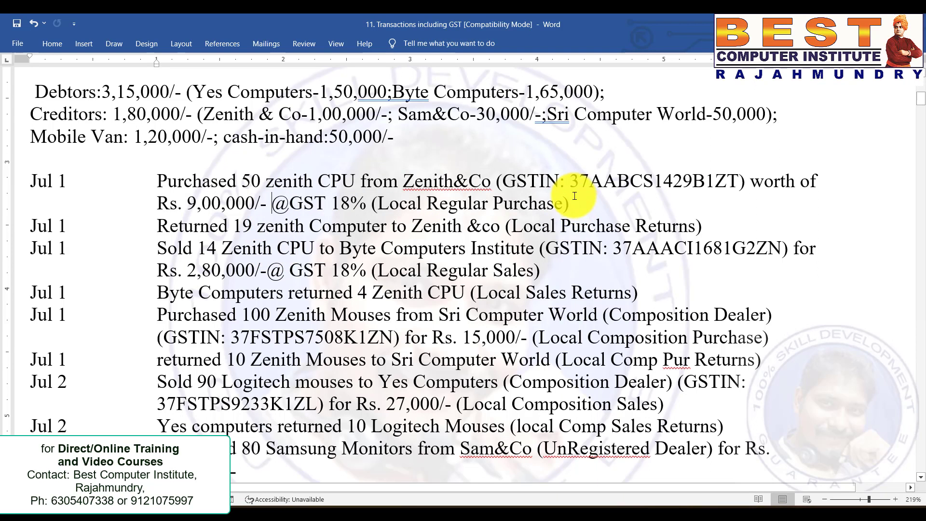
left_click_drag(572, 180, 735, 182)
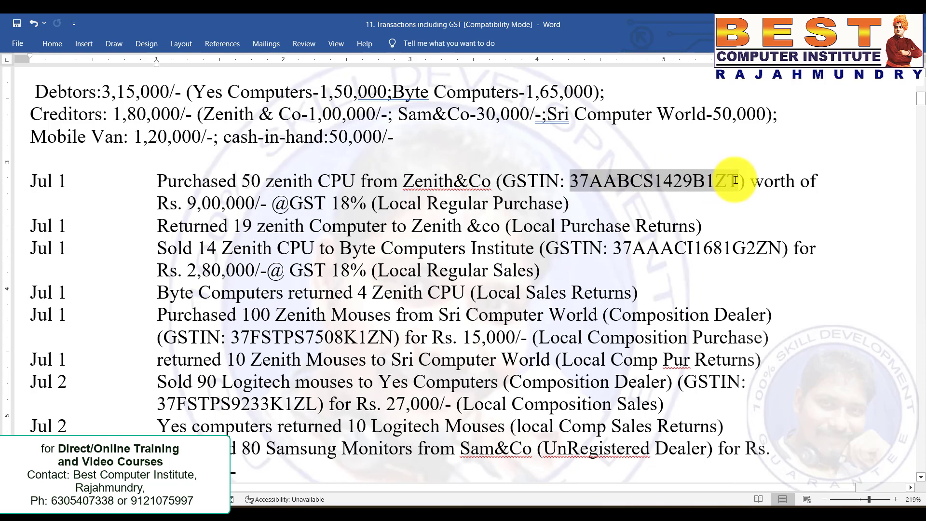
key("ctrl+c")
key("alt+Tab")
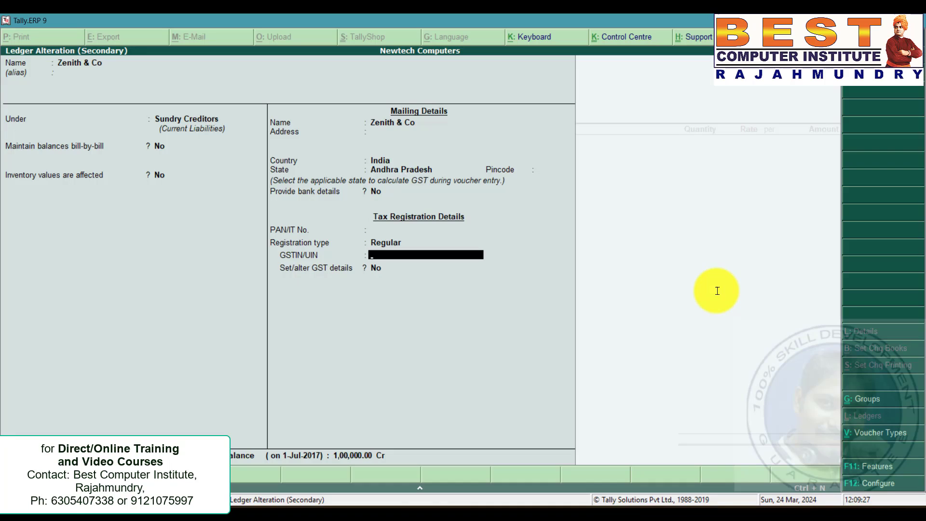
key("ctrl+alt+v")
key("Return")
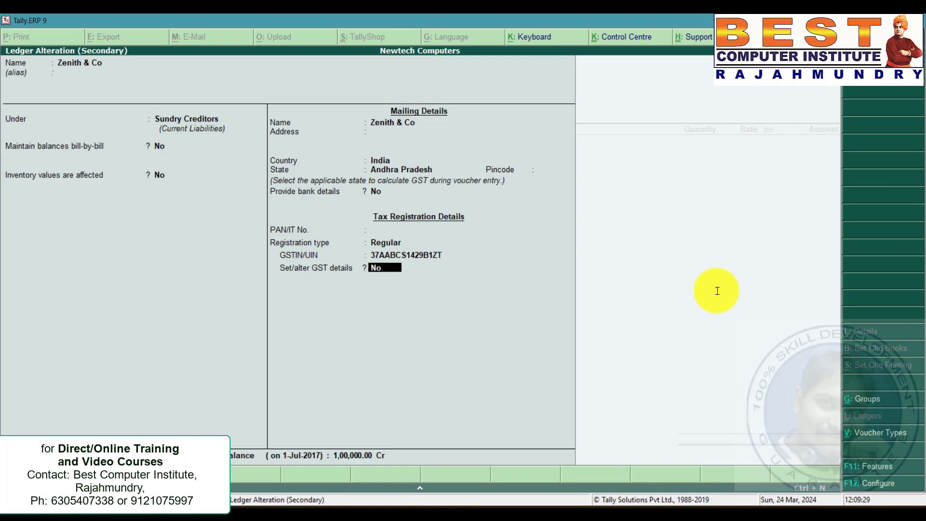
key("Return")
key("ctrl+a")
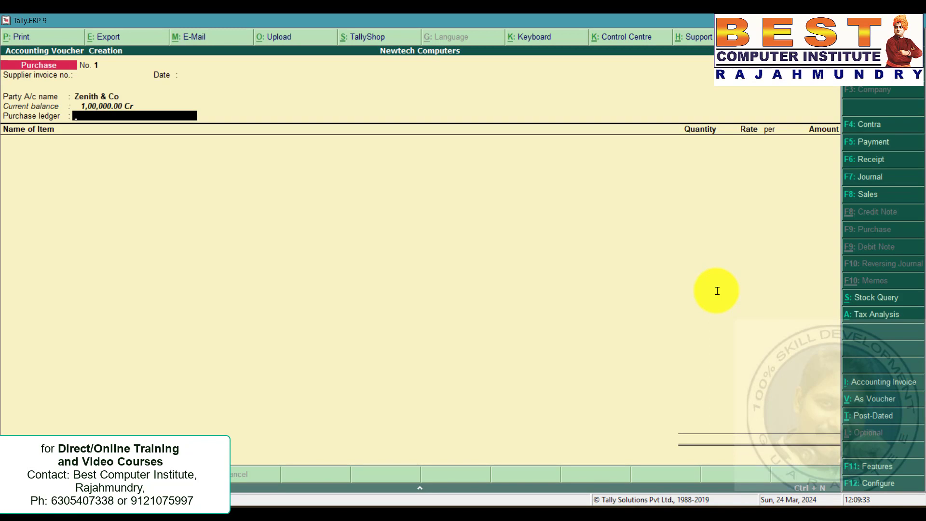
Create a Purchases ledger under Purchase Accounts with GST applicable and type of supply Goods, and save it.
key("alt+c")
type("Purc")
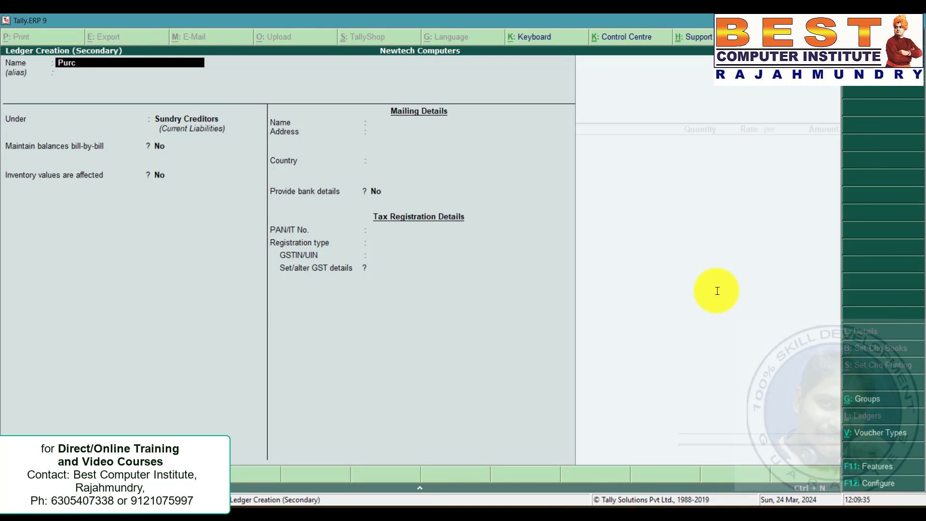
type("hases")
key("Return")
key("Return")
type("pu")
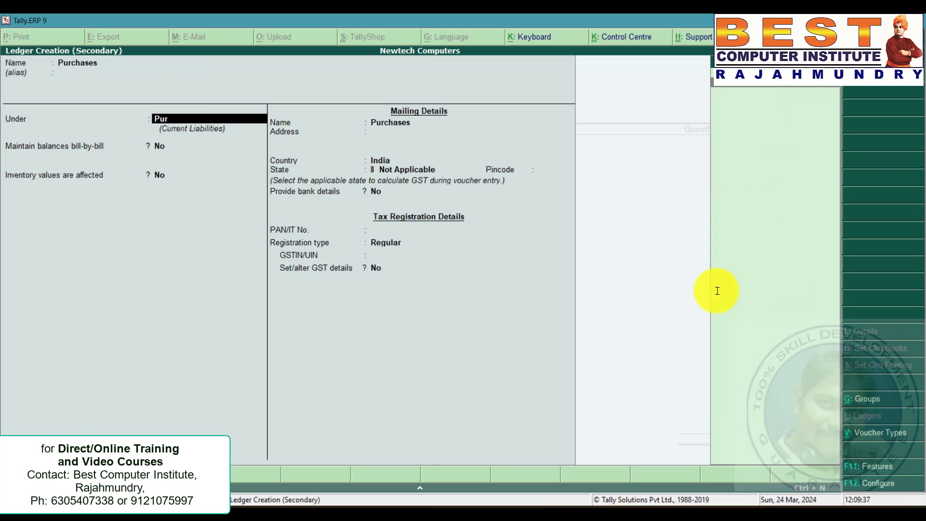
key("Return")
key("Return")
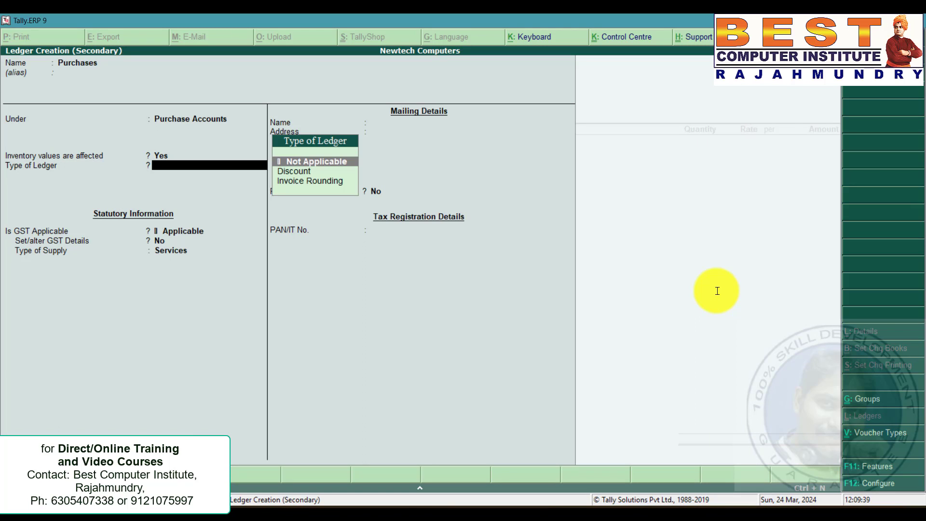
key("Return")
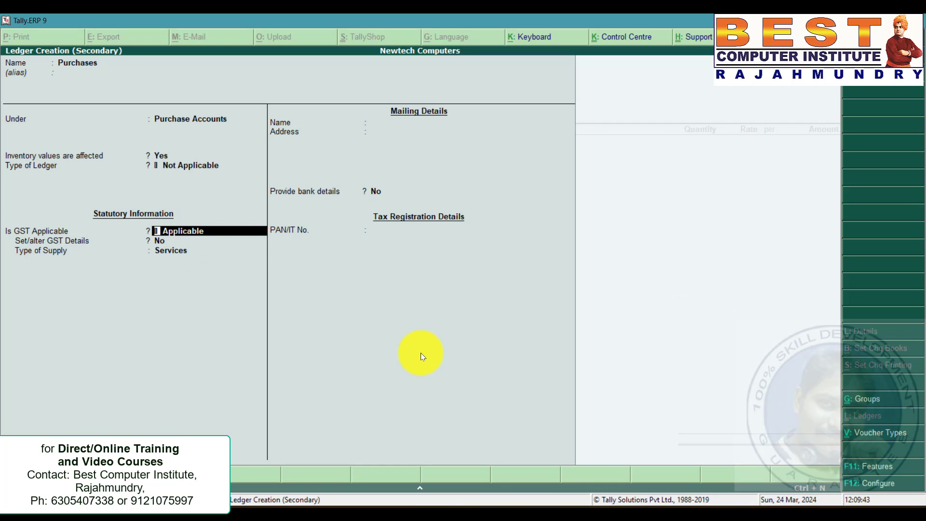
key("Return")
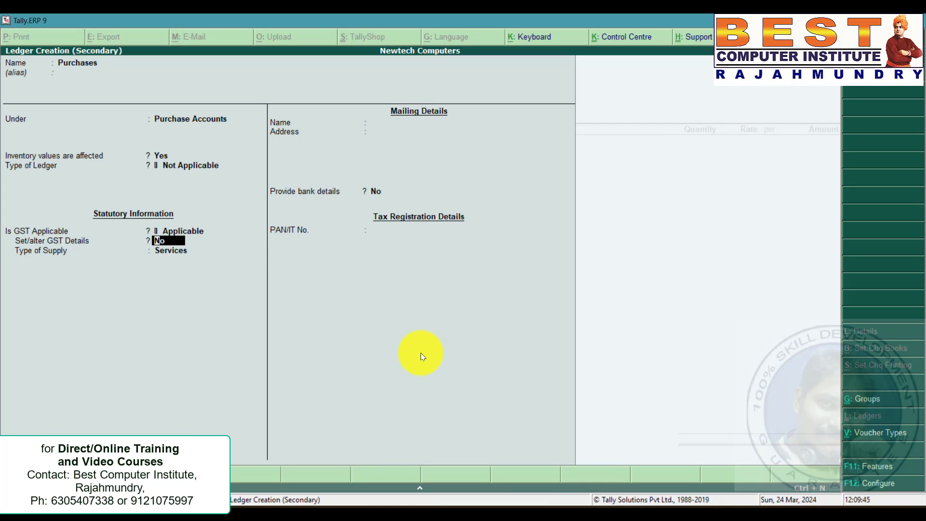
key("Return")
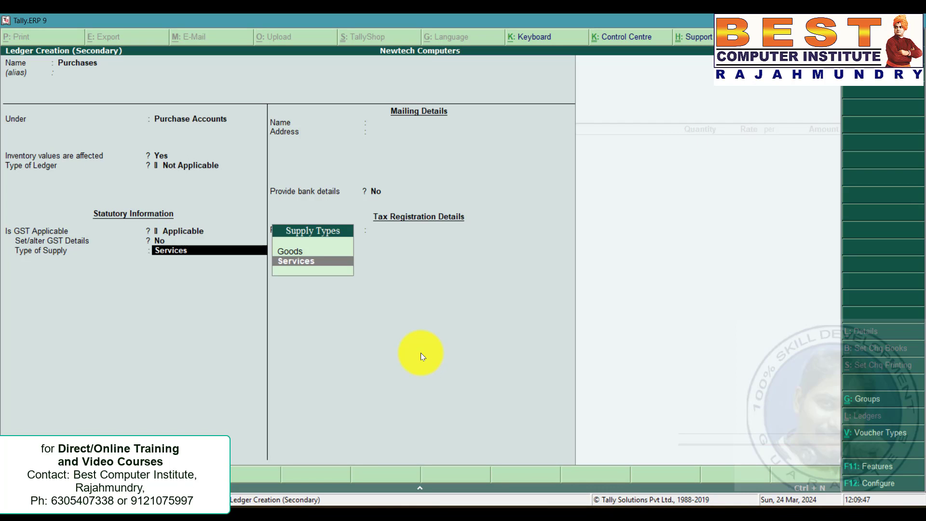
key("Up")
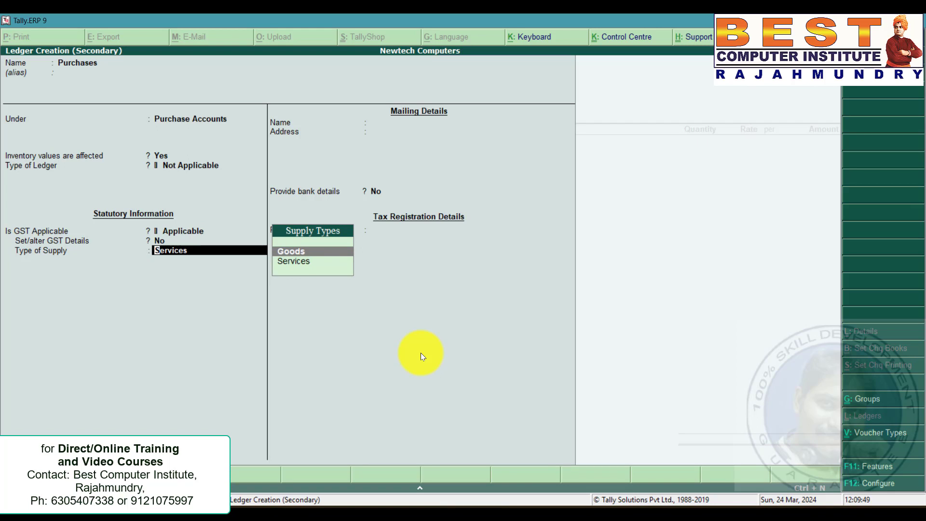
key("Return")
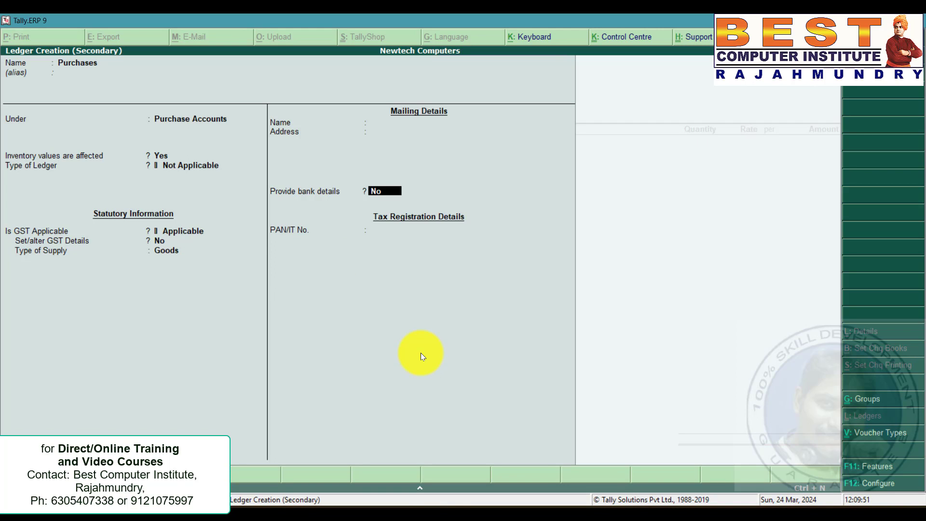
key("ctrl+a")
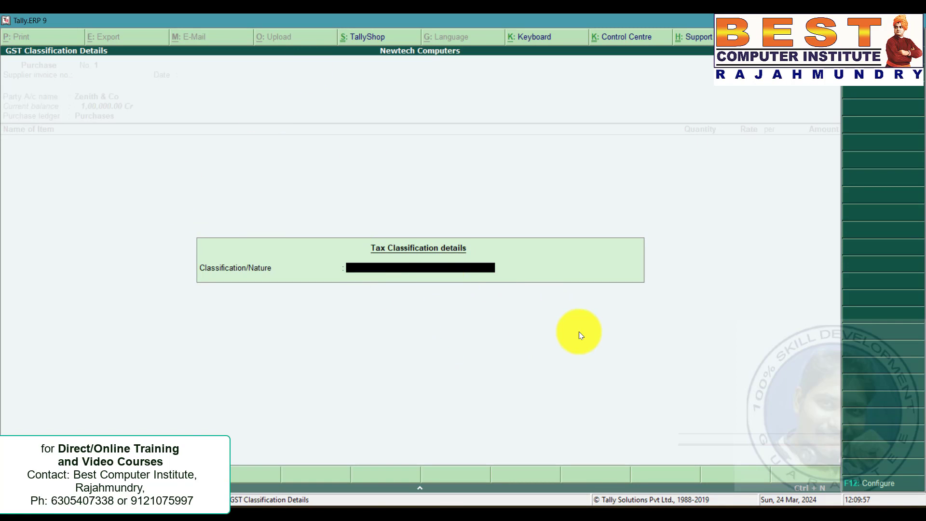
Review the purchase invoice configuration's GST tax options.
key("Return")
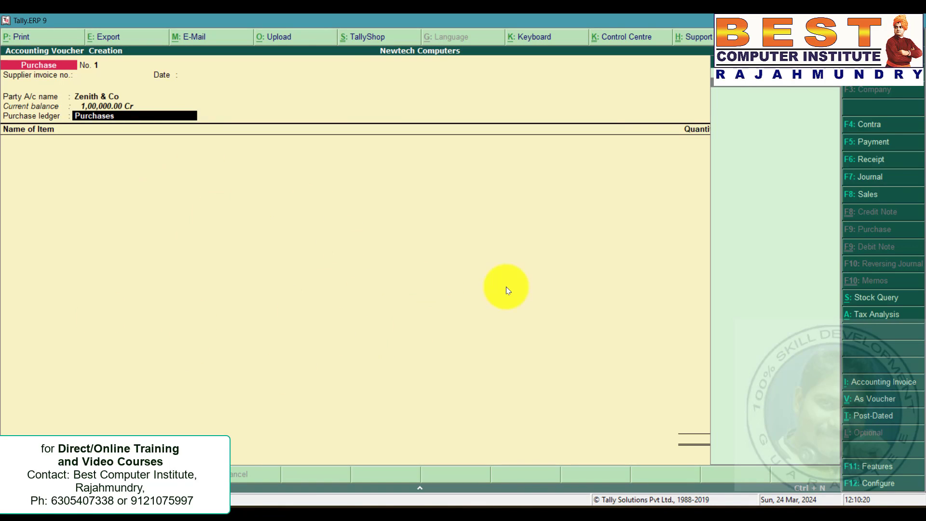
key("F12")
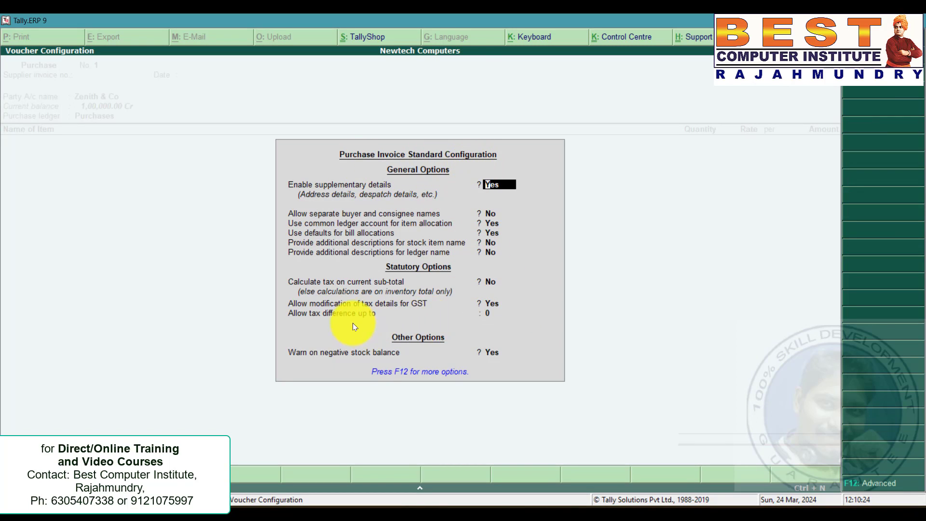
left_click(345, 308)
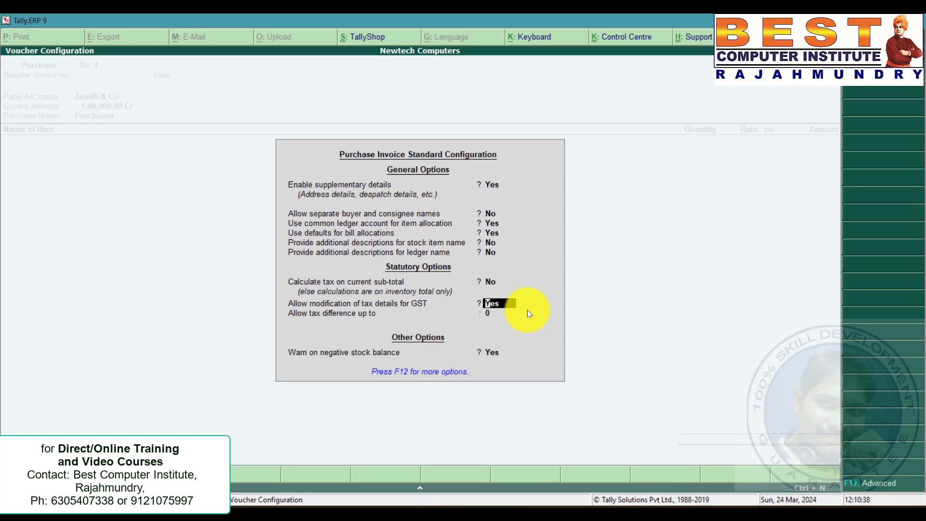
key("ctrl+a")
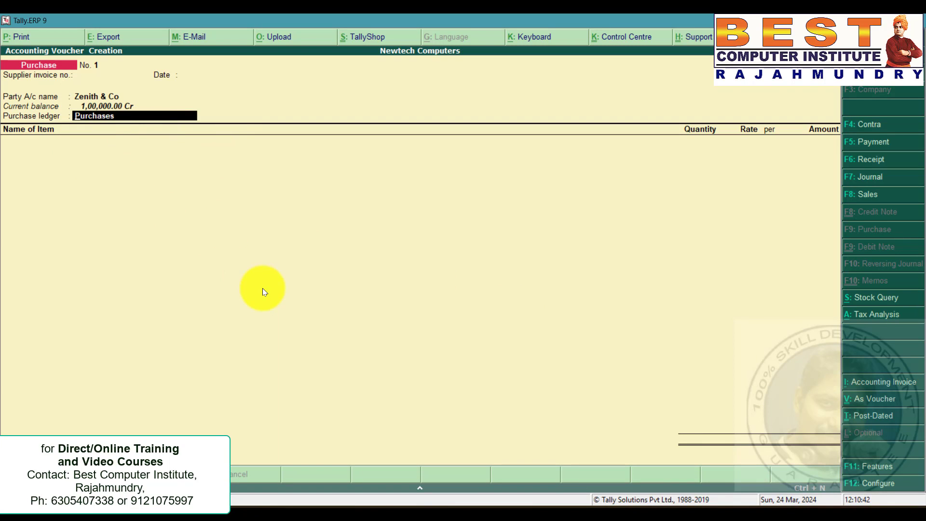
Set the purchase ledger's GST classification to Purchase Taxable, matching the Local Regular Purchase in the problem document.
key("Return")
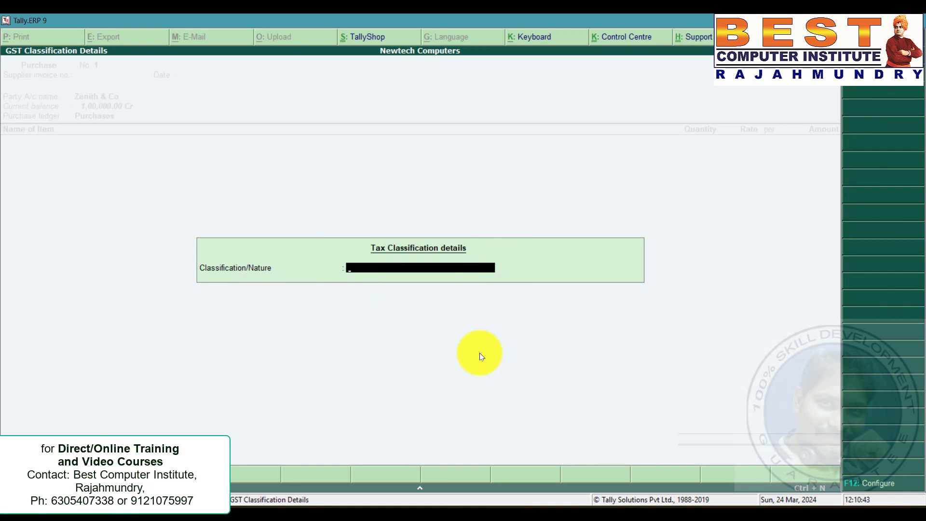
key("alt+Tab")
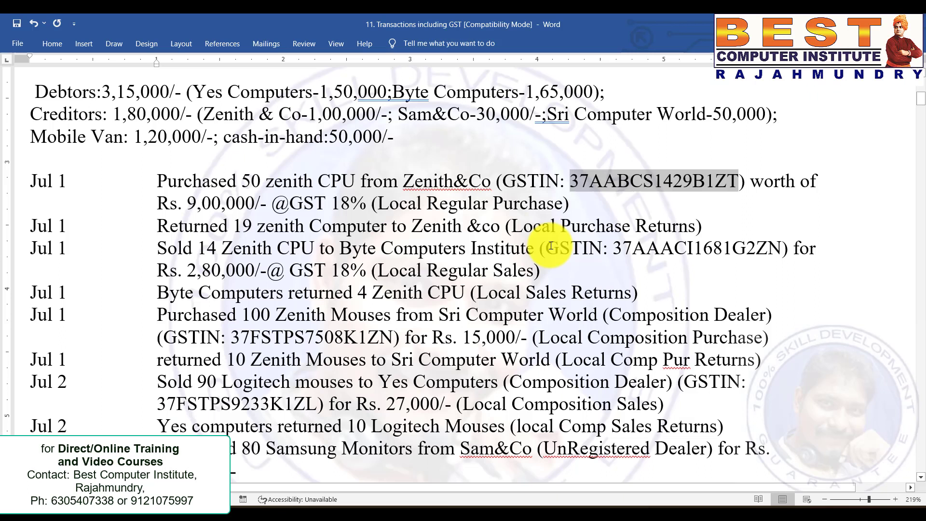
left_click_drag(391, 203, 545, 205)
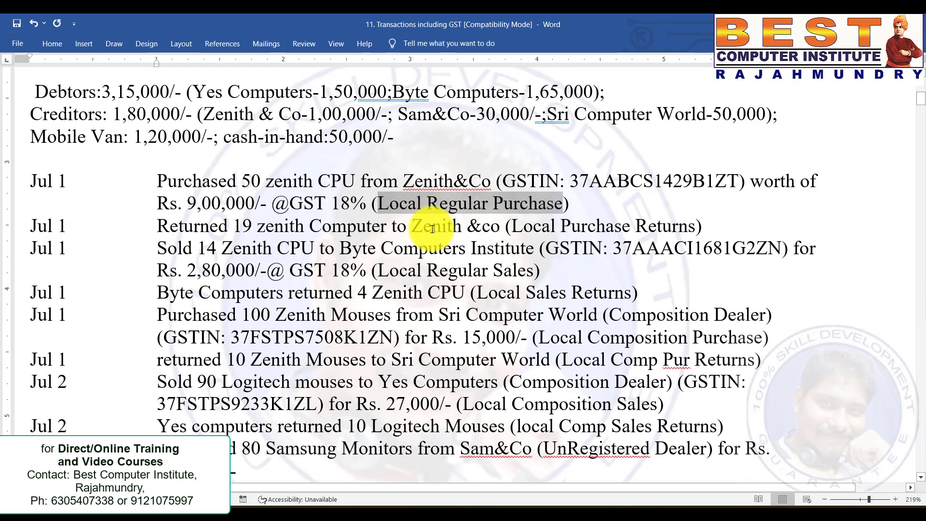
key("alt+Tab")
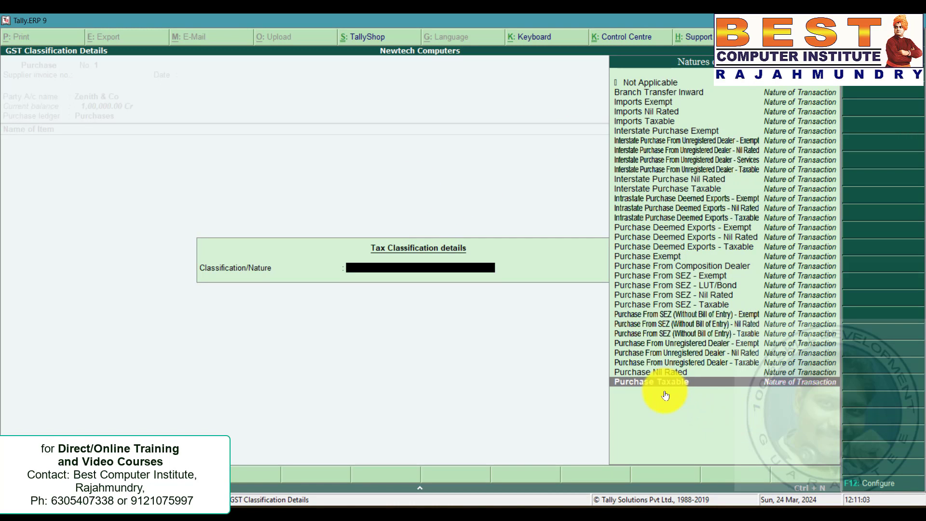
left_click(682, 383)
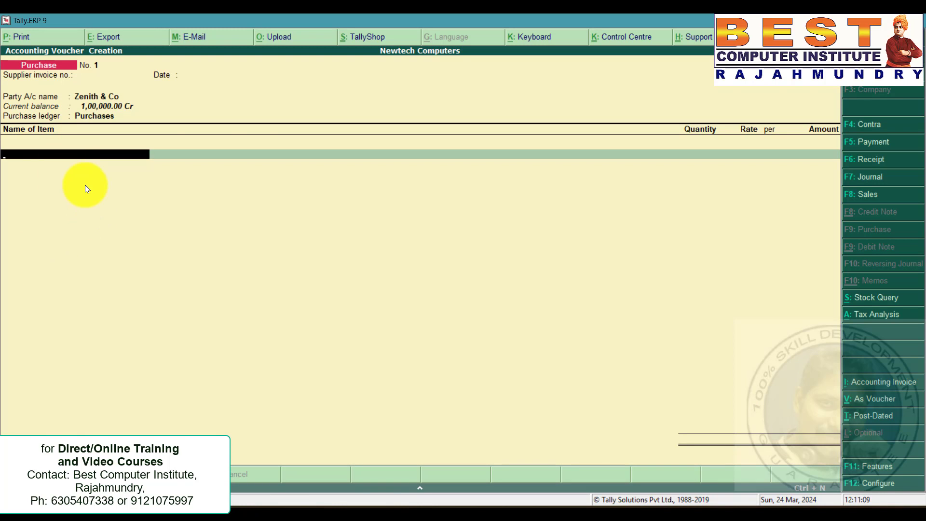
Add Zenith CPU as the purchased item with a quantity of 50.
key("alt+Tab")
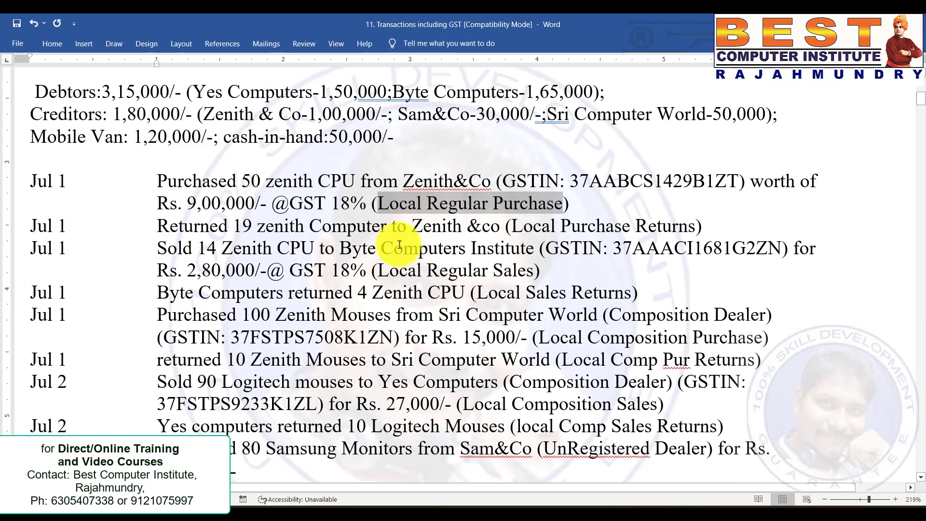
key("alt+Tab")
key("Return")
type("5")
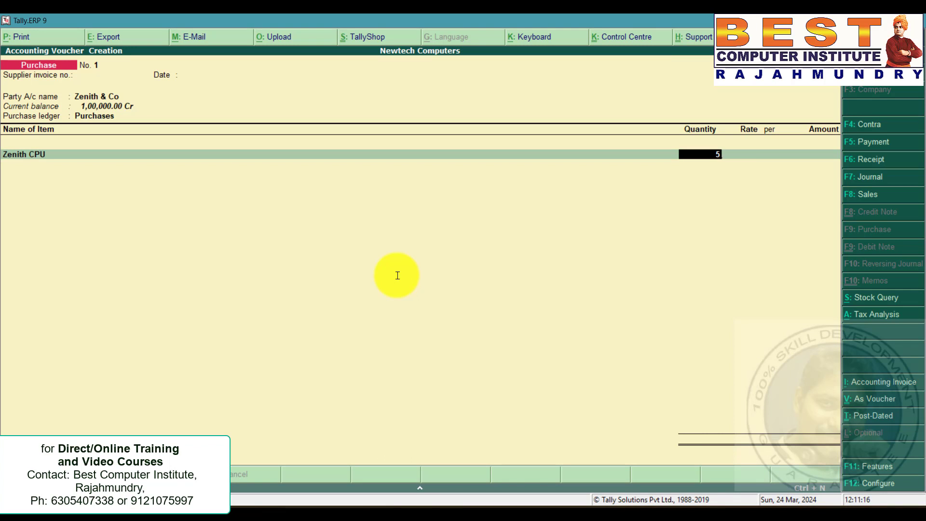
type("0")
key("Return")
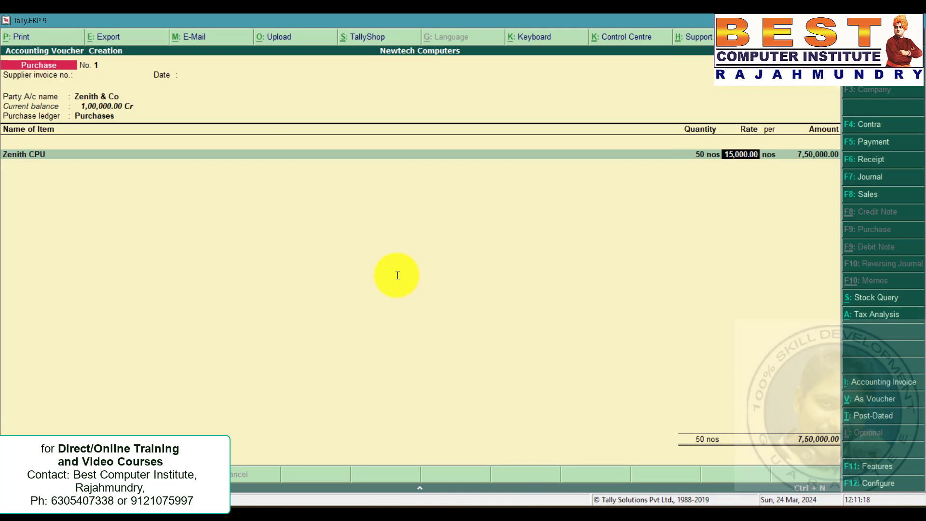
Enter the Zenith CPU line amount as 900000 from the problem document.
key("alt+Tab")
left_click_drag(262, 202, 194, 204)
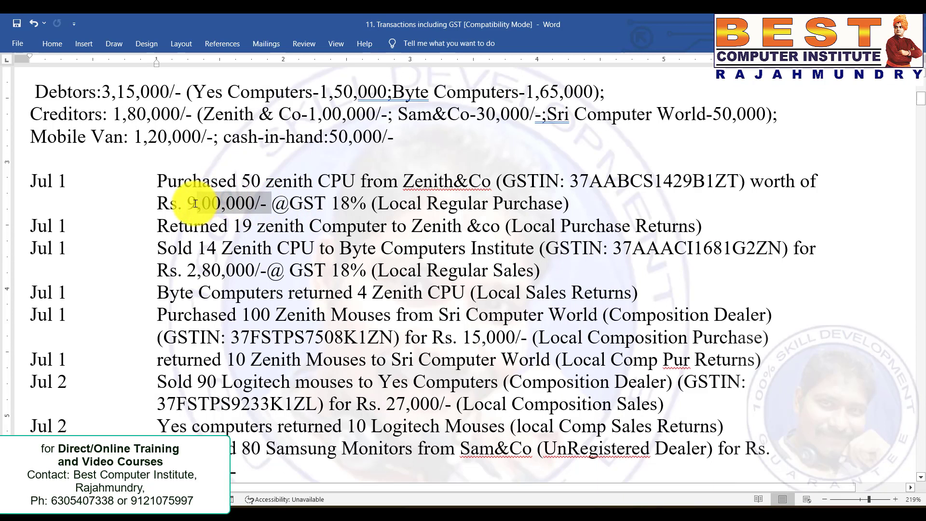
left_click(321, 271)
key("alt+Tab")
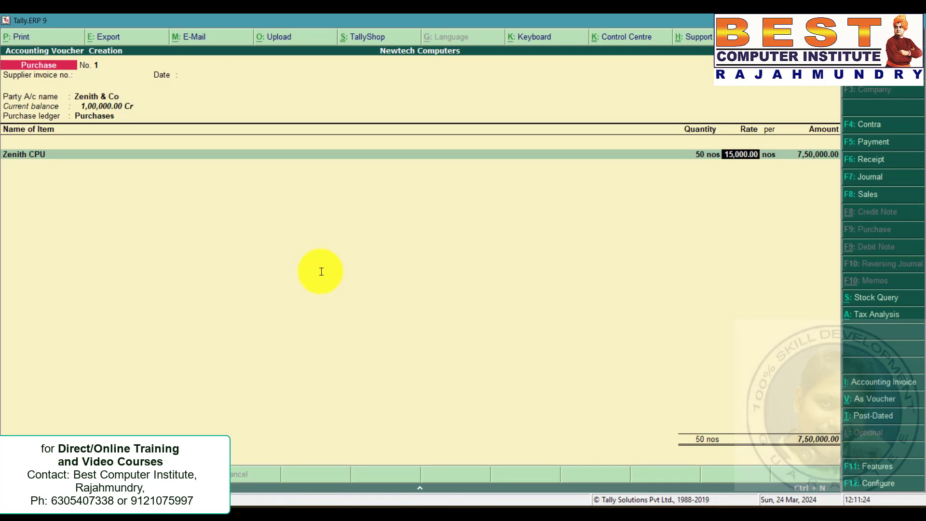
key("Return")
type("900000")
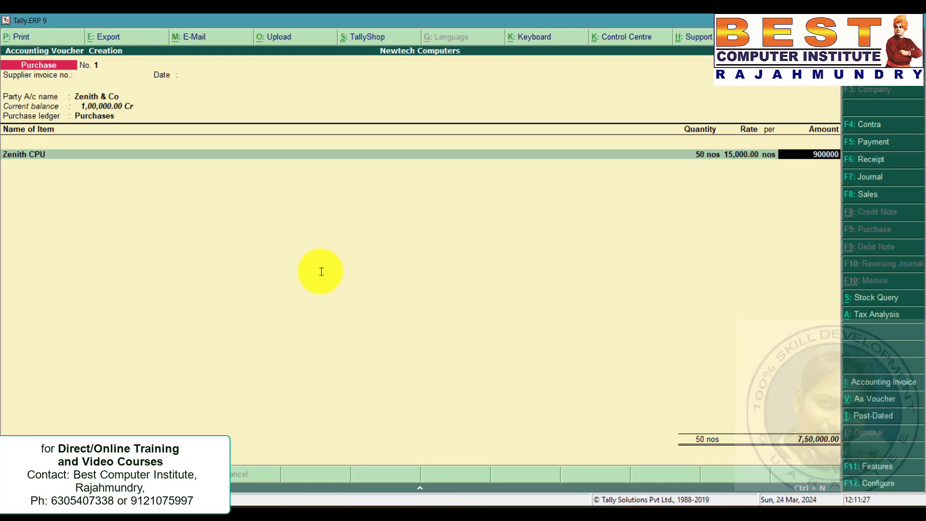
Create a CGST ledger under Duties & Taxes with GST type and Central Tax, and add it to the purchase invoice.
key("Return")
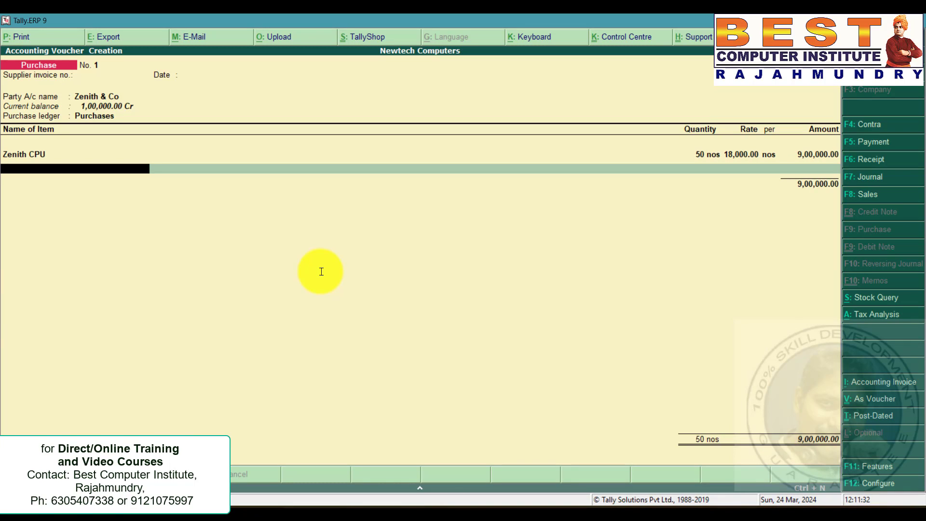
key("Return")
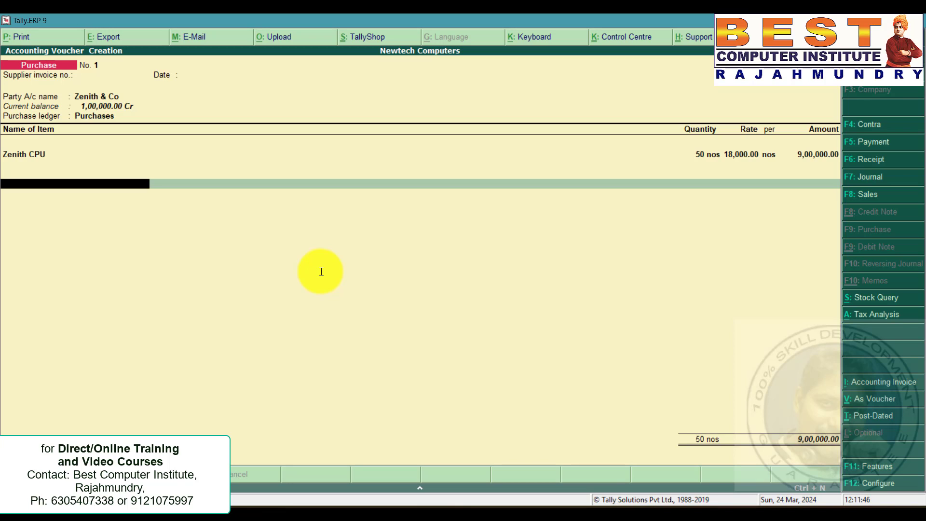
key("alt+c")
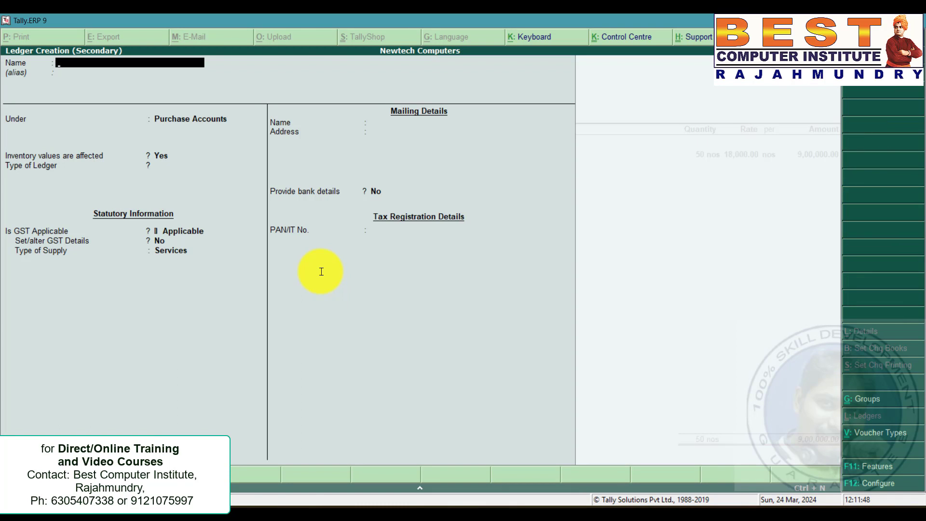
type("CGST")
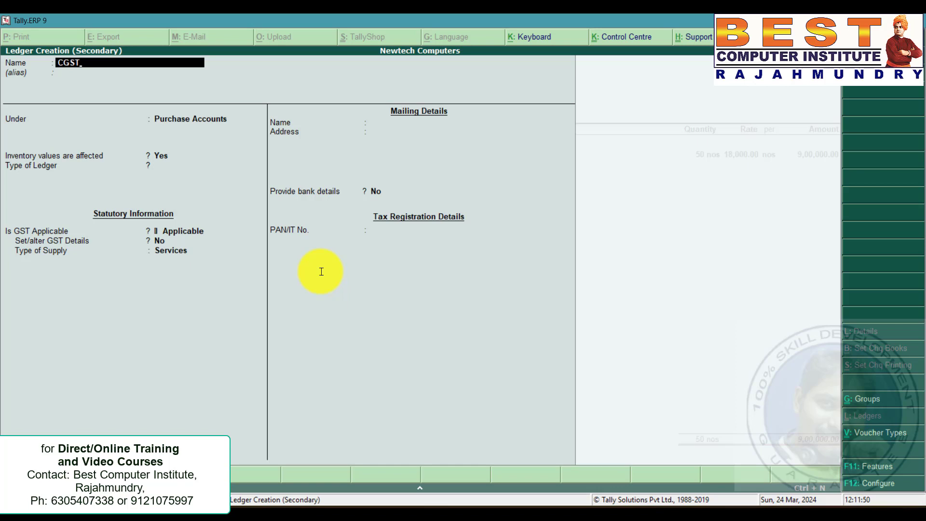
key("Return")
type("du")
key("Return")
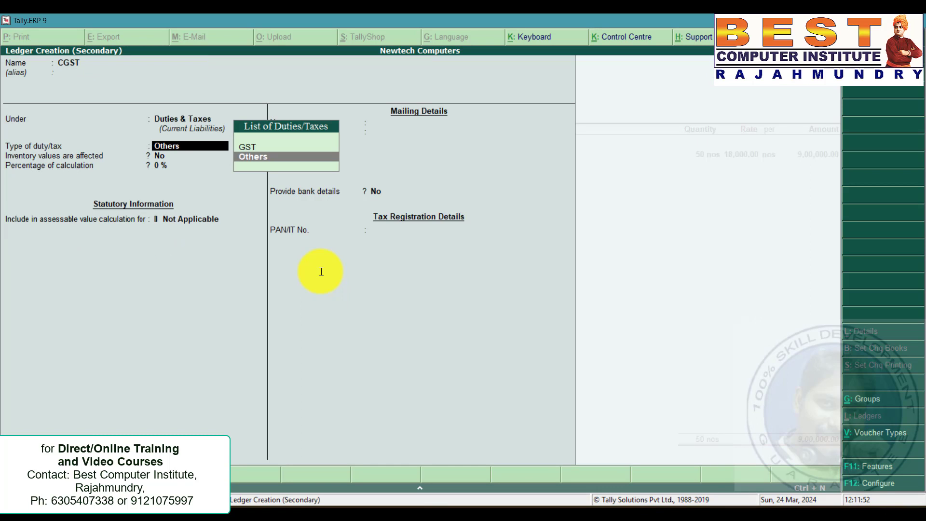
key("Up")
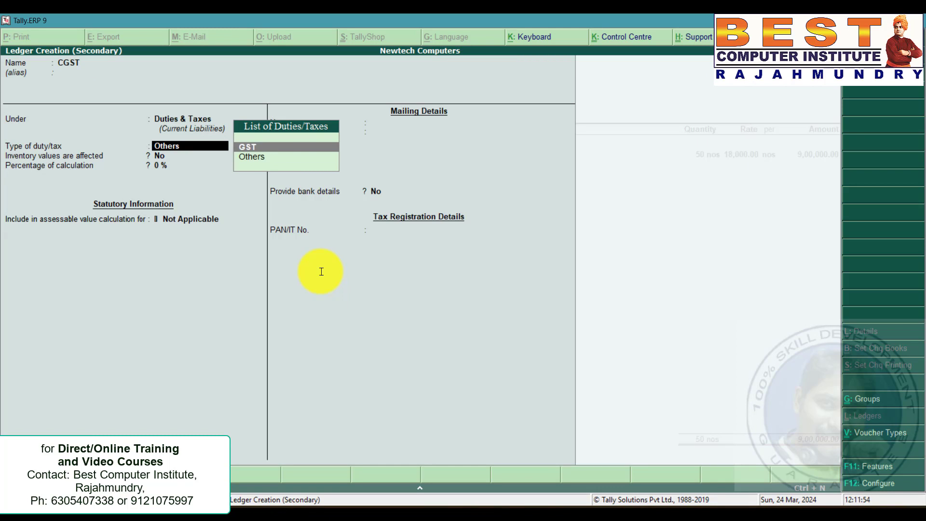
key("Return")
key("Return")
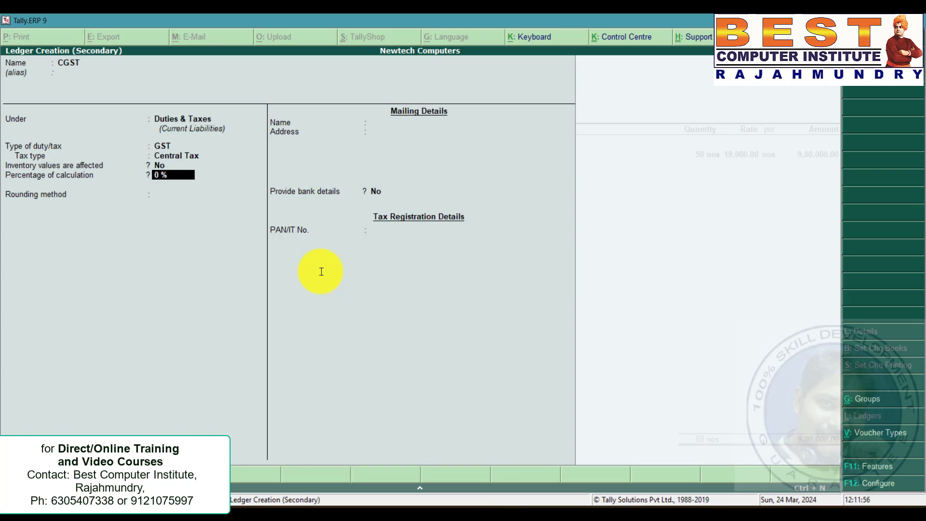
key("ctrl+a")
key("Return")
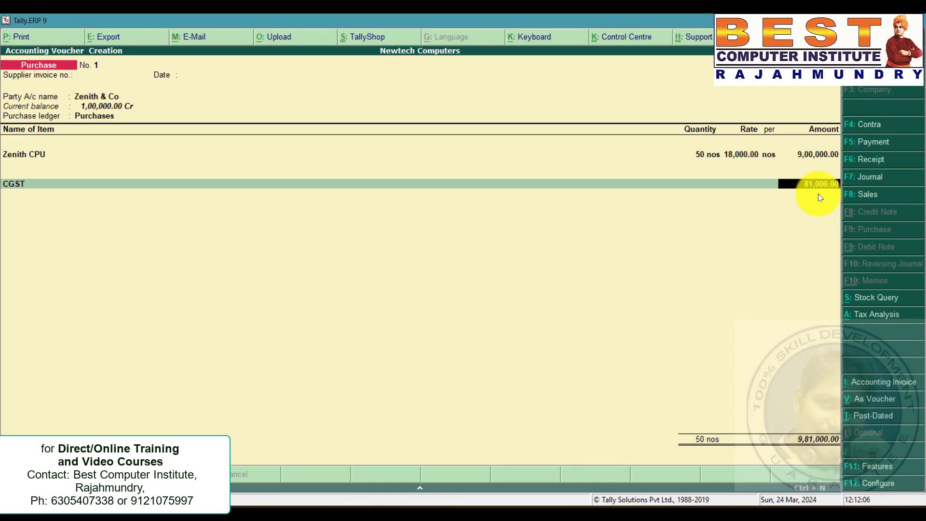
key("Return")
Create an SGST ledger under Duties & Taxes with GST type and State Tax, and add it to the invoice.
key("alt+c")
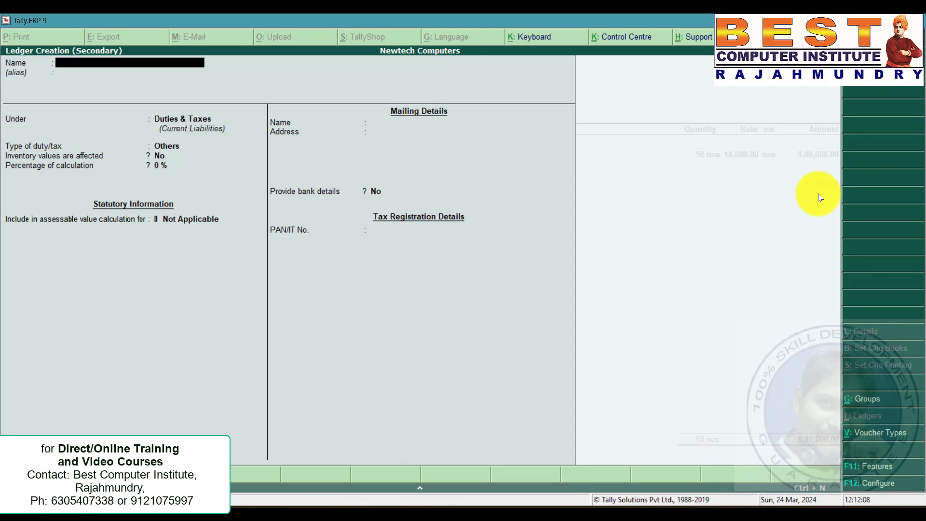
type("SGST")
key("Return")
key("Return")
key("Return")
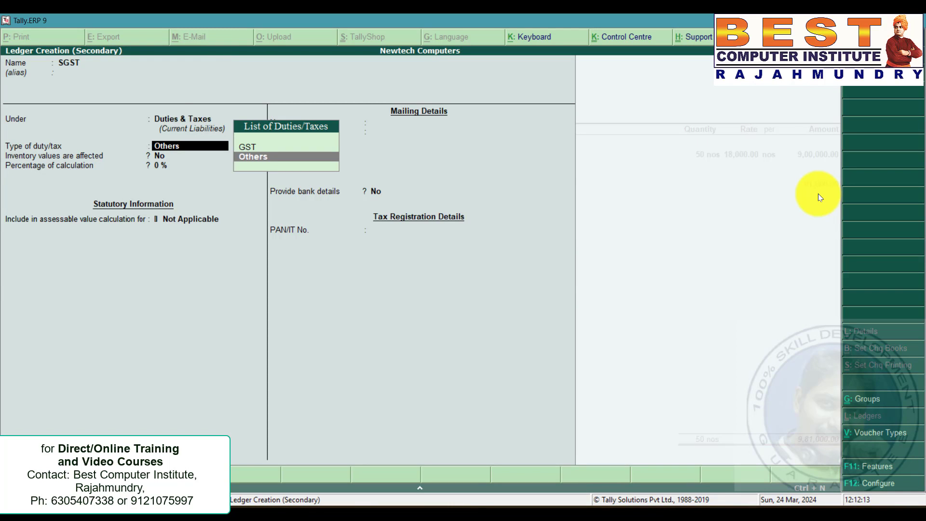
key("Up")
key("Return")
key("Down")
key("Down")
key("Down")
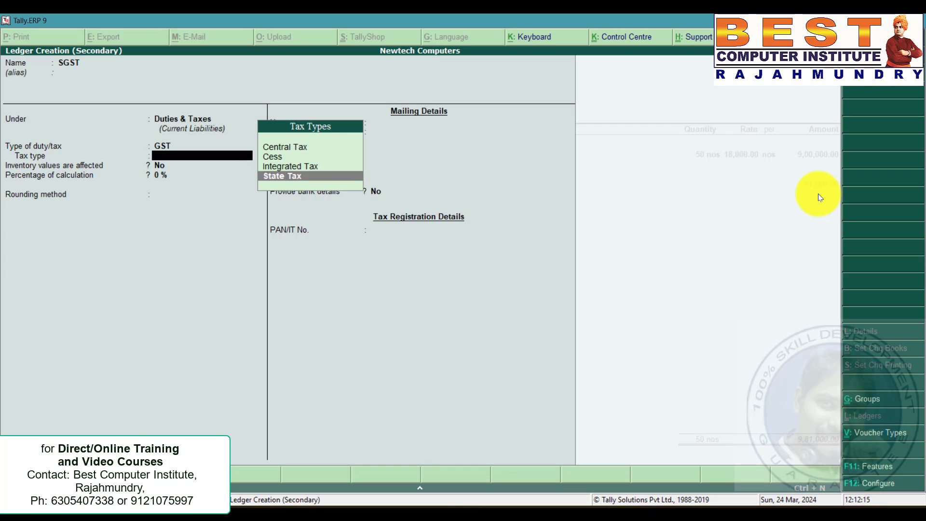
key("Return")
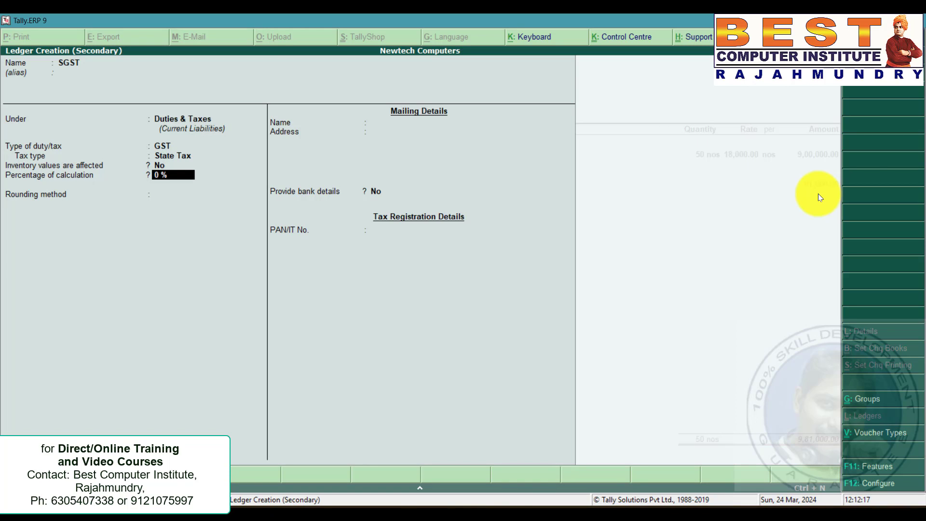
key("ctrl+a")
key("Return")
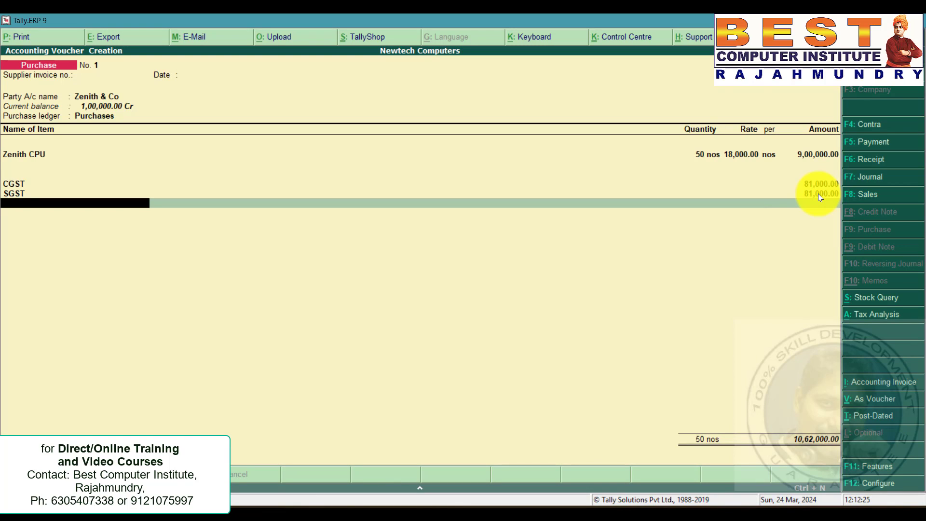
Save the purchase voucher, accepting the modified tax details.
key("ctrl+a")
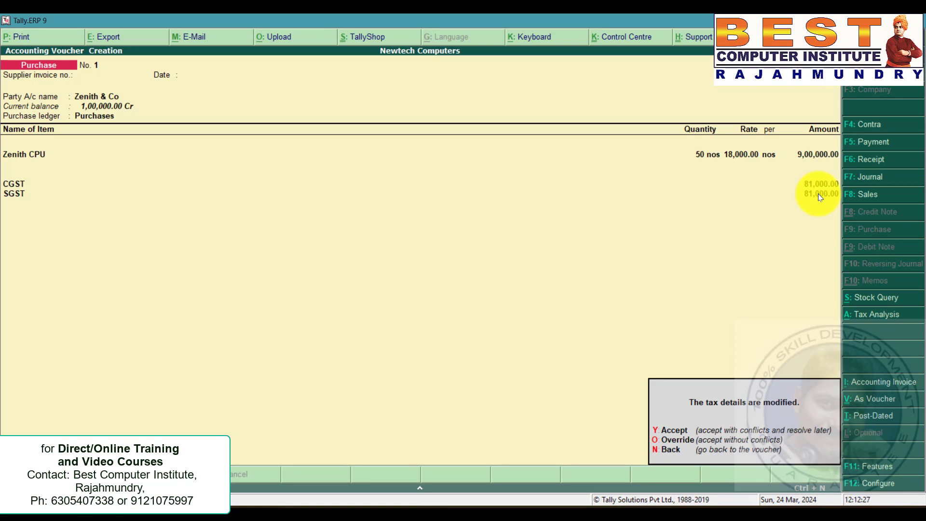
key("y")
For the Local Purchase Returns entry, enable debit and credit notes, recording both credit notes and debit notes in invoice mode.
key("alt+Tab")
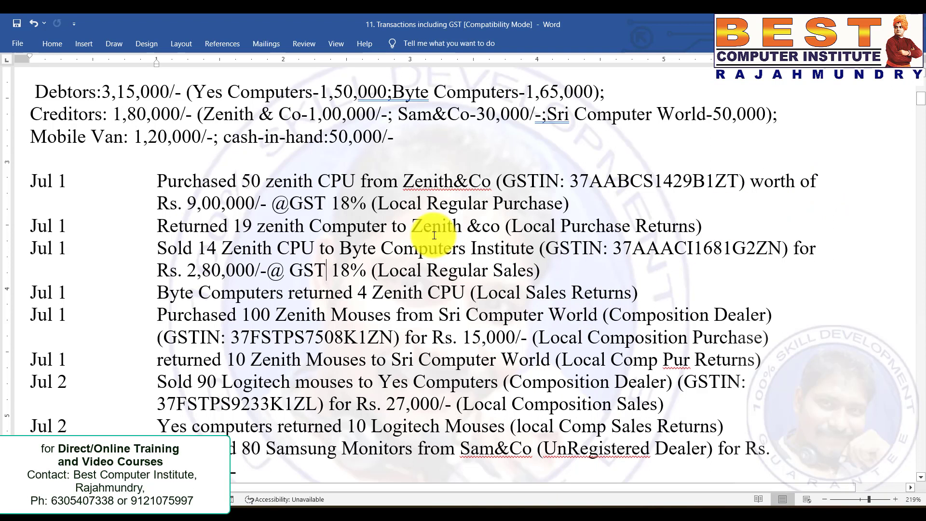
left_click(422, 226)
left_click_drag(31, 231, 695, 227)
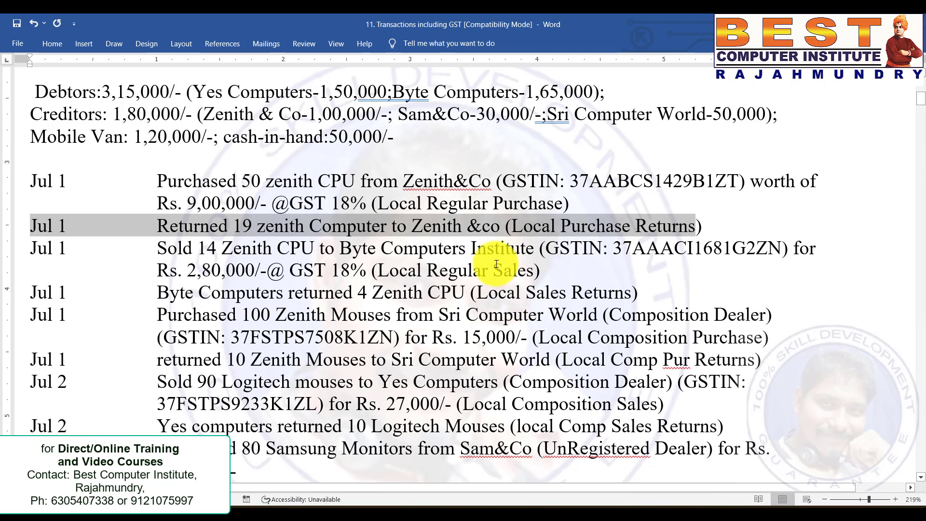
left_click(462, 234)
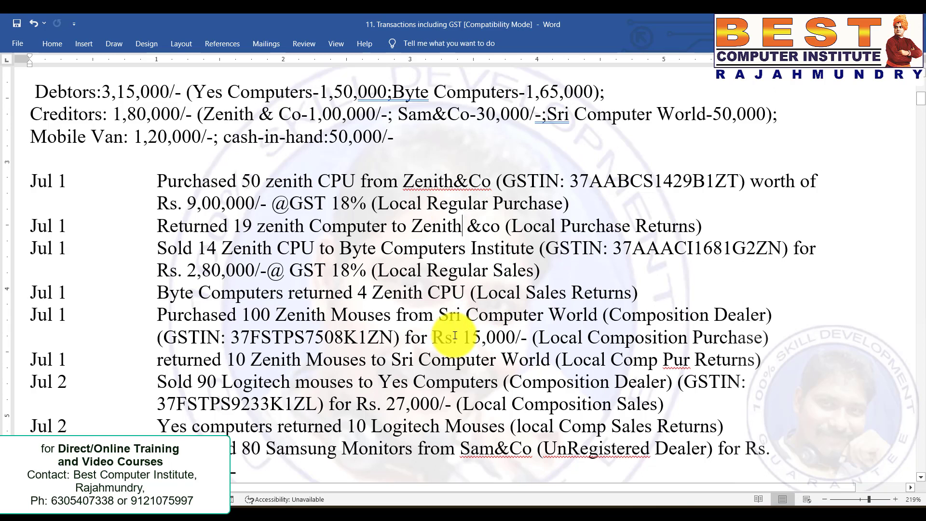
key("alt+Tab")
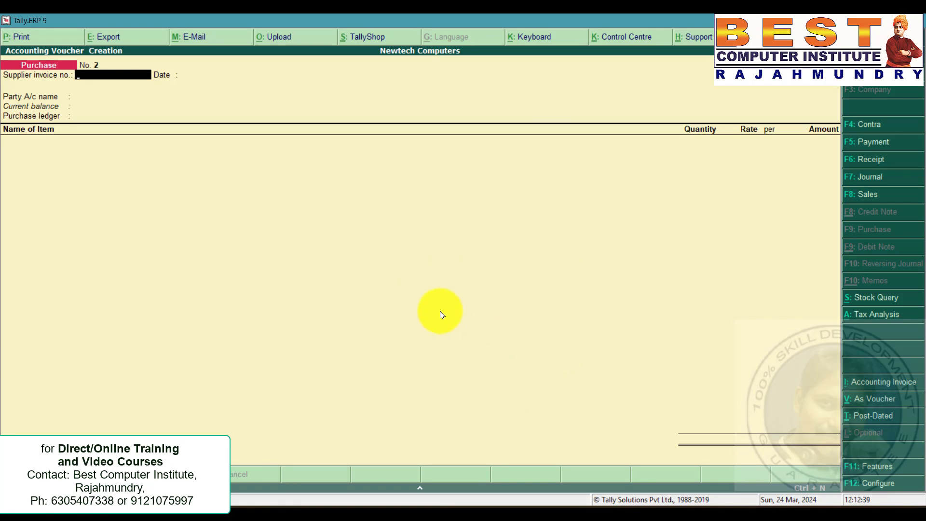
left_click(861, 466)
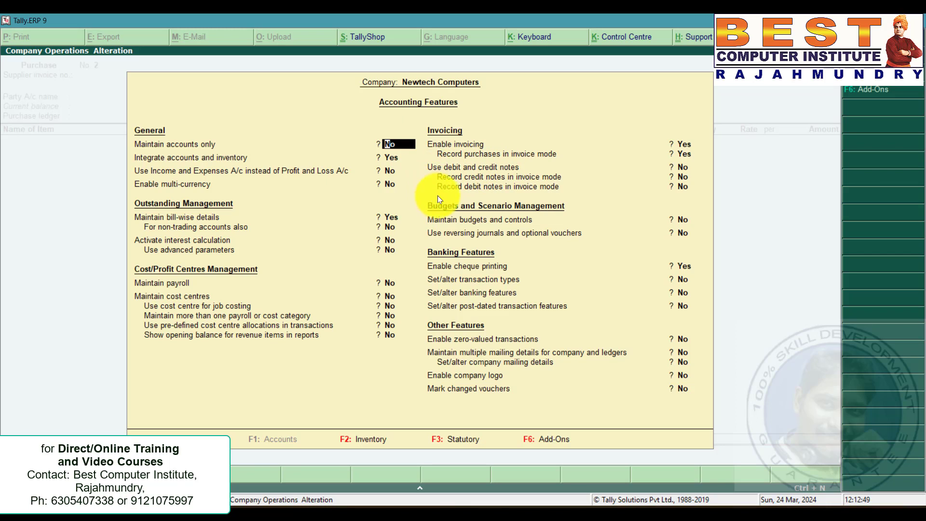
left_click(680, 167)
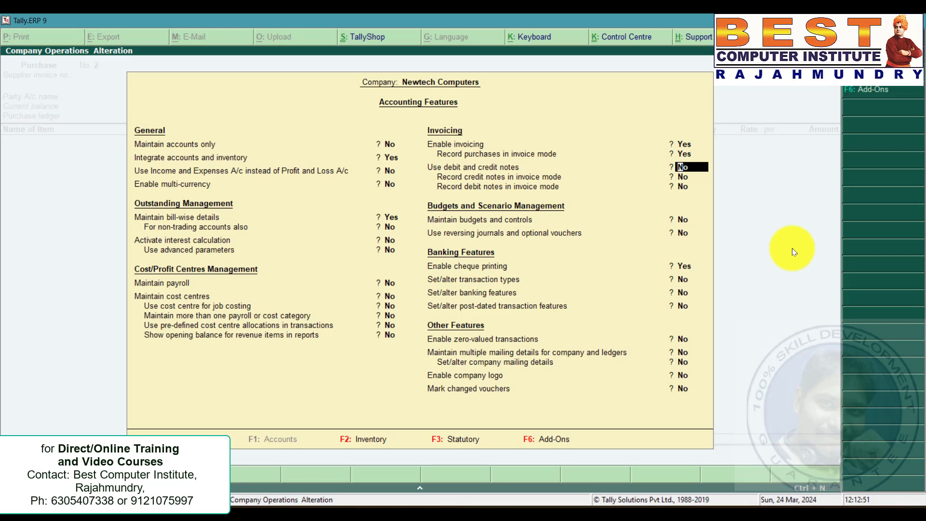
key("y")
key("Return")
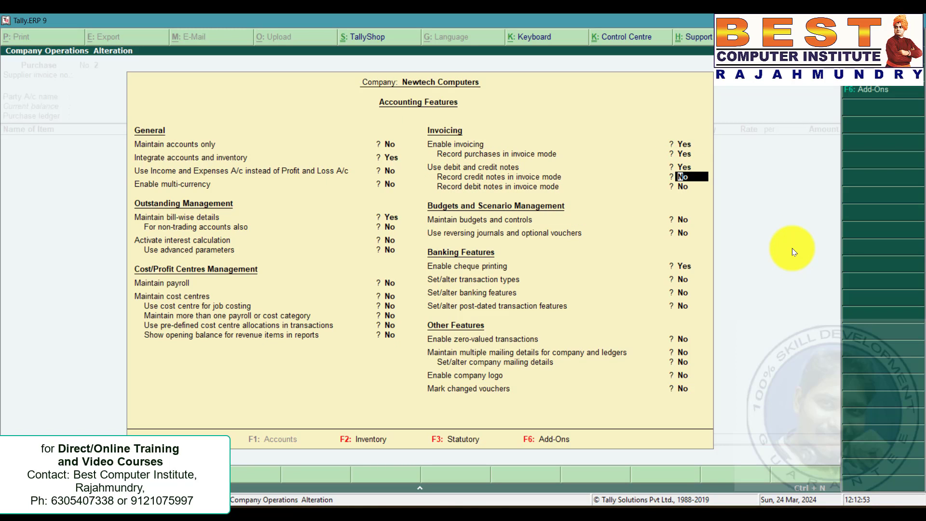
key("y")
key("Return")
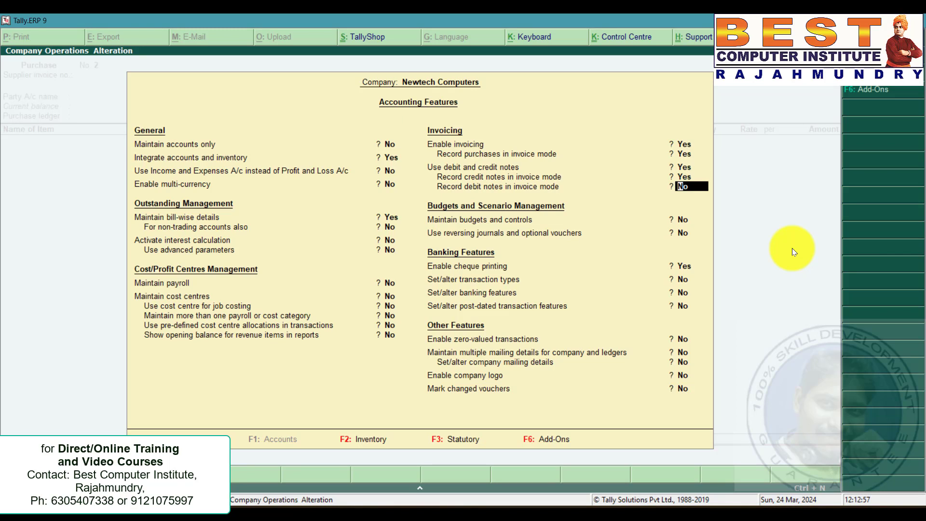
key("y")
key("Return")
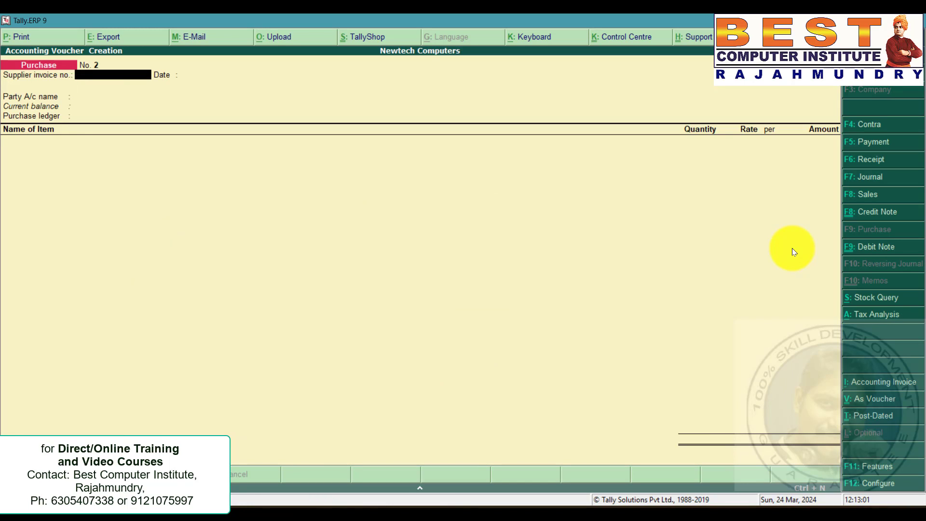
Open a new debit note voucher for the purchase return.
key("ctrl+F9")
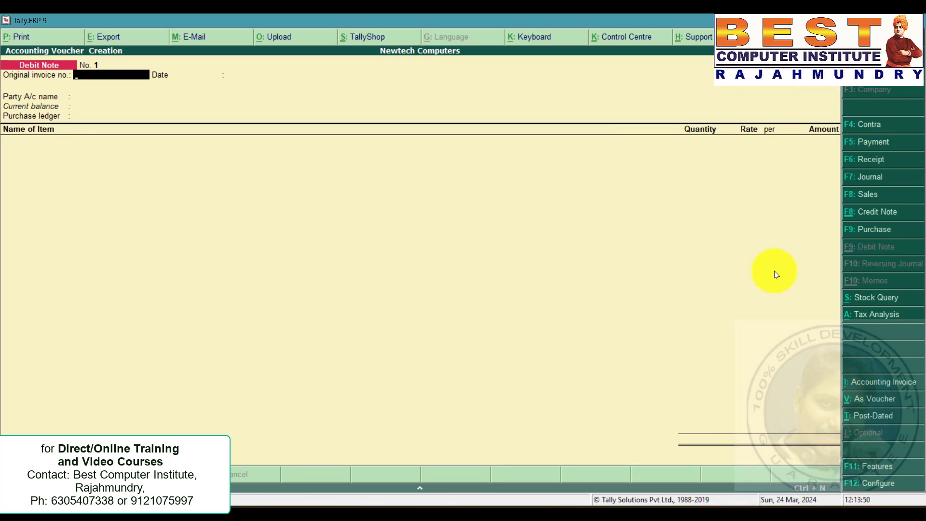
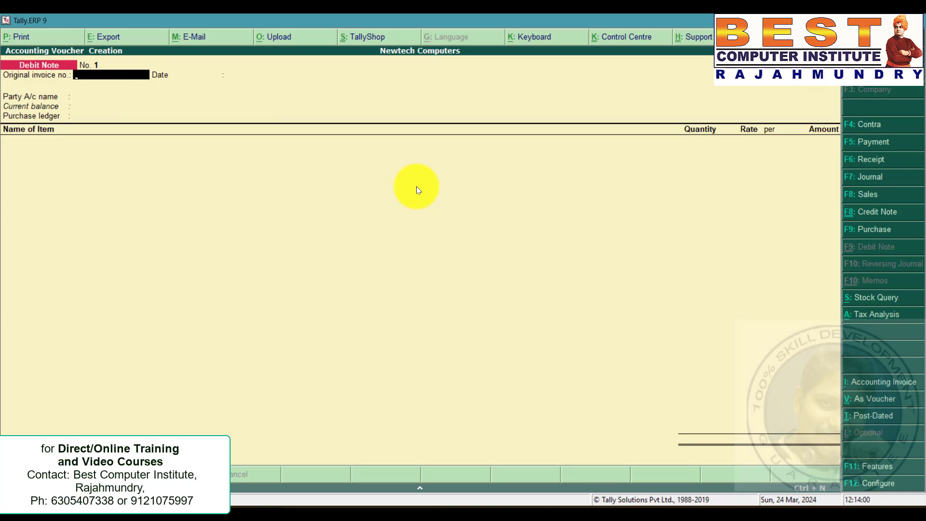
Select Zenith & Co as the party and Purchases as the purchase ledger for the debit note.
key("Return")
key("Down")
key("Down")
key("Down")
key("Down")
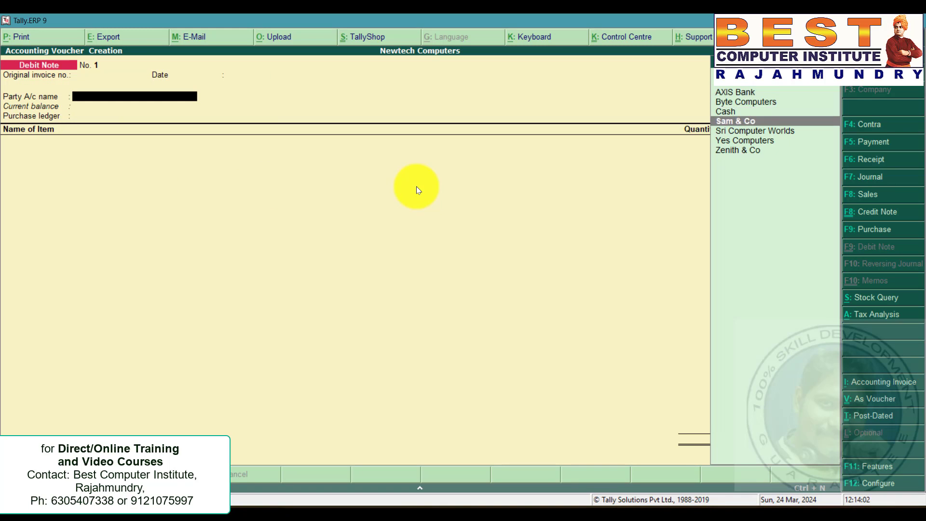
key("Down")
key("Down")
key("Down")
key("Return")
key("ctrl+a")
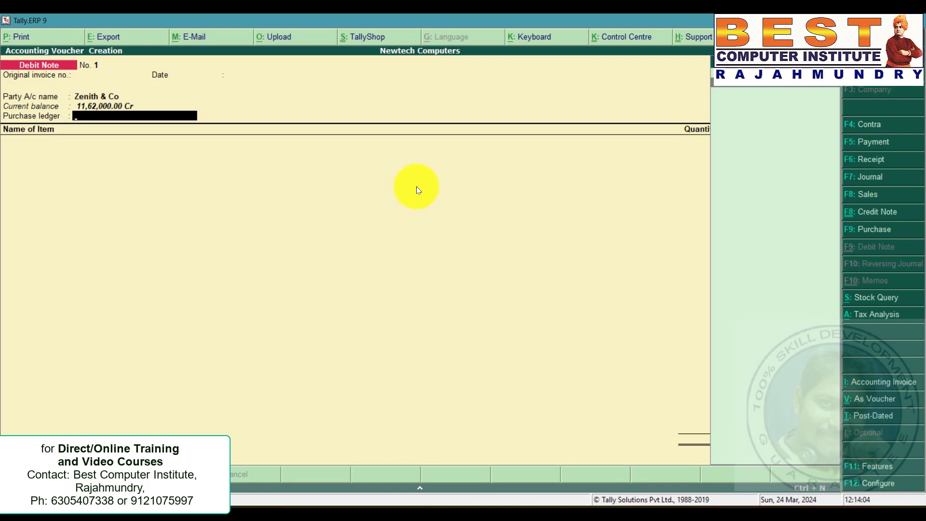
key("Return")
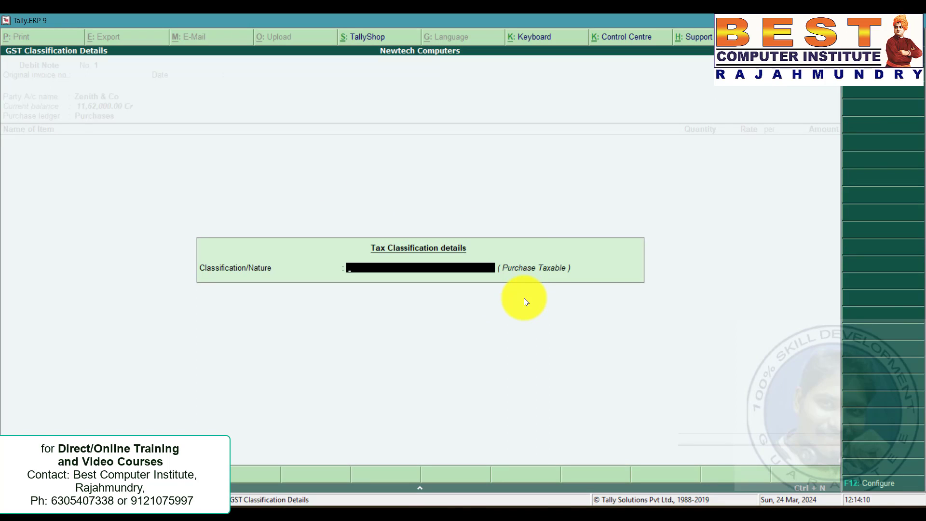
key("Return")
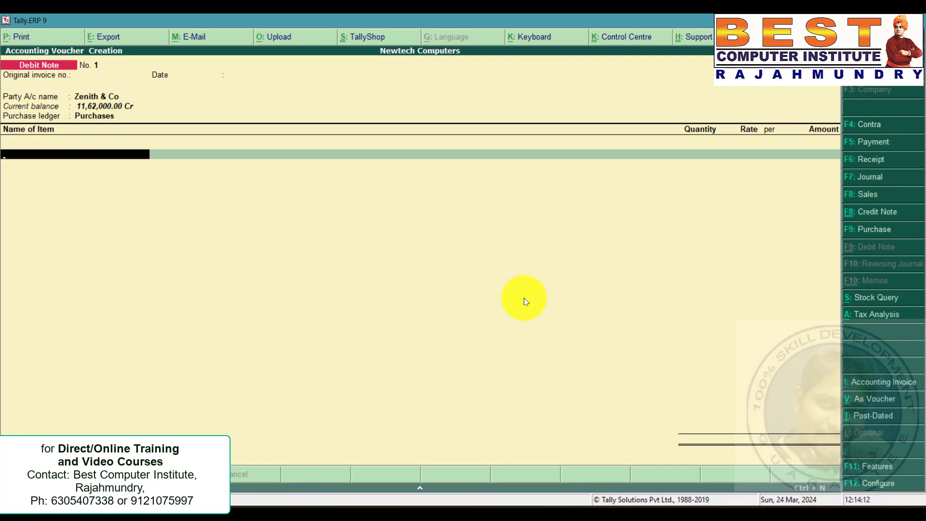
Add the returned item Zenith CPU with quantity 19 at 18,000 per unit.
type("z")
key("Return")
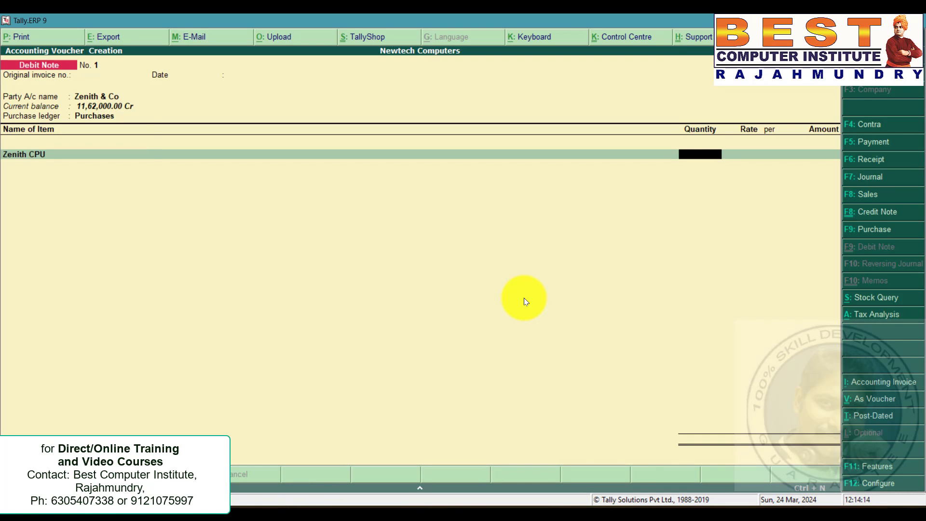
key("alt+Tab")
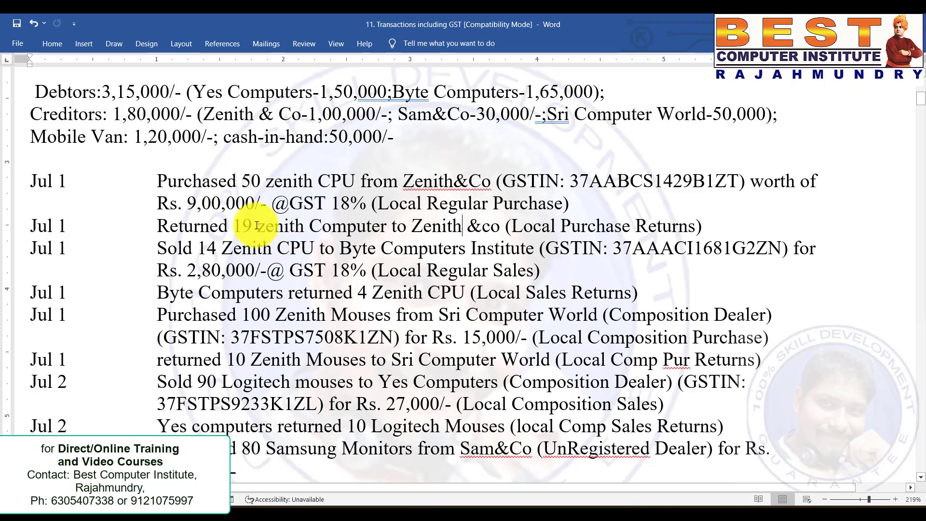
key("alt+Tab")
type("19")
key("Return")
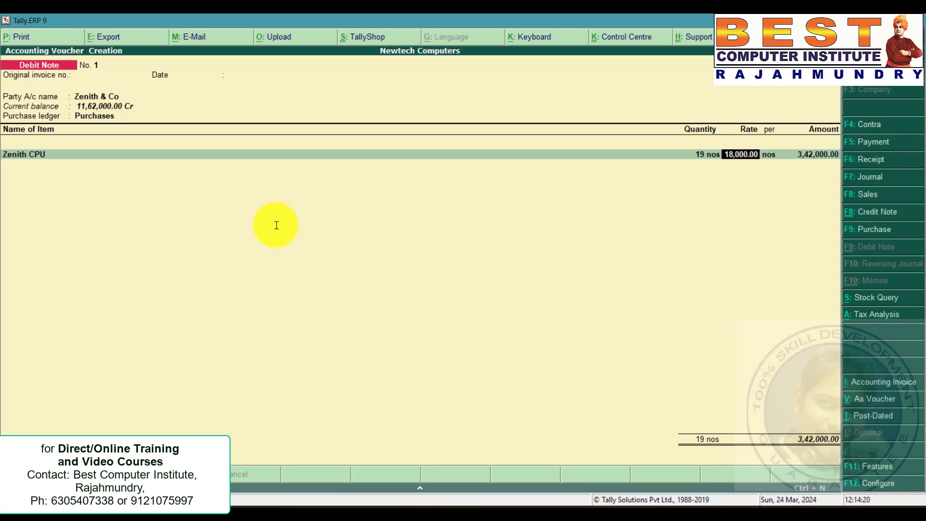
key("Return")
key("Return")
key("Return")
Add the CGST and SGST ledgers to the debit note and save the voucher.
key("Return")
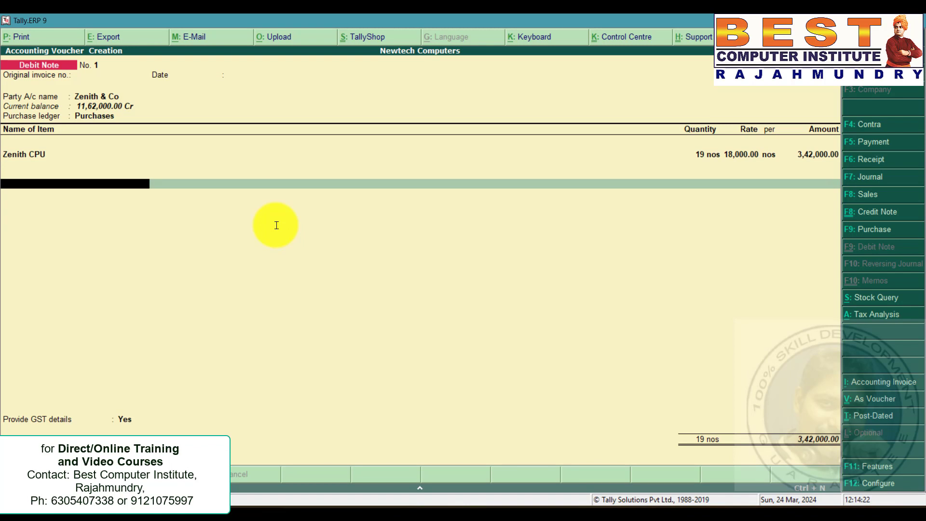
type("cg")
key("Return")
key("Return")
type("s")
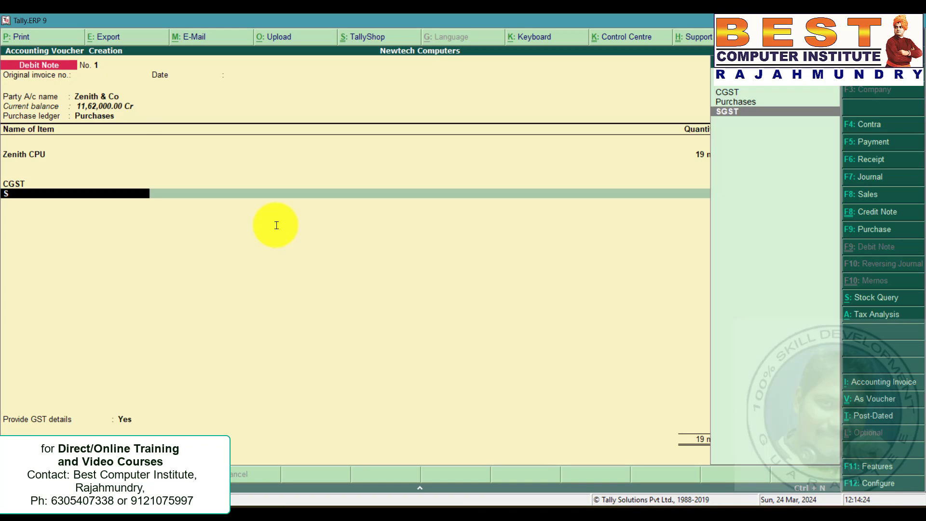
key("Return")
key("Return")
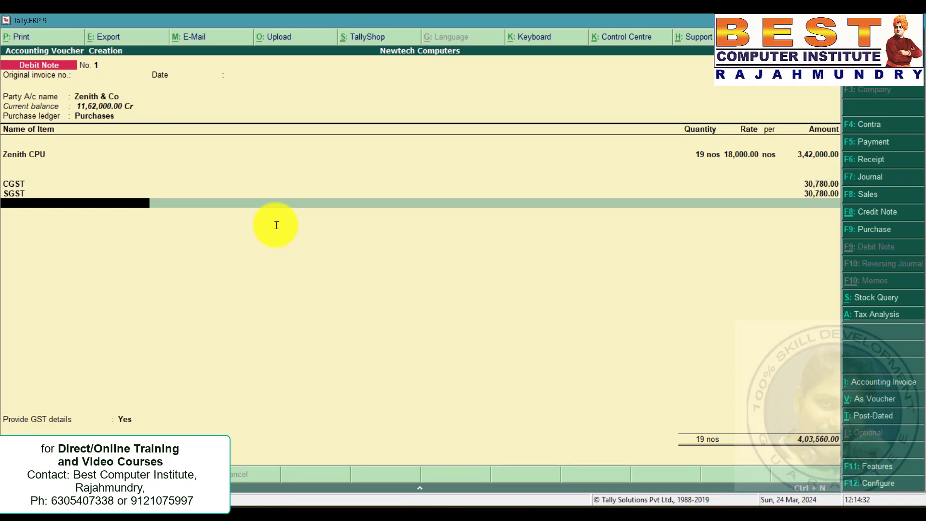
key("ctrl+a")
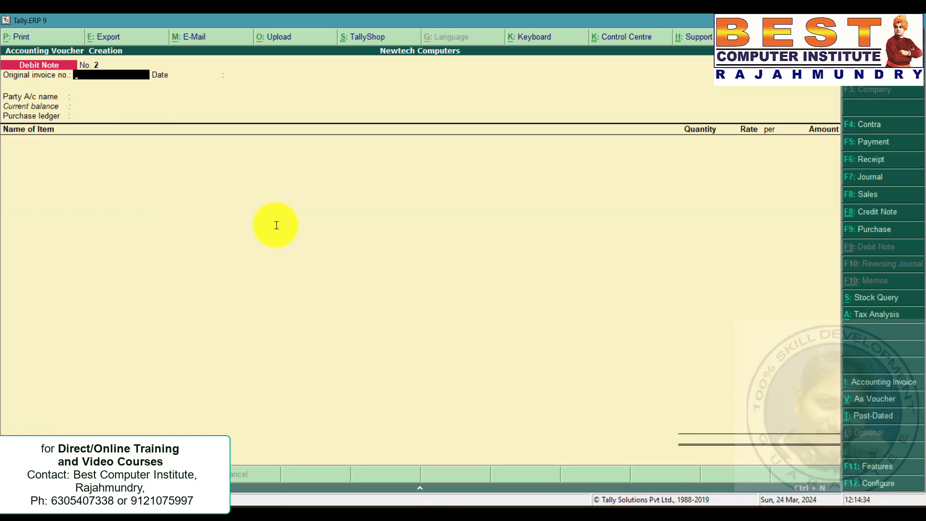
Review the Jul 1 sales to Byte Computers entry in the problem statement.
key("alt+Tab")
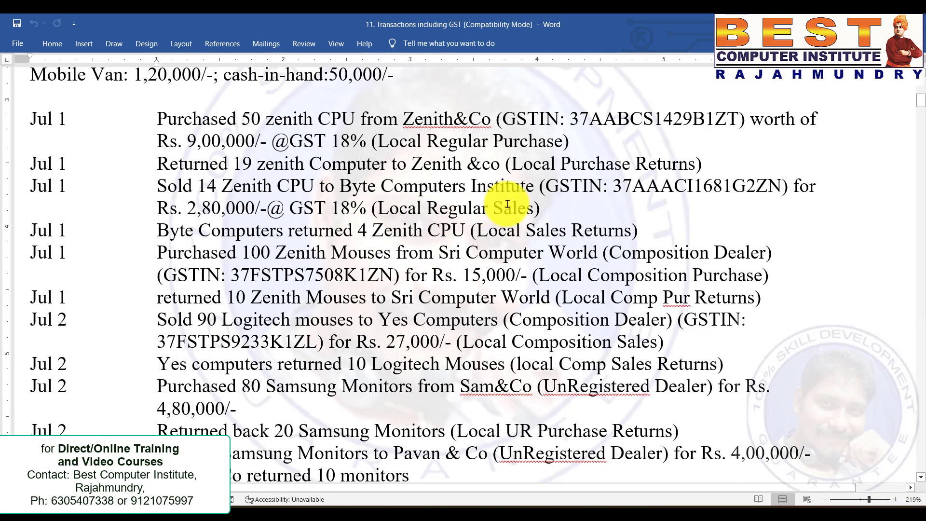
left_click_drag(222, 187, 322, 190)
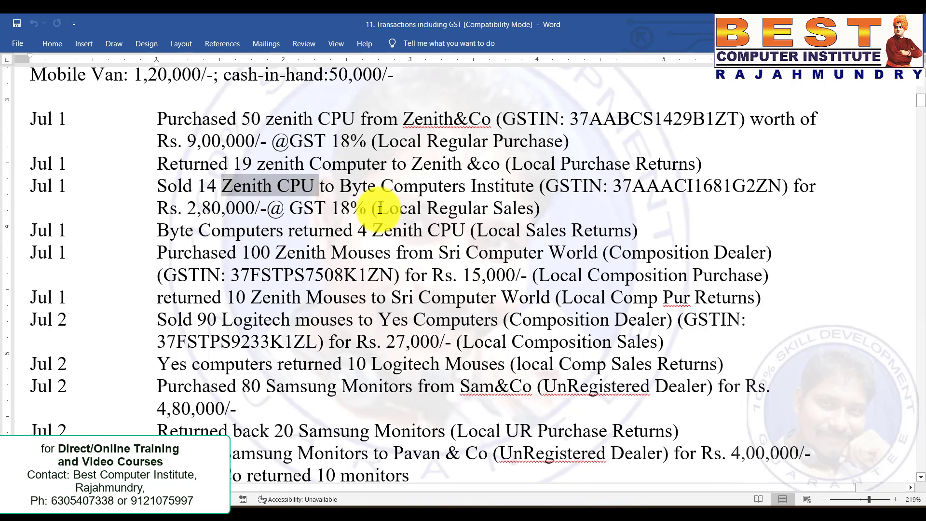
left_click_drag(378, 208, 534, 208)
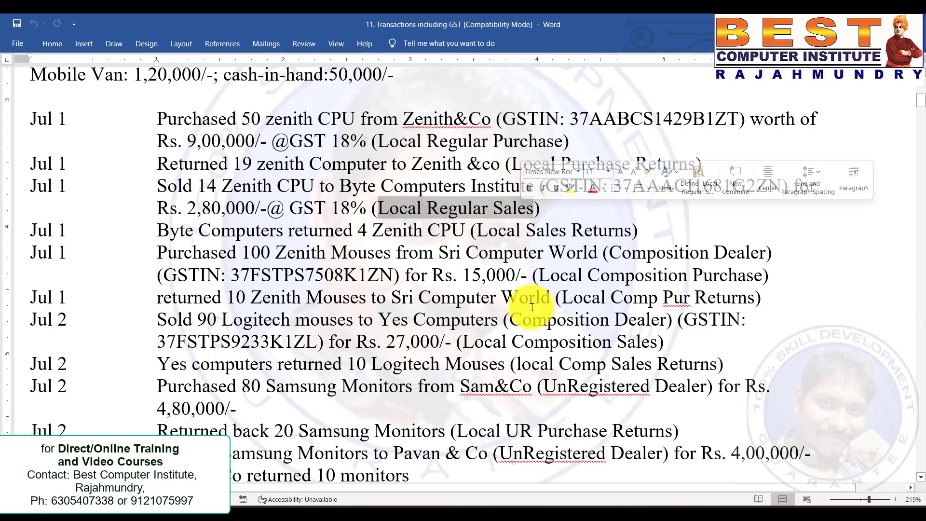
Open a new sales voucher from Accounting Vouchers.
left_click(652, 514)
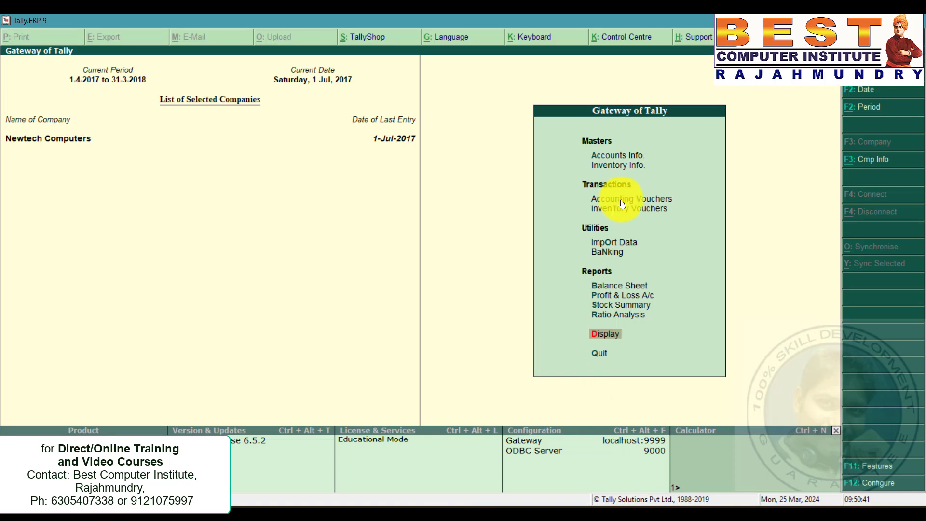
left_click(633, 199)
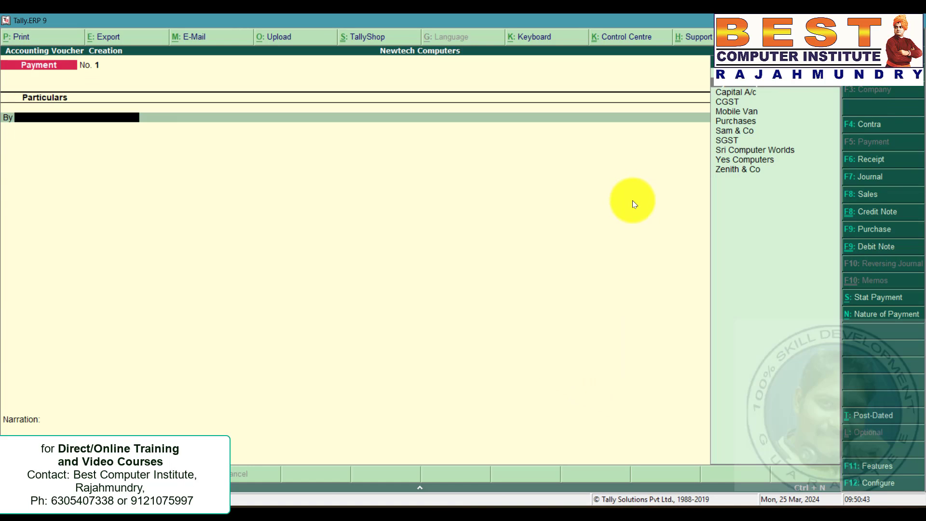
left_click(866, 194)
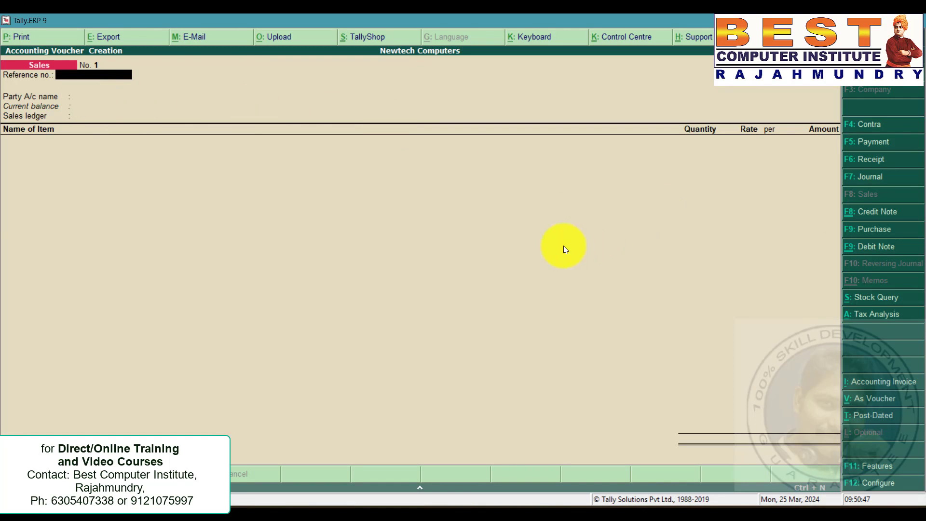
Select Byte Computers as the party for the sales voucher.
key("Return")
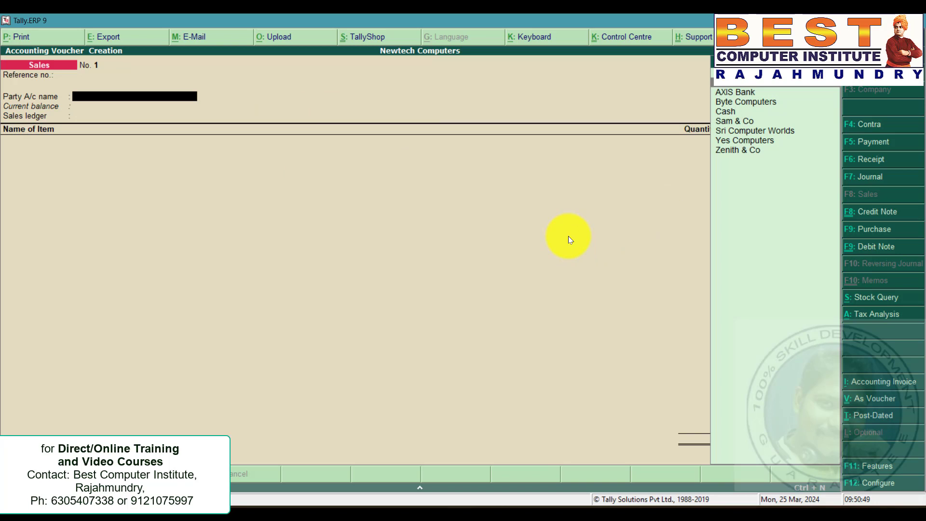
left_click(769, 106)
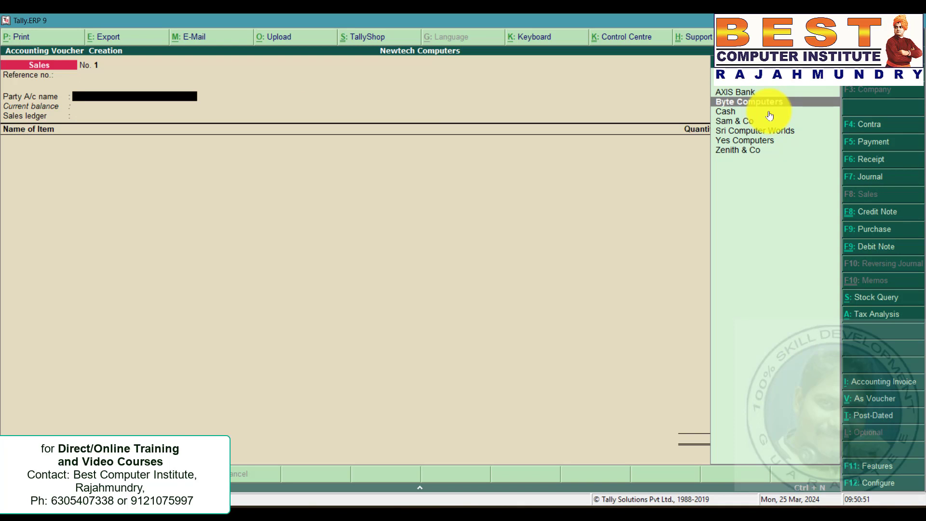
key("Return")
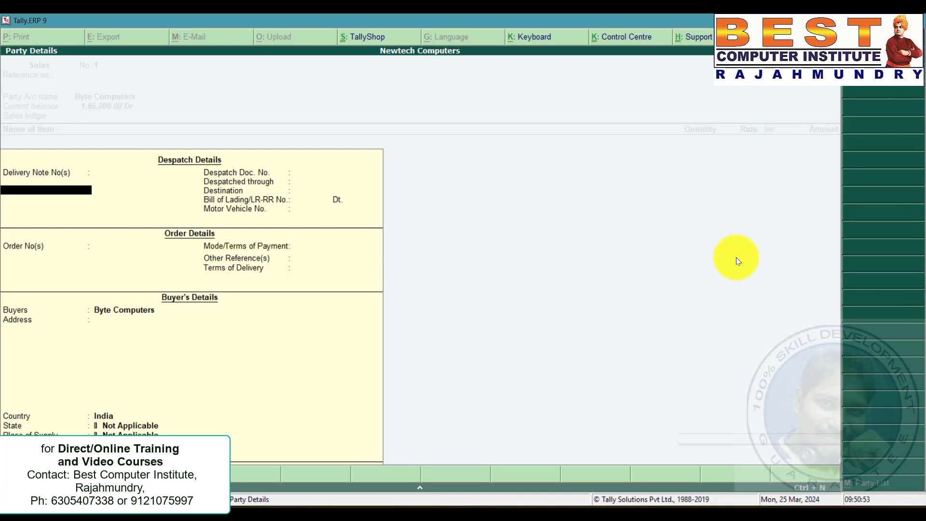
key("ctrl+a")
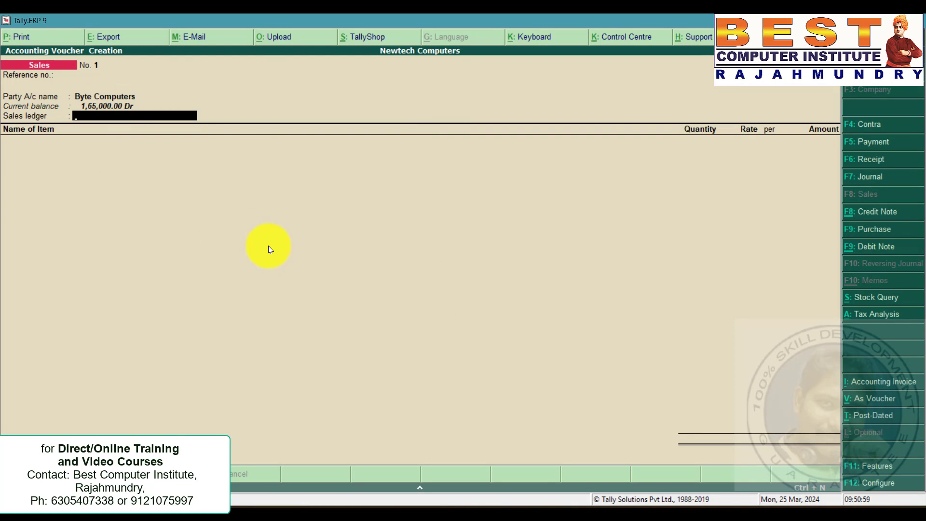
Open the Byte Computers ledger for alteration and set its state to Andhra Pradesh.
key("BackSpace")
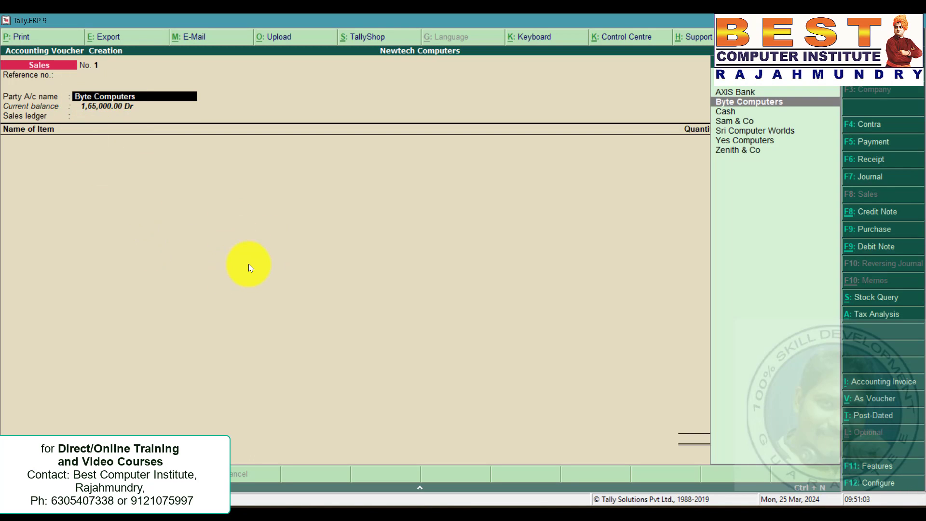
key("ctrl+Return")
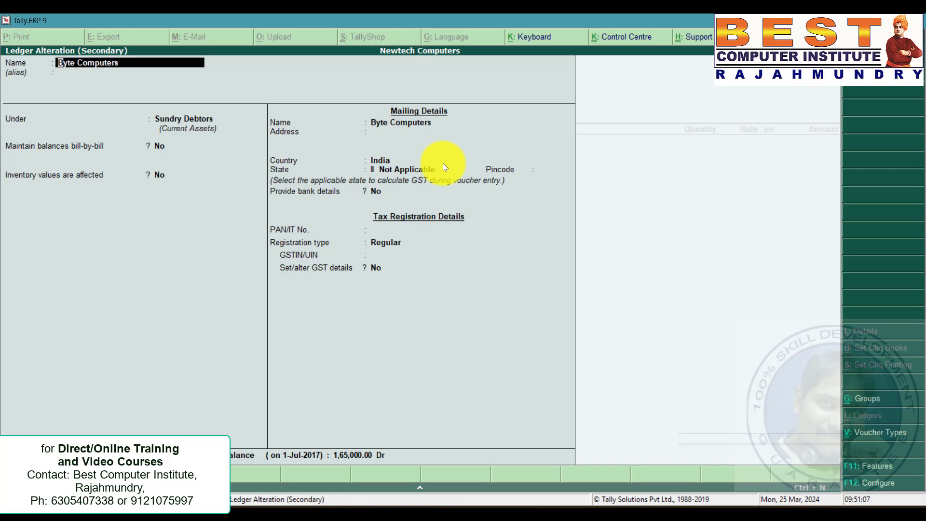
left_click(402, 170)
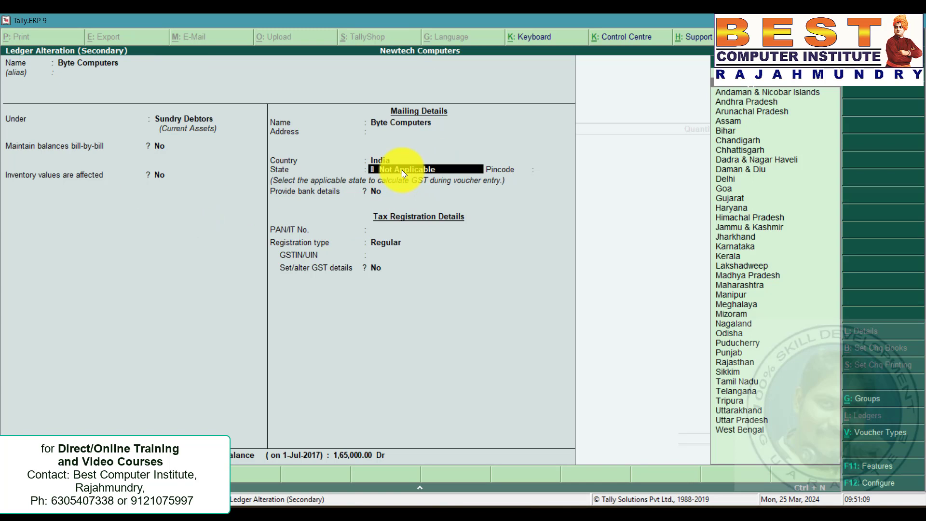
key("Down")
key("Down")
key("Return")
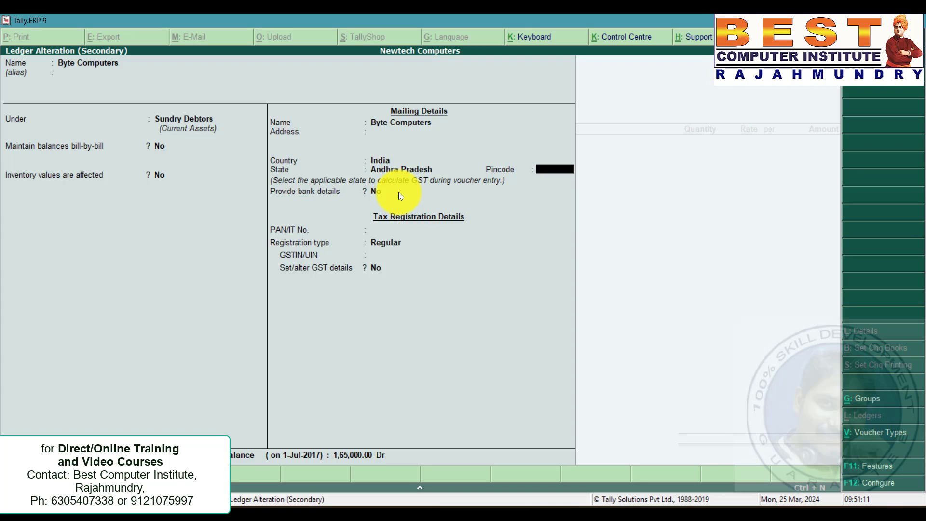
Keep registration type Regular, paste the party's GSTIN from the problem statement, and save the ledger.
left_click(386, 244)
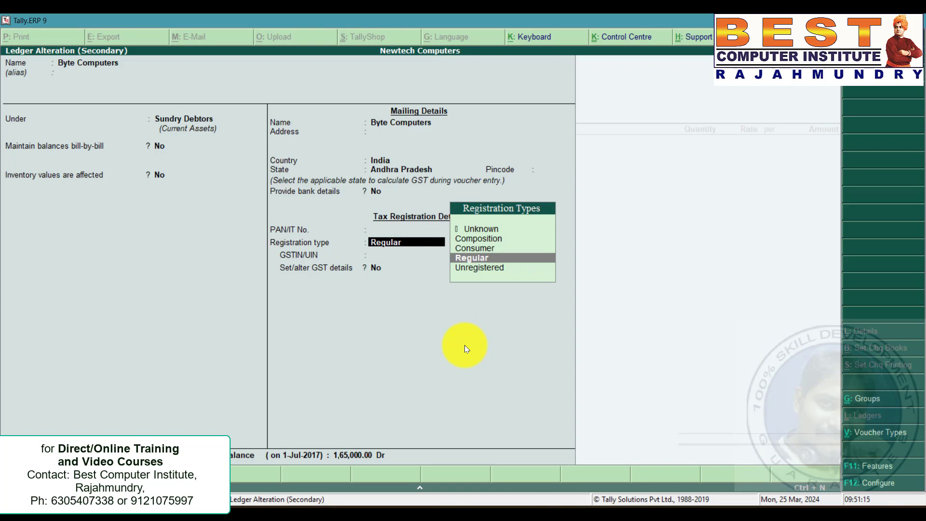
key("Return")
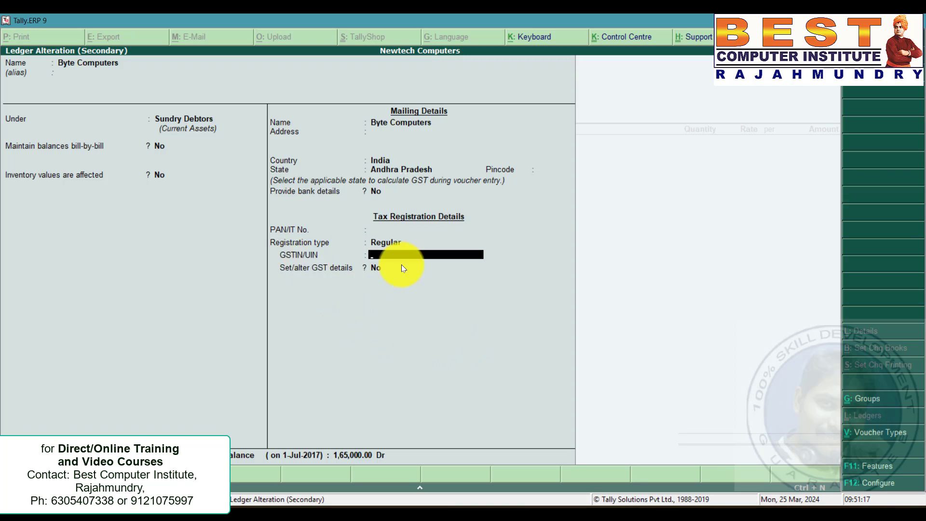
key("alt+Tab")
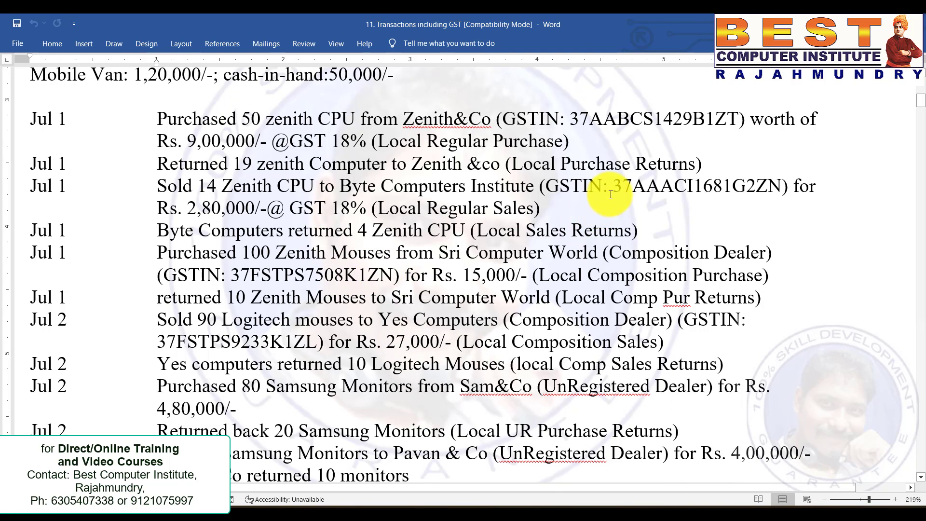
left_click_drag(612, 185, 781, 186)
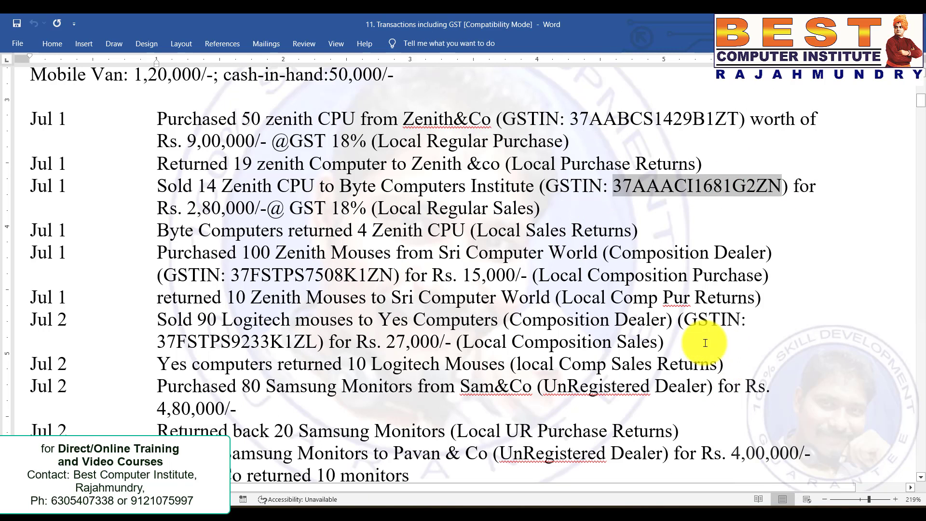
key("alt+Tab")
key("ctrl+alt+v")
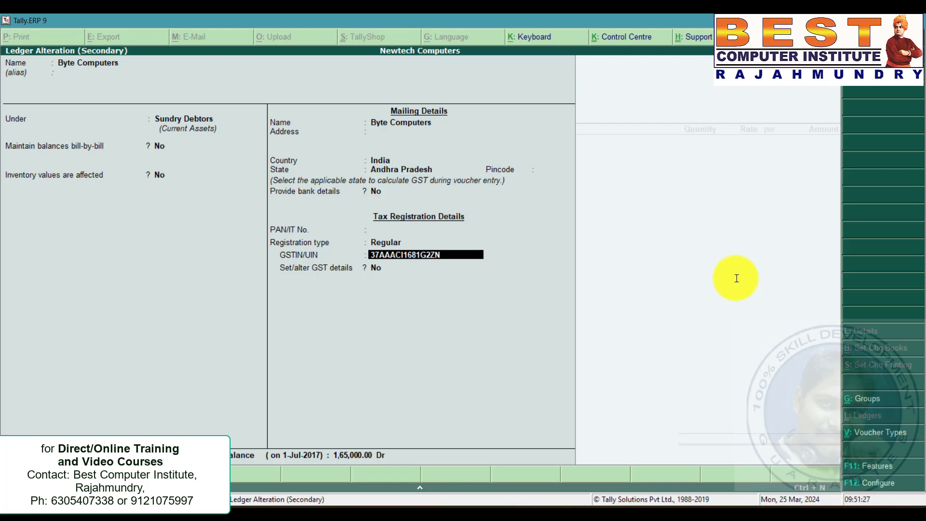
key("Return")
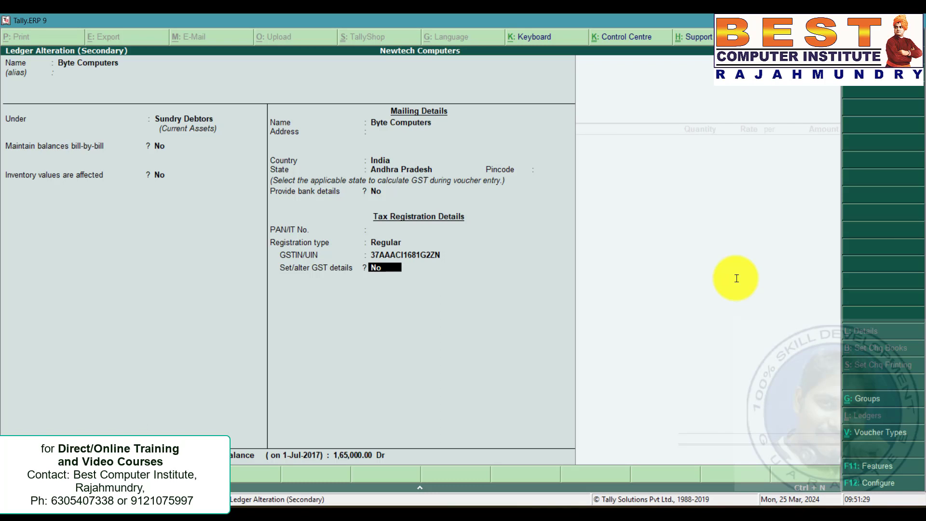
key("ctrl+a")
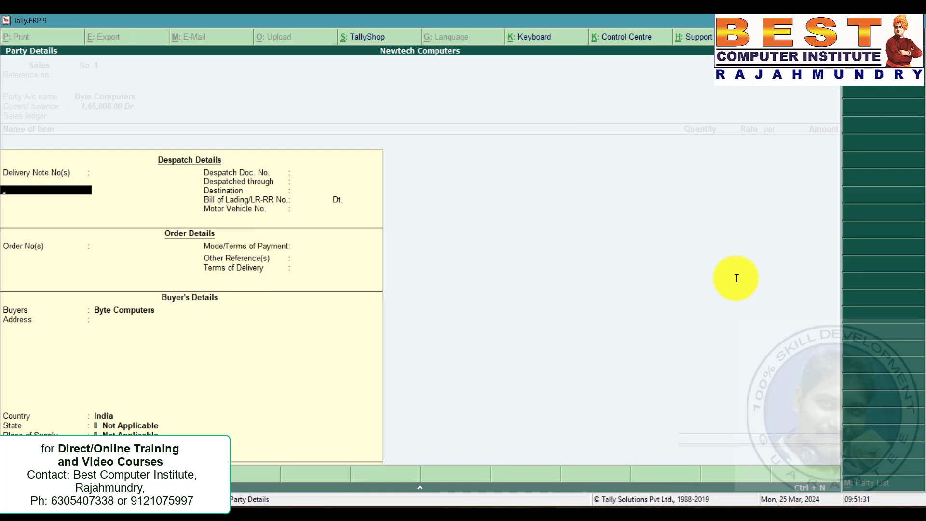
key("ctrl+a")
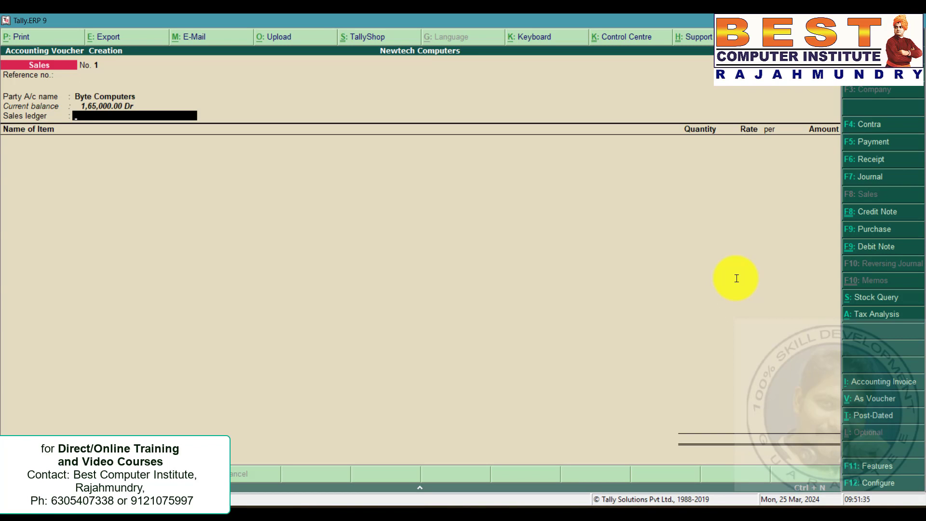
Create a Sales ledger under Sales Accounts with inventory values affected, GST applicable and supply type Goods, and save it.
key("alt+c")
type("Sales")
key("Return")
key("Return")
type("Sal")
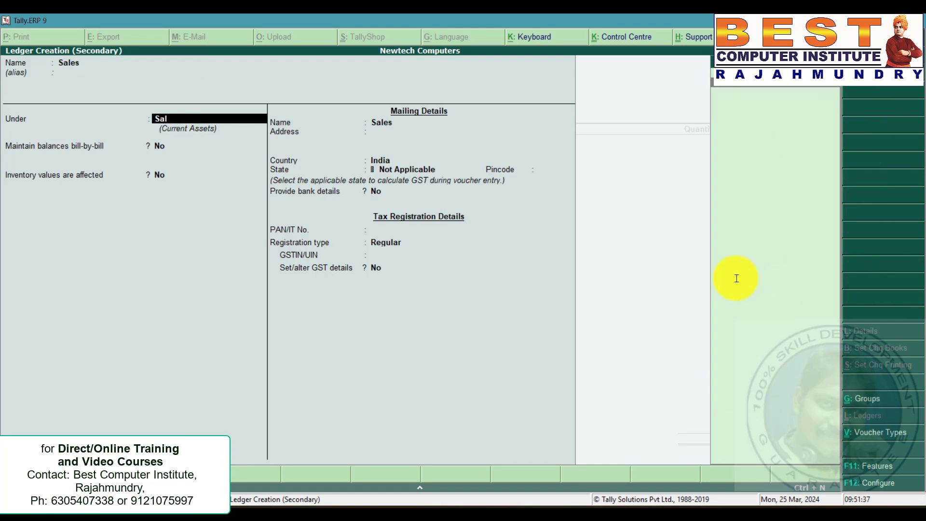
key("Return")
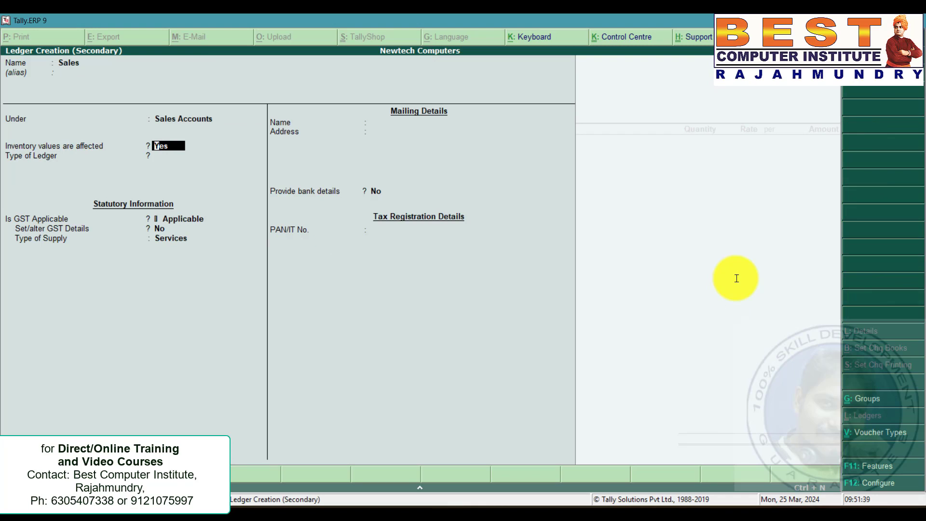
key("Return")
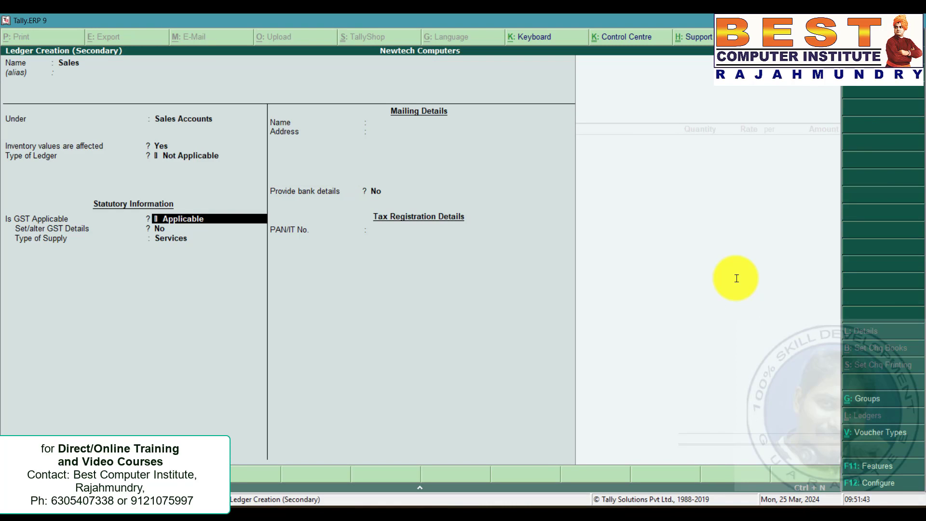
key("Return")
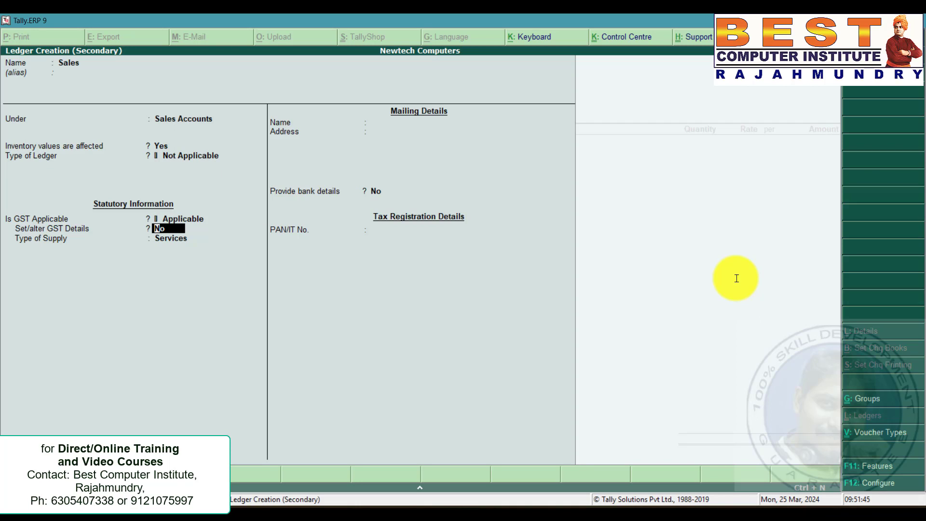
key("Return")
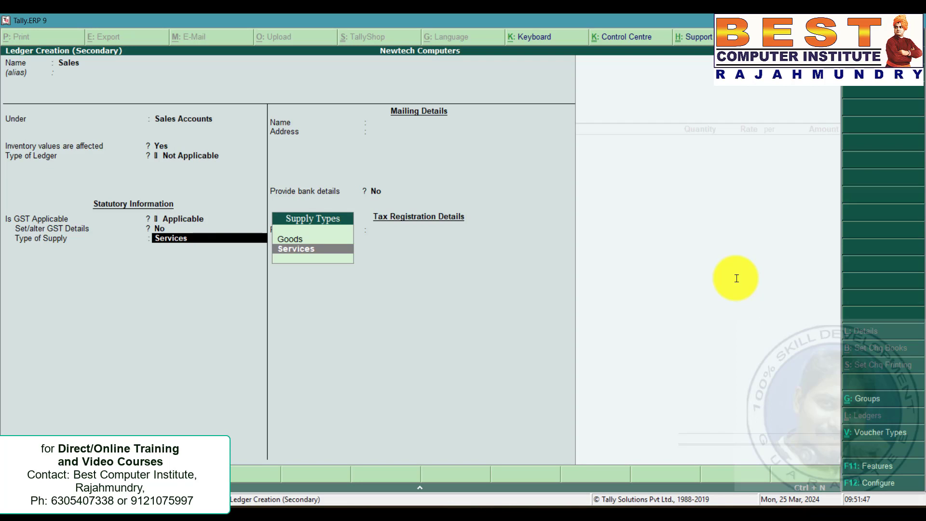
key("Up")
key("Return")
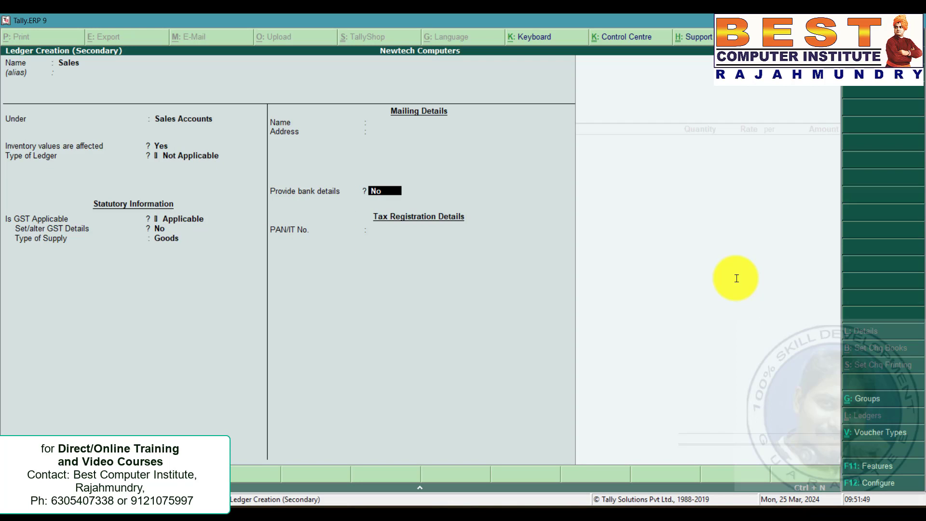
key("ctrl+a")
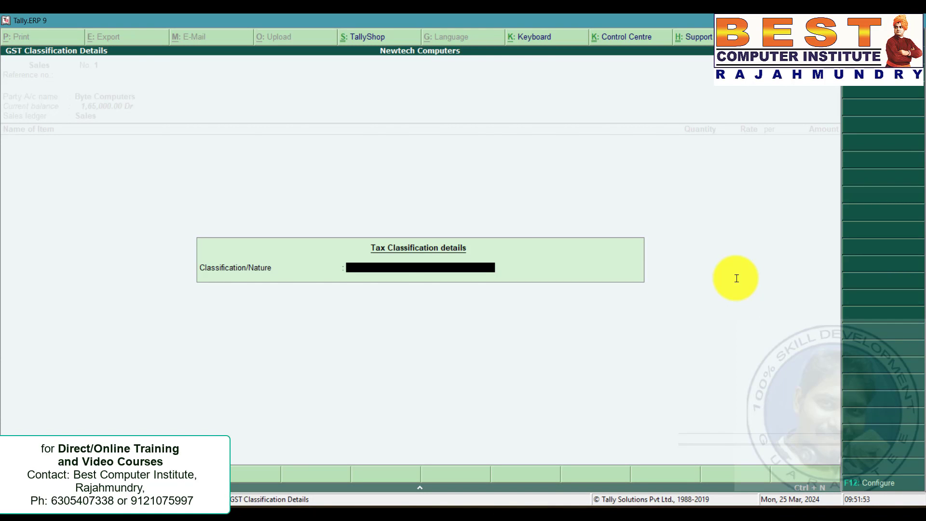
Check the sale's nature in the problem statement and set the GST classification/nature to Sales Taxable.
key("alt+Tab")
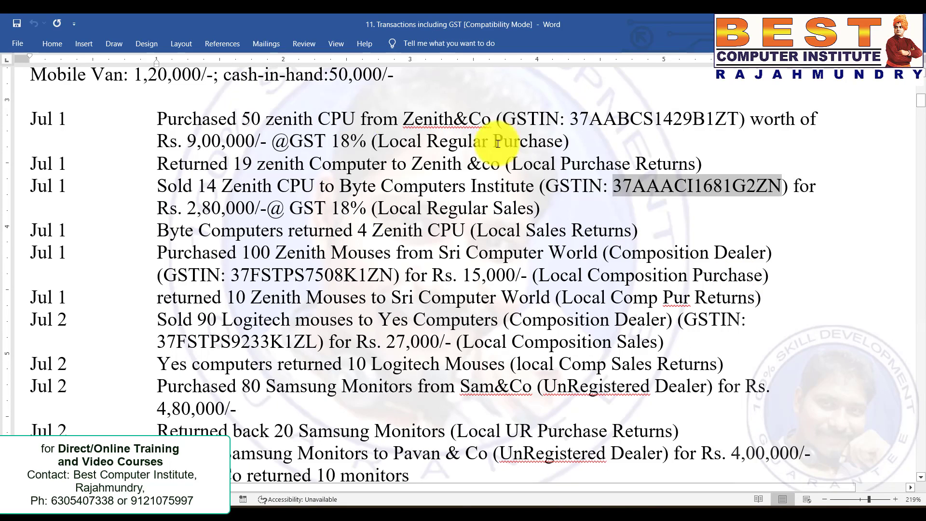
left_click(377, 207)
left_click_drag(377, 208, 516, 207)
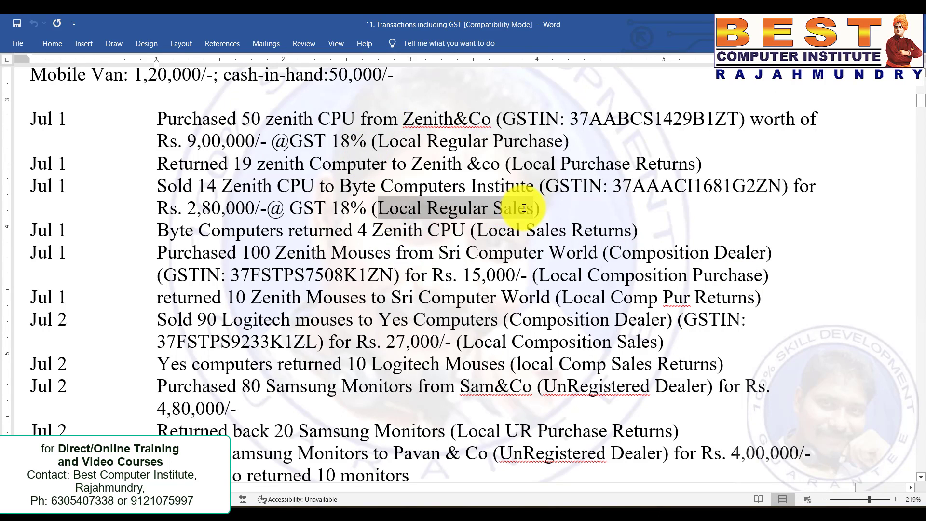
left_click(474, 211)
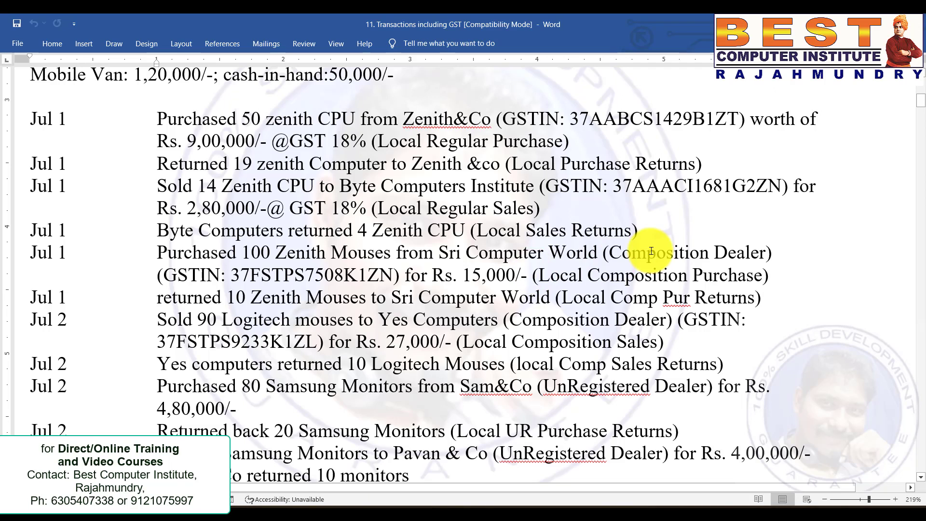
key("alt+Tab")
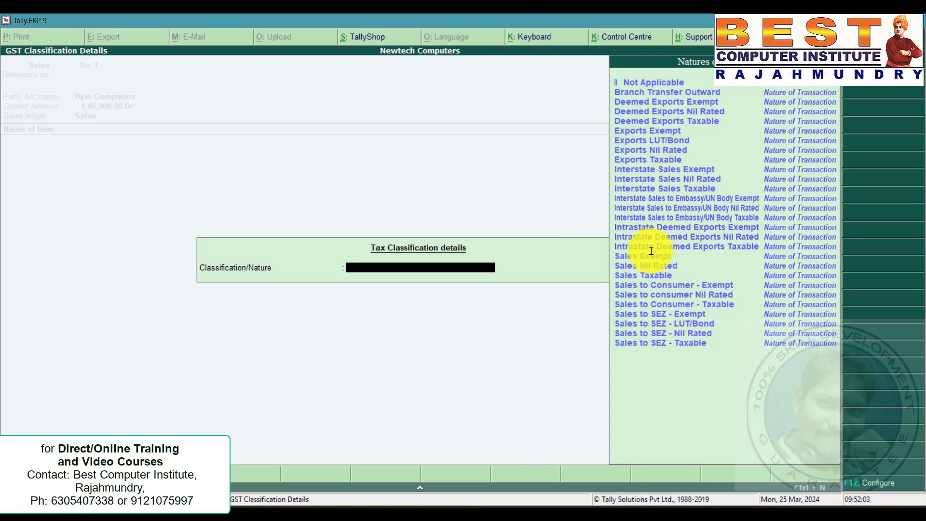
key("Down")
key("Down")
key("Down")
key("Down")
key("Down")
key("Down")
key("Down")
key("Down")
key("Down")
key("Down")
key("Down")
key("Down")
key("Down")
key("Down")
key("Down")
key("Down")
key("Down")
key("Down")
key("Down")
key("Down")
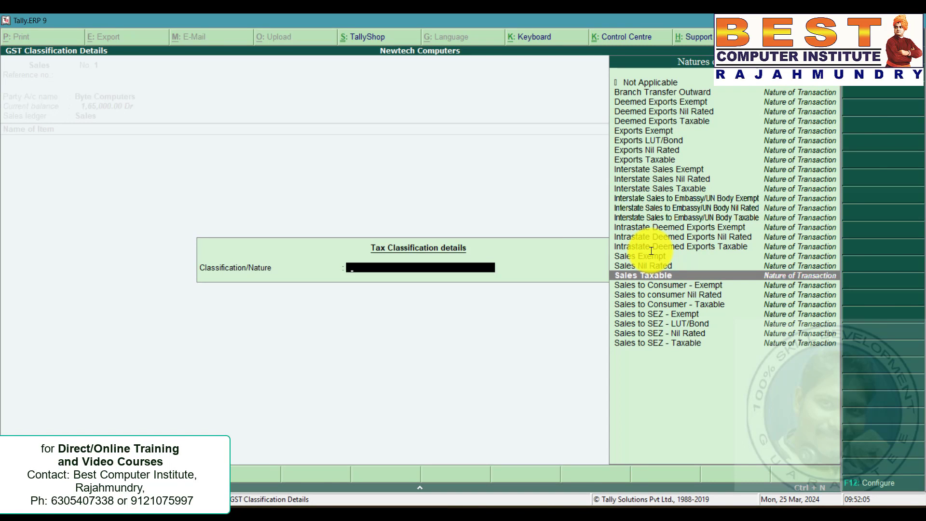
key("Return")
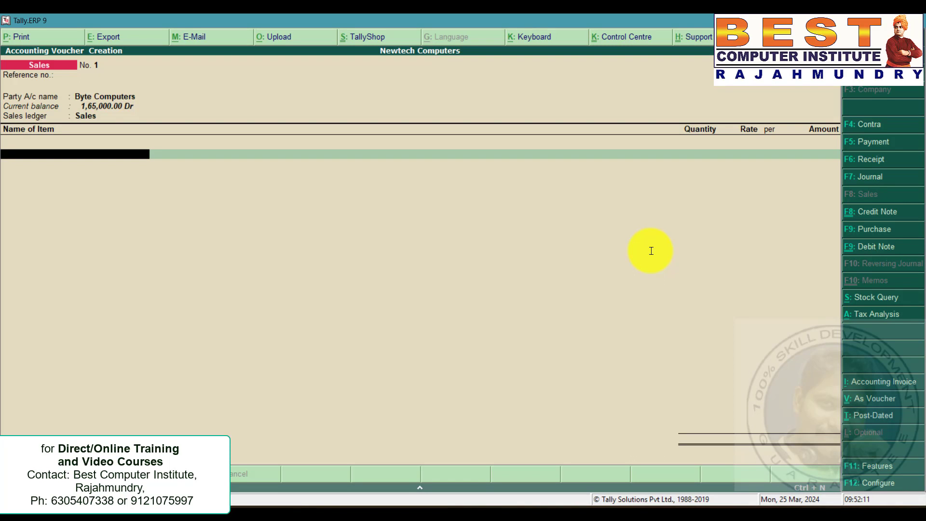
Add Zenith CPU to the sales voucher with a quantity of 14, copying the value from the problem statement.
key("Down")
key("Down")
key("Down")
key("Down")
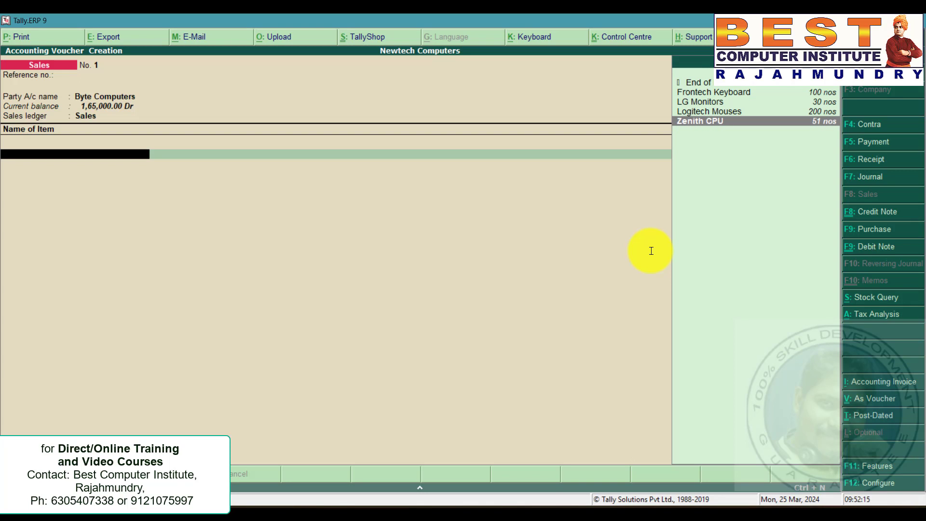
key("Return")
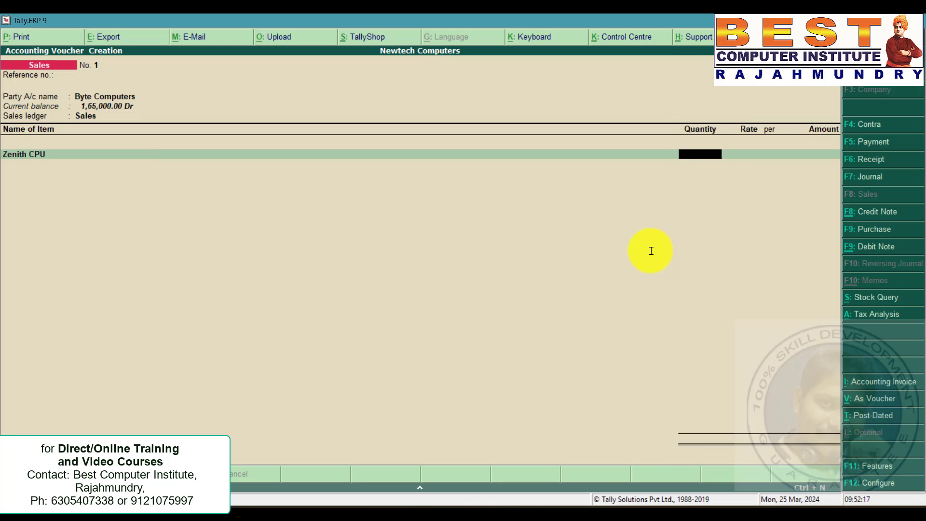
key("alt+Tab")
key("Left")
key("Left")
key("Left")
key("Left")
key("Left")
key("Left")
key("Left")
key("Left")
key("Left")
key("Left")
key("Left")
key("Left")
key("Left")
key("Left")
key("Left")
key("Left")
key("Left")
key("Left")
key("Left")
key("Left")
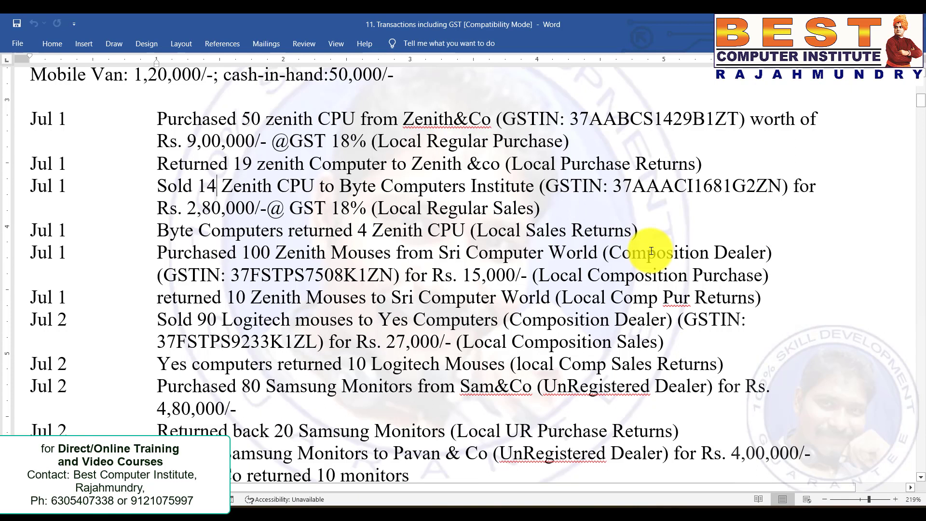
key("Down")
key("Left")
key("shift+Right")
key("shift+Right")
key("shift+Right")
key("shift+Right")
key("shift+Right")
key("shift+Right")
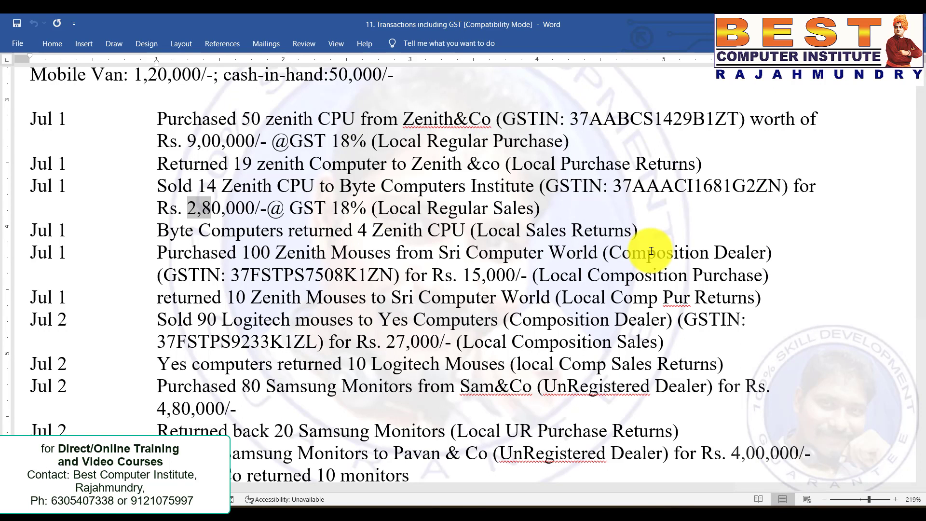
key("shift+Right")
key("shift+Right")
key("shift+Right")
key("shift+Right")
key("ctrl+c")
key("alt+Tab")
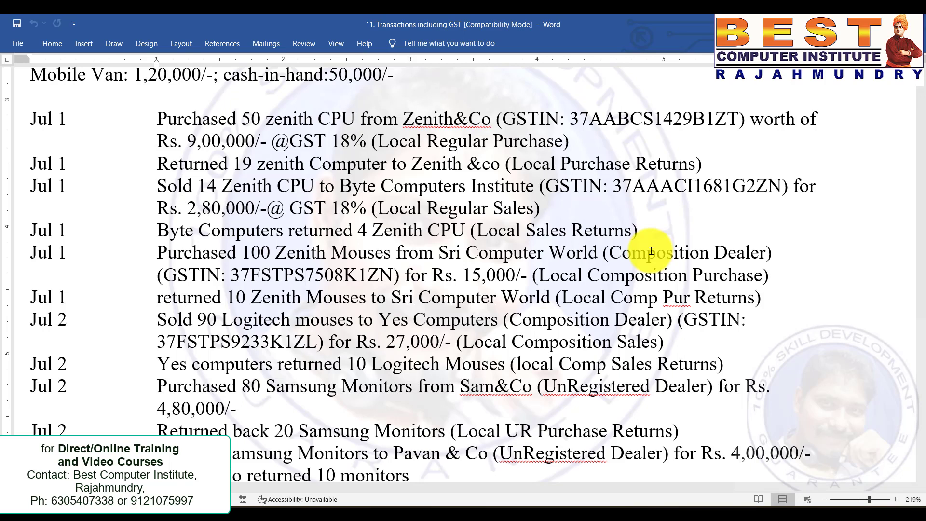
type("4")
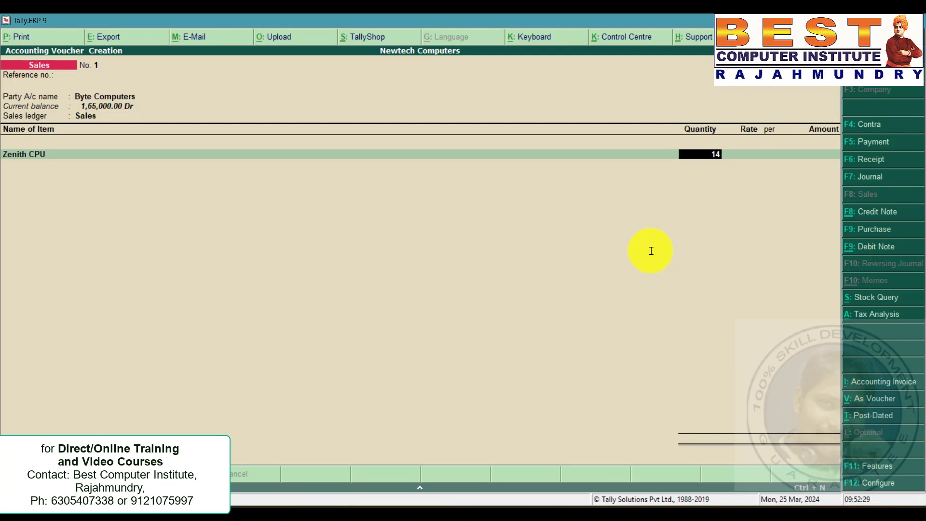
Enter 2,80,000 as the amount for the Zenith CPU line.
key("Return")
key("Return")
key("Return")
type("280000")
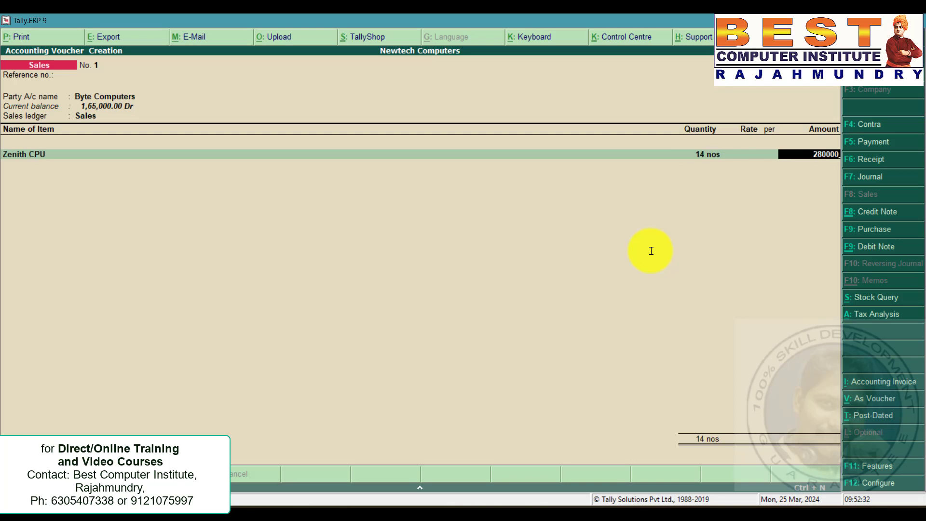
key("Return")
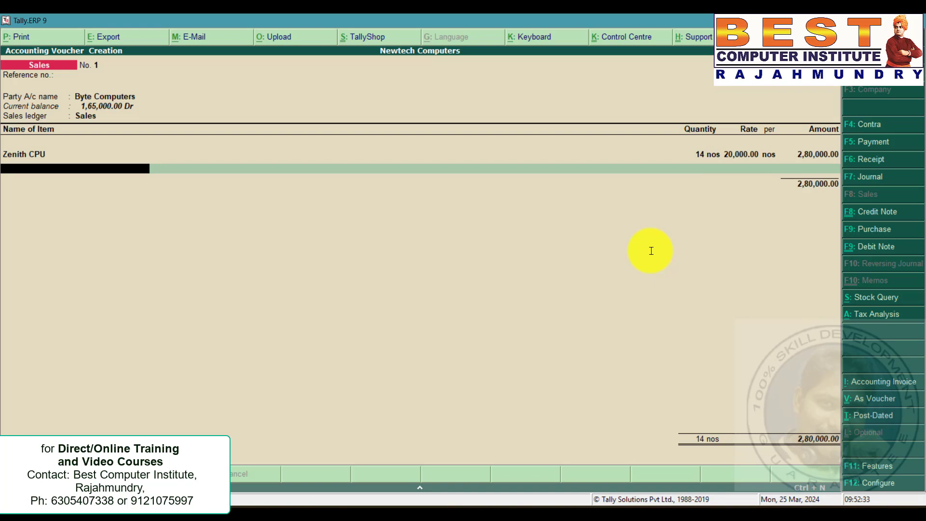
Add the CGST and SGST ledgers to the sales voucher and accept it.
key("Return")
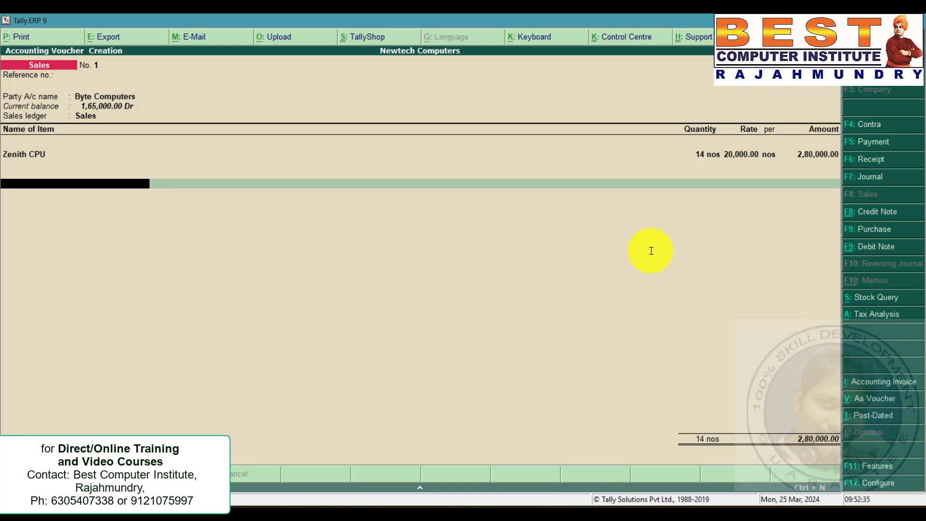
type("c")
key("Return")
key("Return")
type("s")
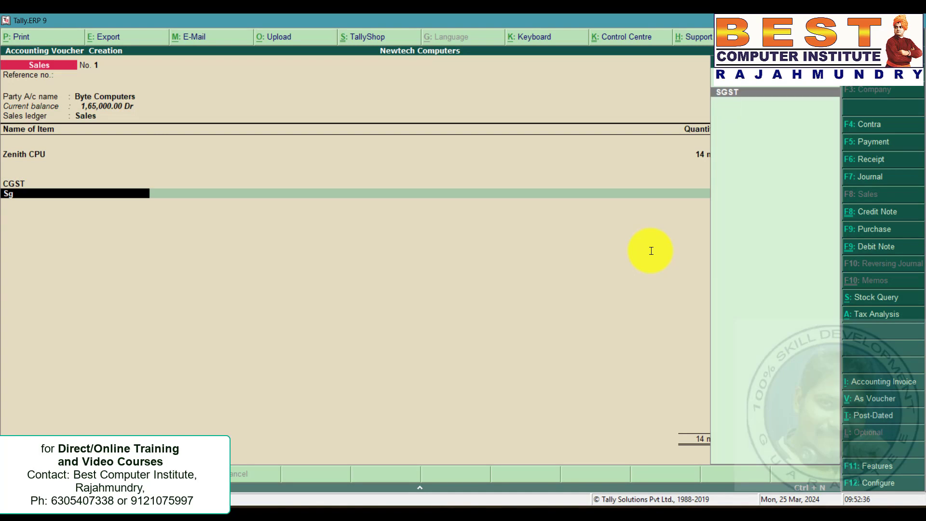
key("Return")
key("Return")
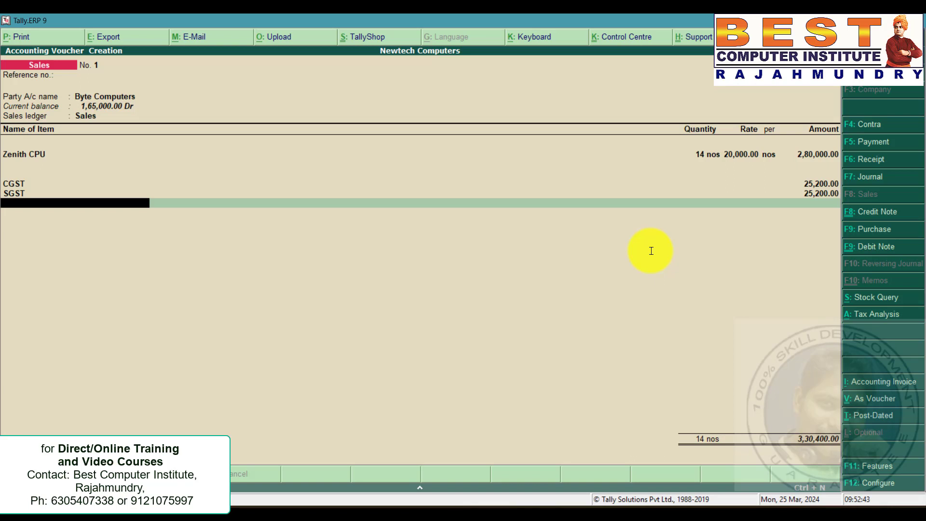
key("Return")
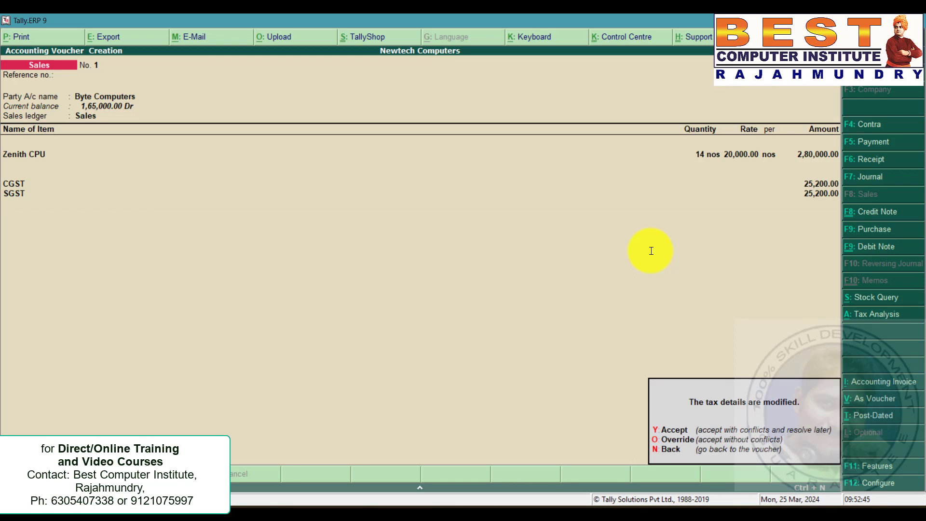
key("y")
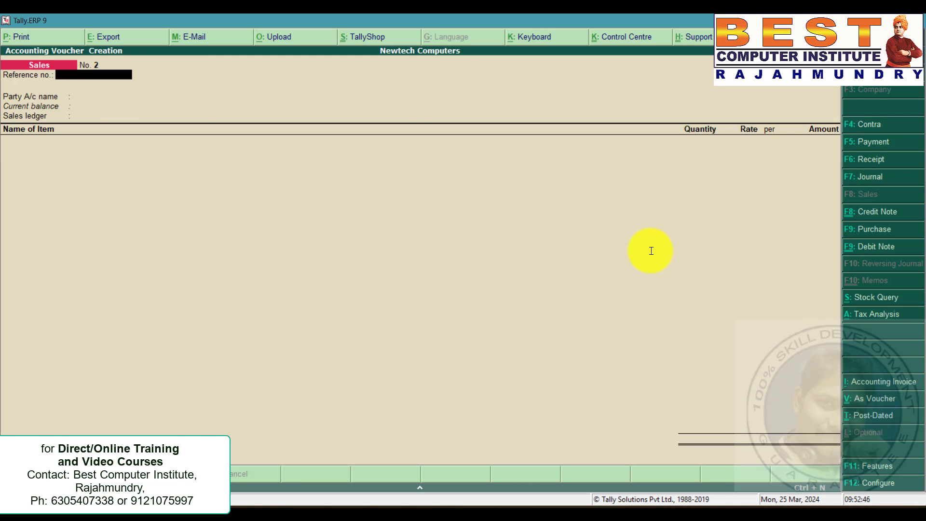
Review the sales return entry in the problem statement and open a new Credit Note voucher.
key("alt+Tab")
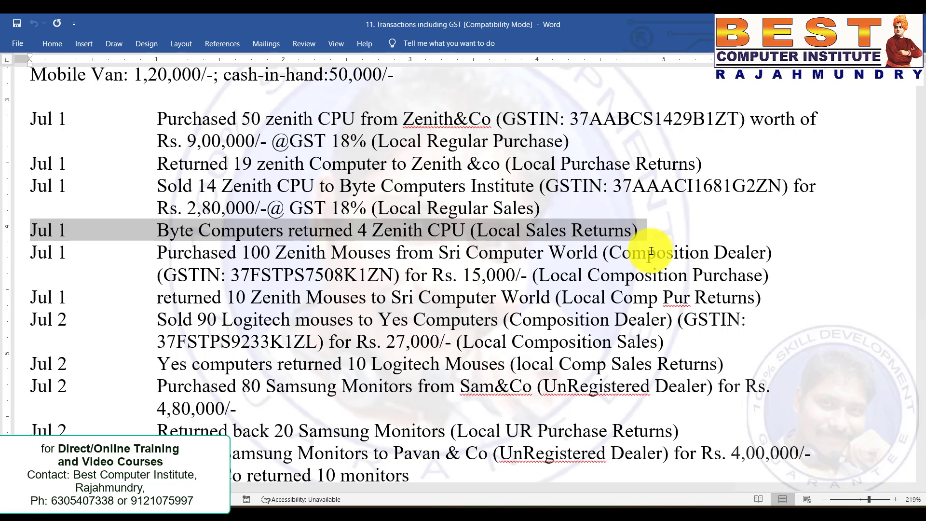
key("Right")
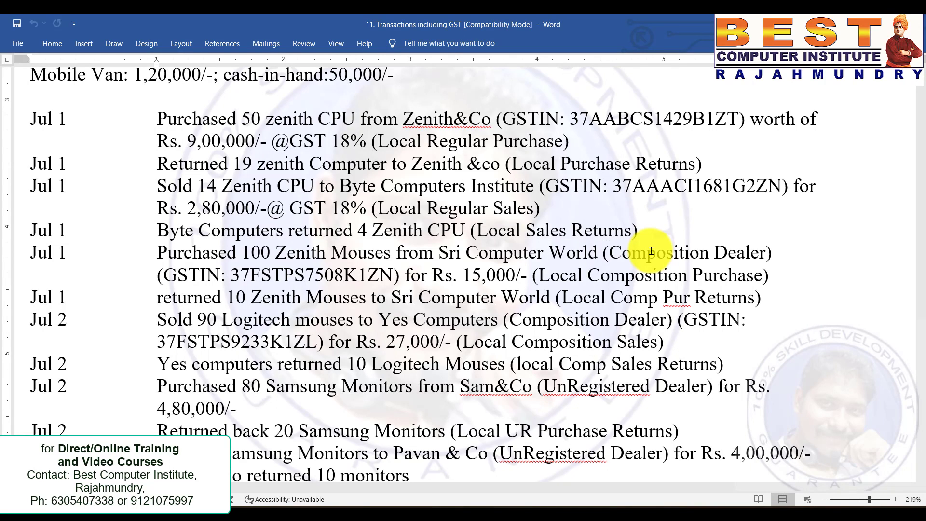
key("alt+Tab")
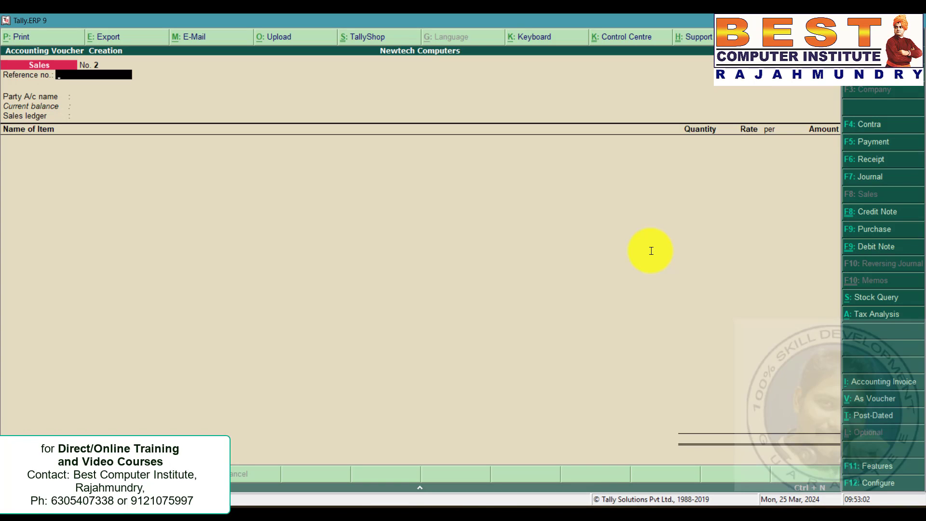
key("ctrl+F8")
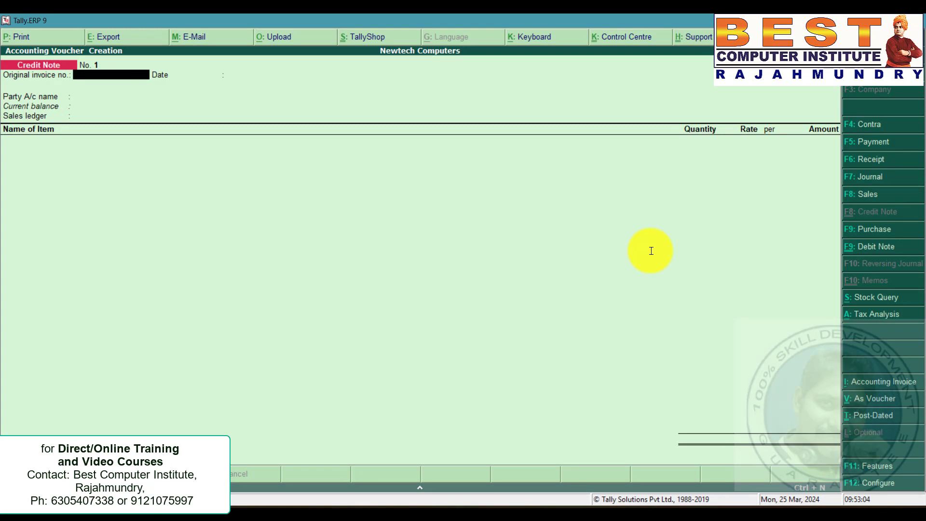
Select Byte Computers as the credit note party and accept the Sales Taxable GST classification.
key("Return")
key("Return")
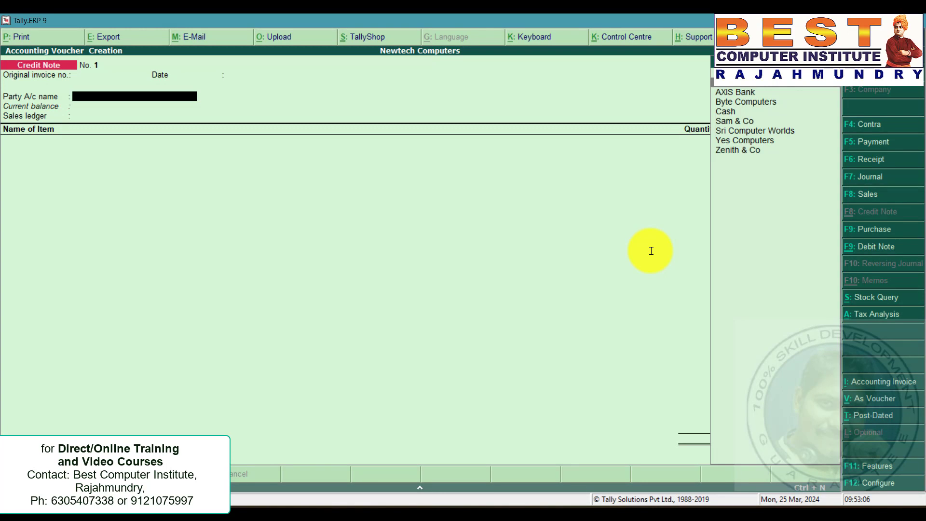
key("Down")
key("Return")
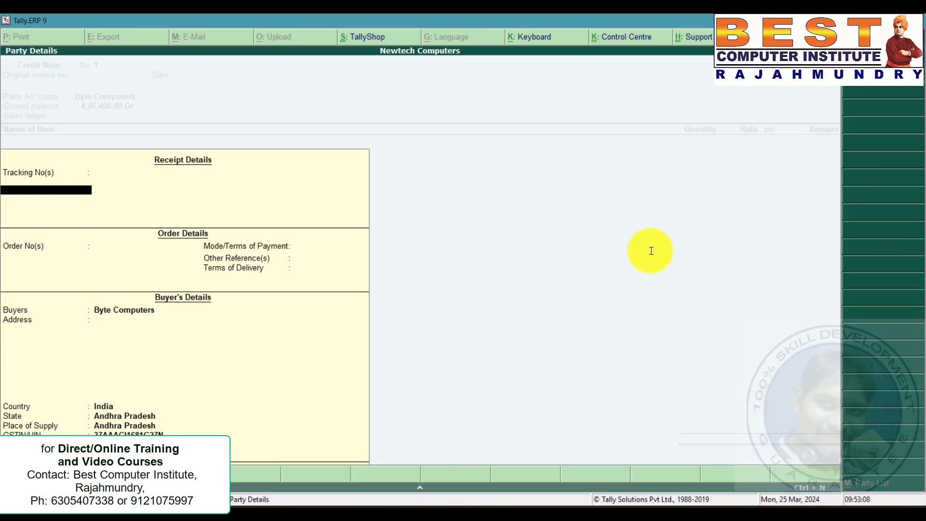
key("ctrl+a")
key("Return")
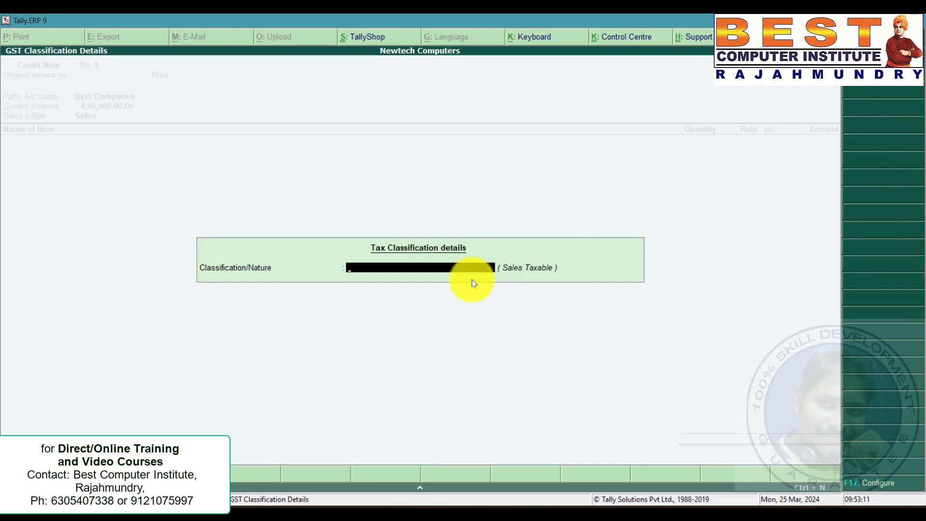
key("Return")
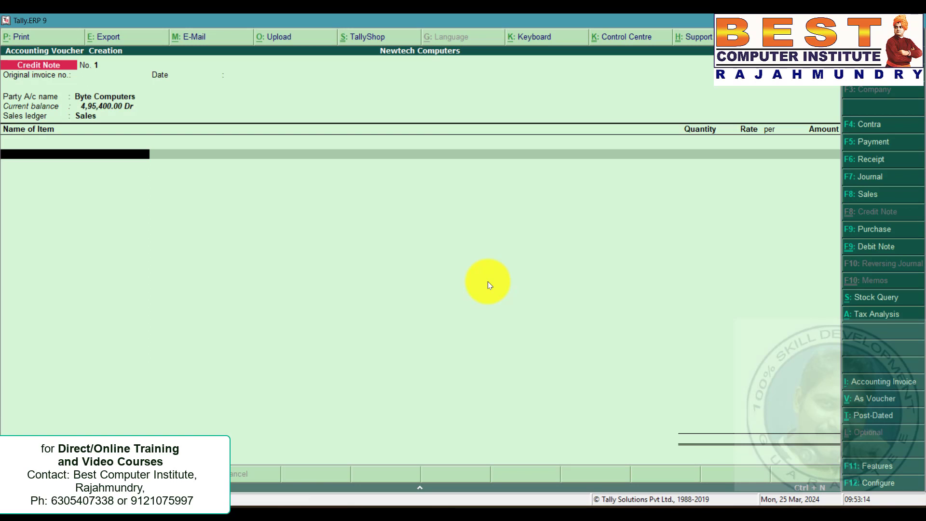
Add 4 Zenith CPU to the credit note, checking the return quantity in the problem statement.
type("ze")
key("Return")
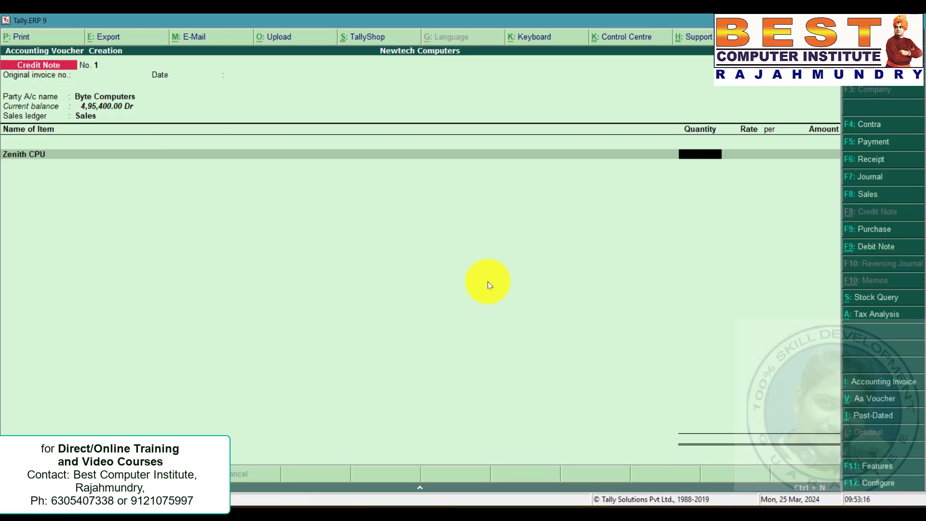
key("alt+Tab")
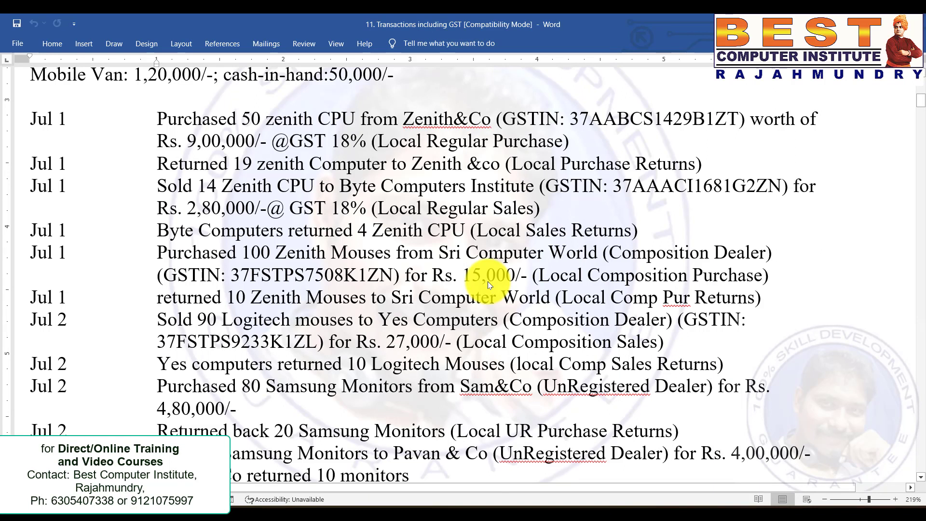
key("alt+Tab")
type("4")
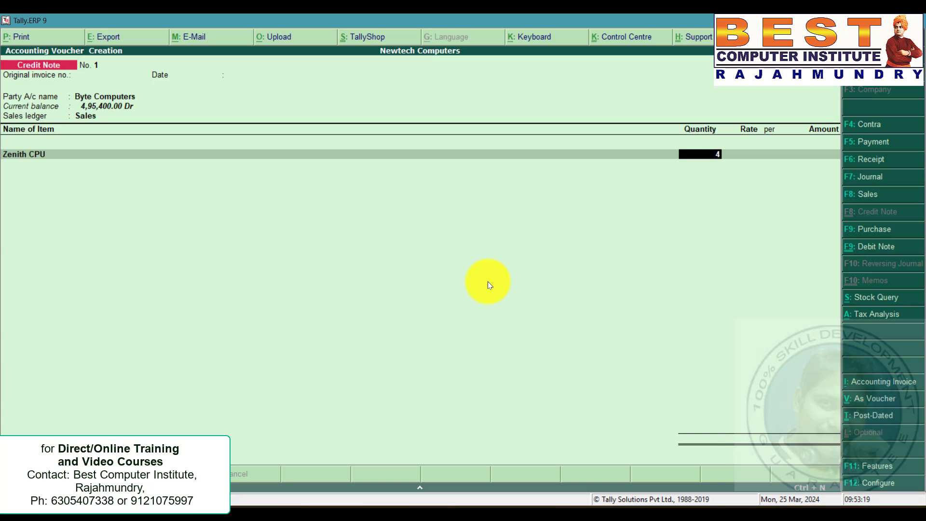
key("Return")
key("Return")
key("Return")
key("Return")
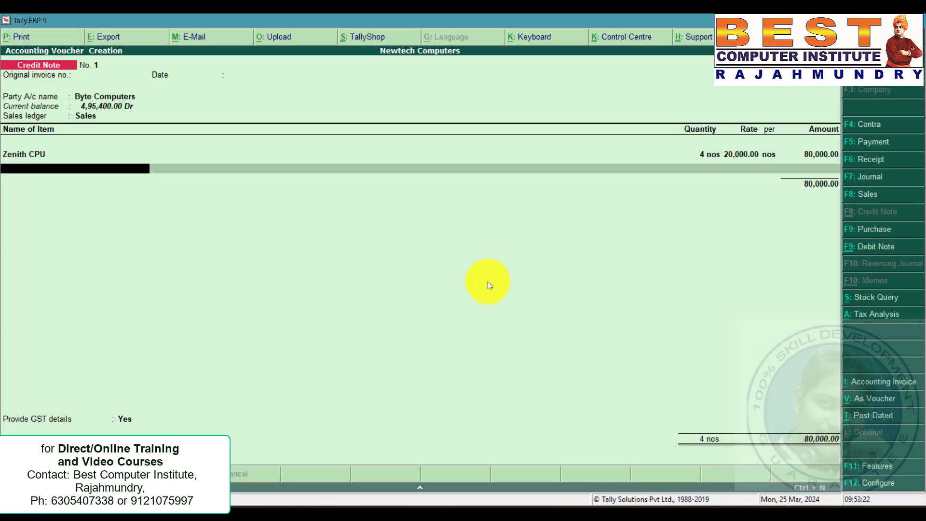
Add the CGST and SGST ledgers to the credit note and save it.
key("Return")
type("C")
key("Return")
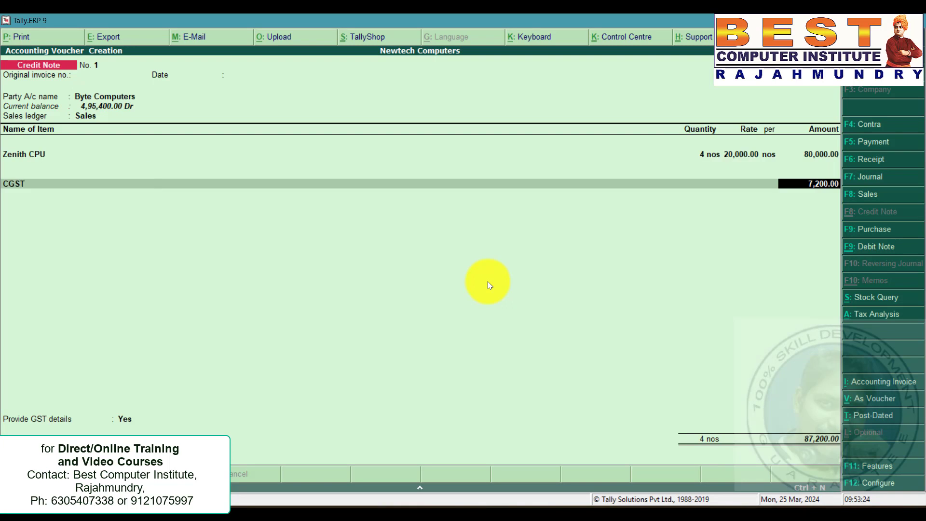
key("Return")
type("SG")
key("Return")
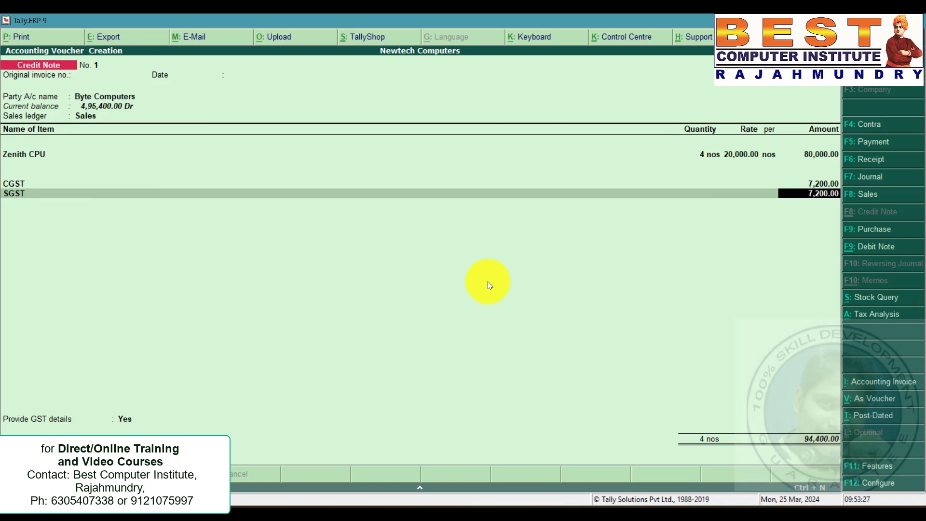
key("ctrl+a")
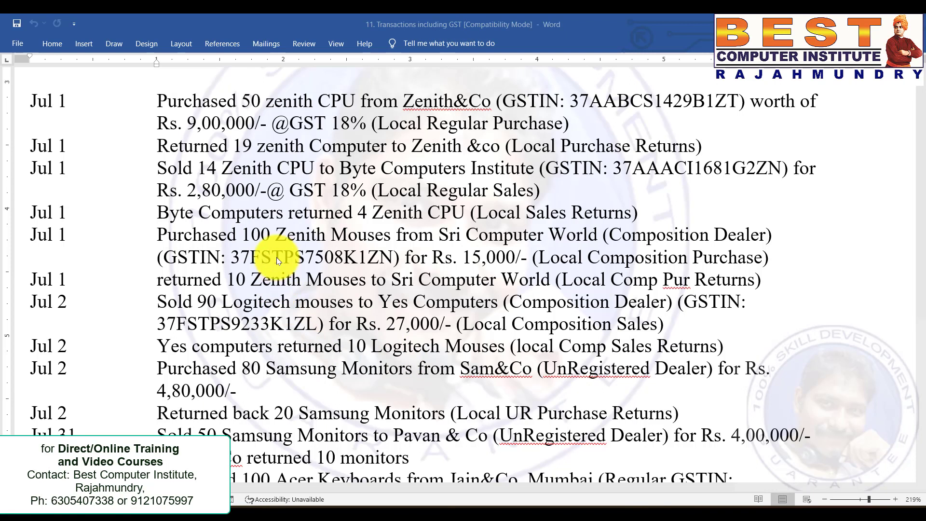
Review the Zenith Mouses composition purchase entry in the problem statement.
scroll(279, 246, "down", 2)
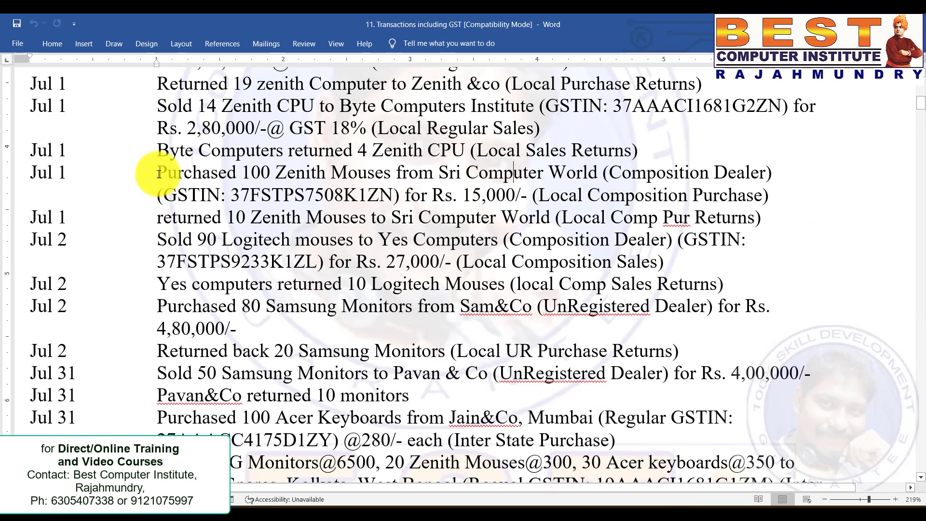
left_click_drag(160, 174, 754, 196)
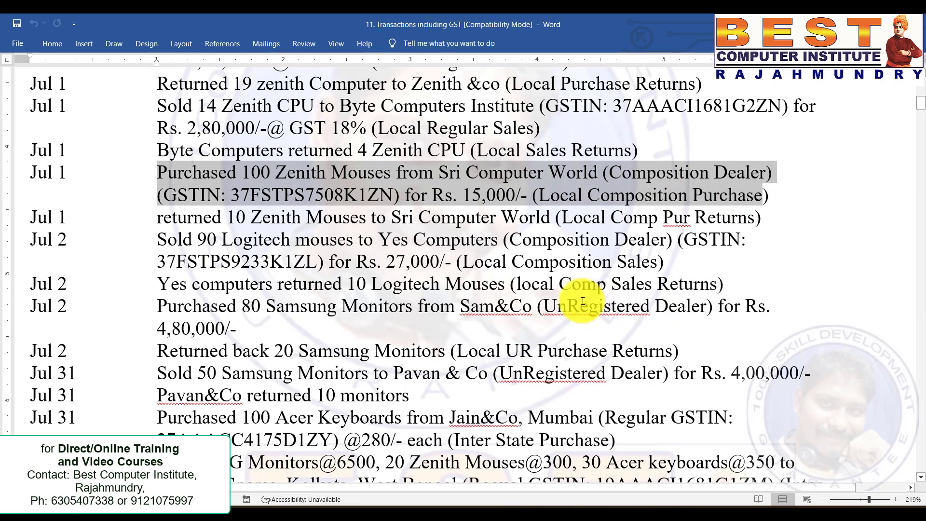
left_click_drag(538, 196, 760, 194)
left_click(196, 193)
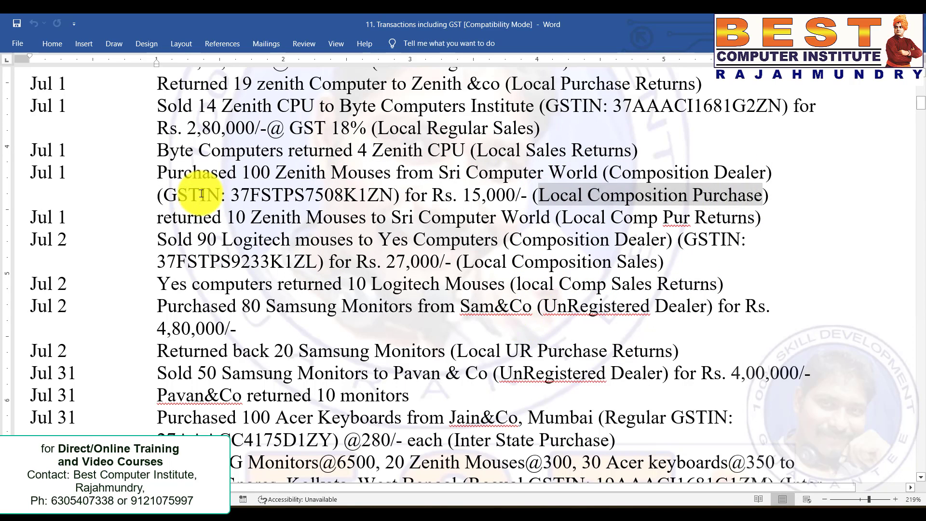
left_click_drag(145, 176, 776, 192)
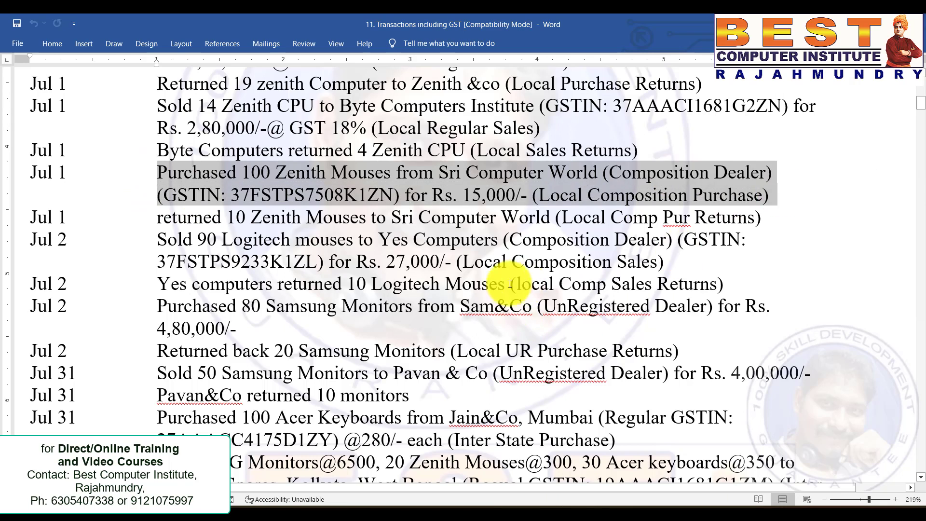
key("alt+Tab")
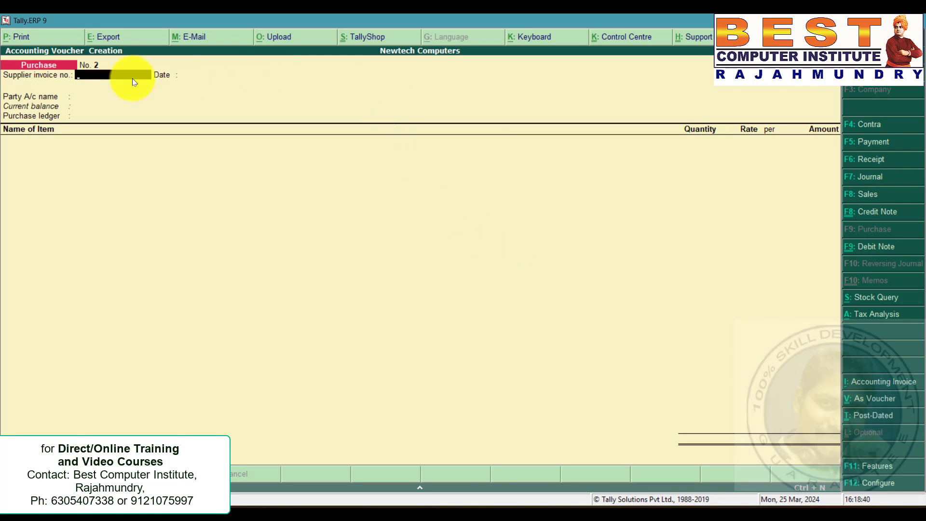
Select Sri Computer Worlds as the purchase party and accept the party details.
key("Return")
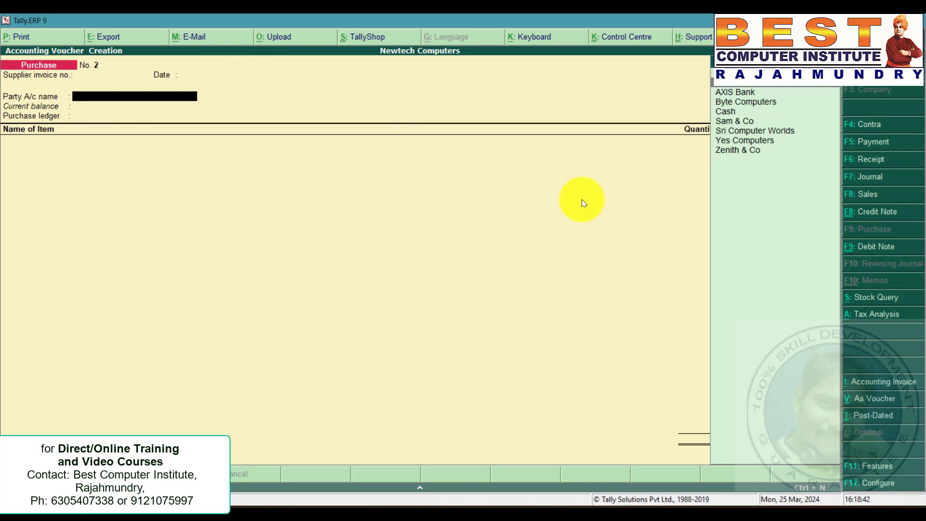
left_click(747, 130)
key("Return")
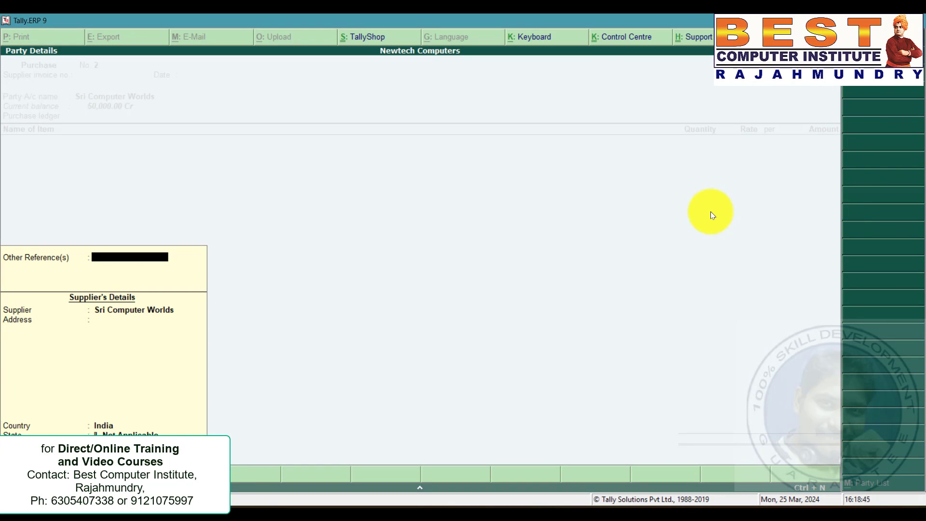
key("ctrl+a")
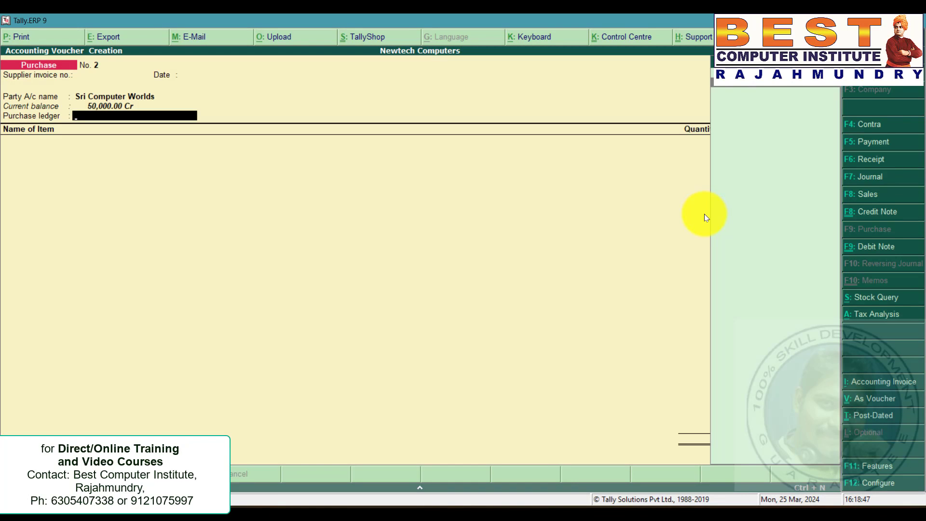
Alter the Sri Computer Worlds ledger, setting its state to Andhra Pradesh and registration type to Composition.
key("BackSpace")
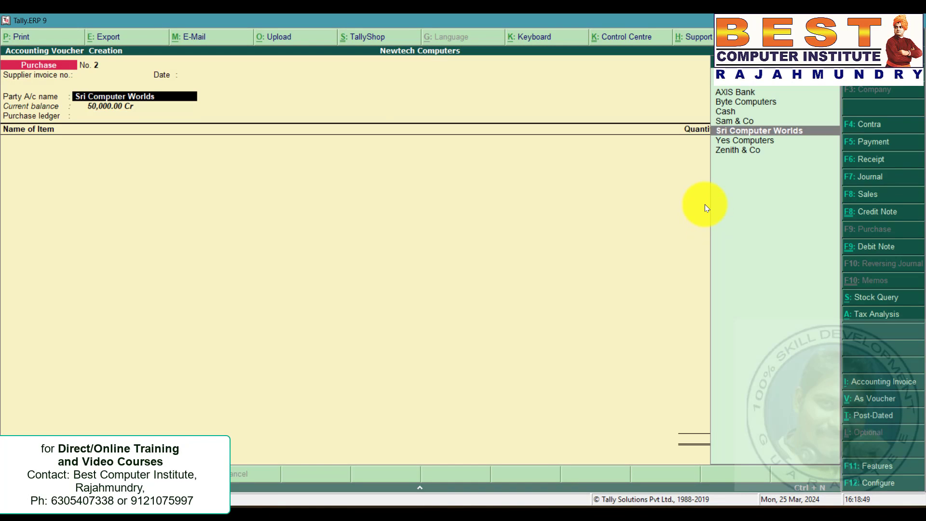
key("ctrl+Return")
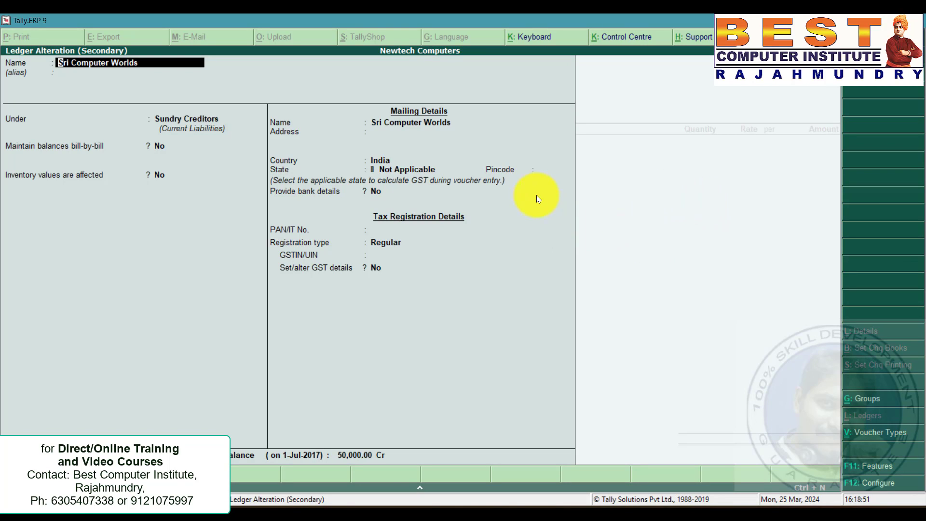
left_click(410, 170)
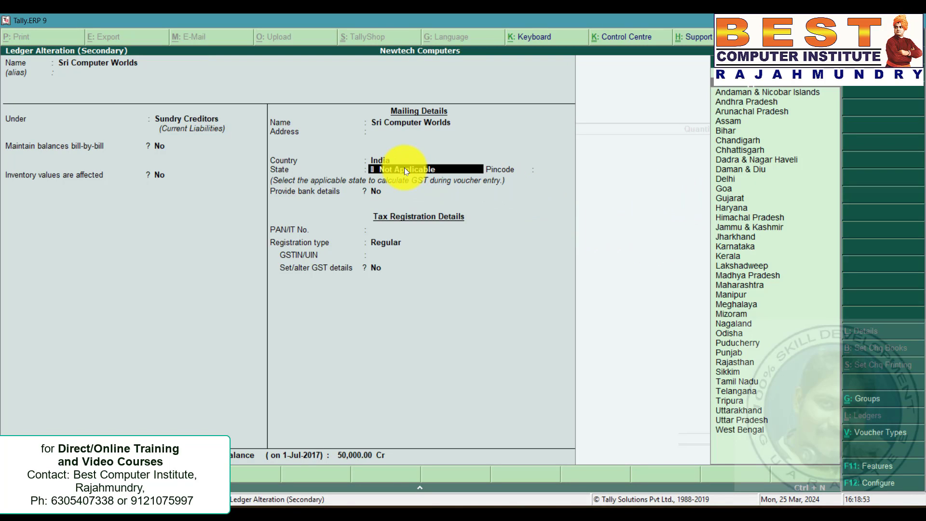
key("Down")
key("Down")
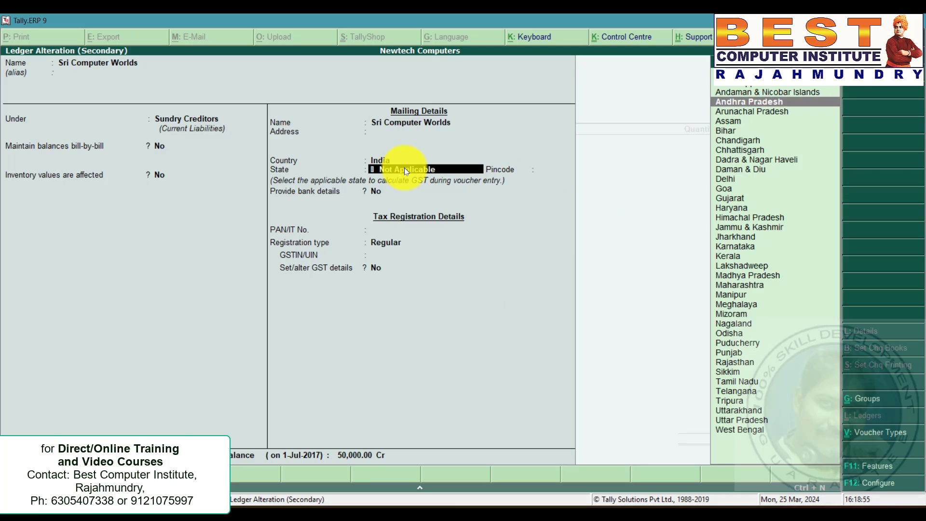
key("Return")
key("Return")
key("Return")
key("Return")
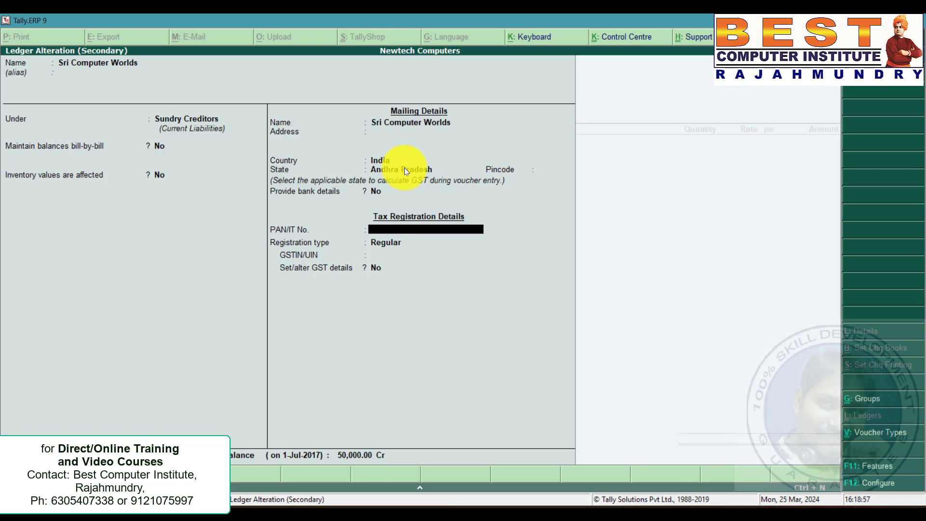
key("Up")
key("Up")
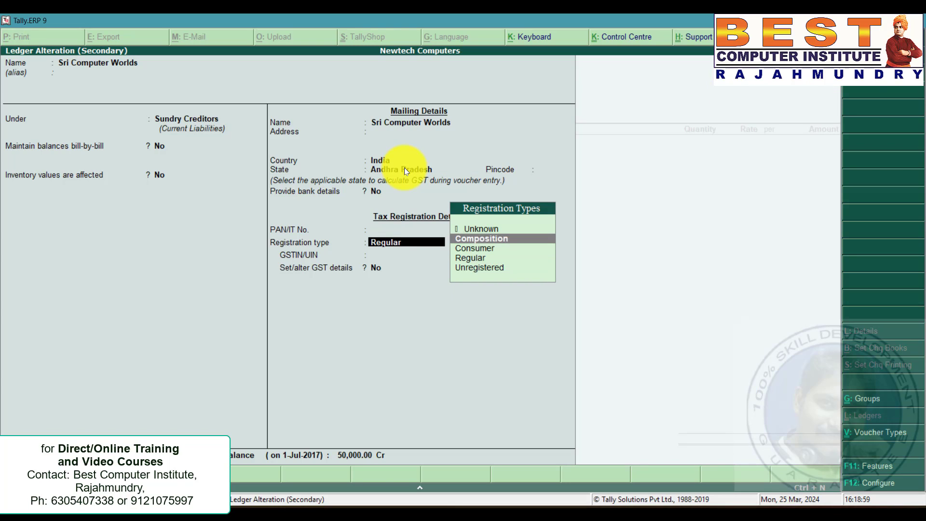
key("Return")
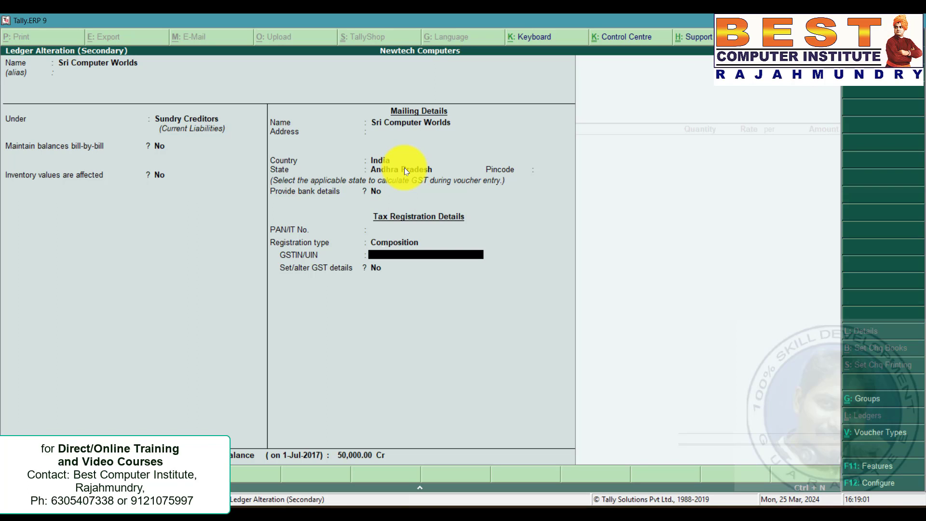
Copy the supplier's GSTIN from the problem statement into the ledger and save the ledger.
key("alt+Tab")
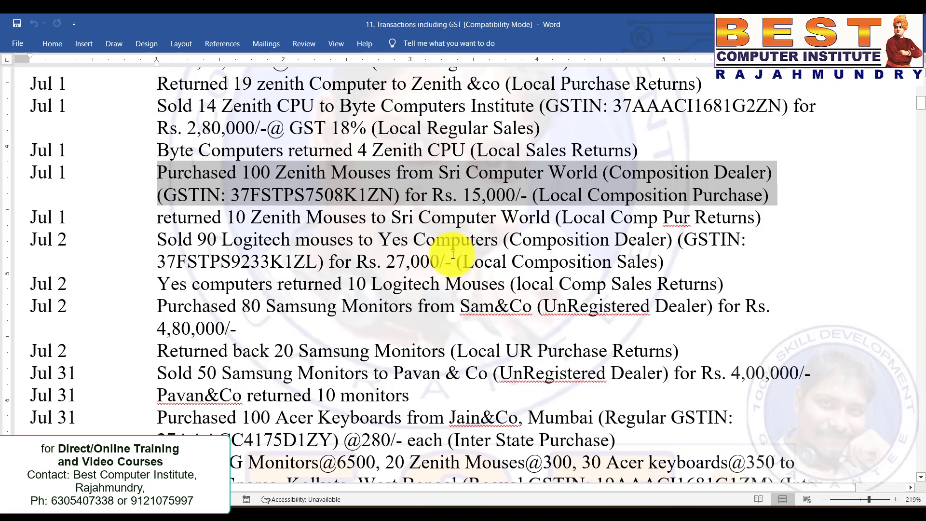
left_click(467, 244)
left_click_drag(230, 195, 393, 195)
key("ctrl+c")
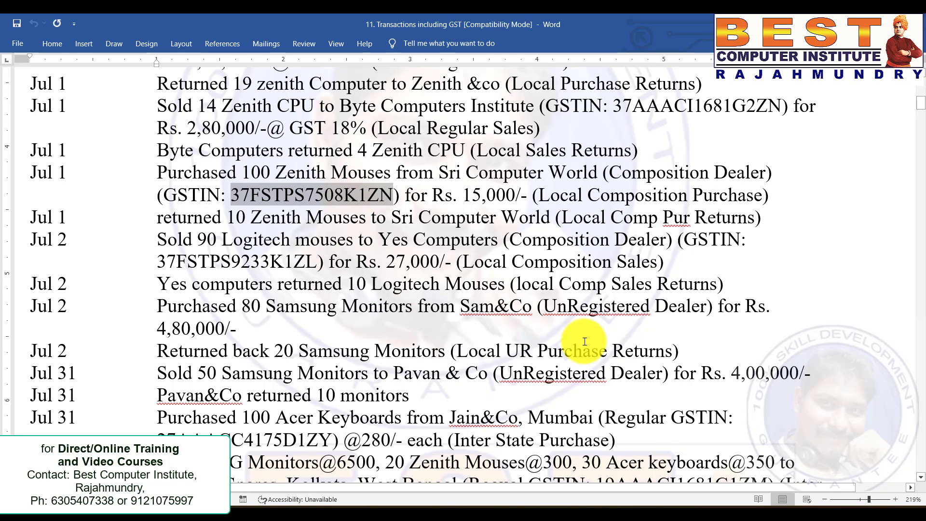
key("alt+Tab")
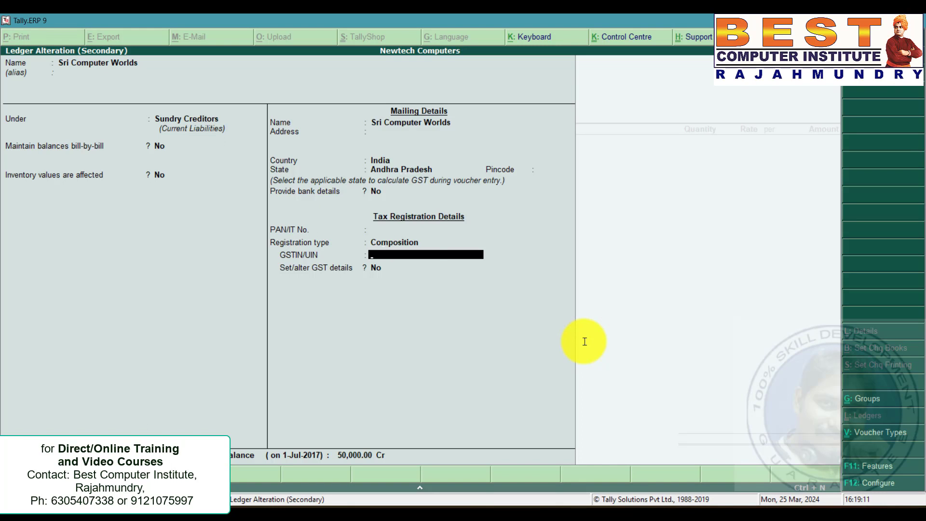
key("ctrl+alt+v")
key("Return")
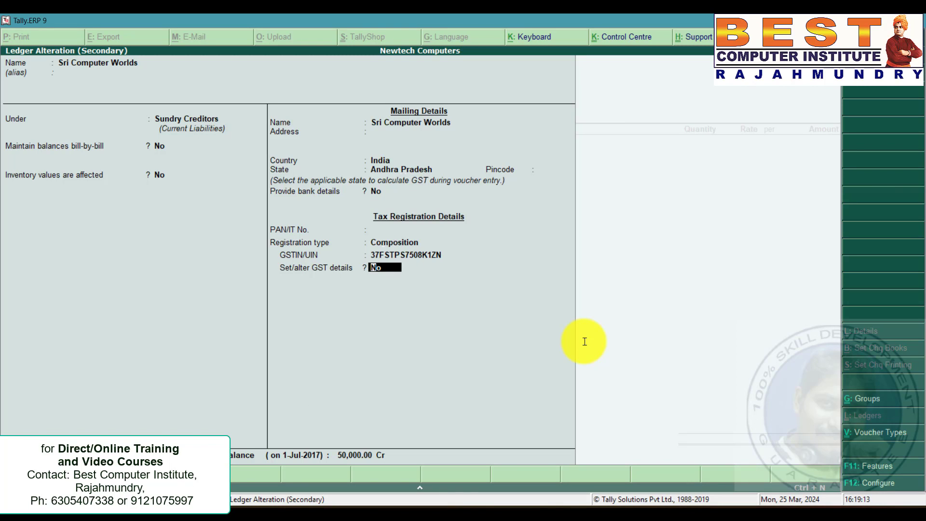
key("ctrl+a")
key("ctrl+a")
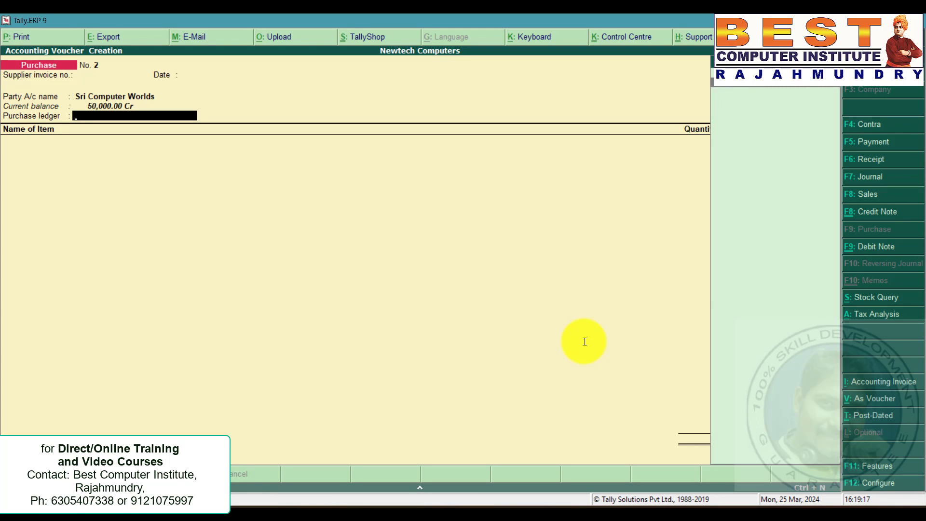
Accept Purchases as the purchase ledger and classify it as Purchase From Composition Dealer.
key("Return")
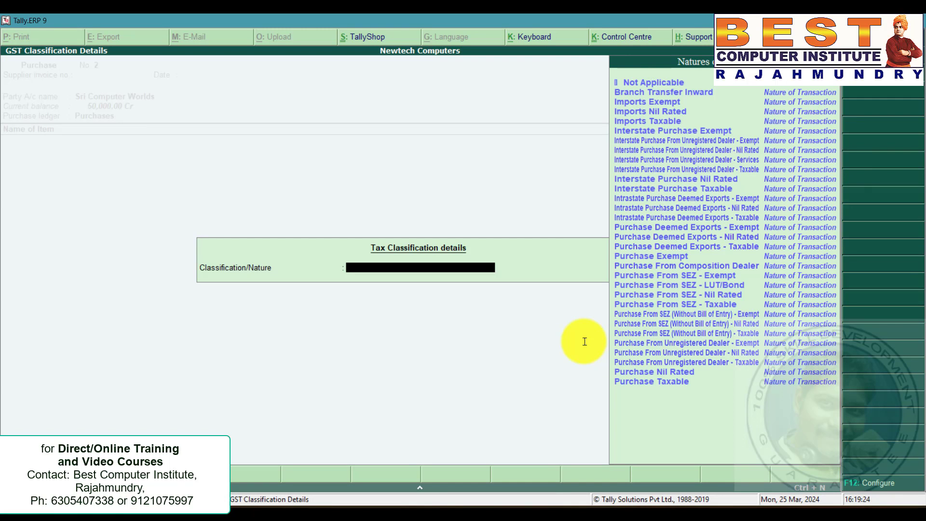
key("Down")
key("Down")
key("Down")
key("Down")
key("Down")
key("Down")
key("Down")
key("Down")
key("Down")
key("Down")
key("Down")
key("Down")
key("Down")
key("Down")
key("Down")
key("Down")
key("Down")
key("Down")
key("Down")
key("Down")
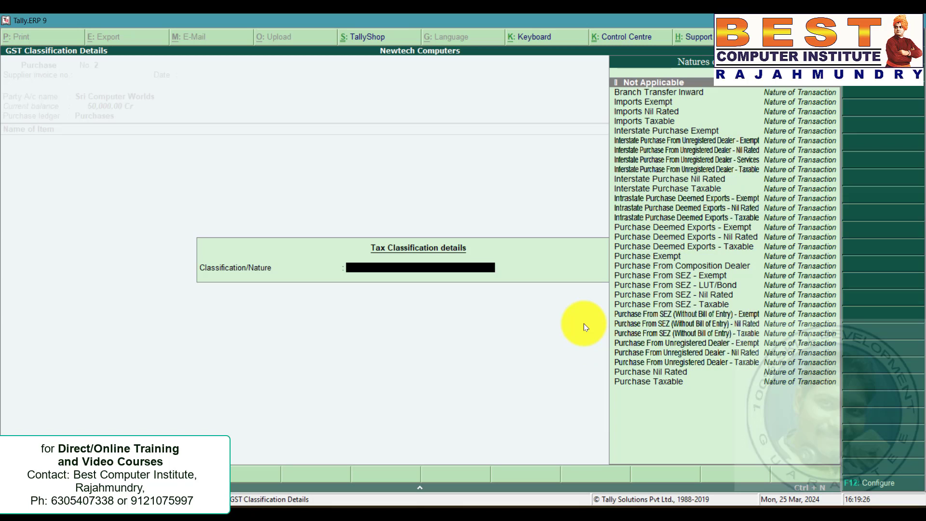
key("Up")
key("Up")
key("Up")
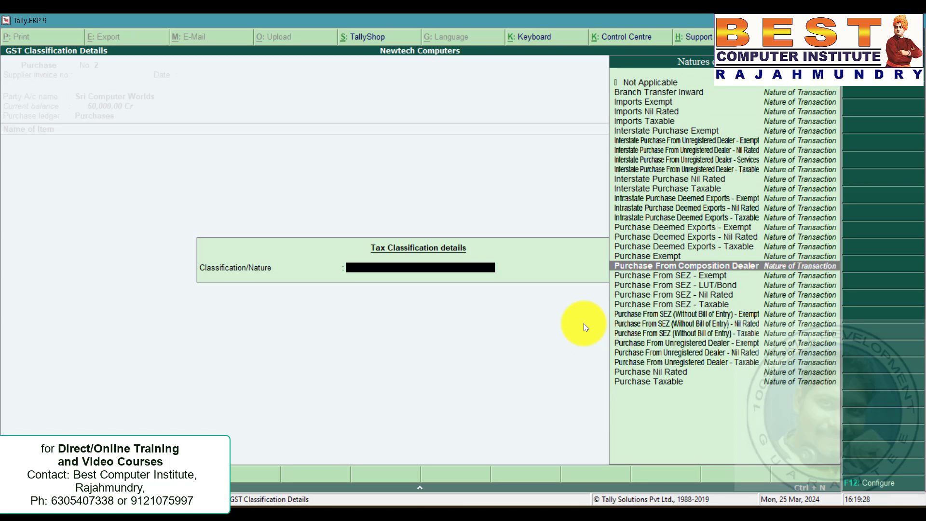
key("Return")
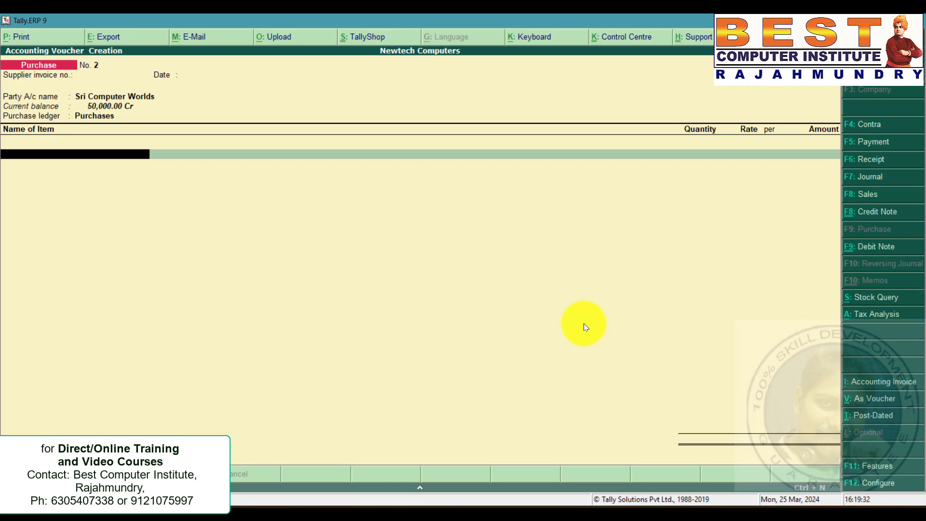
Check the quantity and item name of the composition purchase in the problem statement.
key("alt+Tab")
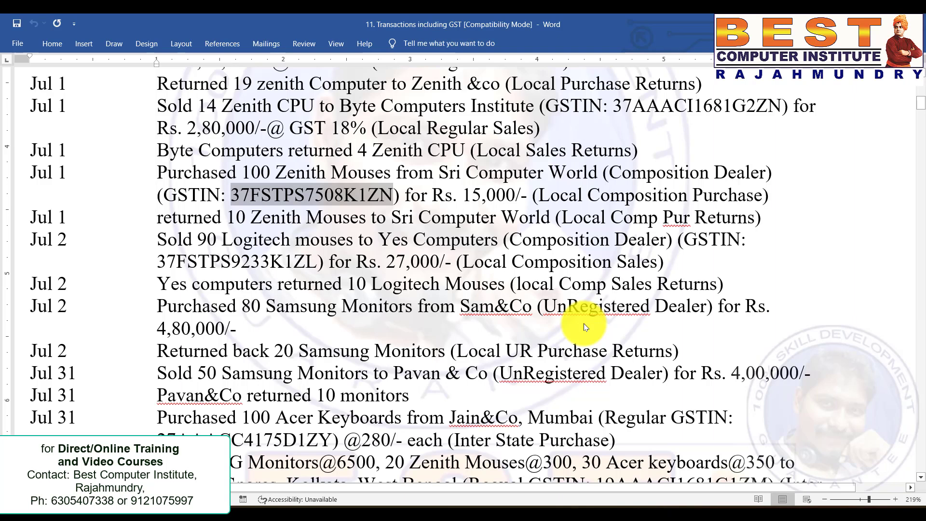
key("Up")
key("Right")
key("Right")
key("Right")
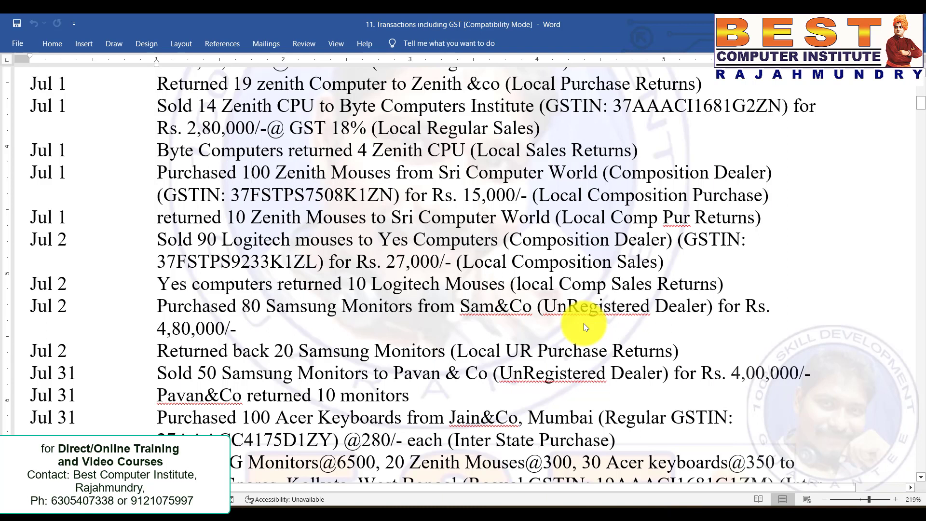
key("Left")
key("shift+Right")
key("shift+Right")
key("shift+Right")
key("shift+Right")
key("shift+Right")
key("shift+Right")
key("shift+Right")
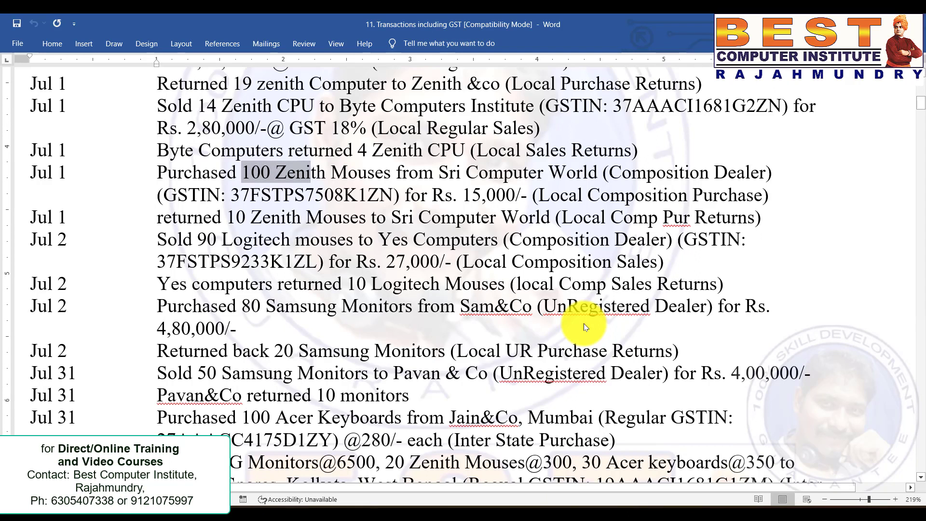
key("alt+Tab")
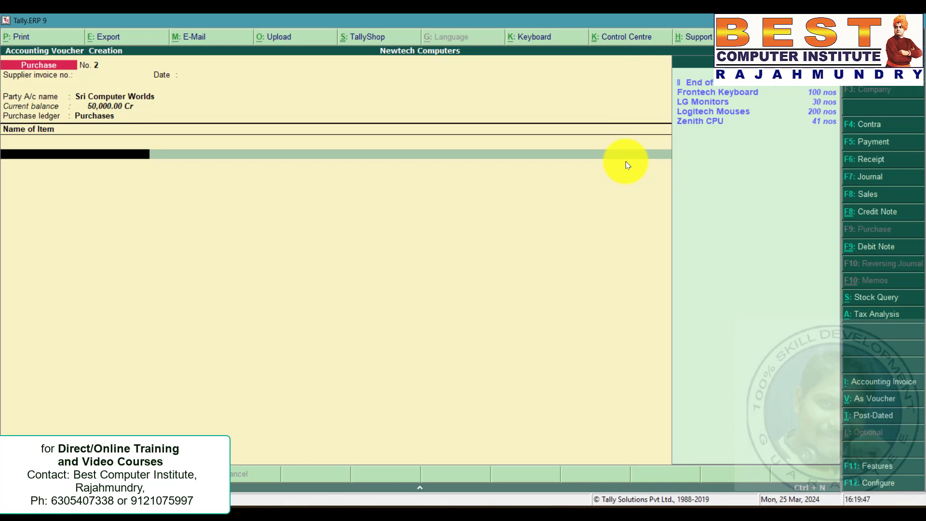
Create a new stock item Zenith Mouses under the Mouses group with nos units and save it.
key("alt+c")
type("Zenith Mou")
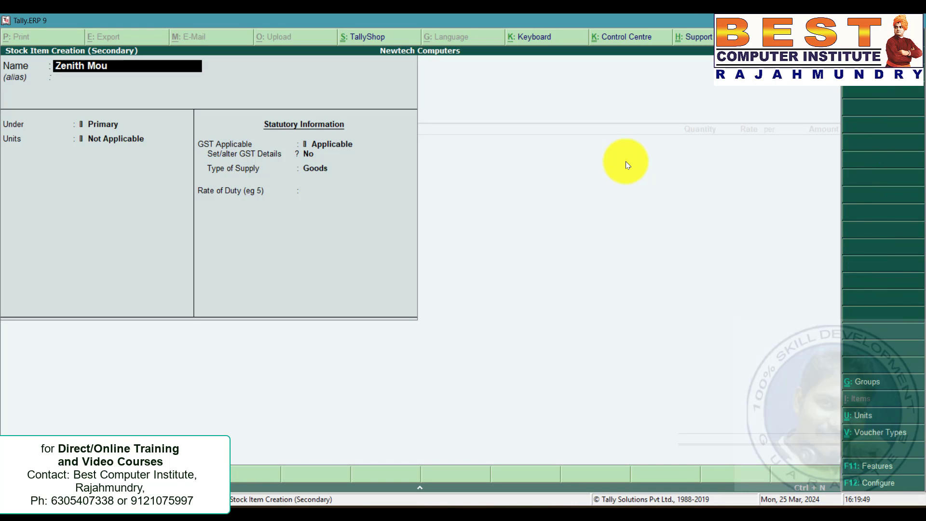
type("ses")
key("Return")
key("Down")
key("Down")
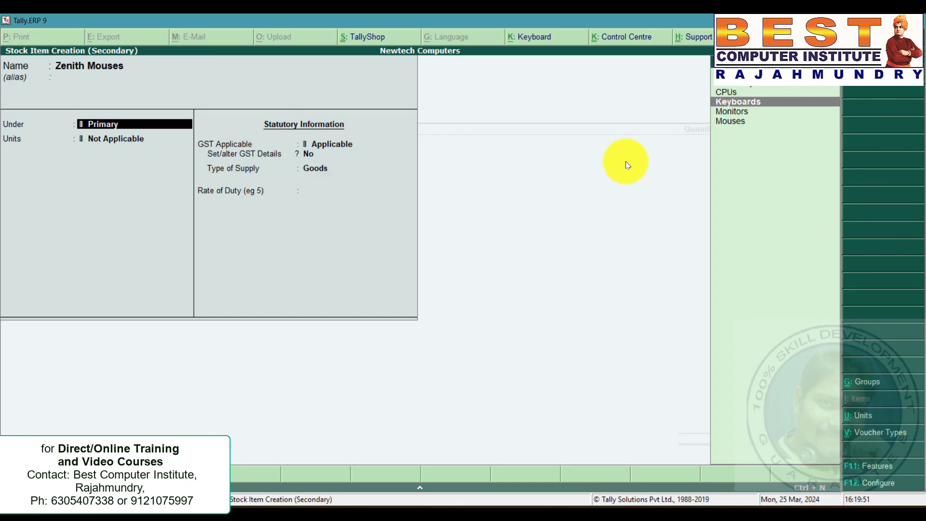
key("Down")
key("Down")
key("Return")
key("Return")
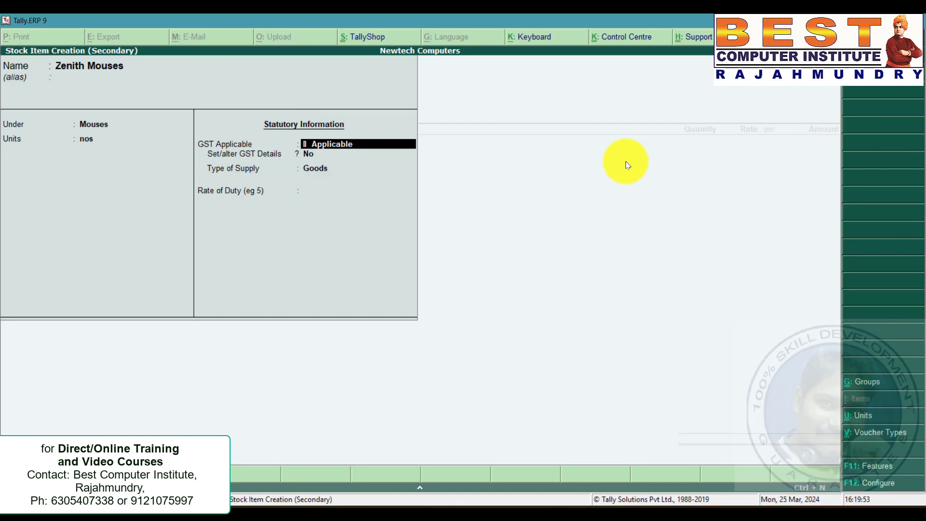
key("ctrl+a")
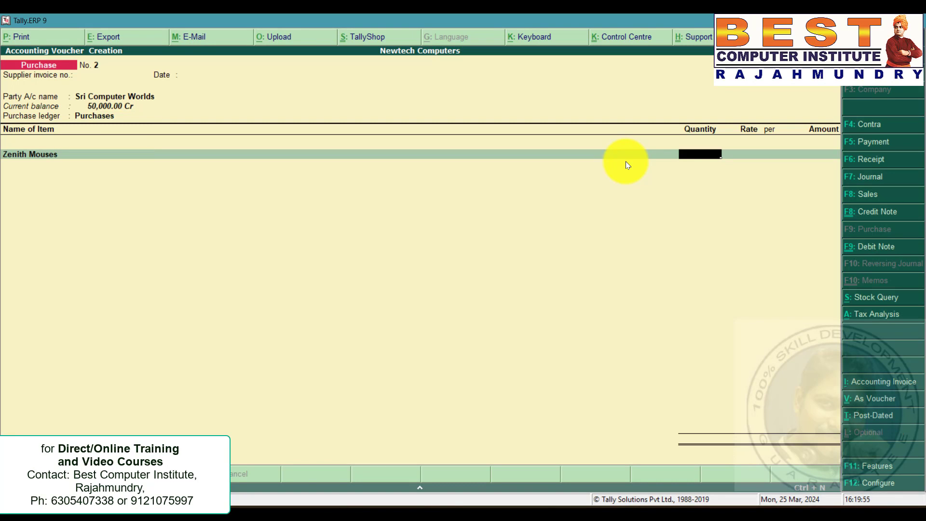
Enter a quantity of 100 for Zenith Mouses, checking the purchase amount in the problem statement.
type("1000")
key("BackSpace")
key("Return")
key("alt+Tab")
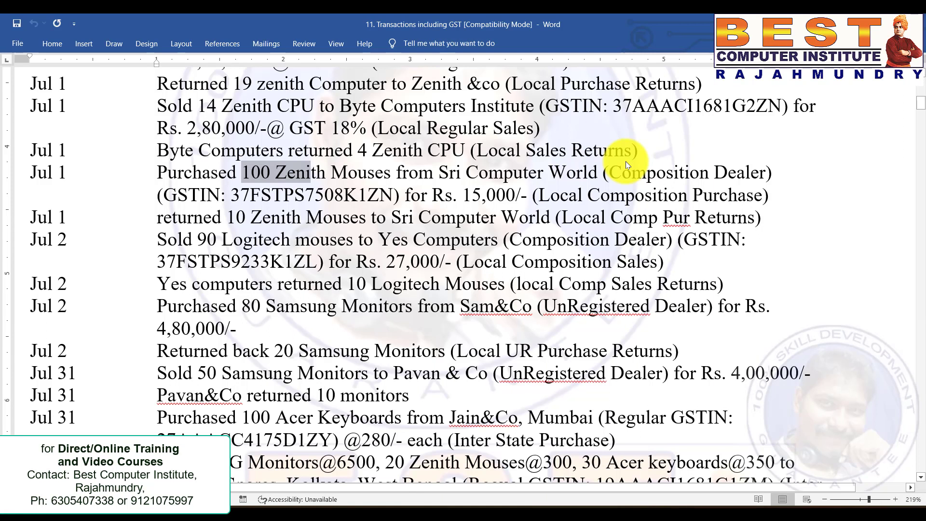
key("Down")
key("Right")
key("Right")
key("Right")
key("Right")
key("Right")
key("Right")
key("Right")
key("Right")
key("Right")
key("Right")
key("Right")
key("Right")
key("Right")
key("Right")
key("Right")
key("Right")
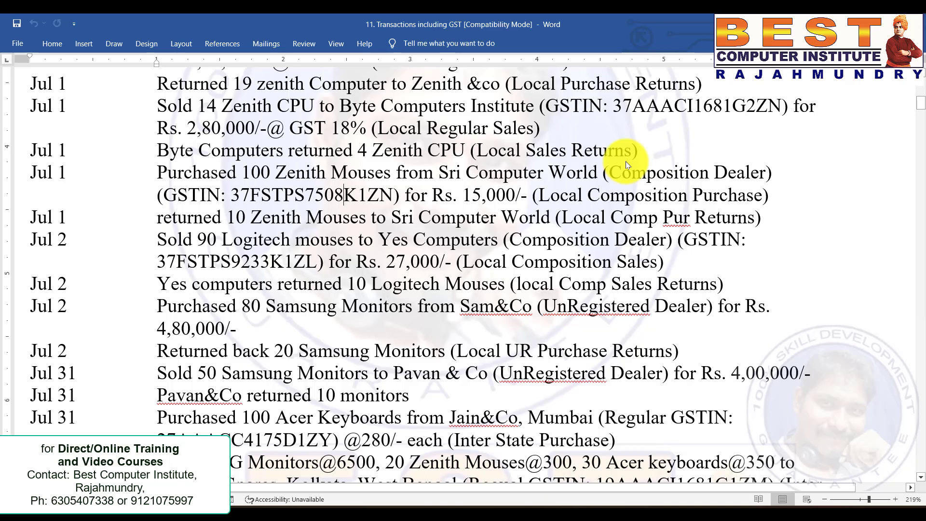
key("alt+Tab")
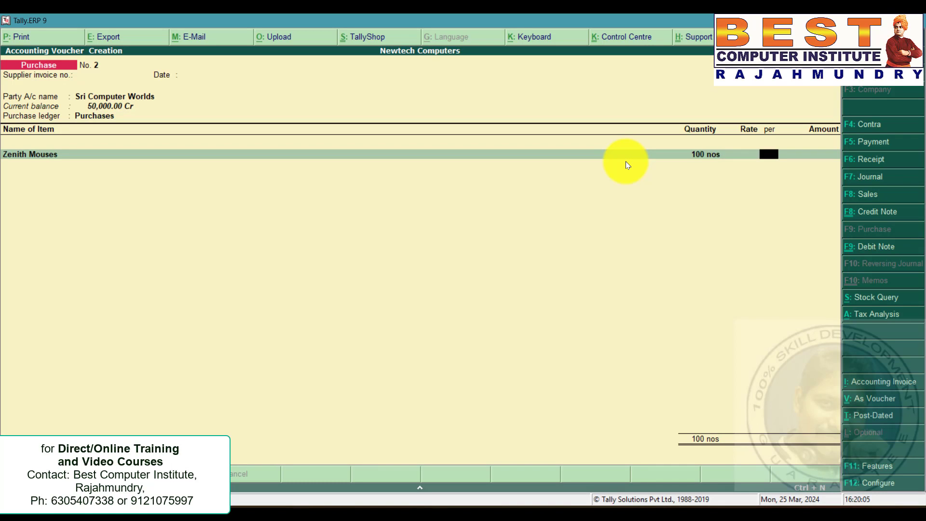
Set the item amount to 15,000 and save the composition purchase voucher.
type("15,000")
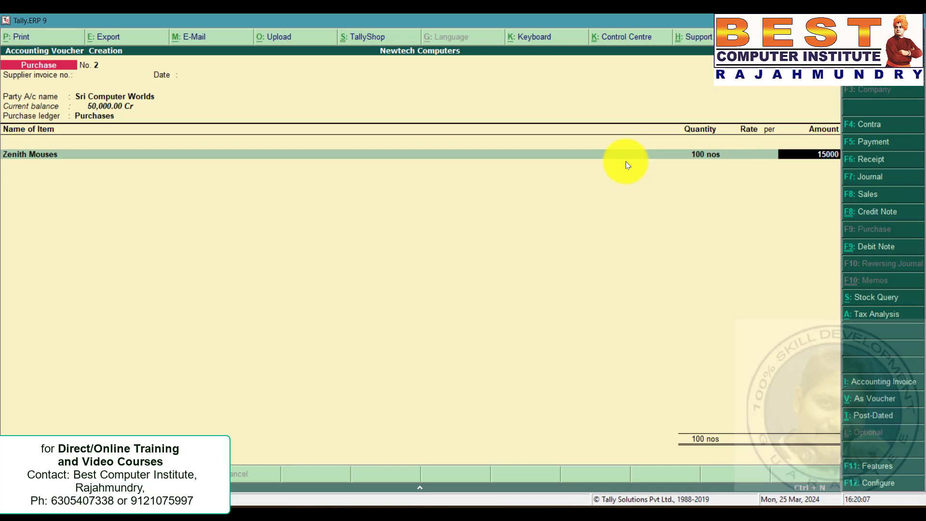
key("Return")
key("Return")
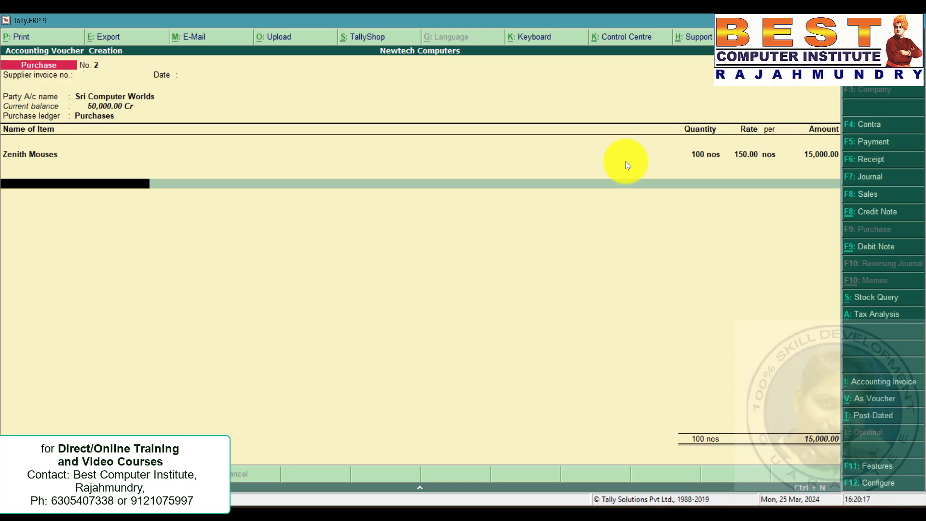
key("Return")
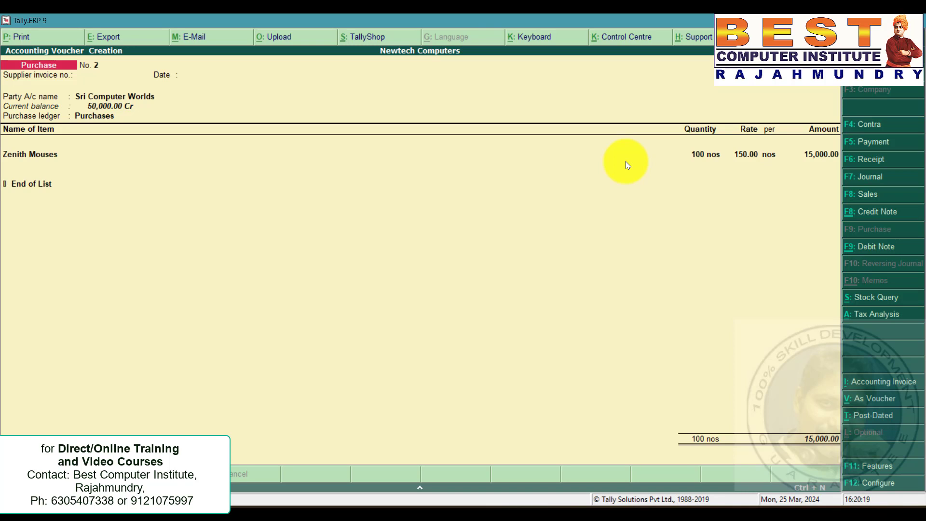
key("y")
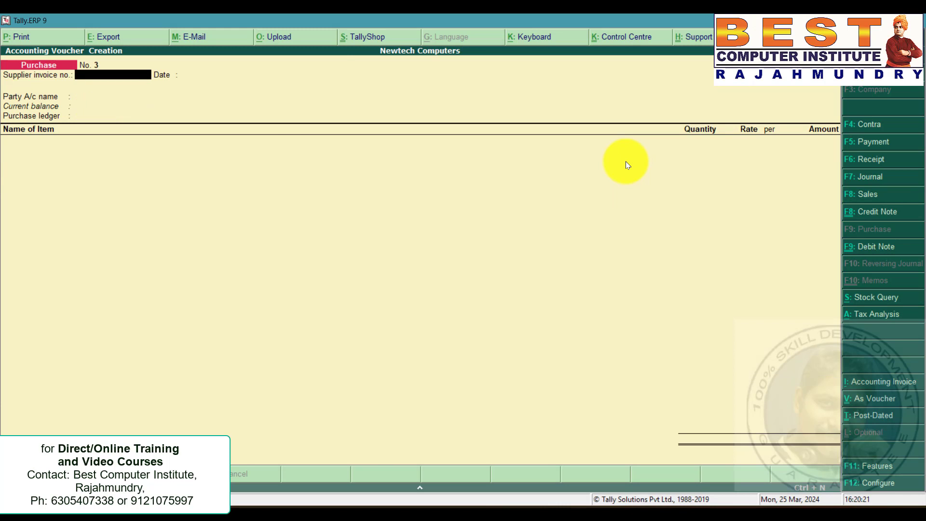
Read the Zenith Mouses return to Sri Computer World in the problem statement.
key("alt+Tab")
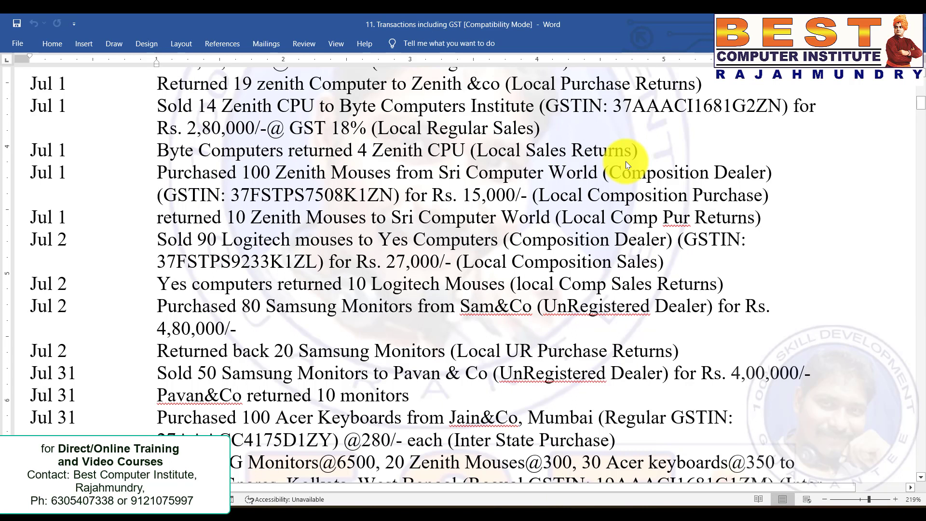
key("shift+Right")
key("shift+Right")
key("shift+Right")
key("shift+Right")
key("shift+Right")
key("shift+Right")
key("shift+Right")
key("shift+Right")
key("shift+Right")
key("shift+Right")
key("shift+Right")
key("shift+Right")
key("shift+Right")
key("shift+Right")
key("shift+Right")
key("shift+Right")
key("shift+Right")
key("shift+Right")
key("shift+Right")
key("shift+Right")
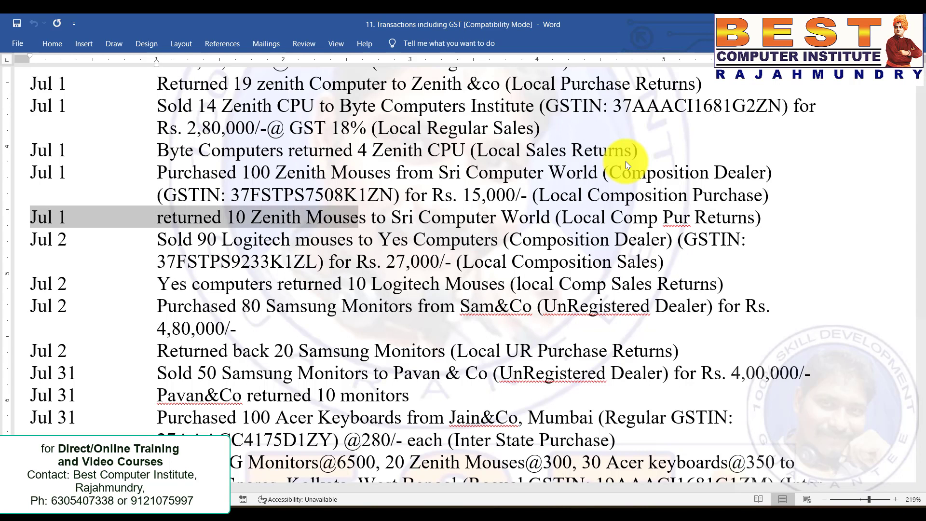
key("shift+Right")
key("shift+Right")
key("shift+Right")
key("shift+Right")
key("shift+Right")
key("shift+Right")
key("shift+Right")
key("shift+Right")
key("shift+Right")
key("shift+Right")
key("shift+Right")
key("shift+Right")
key("shift+Right")
key("shift+Right")
key("shift+Right")
key("shift+Right")
key("shift+Right")
key("shift+Right")
key("shift+Right")
key("shift+Right")
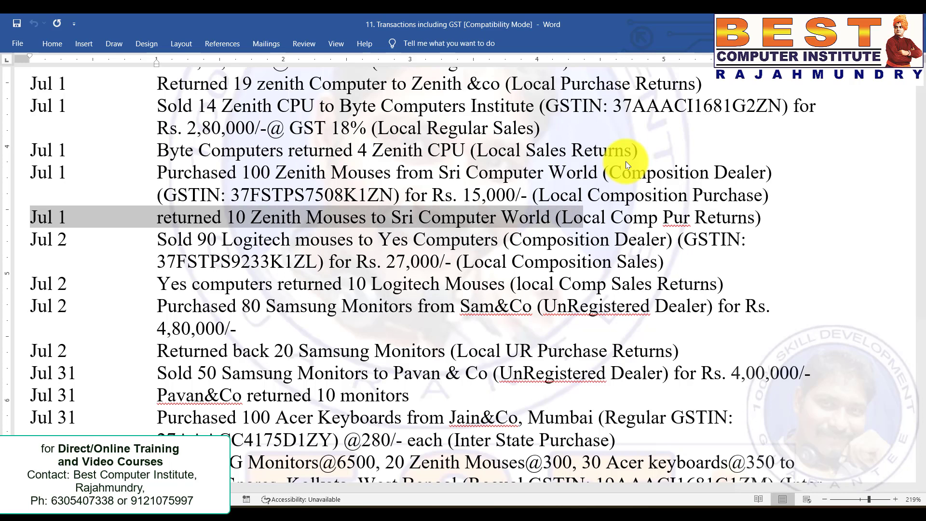
key("alt+Tab")
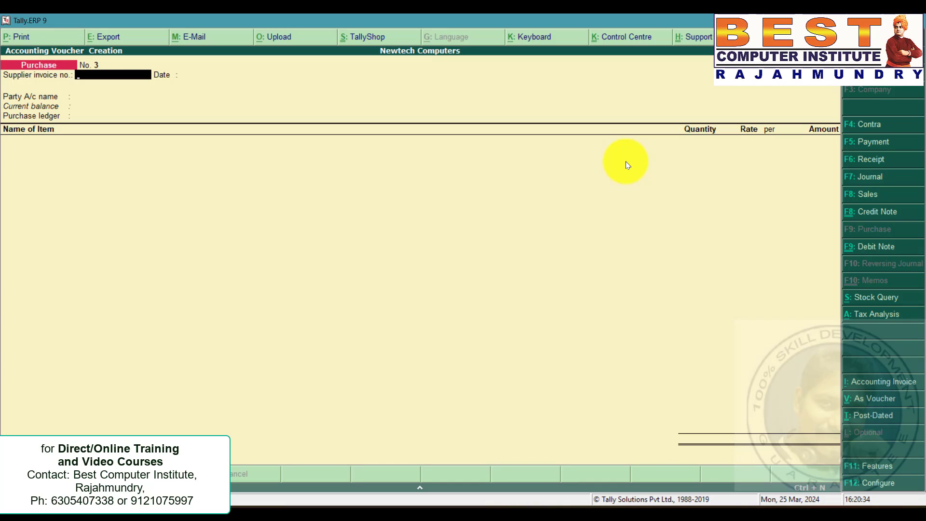
Start a debit note for Sri Computer Worlds with Purchases ledger, classified as Purchase From Composition Dealer.
key("ctrl+F9")
key("Return")
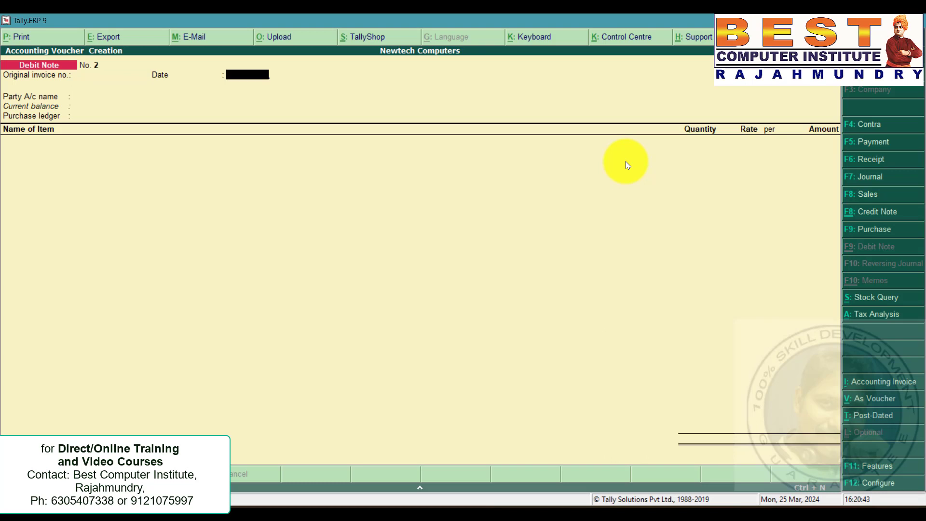
key("Return")
key("Down")
key("Down")
key("Down")
key("Down")
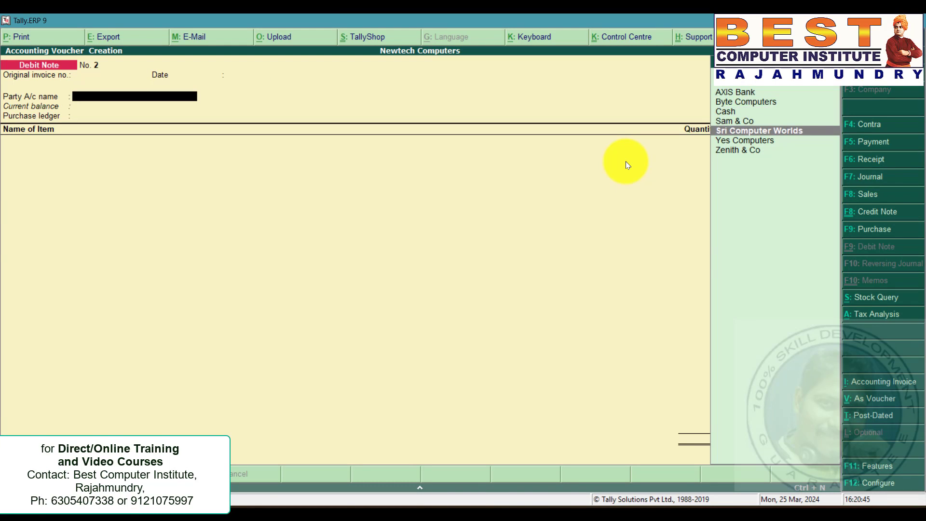
key("Return")
key("ctrl+a")
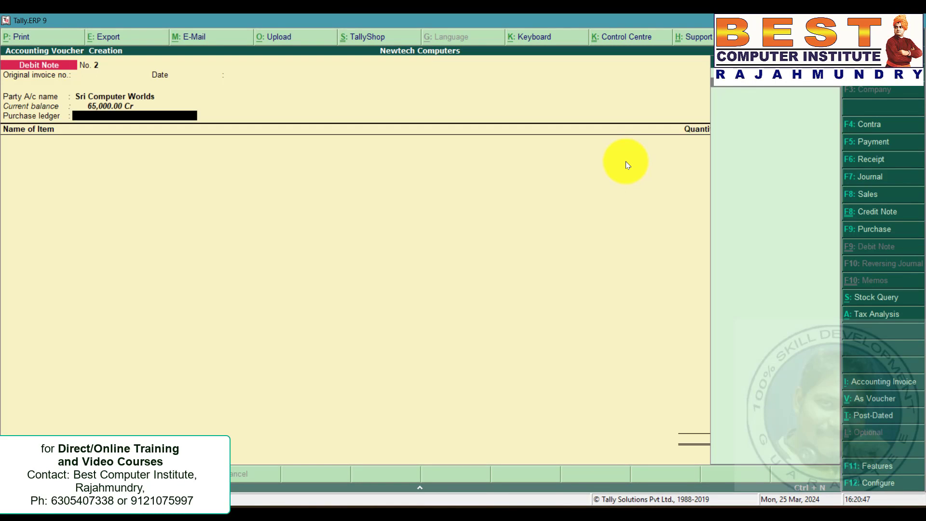
key("Return")
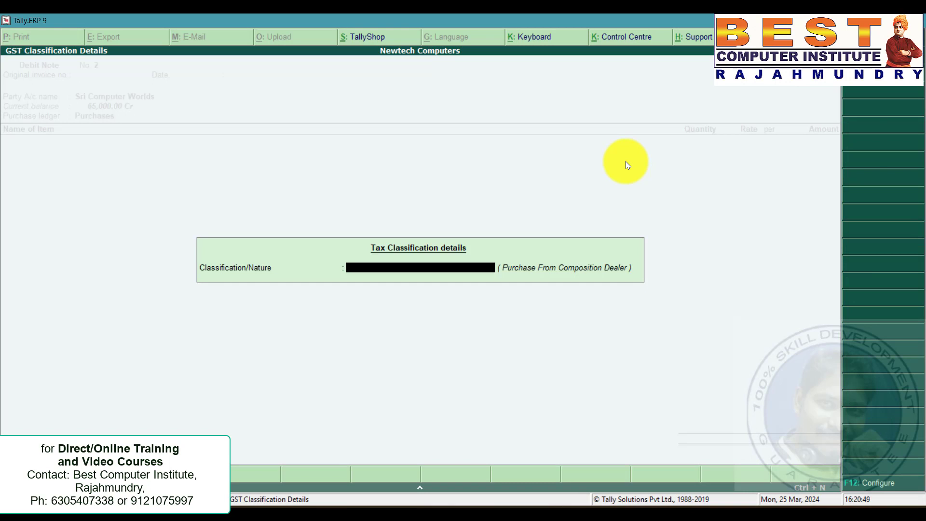
key("Return")
Return 10 Zenith Mouses at 150 each in the debit note and save it.
type("Ze")
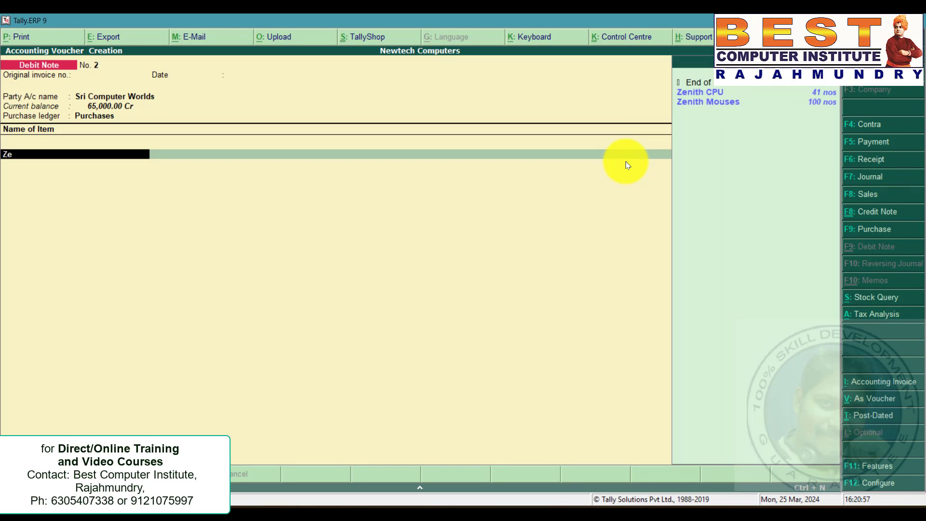
key("Down")
key("Return")
type("10")
key("Return")
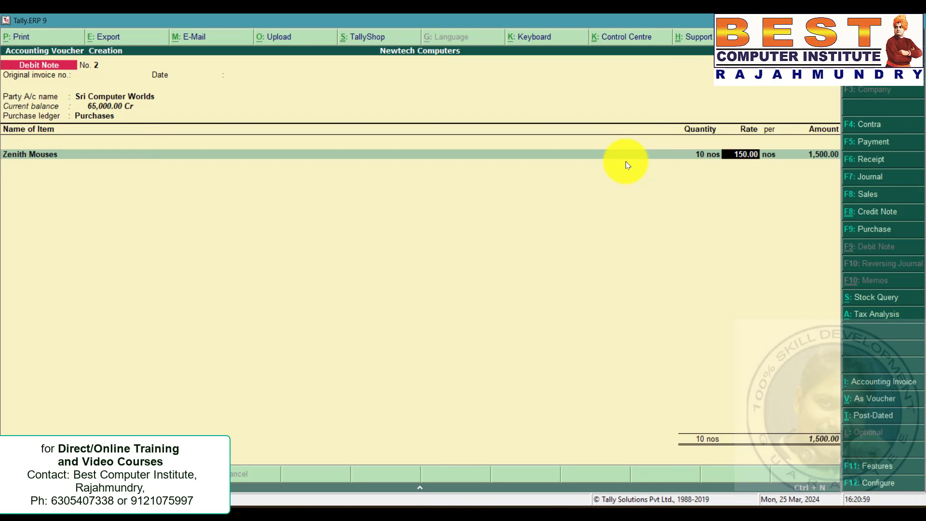
key("Return")
key("Return")
key("Return")
key("Return")
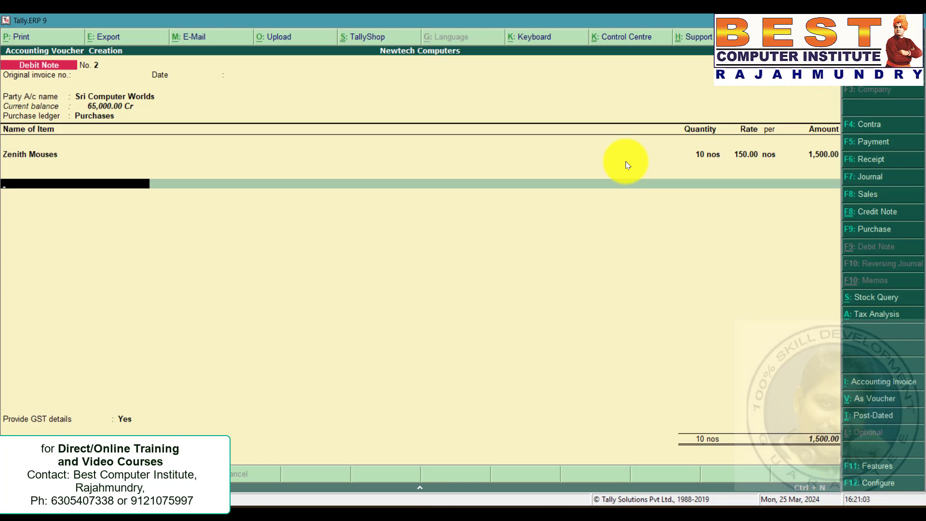
key("ctrl+a")
Check the Yes Computers composition sale in the problem statement and select Yes Computers as the sales voucher party.
key("alt+Tab")
key("shift+Down")
key("shift+Down")
key("shift+Down")
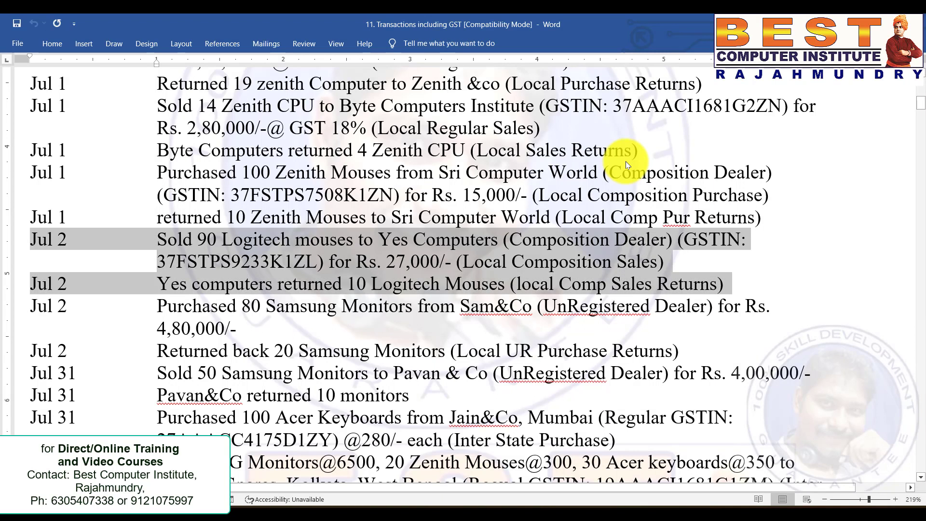
key("shift+Up")
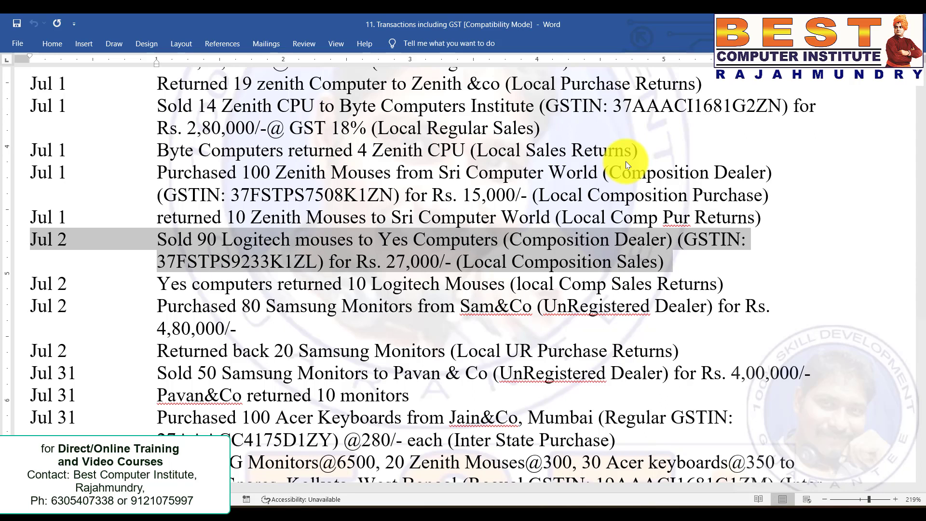
key("alt+Tab")
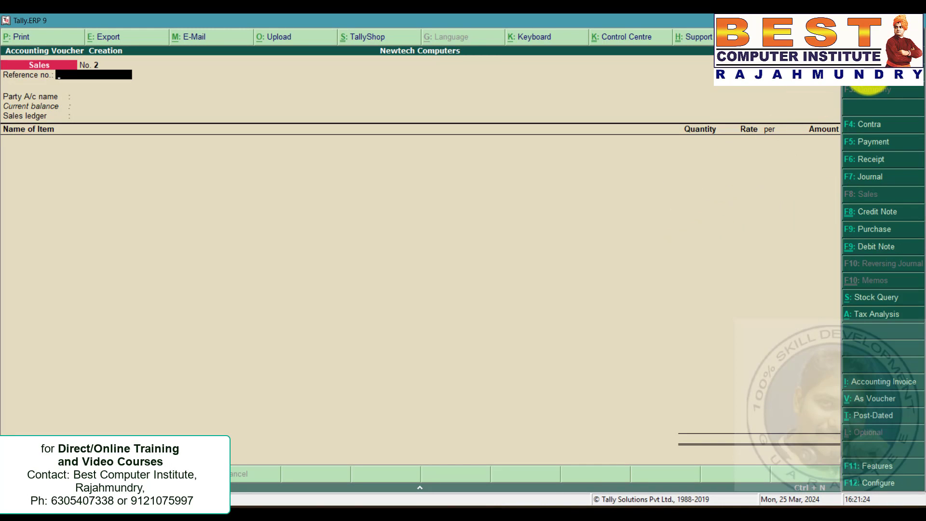
key("F2")
key("Return")
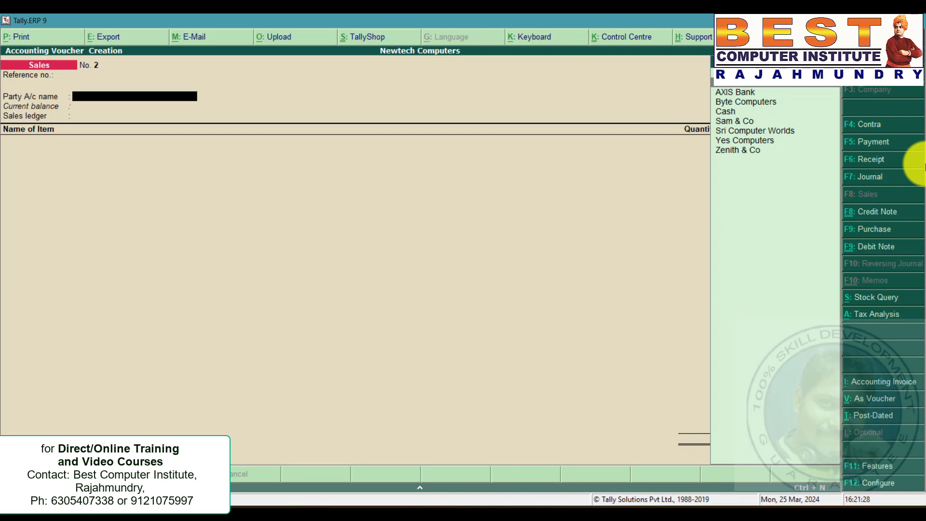
key("Down")
key("Return")
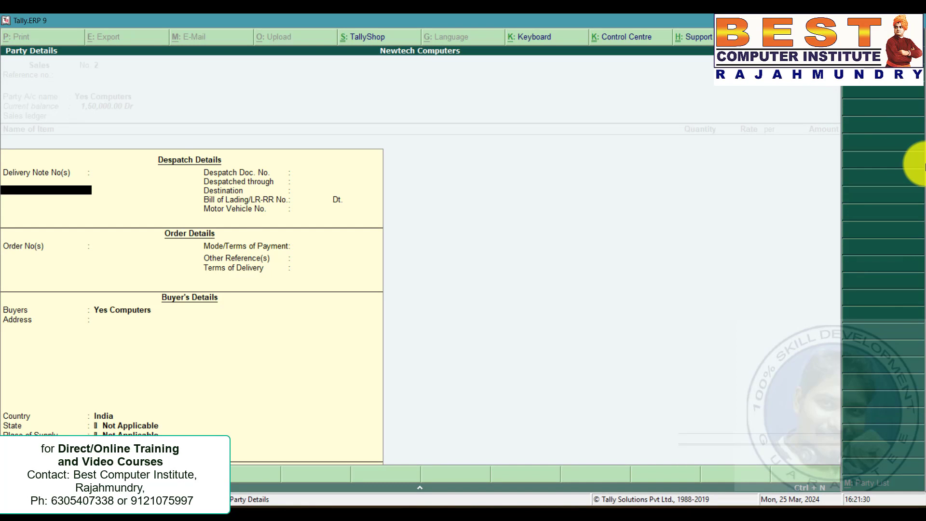
key("ctrl+a")
key("BackSpace")
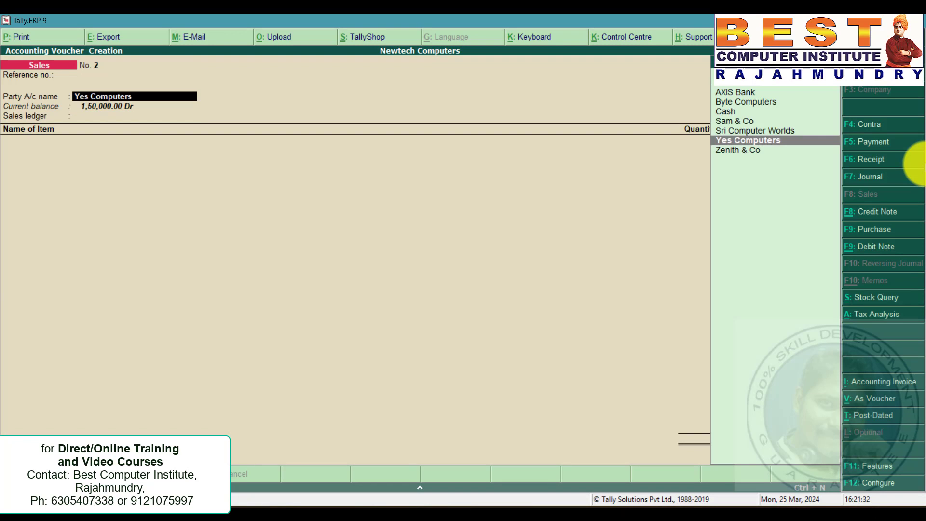
Alter the Yes Computers ledger, setting its state to Andhra Pradesh and registration type to Composition.
key("ctrl+Return")
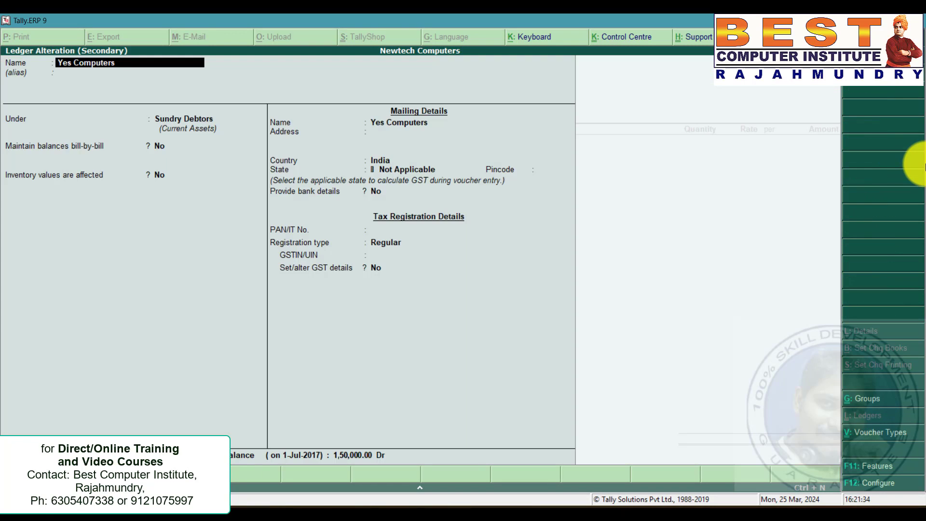
left_click(424, 167)
key("Down")
key("Down")
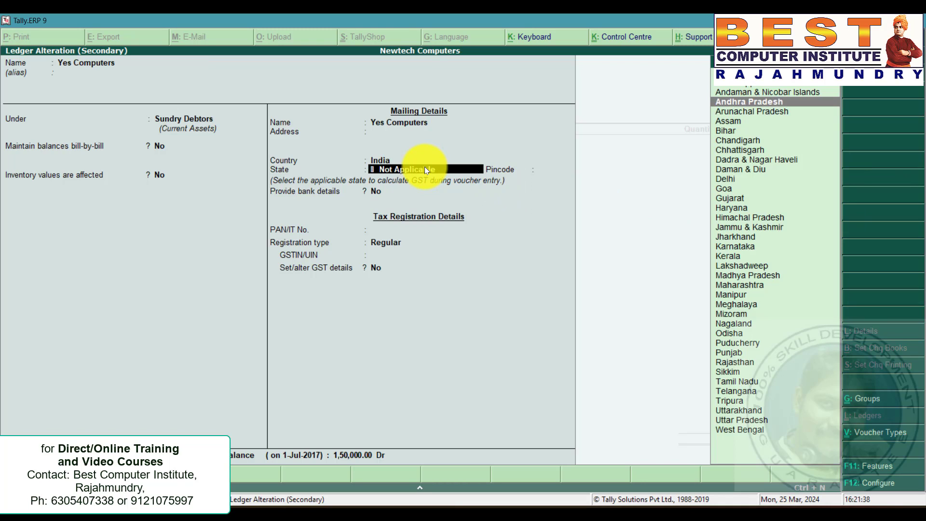
key("Return")
key("Return")
key("Return")
key("Return")
key("Up")
key("Up")
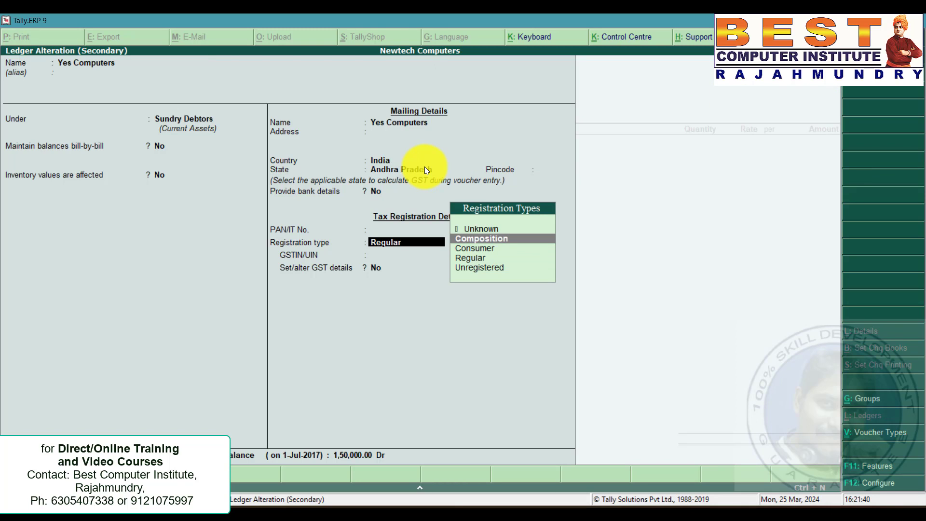
key("Return")
Copy the buyer's GSTIN from the problem statement into the ledger and save the ledger.
key("alt+Tab")
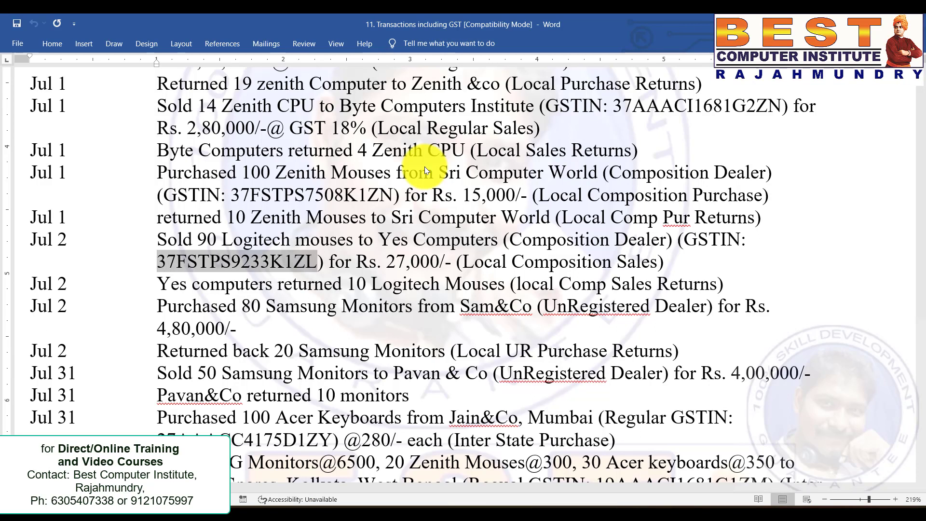
key("alt+Tab")
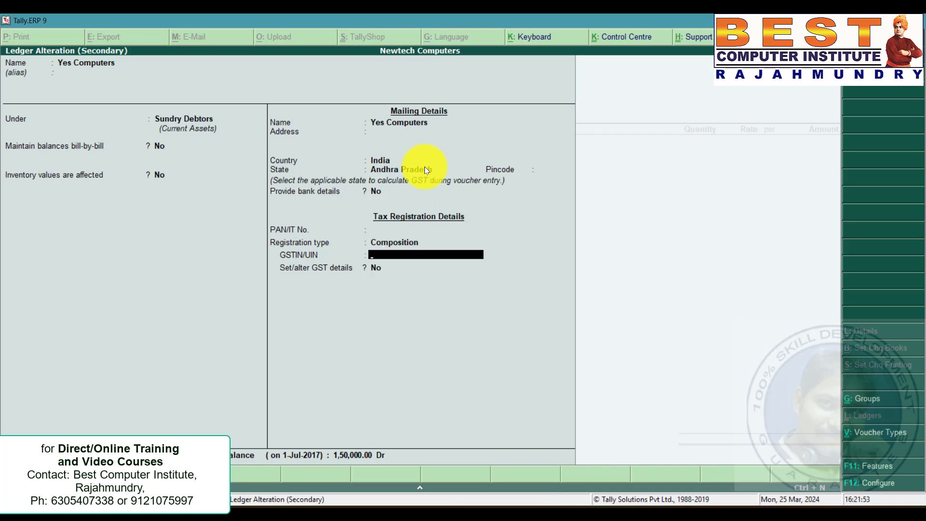
key("ctrl+alt+v")
key("Return")
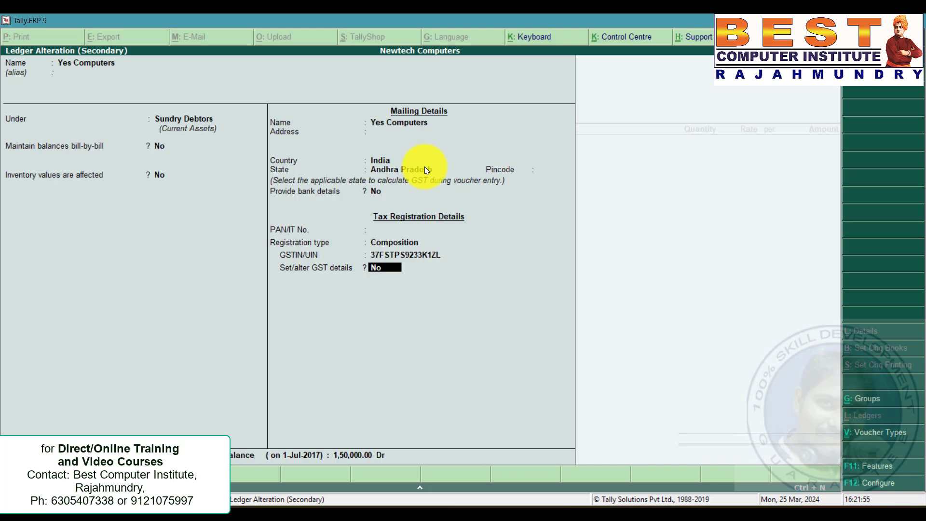
key("ctrl+a")
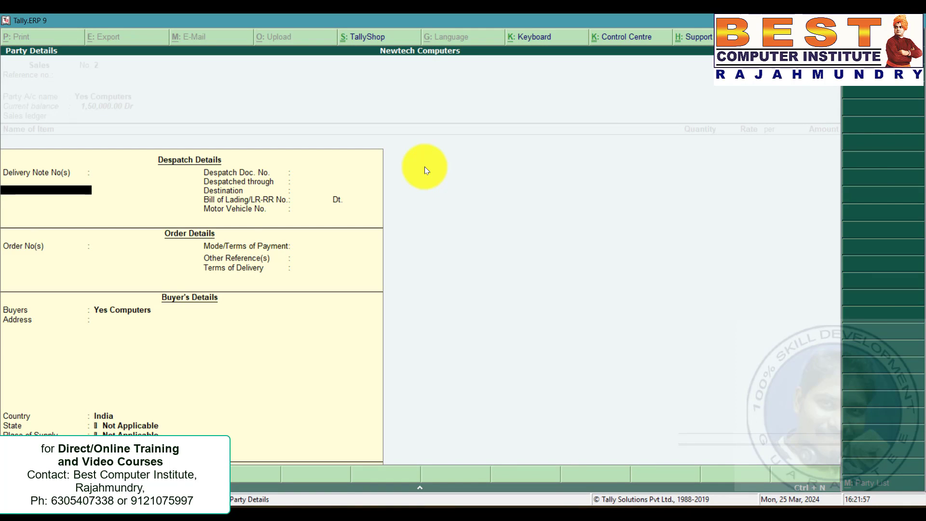
Accept the party details and set the Sales ledger's GST classification to Sales Taxable.
key("ctrl+a")
key("Return")
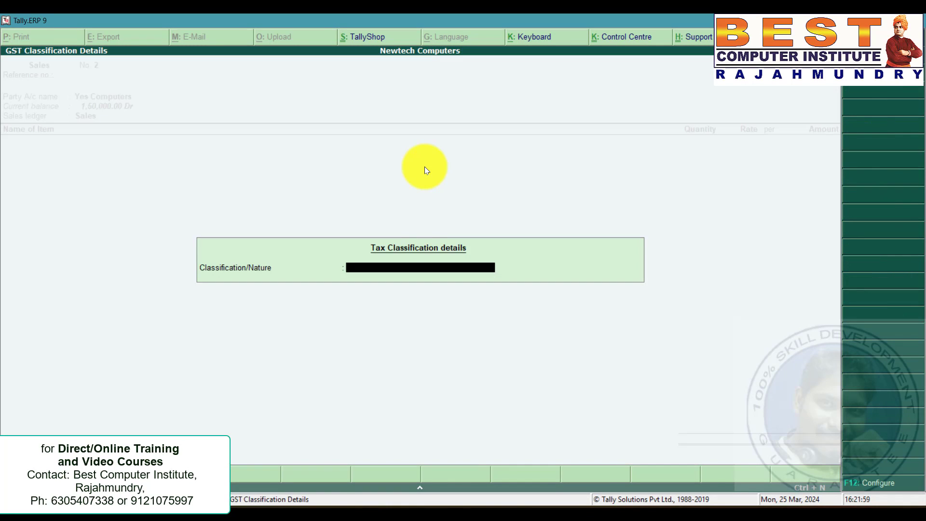
key("Down")
key("Down")
key("Down")
key("Down")
key("Down")
key("Down")
key("Down")
key("Down")
key("Down")
key("Down")
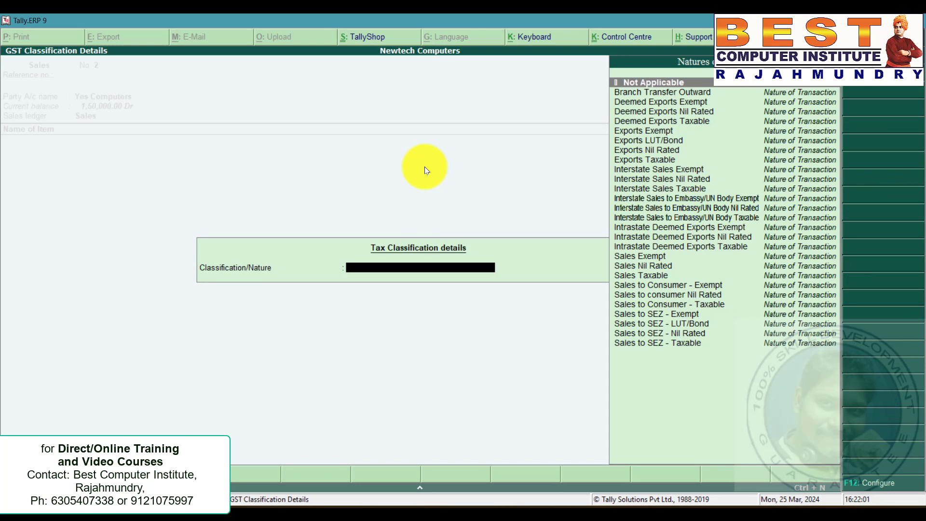
key("Down")
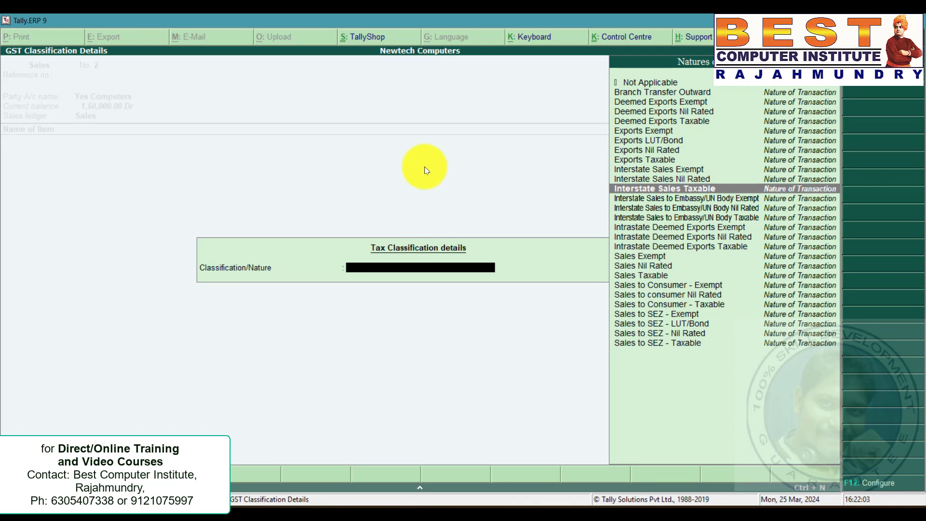
key("Down")
key("Up")
key("Down")
key("Down")
key("Down")
key("Down")
key("Down")
key("Down")
key("Down")
key("Down")
key("Down")
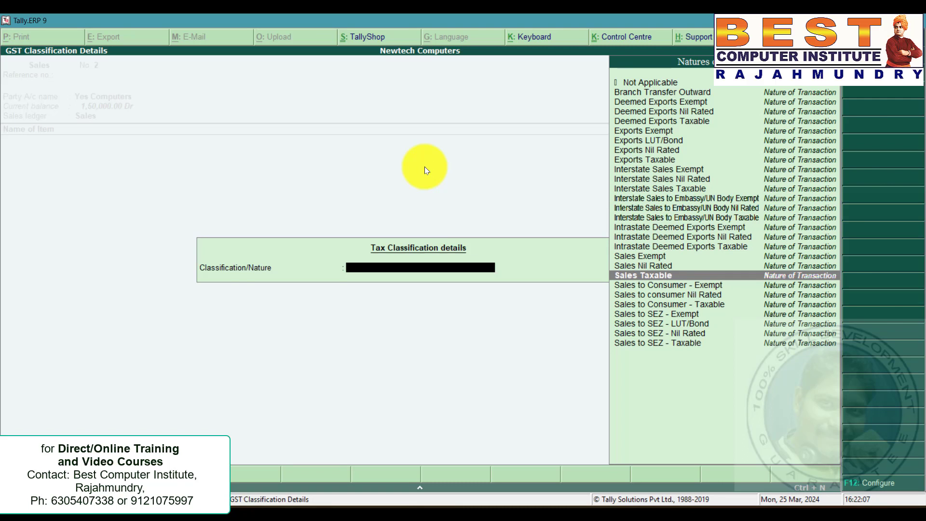
key("Return")
Check the quantity in the problem statement and enter 90 Logitech Mouses for 27,000 in the sales voucher.
key("alt+Tab")
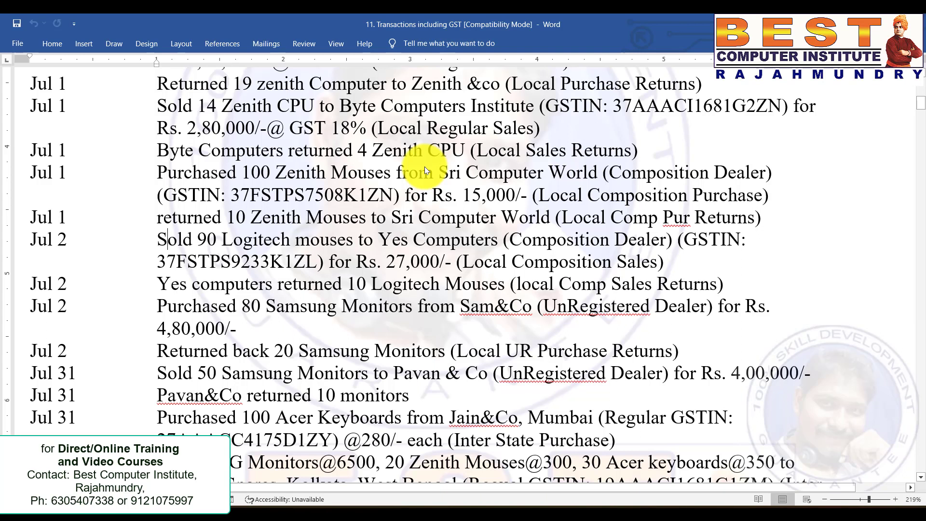
key("Right")
key("Right")
key("Right")
key("Right")
key("Right")
key("Right")
key("Left")
key("Down")
key("Right")
key("Right")
key("Right")
key("Right")
key("Right")
key("Right")
key("Right")
key("Right")
key("Right")
key("Right")
key("Right")
key("Right")
key("Right")
key("Right")
key("Right")
key("Right")
key("Right")
key("Right")
key("Right")
key("Right")
key("alt+Tab")
type("90")
key("Return")
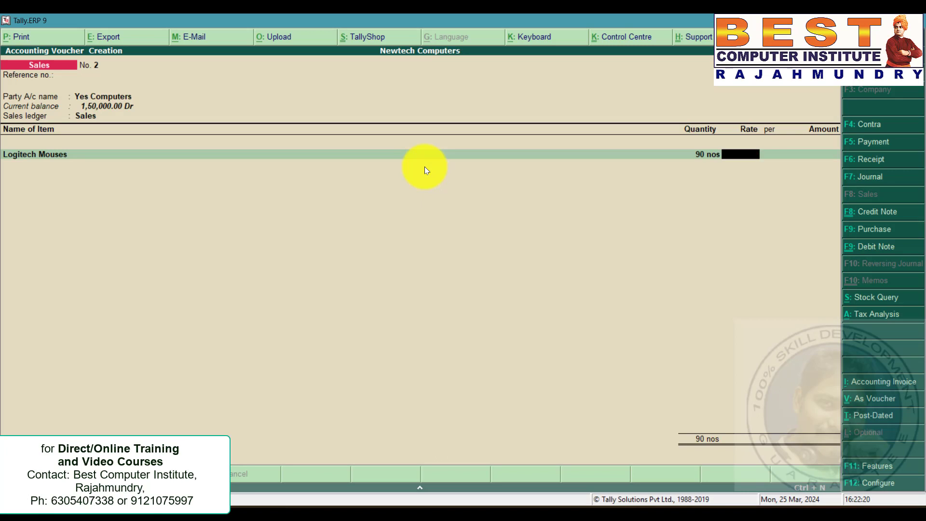
key("Return")
type("27000")
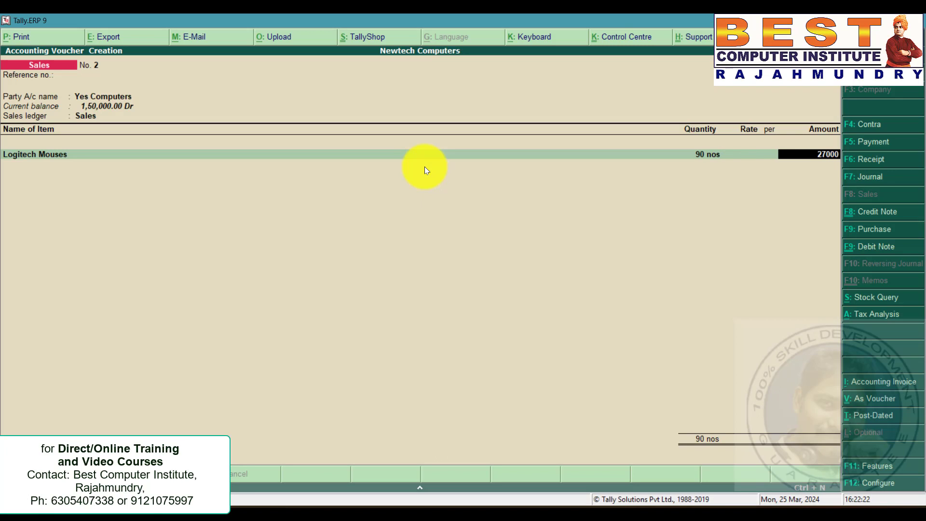
key("Return")
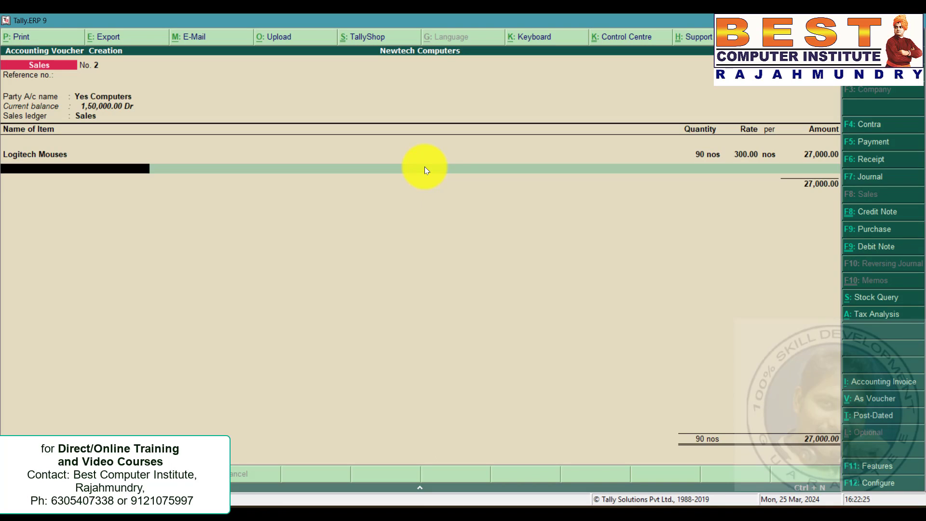
Add the CGST and SGST ledgers to the sale and save the sales voucher.
key("Return")
type("CG")
key("Return")
key("Return")
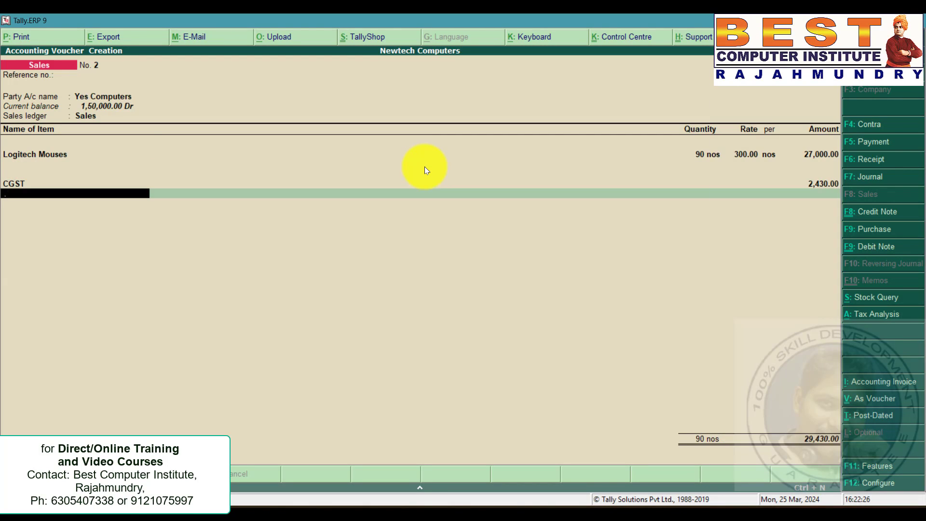
type("SG")
key("Return")
key("Return")
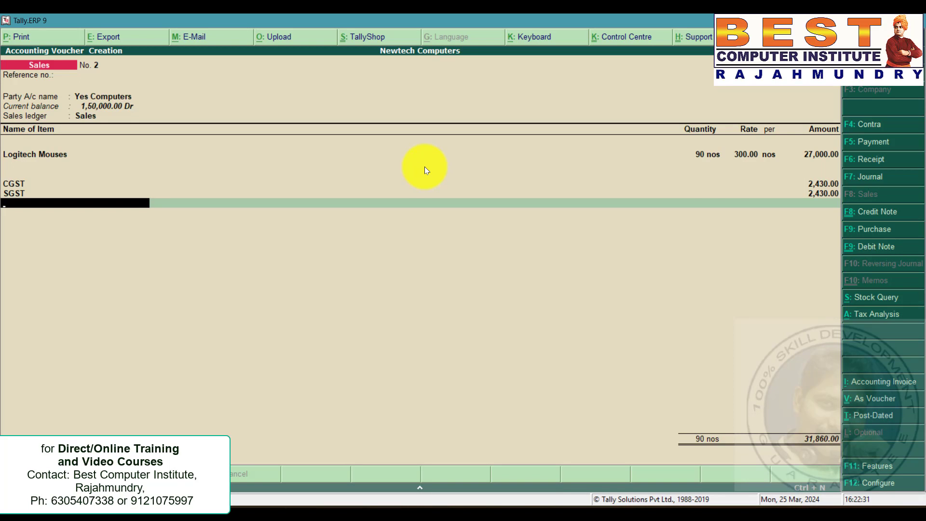
key("Return")
Check the Yes Computers sales return in the problem statement, open a credit note and select Yes Computers as party.
key("alt+Tab")
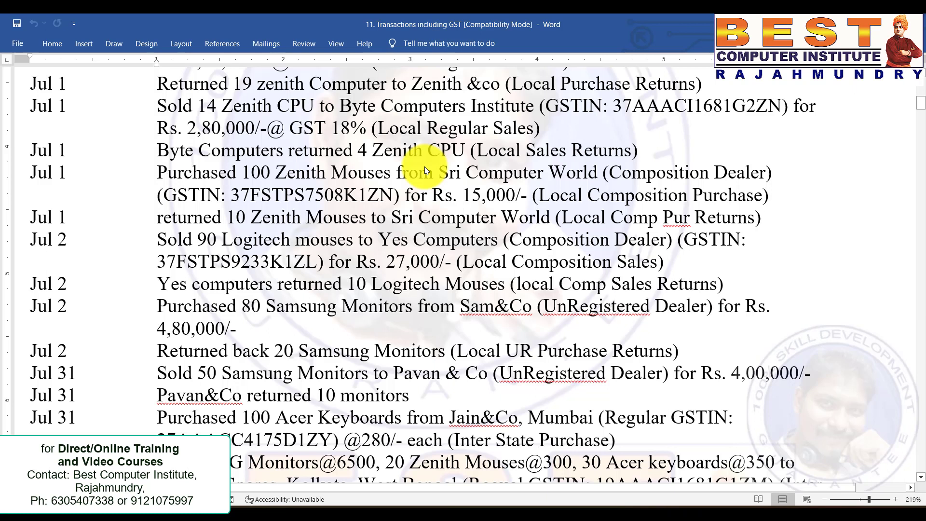
key("Right")
key("Right")
key("Right")
key("Right")
key("Right")
key("Right")
key("Right")
key("Right")
key("Right")
key("Right")
key("Right")
key("Right")
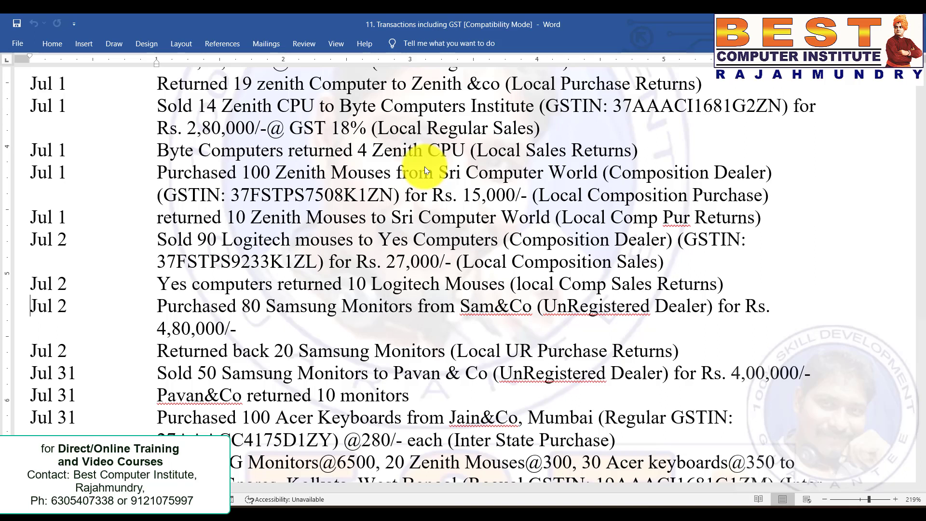
key("Right")
key("Right")
key("Right")
key("Right")
key("Right")
key("Right")
key("Right")
key("Right")
key("Right")
key("Right")
key("Right")
key("Right")
key("alt+Tab")
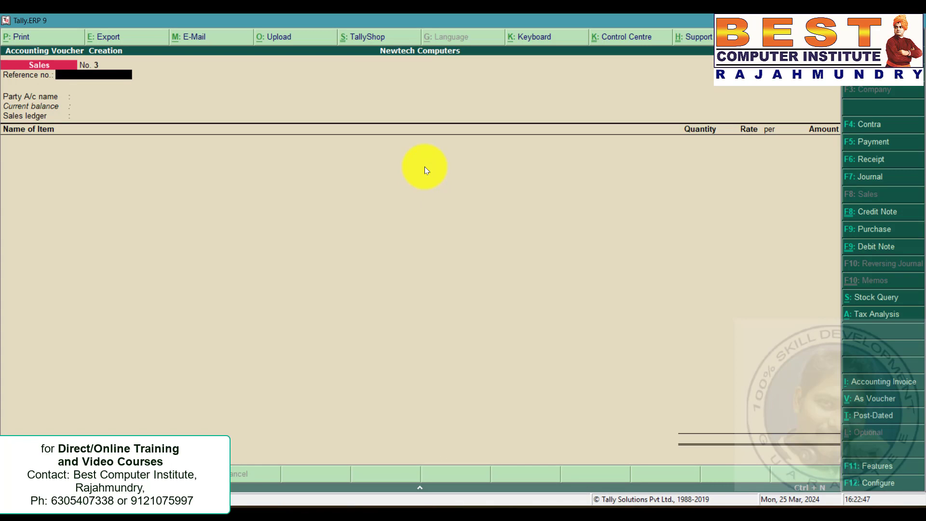
key("ctrl+F8")
key("Return")
key("Return")
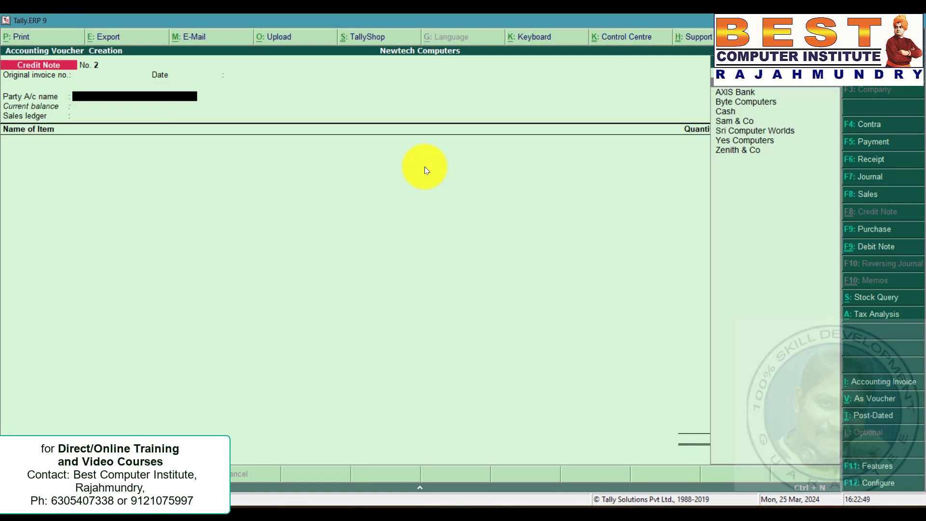
type("Yes")
key("Return")
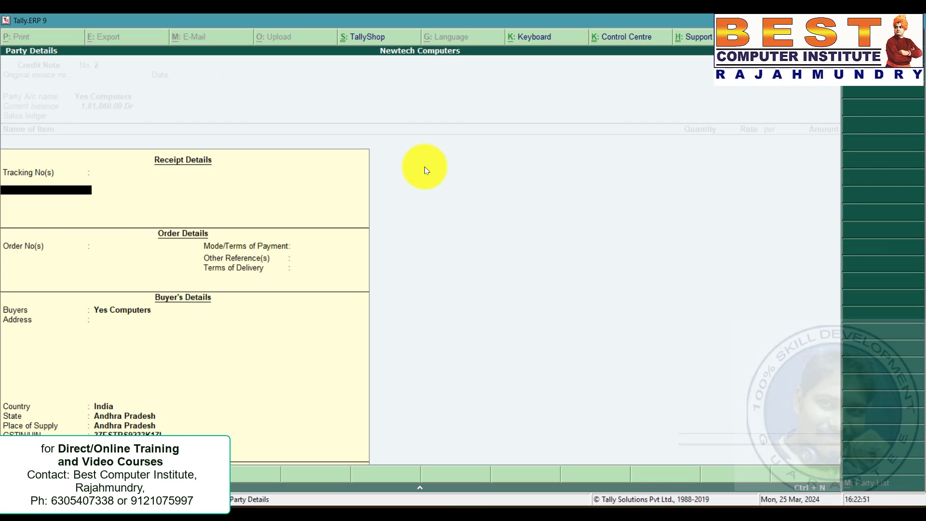
Accept the party details and Sales ledger, and enter 10 Logitech Mouses in the credit note.
key("ctrl+a")
key("Return")
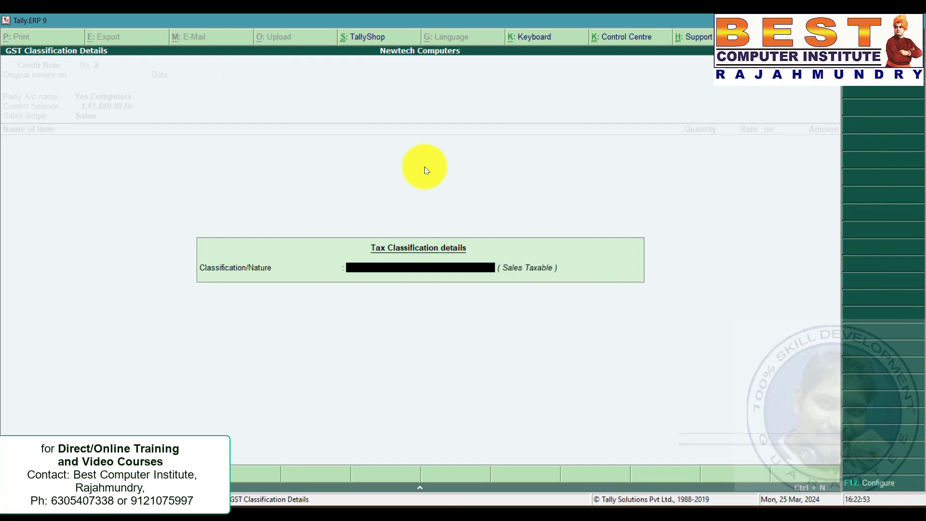
key("Return")
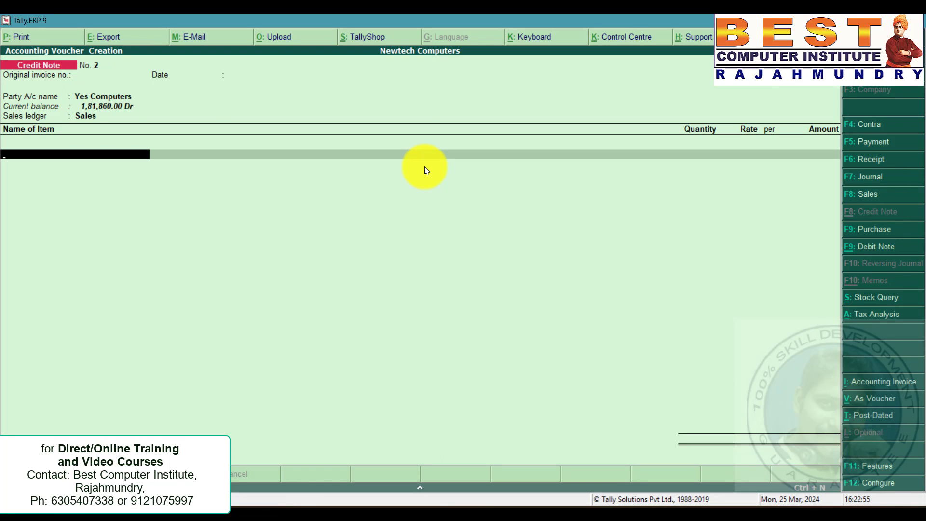
type("Lo")
key("Return")
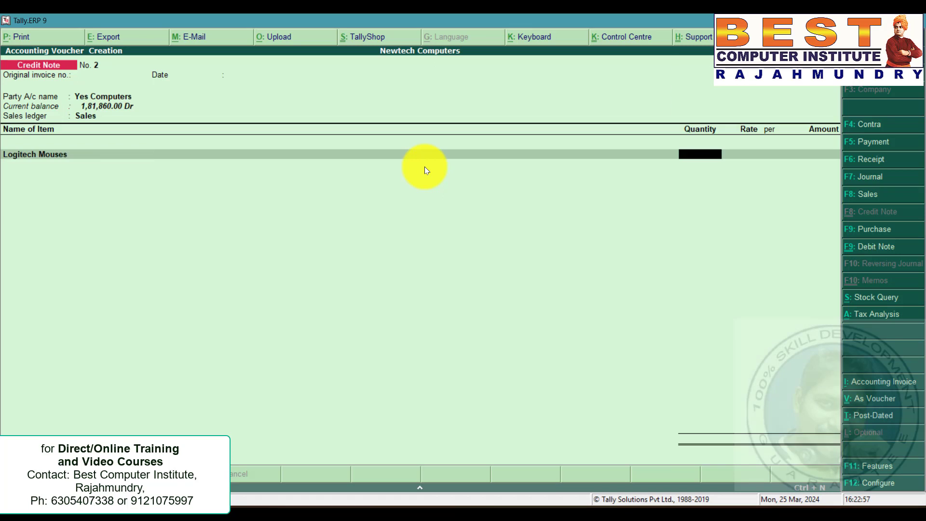
type("10")
key("Return")
Add the CGST and SGST ledgers to the credit note and save it.
key("Return")
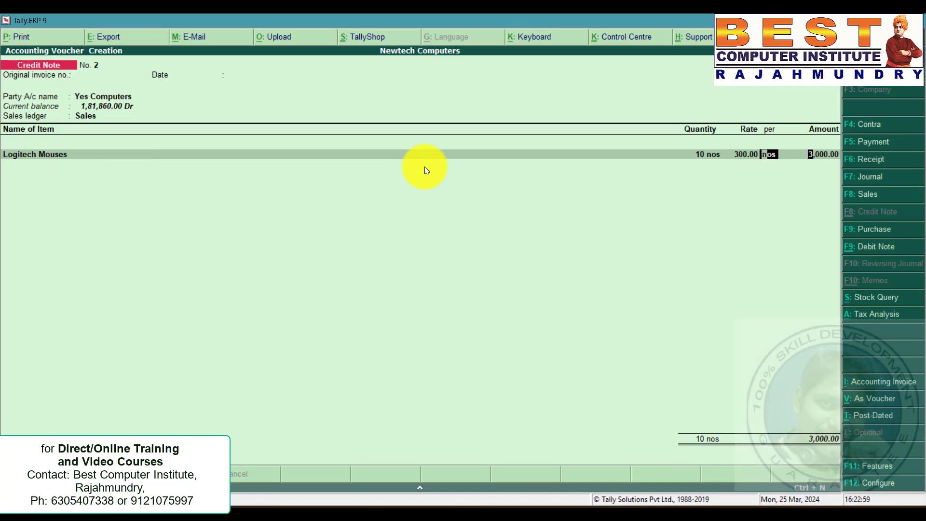
key("Return")
key("Return")
key("Return")
type("Cg")
key("Return")
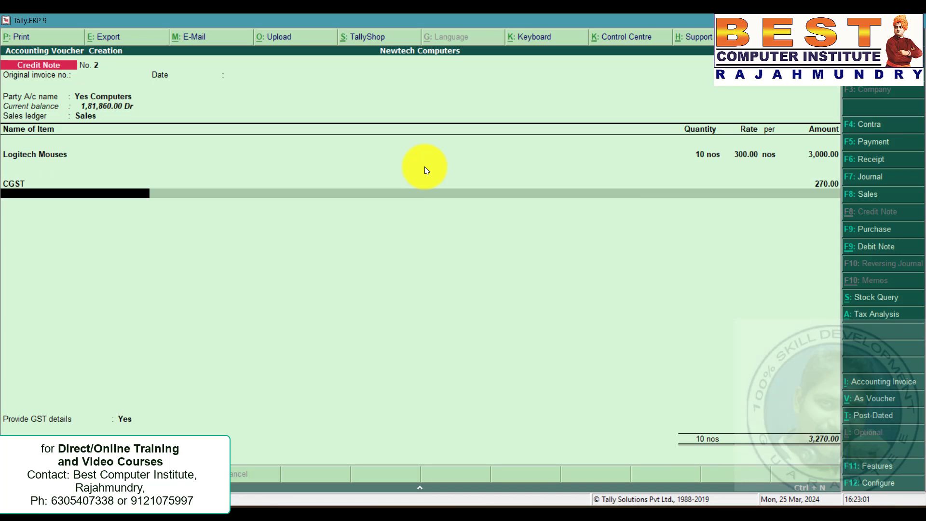
type("Sg")
key("Return")
key("Return")
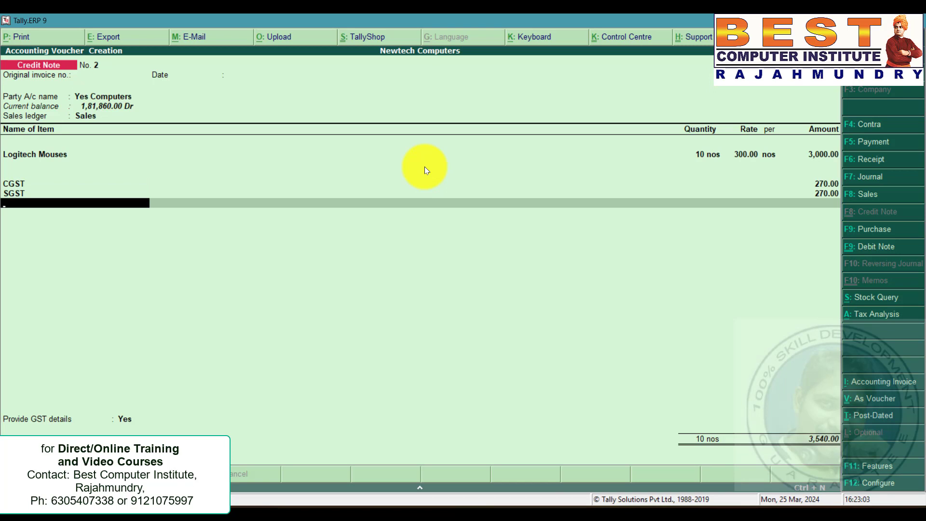
key("ctrl+a")
Check the Sam&Co unregistered purchase in the problem statement and start a purchase voucher with Sam & Co as party.
key("alt+Tab")
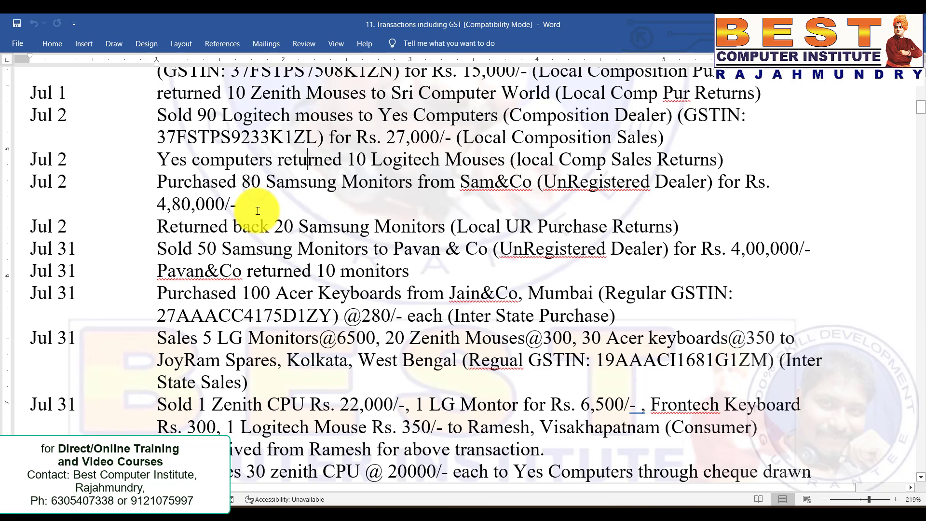
left_click_drag(254, 209, 24, 181)
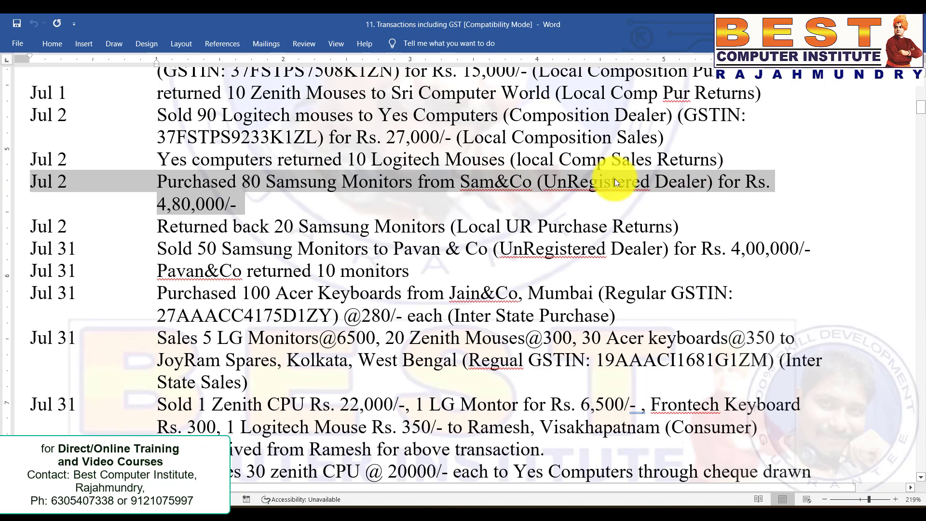
key("alt+Tab")
key("ctrl+F9")
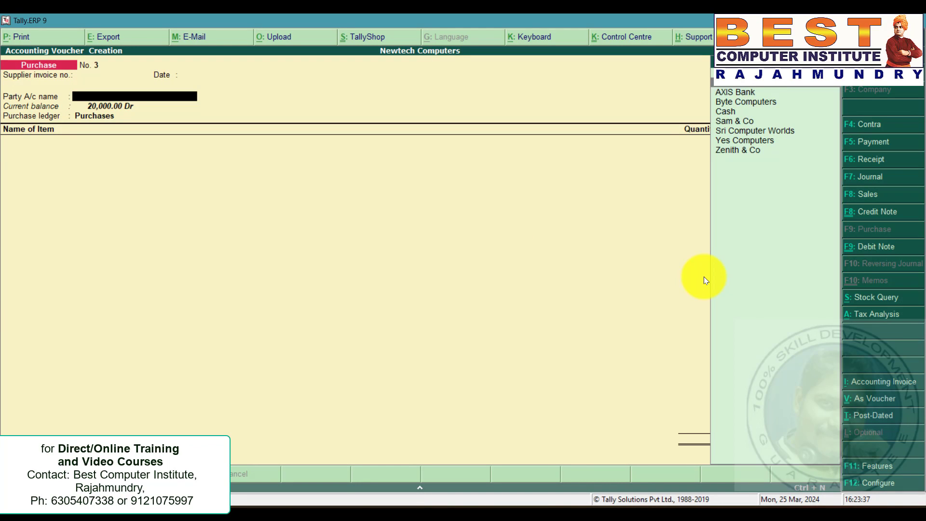
key("Down")
key("Down")
key("Down")
key("Return")
Alter the Sam & Co ledger, setting its state to Andhra Pradesh and registration type to Unregistered.
key("ctrl+a")
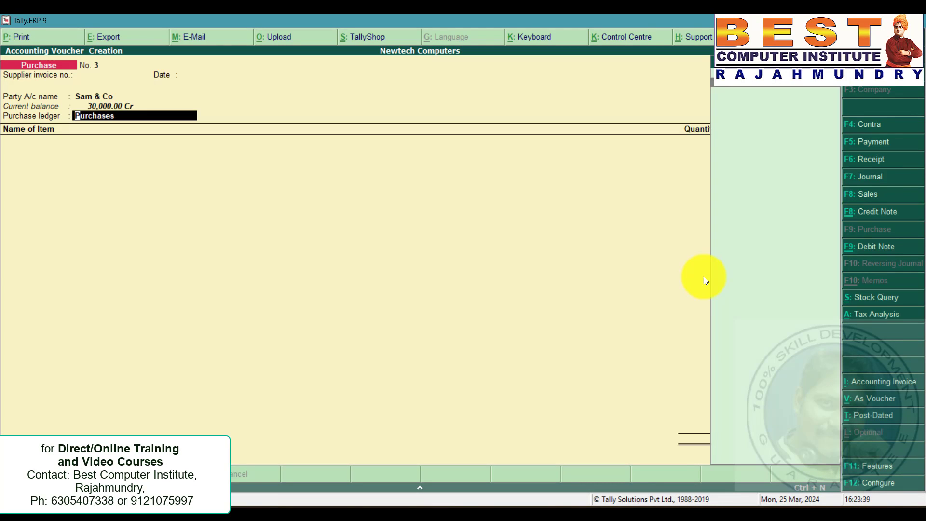
key("BackSpace")
key("ctrl+Return")
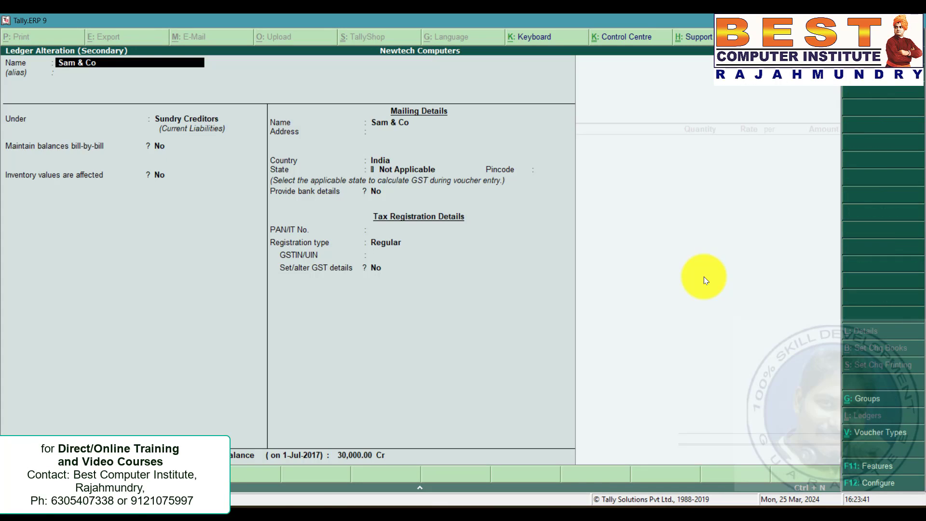
left_click(396, 169)
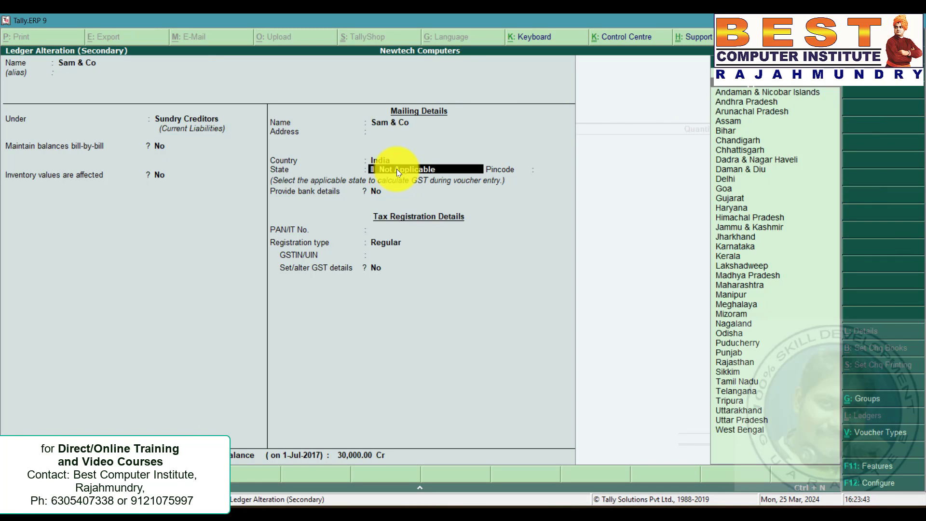
key("Down")
key("Down")
key("Return")
key("Return")
key("Return")
key("Return")
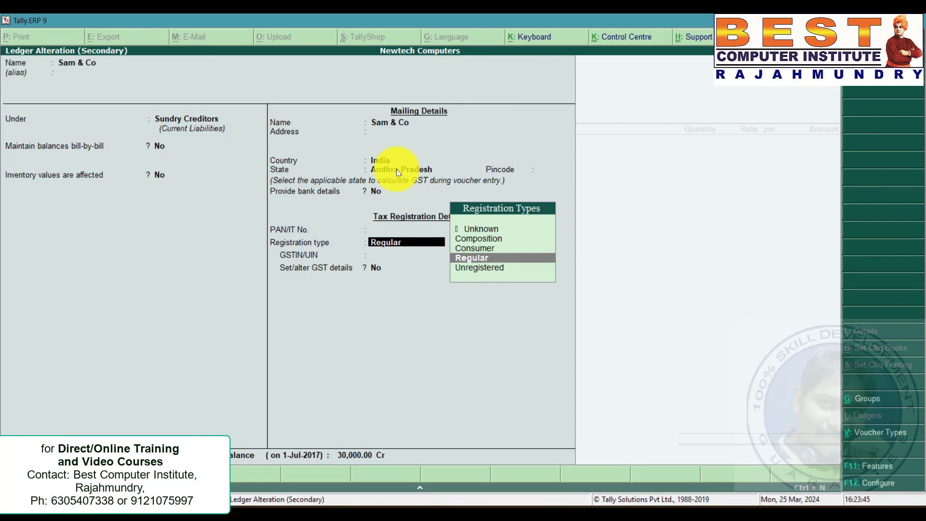
key("Down")
key("Return")
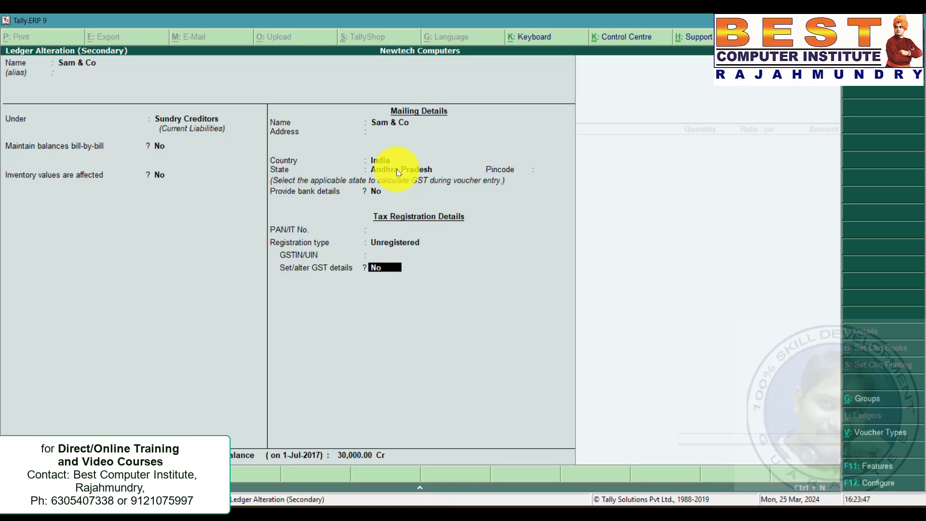
key("Return")
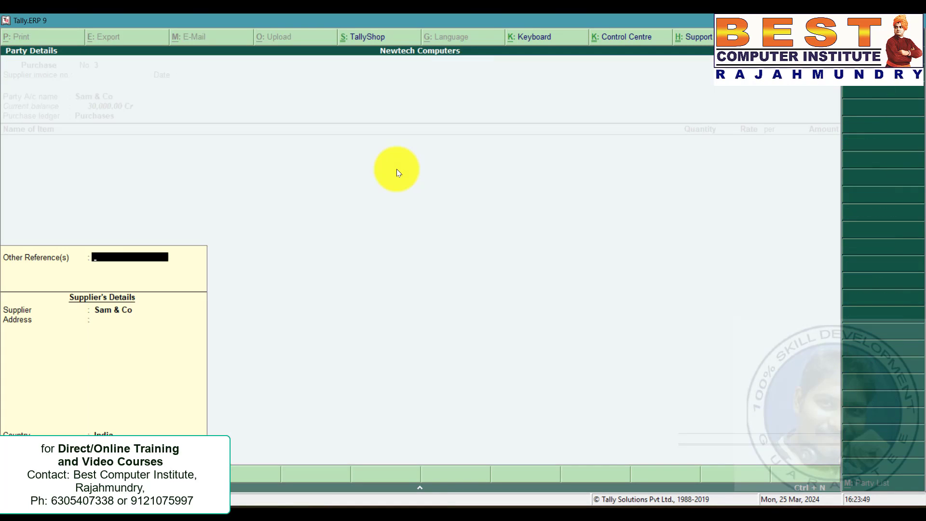
Accept the party details and set the Purchases ledger's classification to Purchase From Unregistered Dealer - Taxable.
key("ctrl+a")
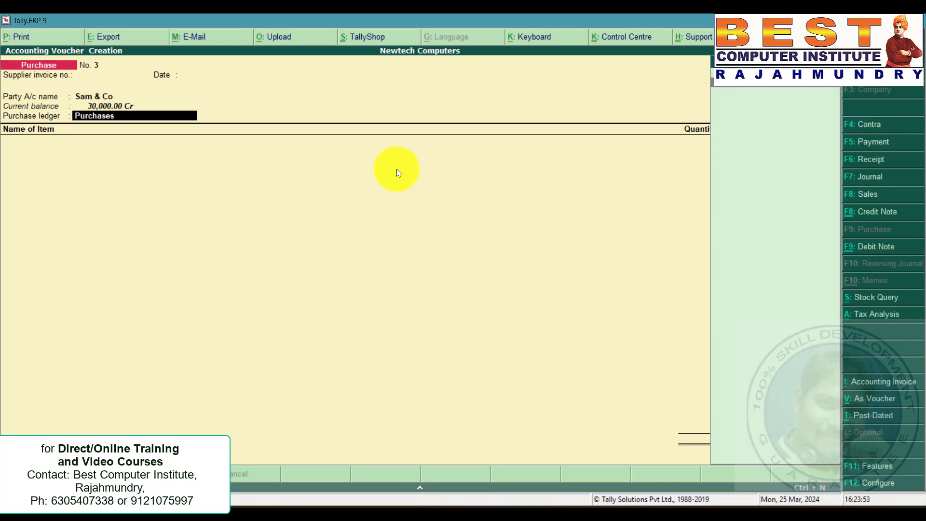
key("Return")
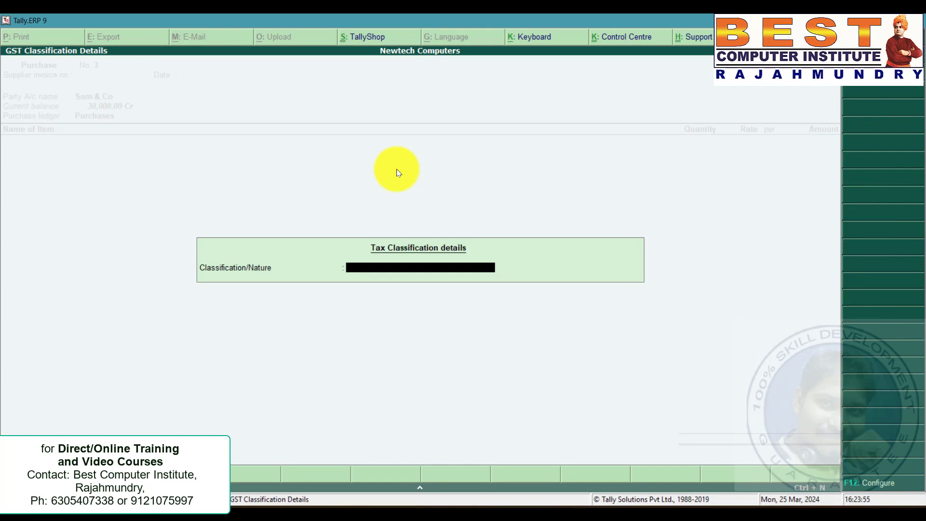
key("Down")
key("Down")
key("Down")
key("Down")
key("Down")
key("Down")
key("Down")
key("Down")
key("Down")
key("Down")
key("Down")
key("Down")
key("Down")
key("Down")
key("Down")
key("Down")
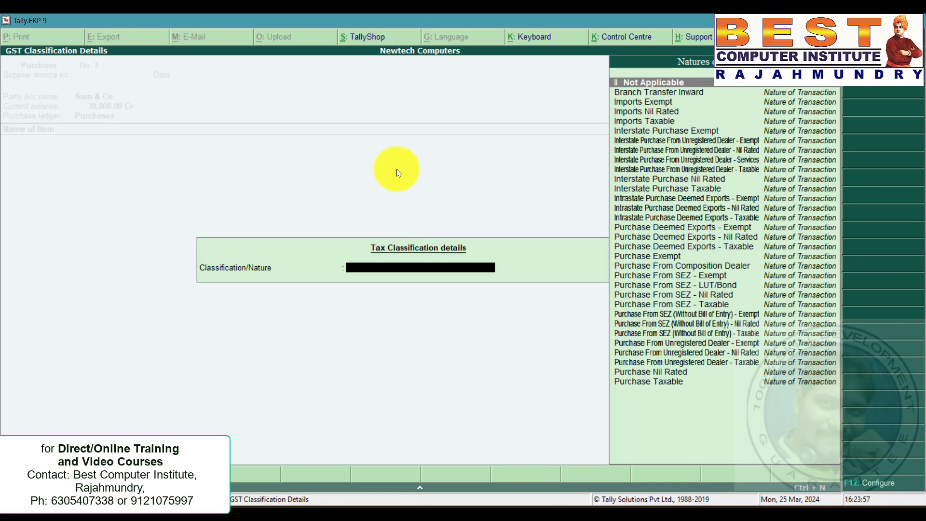
key("Down")
key("Down")
key("Down")
key("Down")
key("Down")
key("Down")
key("Down")
key("Down")
key("Down")
key("Down")
key("Down")
key("Down")
key("Down")
key("Down")
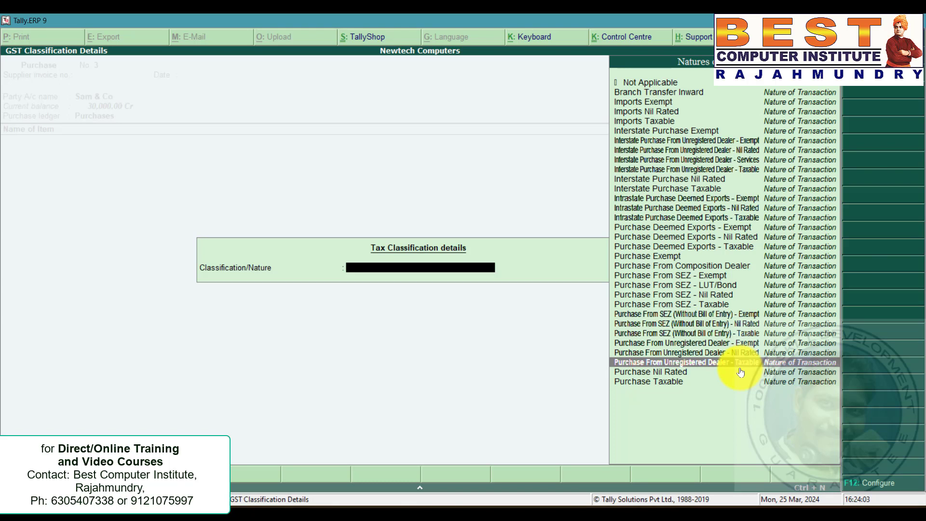
key("Return")
key("alt+Tab")
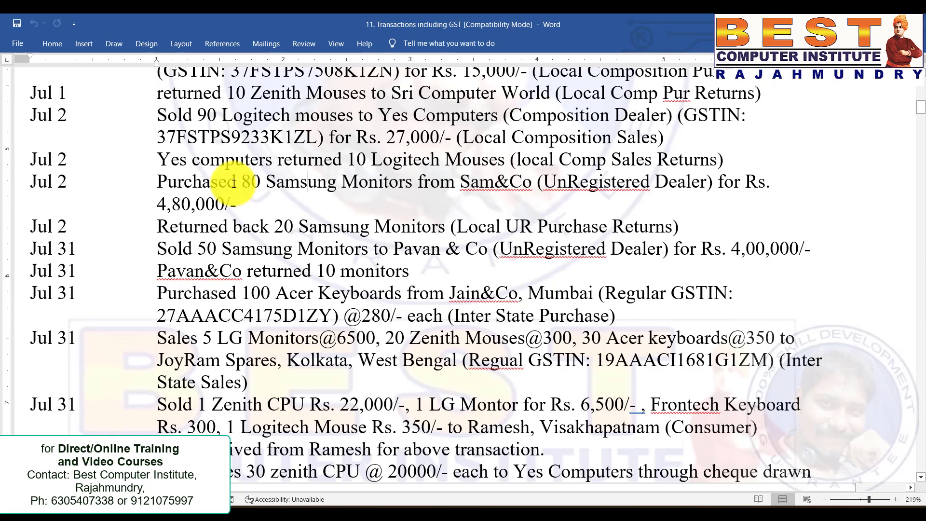
Check the Samsung Monitors purchase in the problem statement and create the stock item Samsung Monitors under Monitors with units nos.
left_click_drag(241, 182, 388, 187)
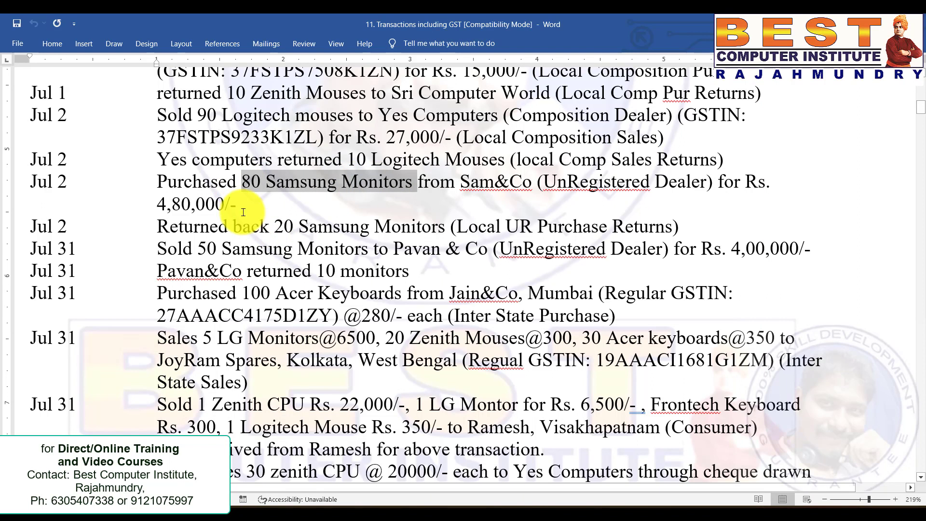
left_click_drag(238, 203, 139, 203)
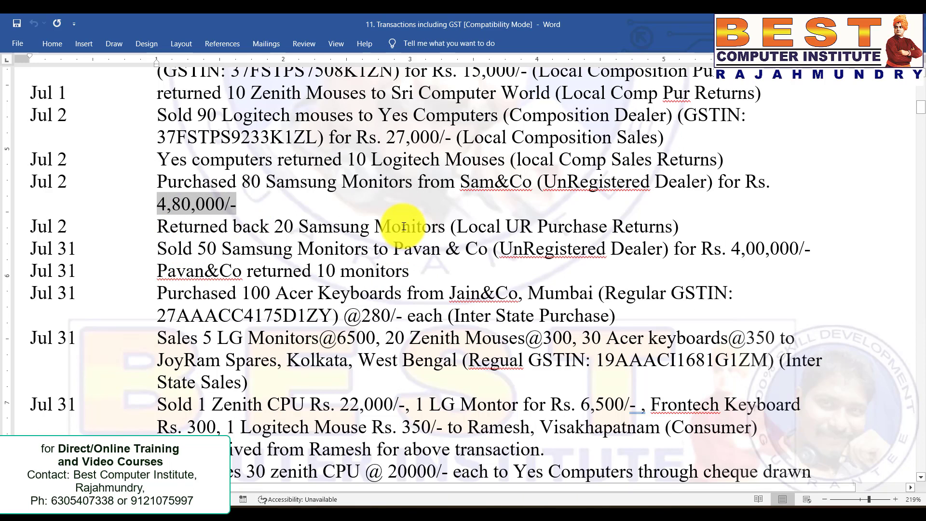
key("alt+Tab")
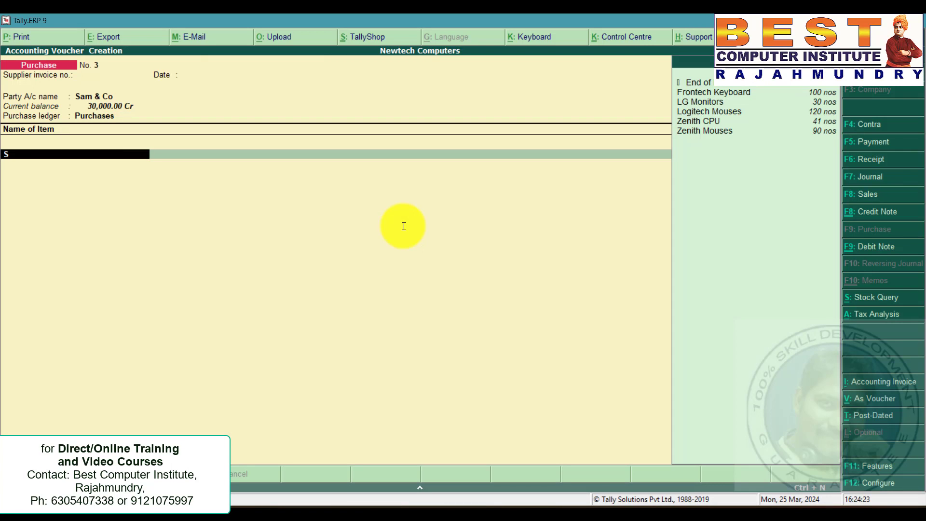
key("BackSpace")
key("alt+c")
type("Samsu")
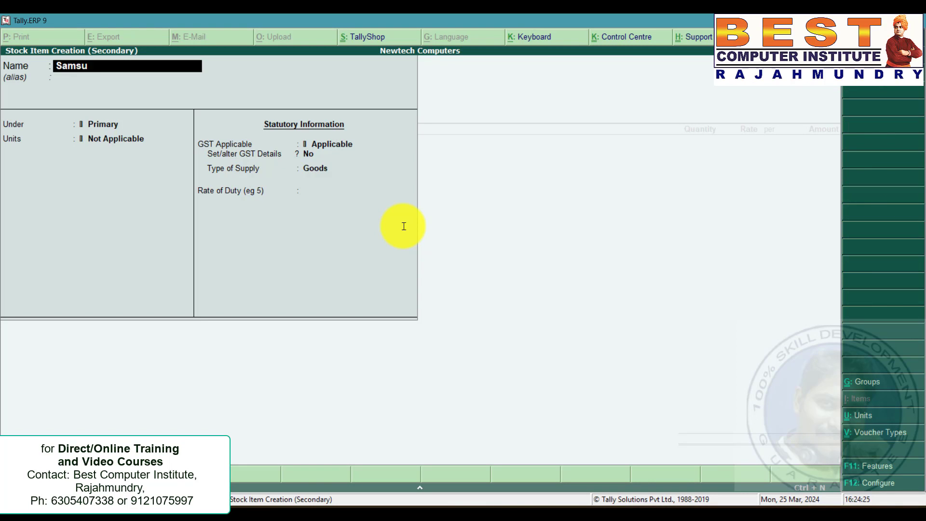
type("ng Monitors")
key("Return")
key("Down")
key("Down")
key("Down")
key("Return")
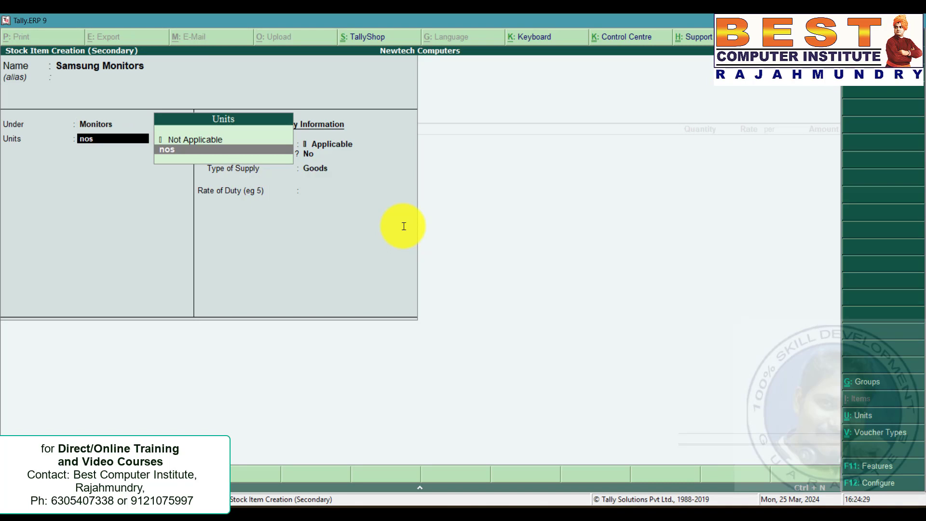
key("Return")
key("ctrl+a")
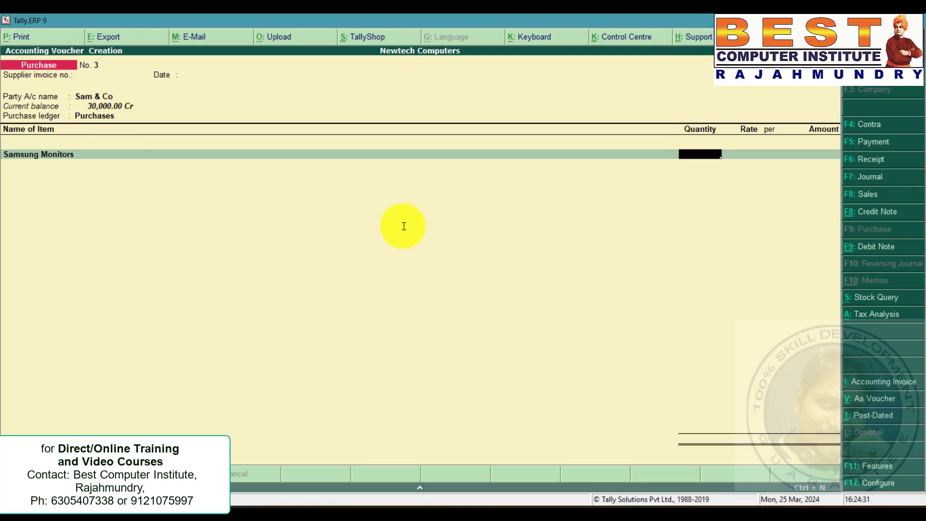
Enter 80 nos of Samsung Monitors for an amount of 480000 and finish the purchase voucher.
type("80")
key("Return")
key("Return")
type("480000")
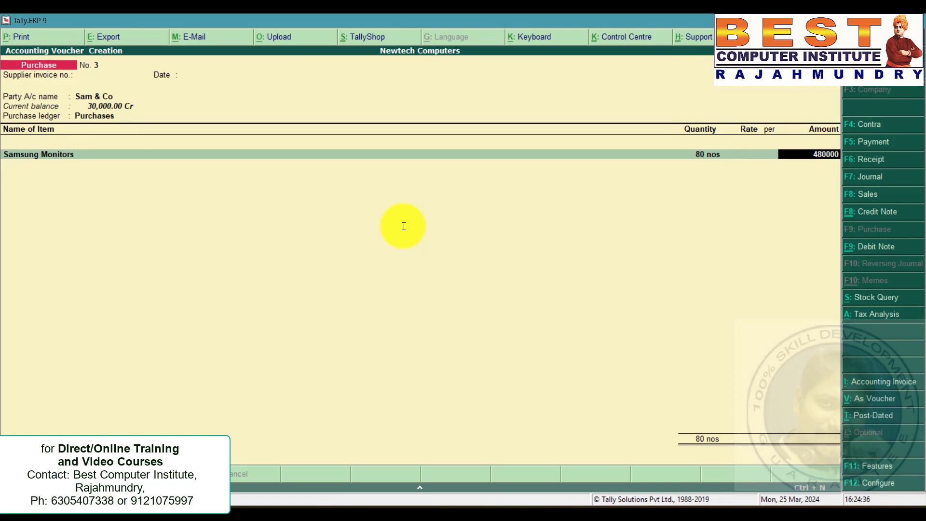
key("Return")
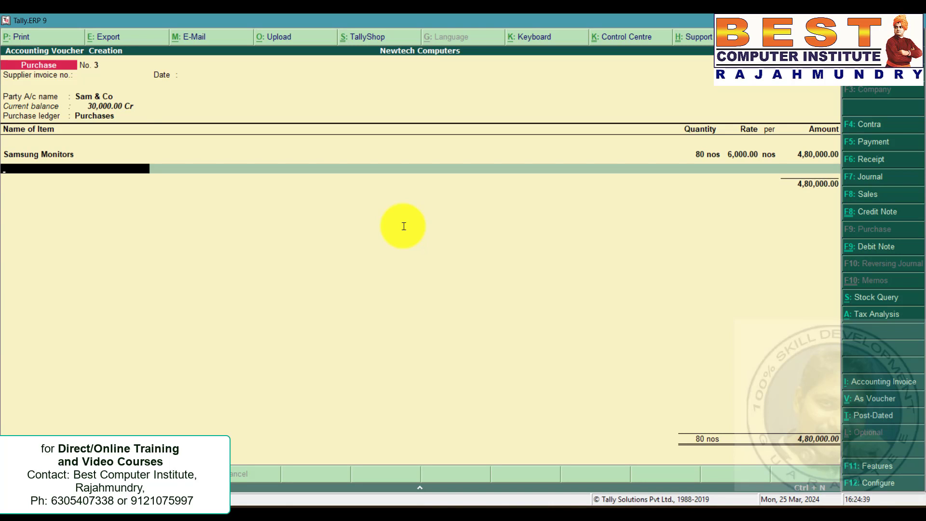
key("Return")
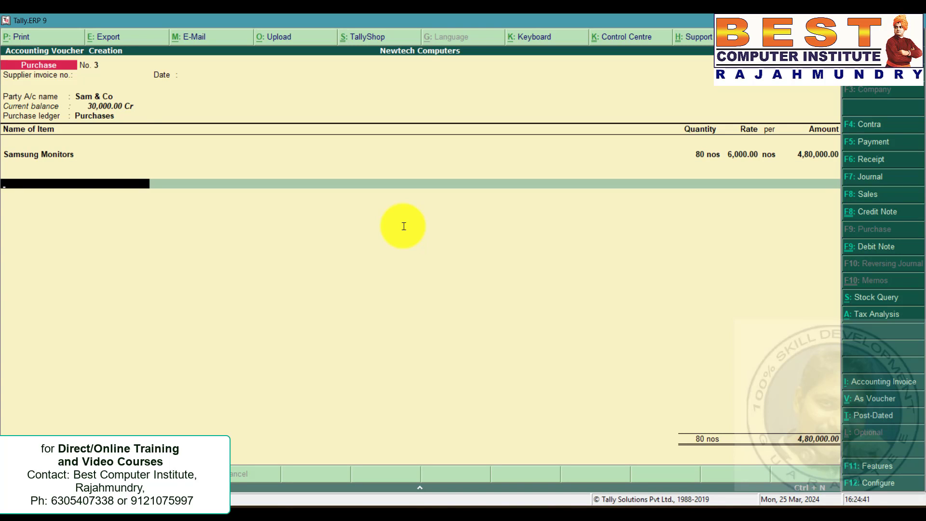
key("Return")
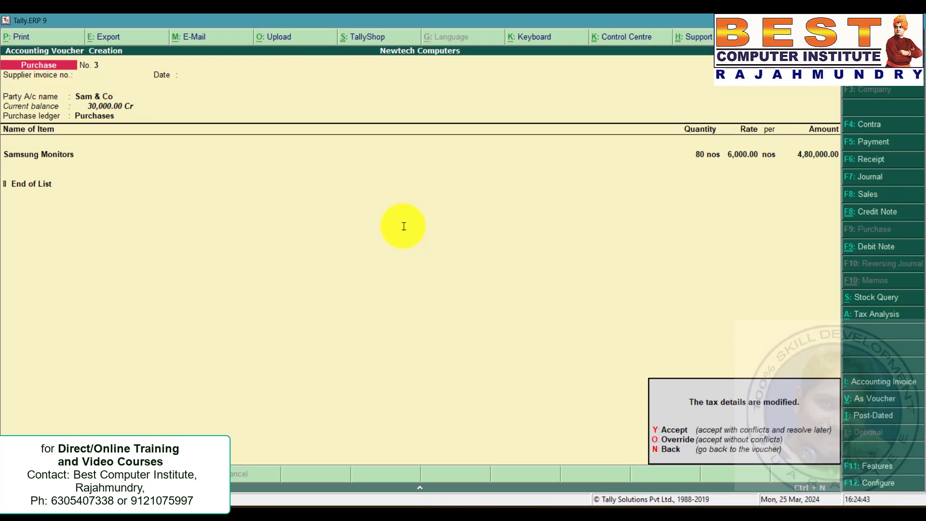
Check the purchase return in the statement and start a debit note for Sam & Co, accepting party details and classification.
key("alt+Tab")
left_click_drag(688, 226, 42, 224)
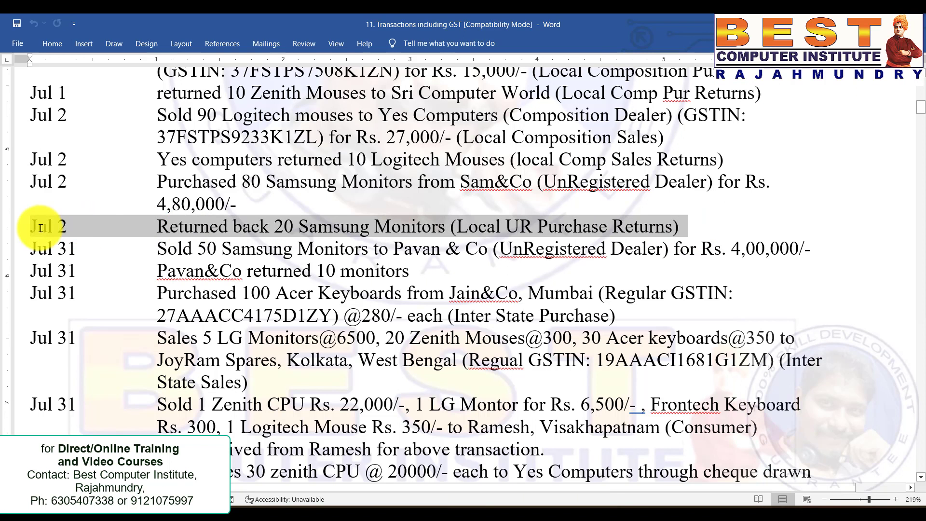
key("alt+Tab")
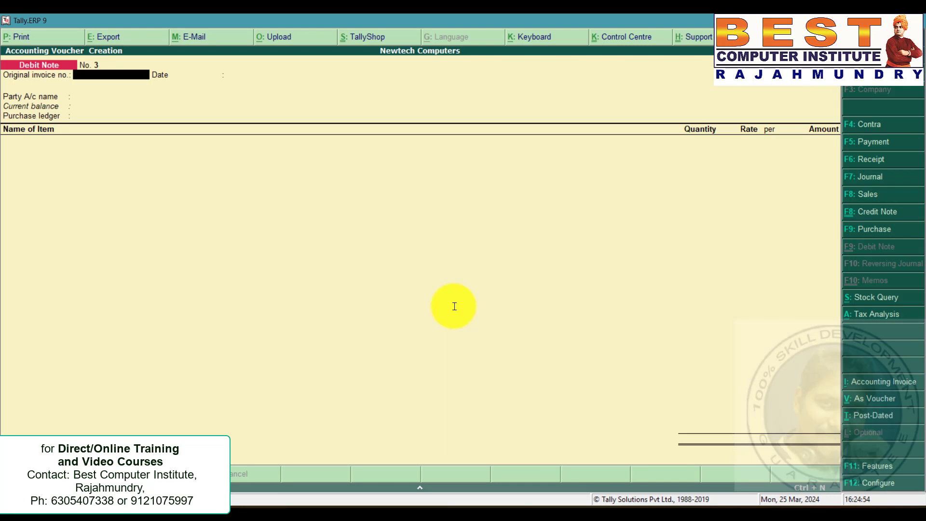
key("Return")
key("Return")
type("sam")
key("Return")
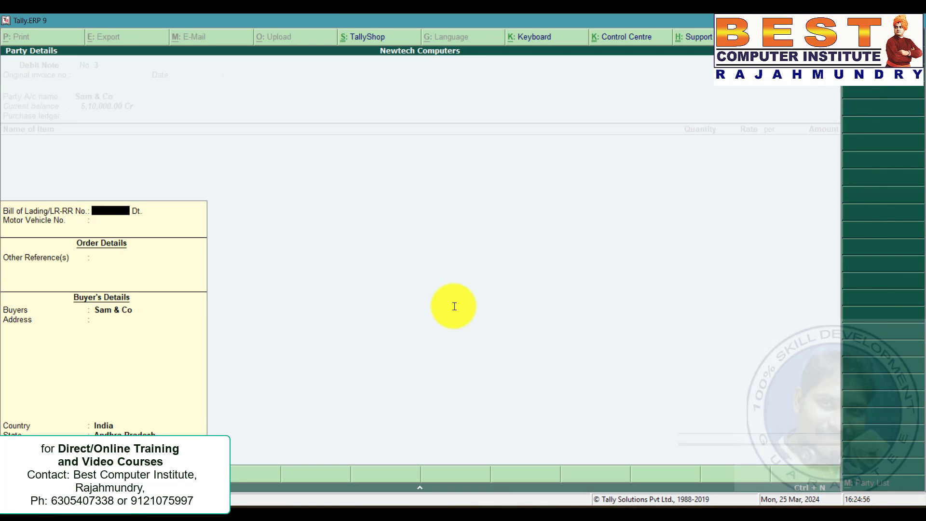
key("Return")
key("Return")
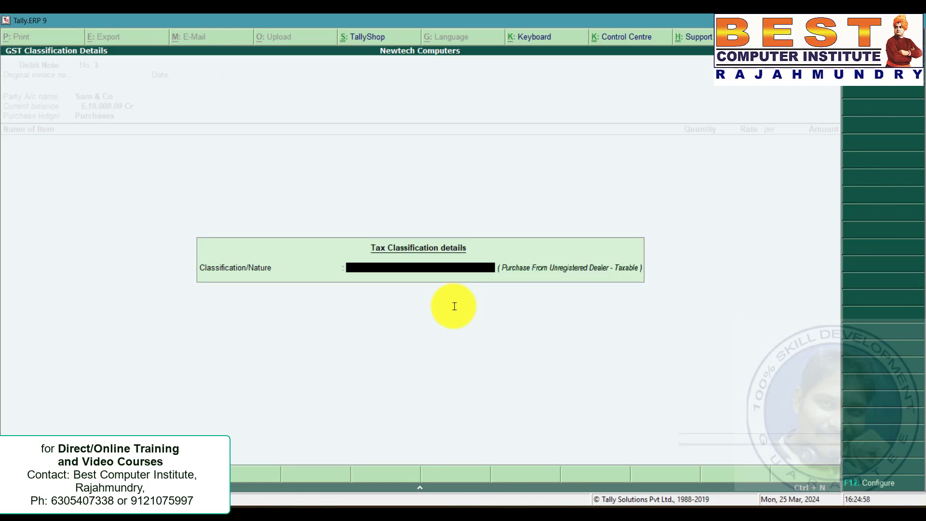
key("Return")
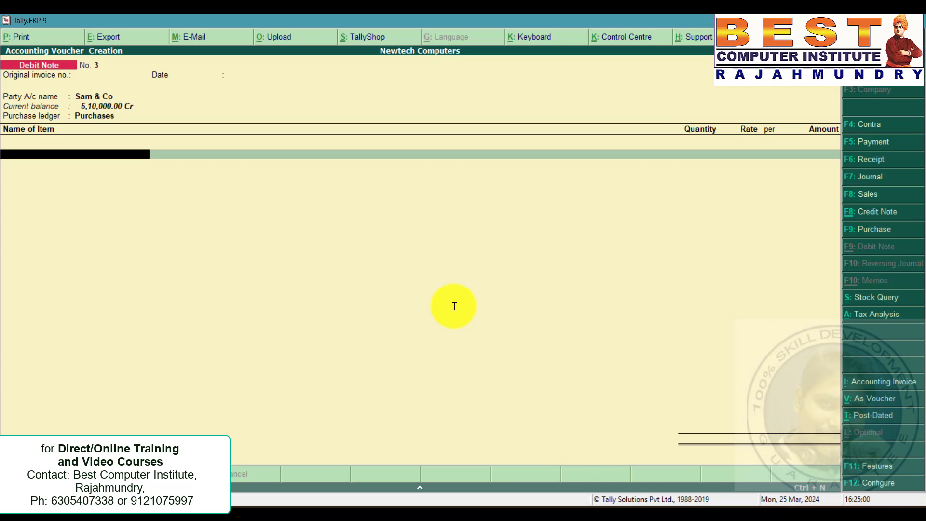
Add 20 nos of Samsung Monitors at 6,000 to the debit note and save it.
type("sam")
key("Return")
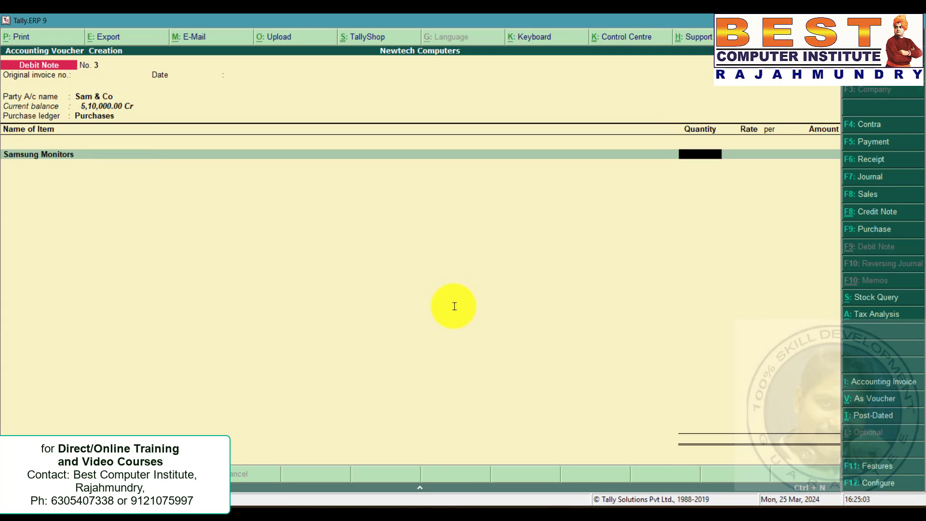
type("20")
key("Return")
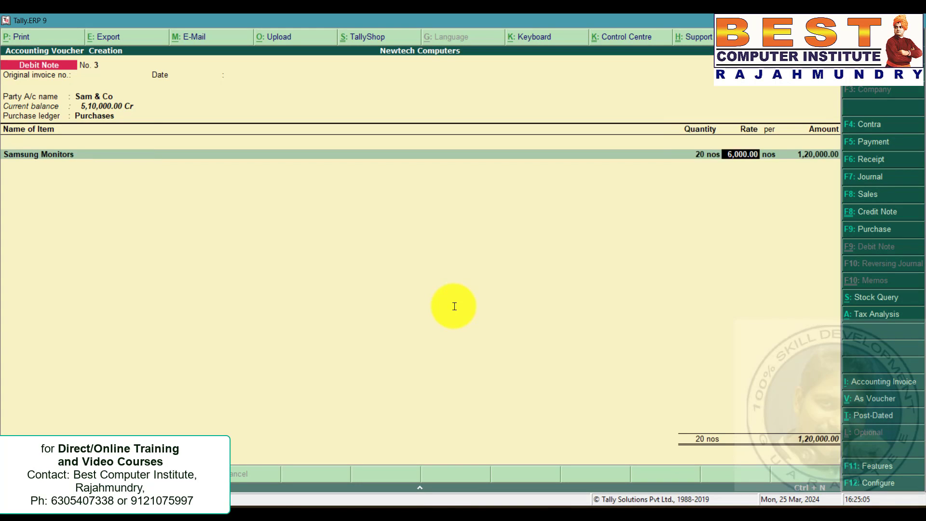
key("Return")
key("Return")
key("Return")
key("Return")
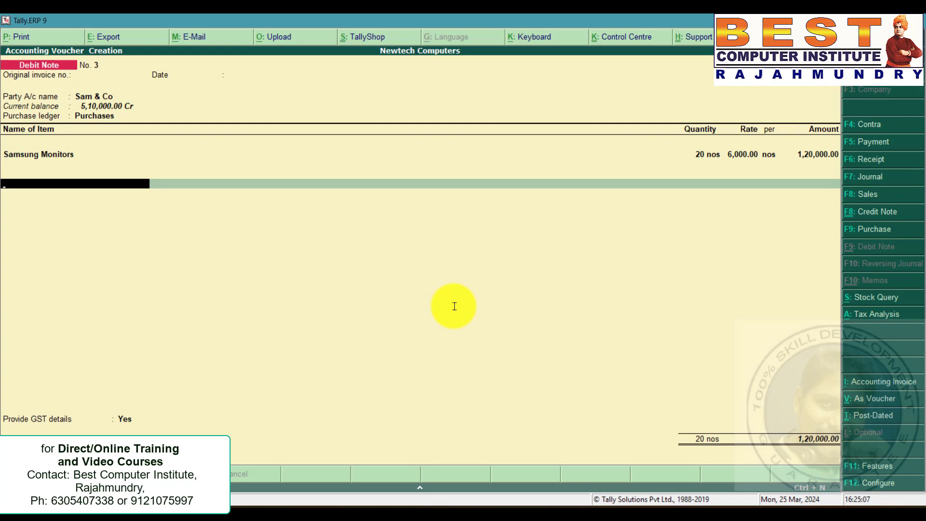
key("ctrl+a")
Check the Pavan & Co sale in the problem statement and set the sales voucher date to 31-3.
key("alt+Tab")
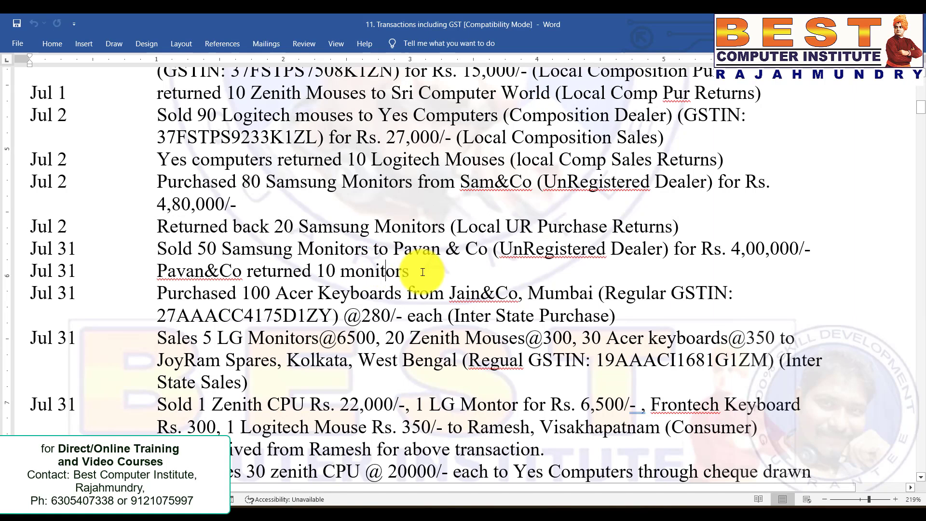
left_click_drag(419, 269, 158, 270)
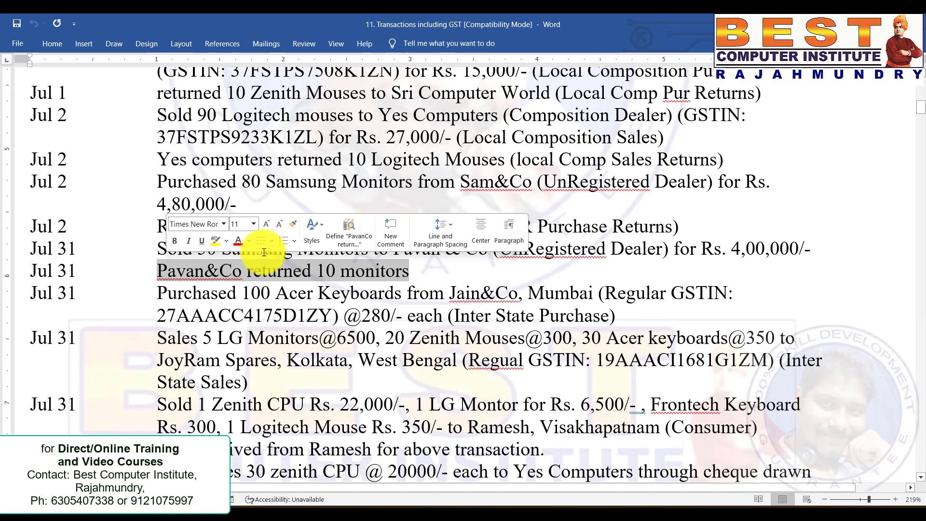
left_click(143, 253)
left_click(127, 251, "shift")
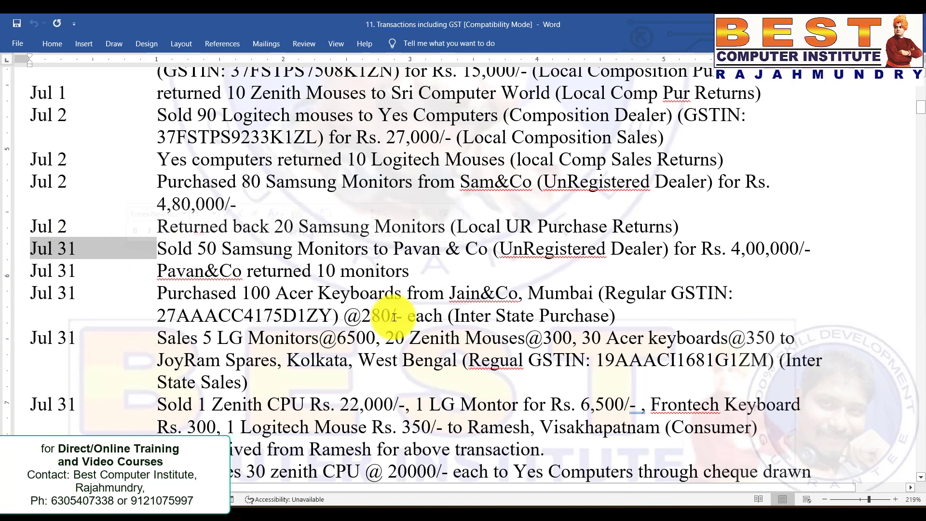
left_click(804, 250, "shift")
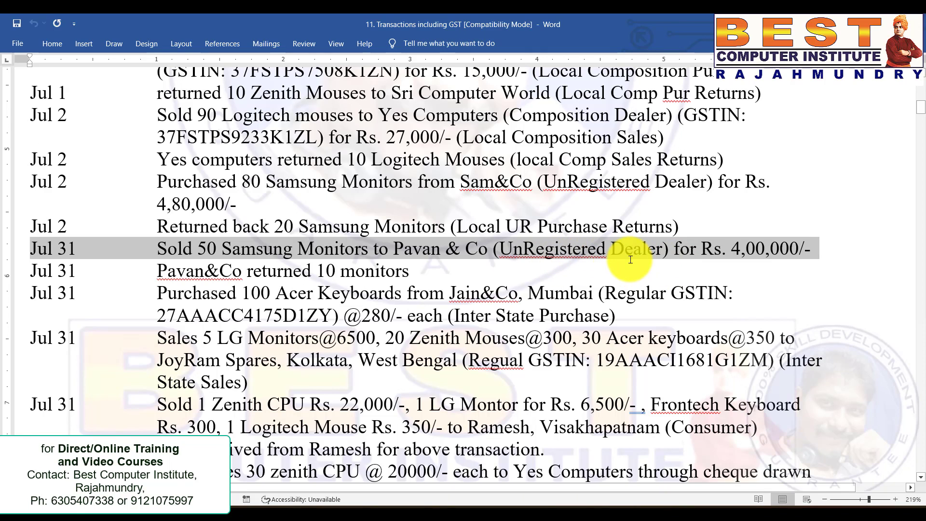
key("alt+Tab")
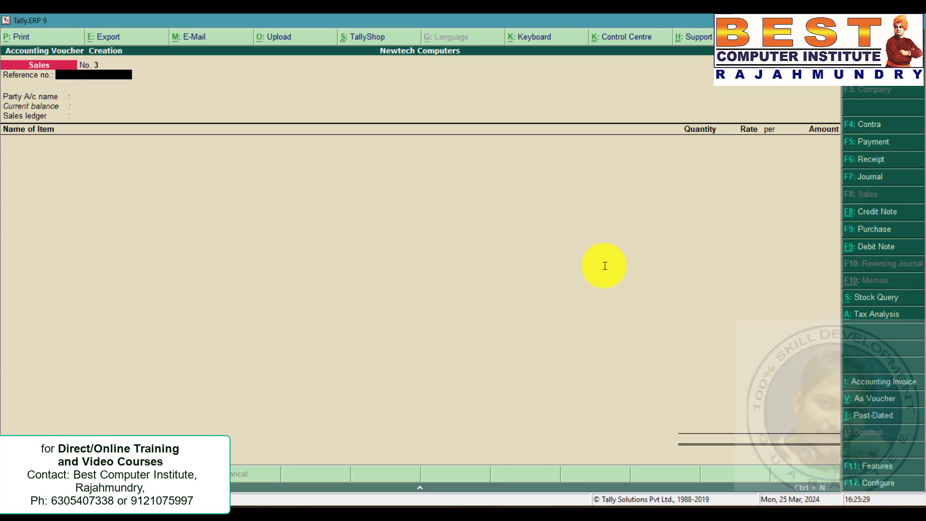
key("F2")
type("31")
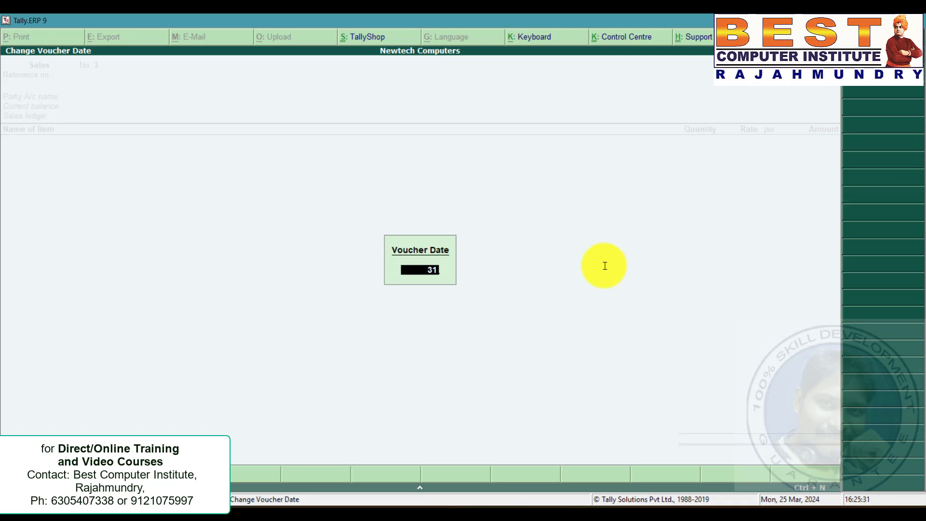
type("-3")
key("Return")
key("Return")
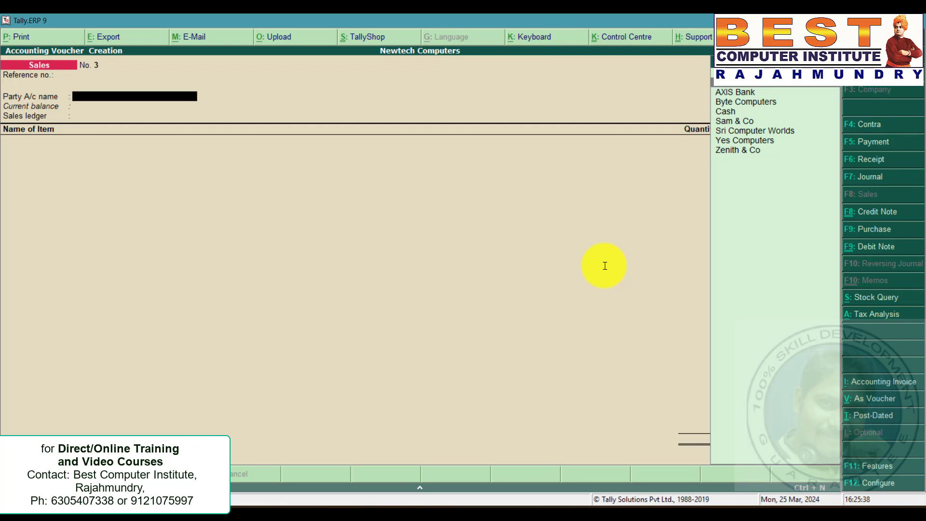
Create the party ledger Pavan & Co under Sundry Debtors with state Andhra Pradesh and registration type Unregistered.
key("alt+c")
type("P")
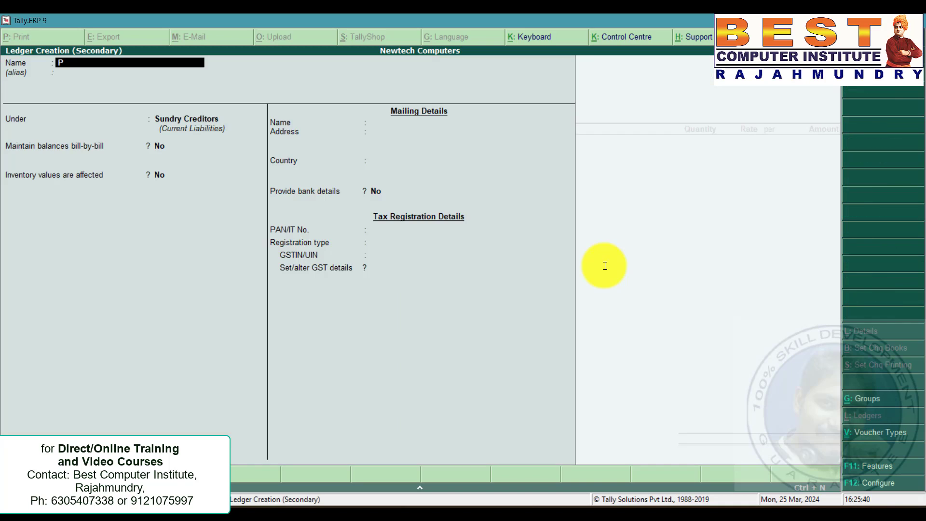
type("avan & Co")
key("Return")
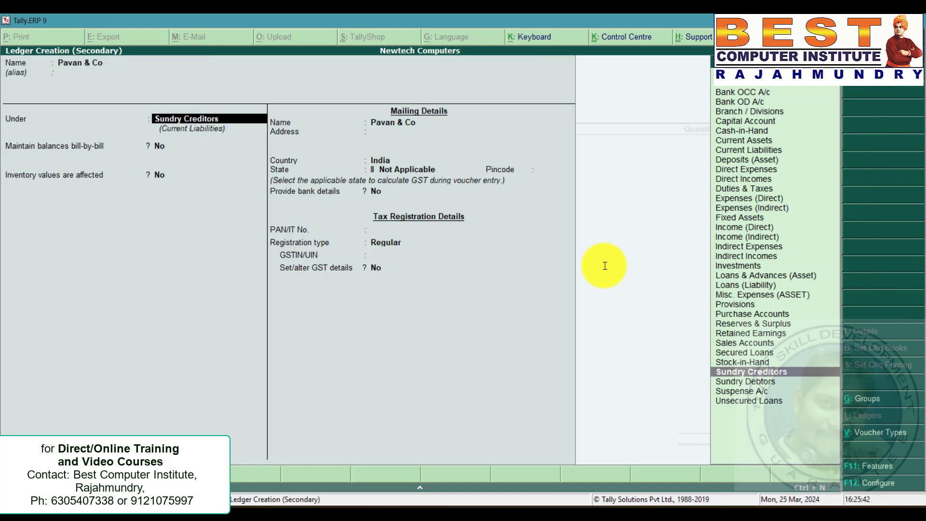
key("Down")
key("Return")
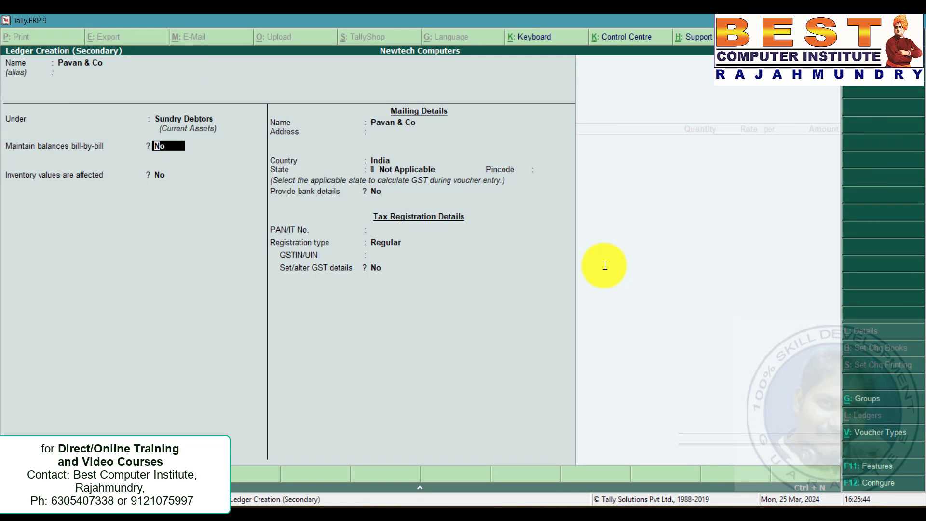
left_click(403, 169)
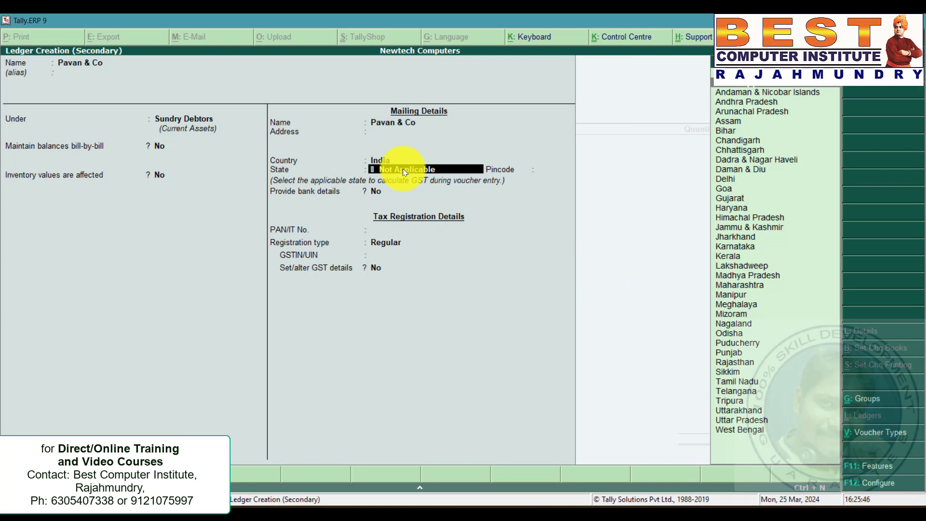
key("Down")
key("Down")
key("Return")
key("Return")
key("Return")
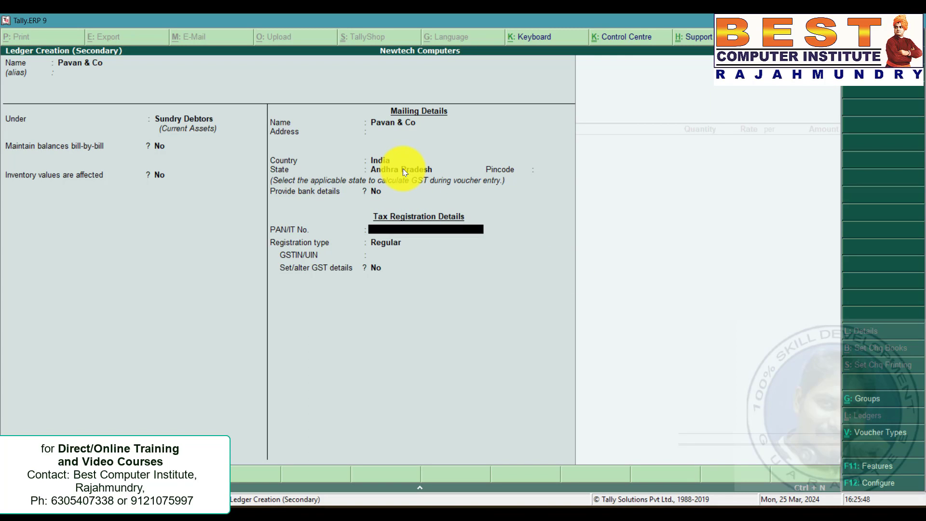
key("Return")
key("Down")
key("Return")
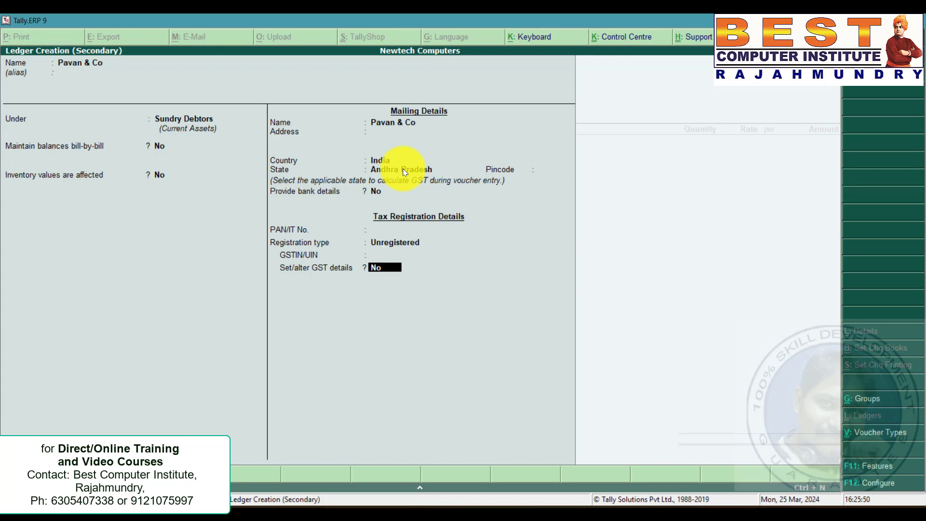
key("ctrl+a")
key("ctrl+a")
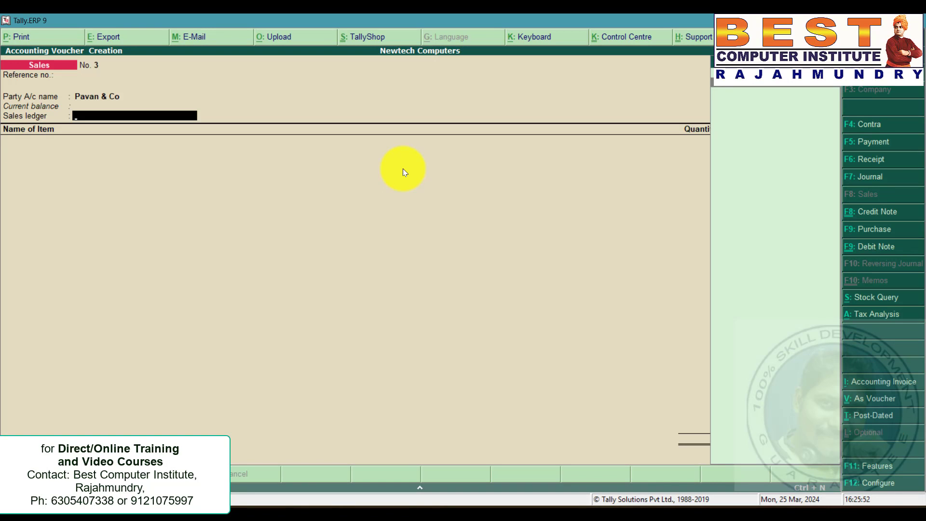
Select the Sales ledger, accept its Sales Taxable classification, and return to the problem statement.
key("Return")
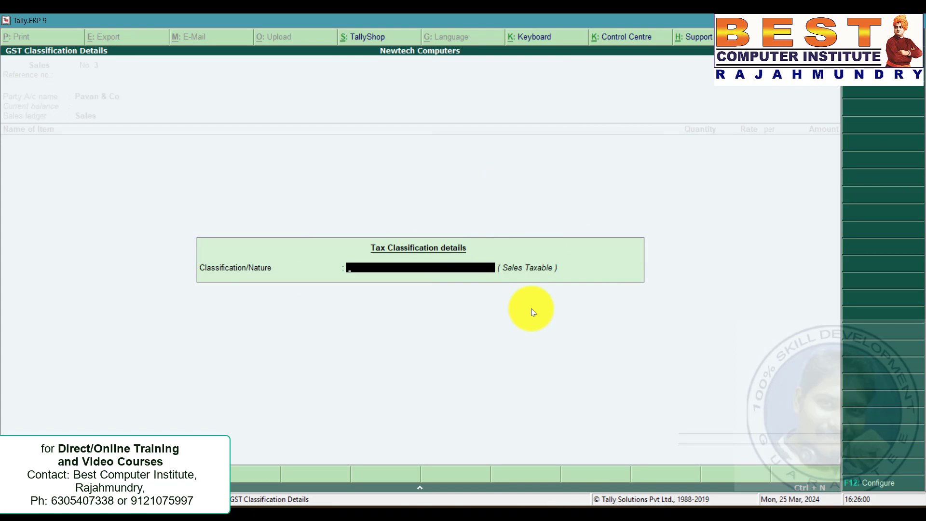
key("Return")
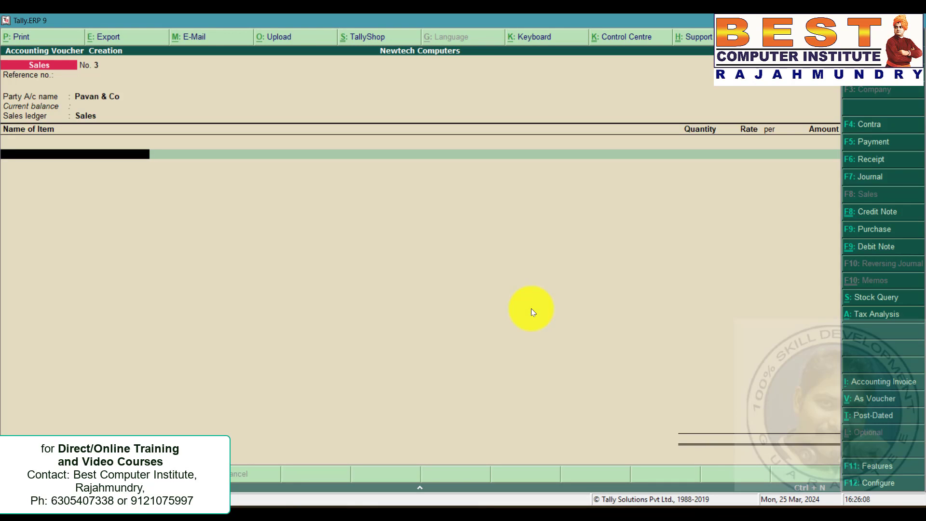
key("alt+Tab")
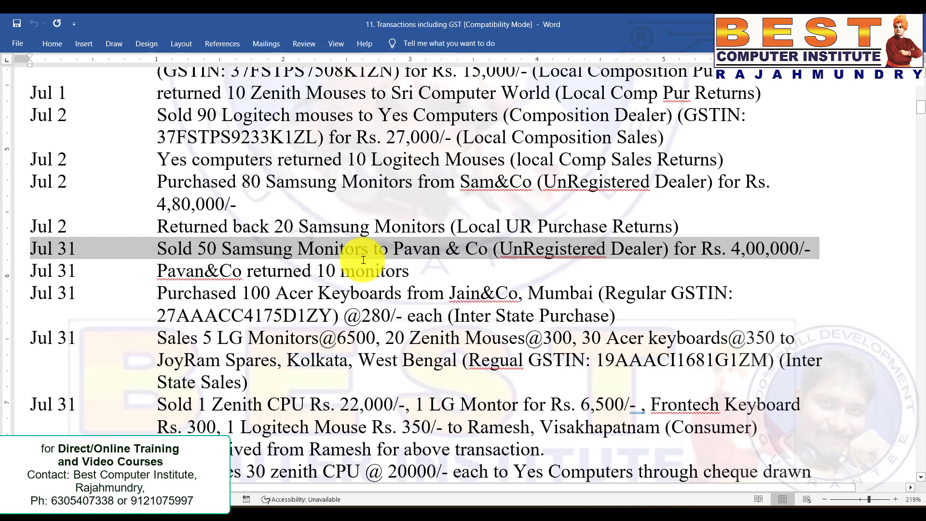
Check the Pavan & Co sale amount, then add 50 nos of Samsung Monitors to the sales voucher for 4,00,000.
left_click(293, 249)
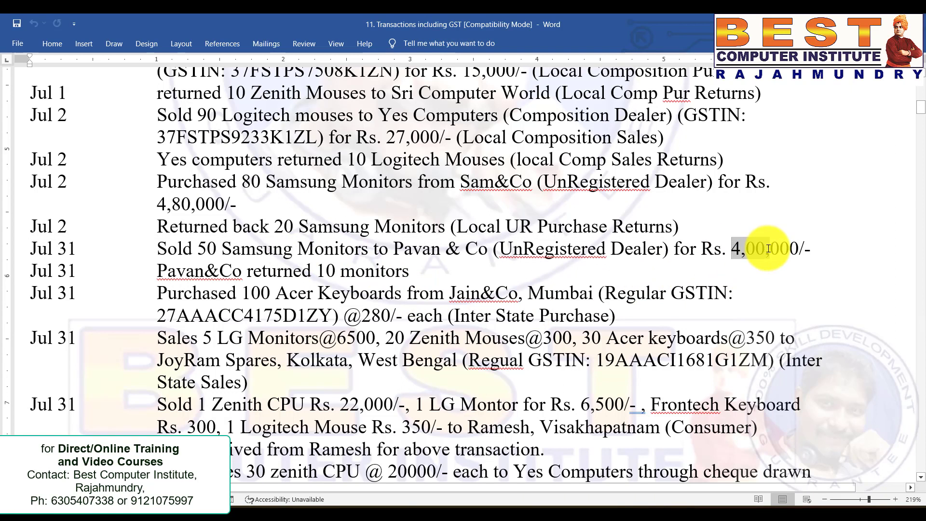
key("alt+Tab")
key("Down")
key("Down")
key("Down")
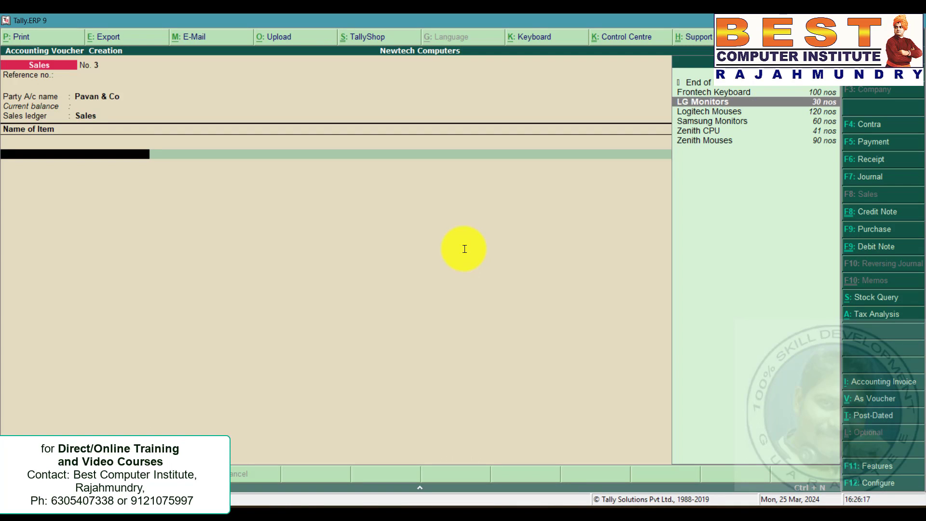
key("Return")
type("50")
key("Return")
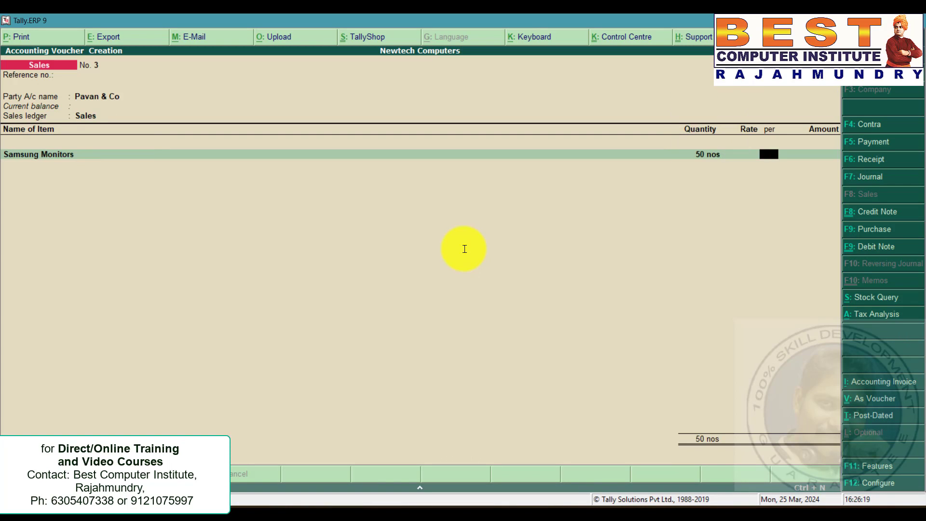
key("Return")
type("4,00,")
type("00000")
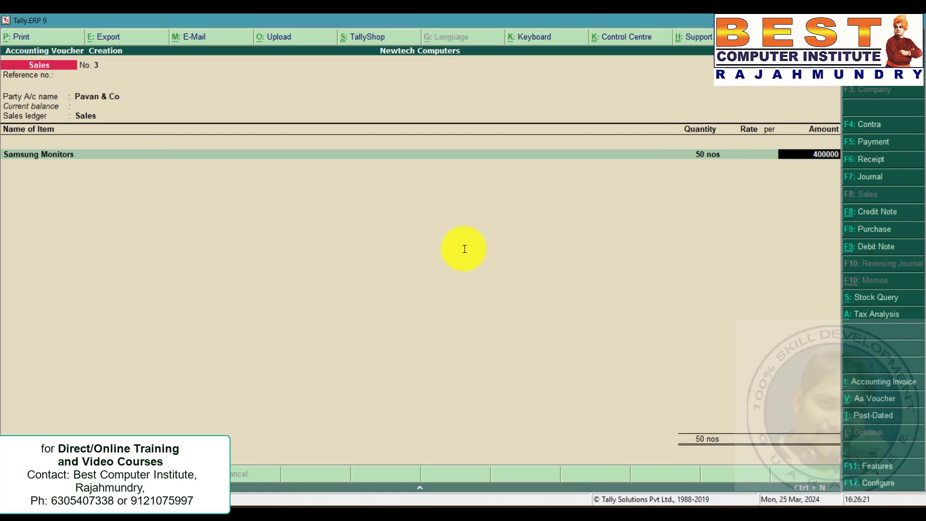
key("Return")
Add the CGST and SGST ledgers to the sales voucher and save it.
key("Return")
type("c")
key("Return")
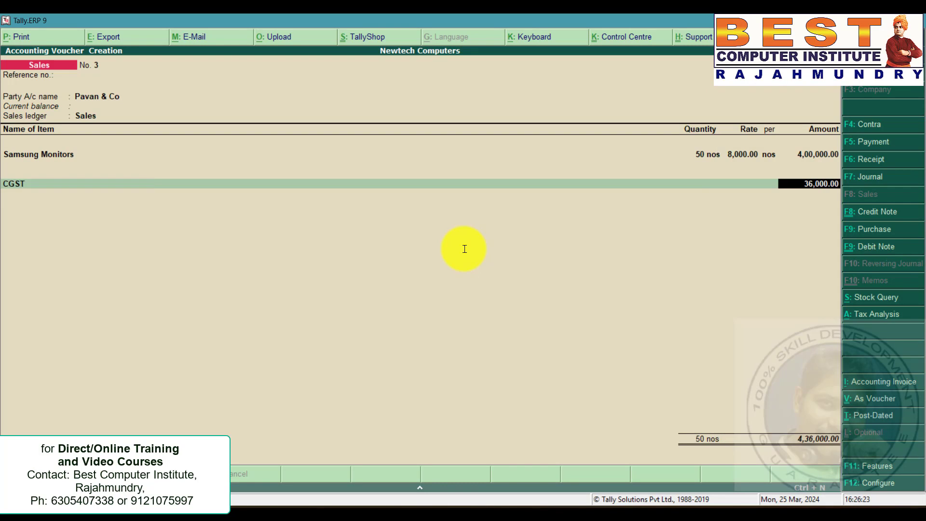
key("Return")
type("s")
key("Return")
key("Return")
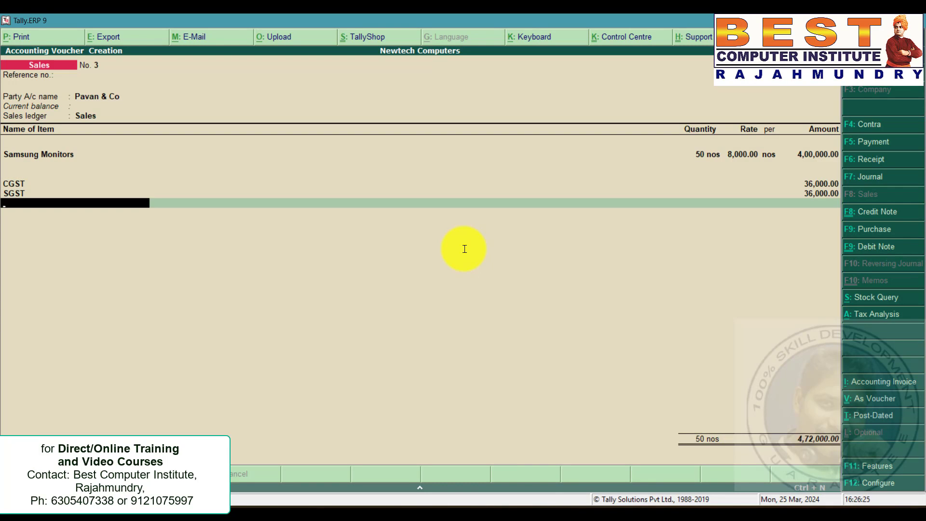
key("ctrl+a")
Review the Jain & Co inter-state purchase in the problem statement and open a new purchase voucher.
key("alt+Tab")
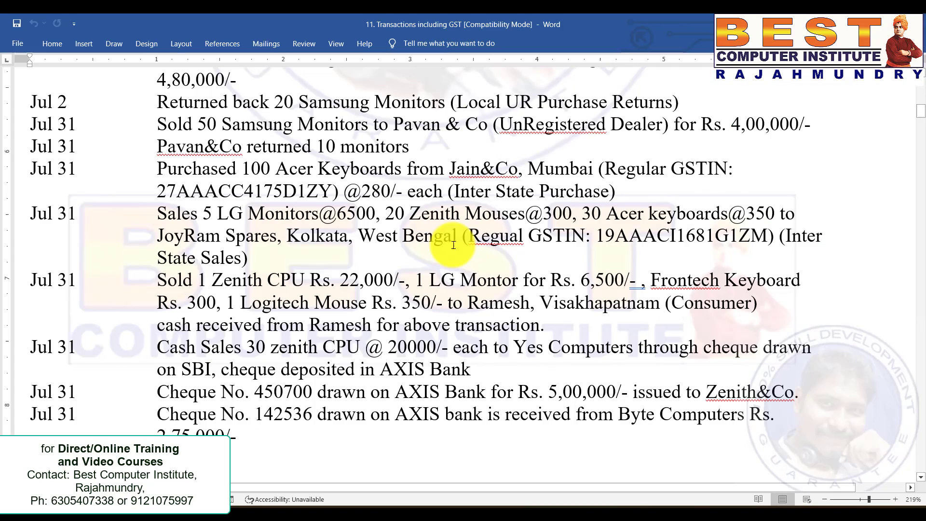
left_click(37, 168)
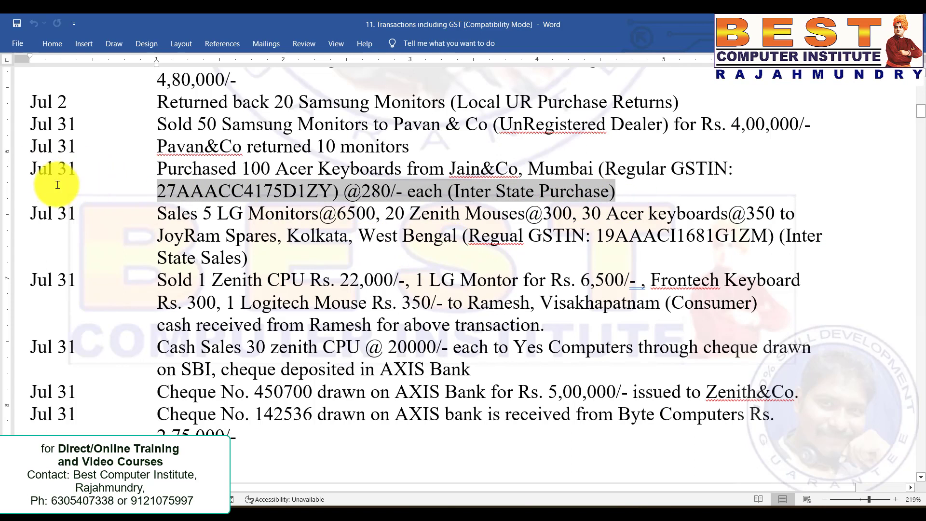
double_click(21, 173)
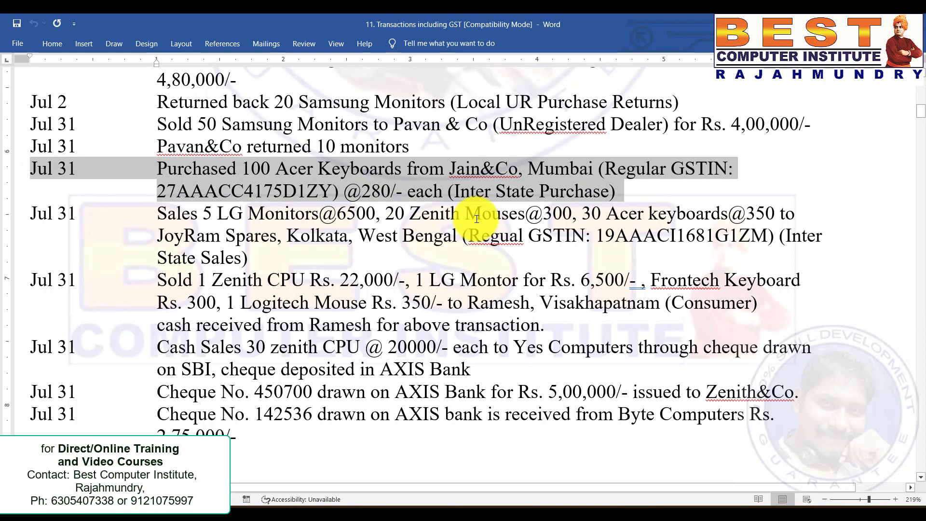
key("alt+Tab")
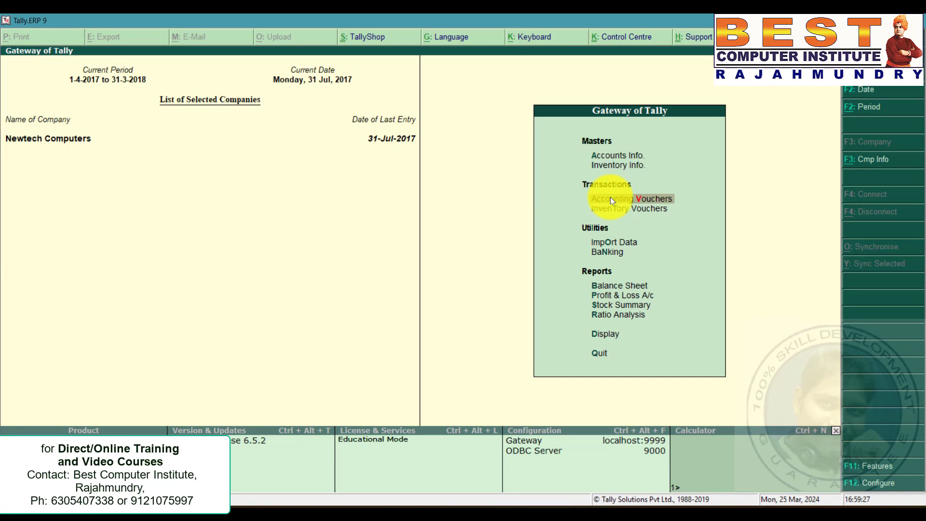
key("Return")
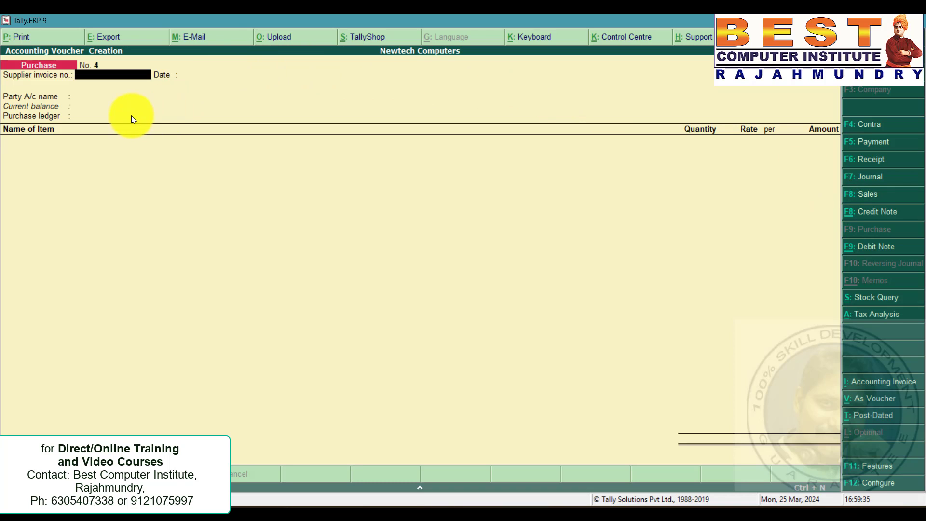
From the party field, create a new ledger named Jain & Co under Sundry Creditors.
left_click(116, 97)
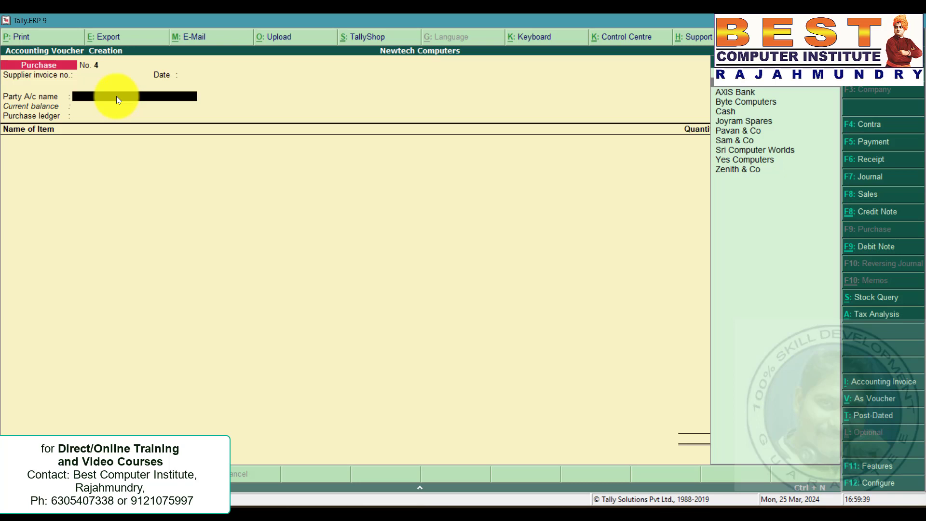
key("alt+c")
type("Jain")
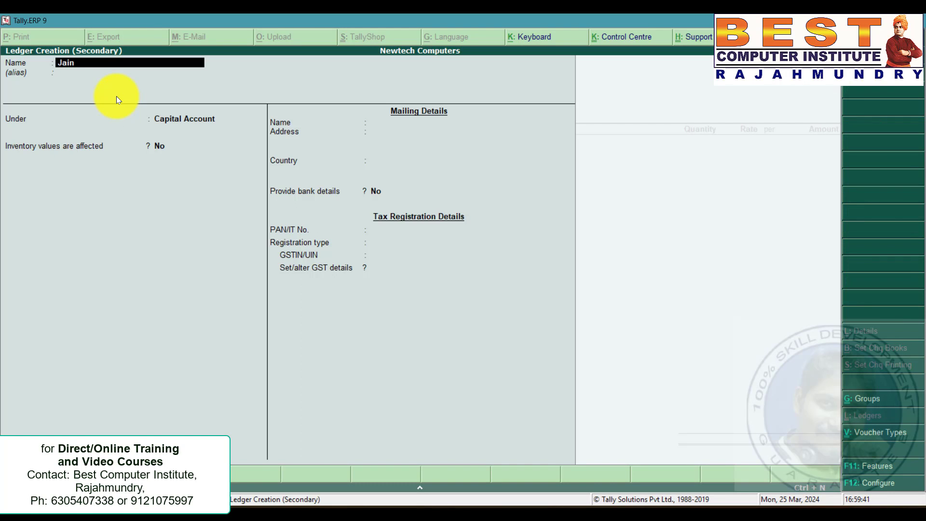
type(" & Co")
key("Return")
key("Return")
type("Cr")
key("Return")
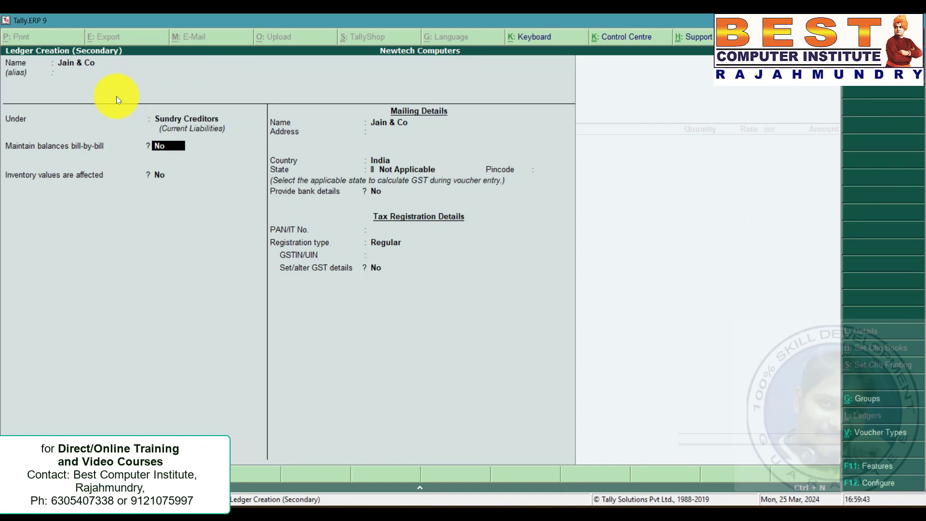
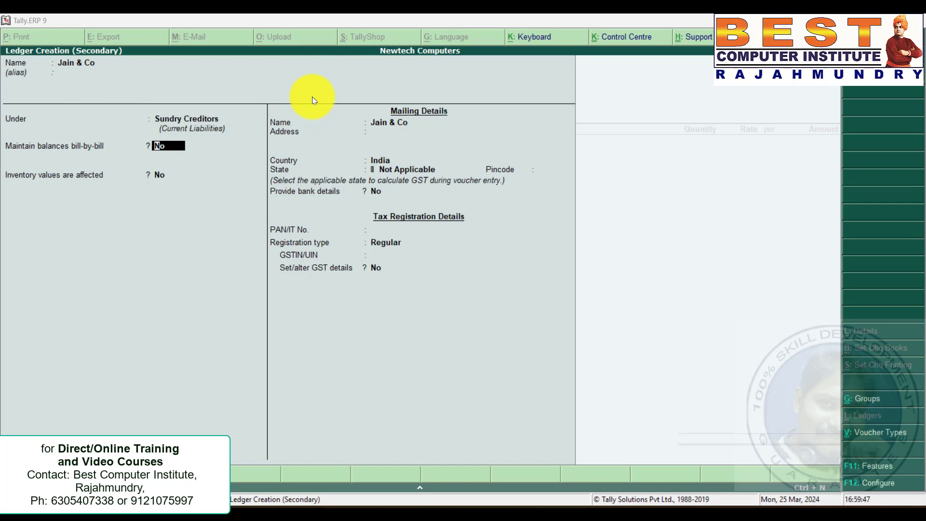
Enter Mumbai as Jain & Co's address and set its state to Maharashtra.
left_click(381, 133)
type("Mumb")
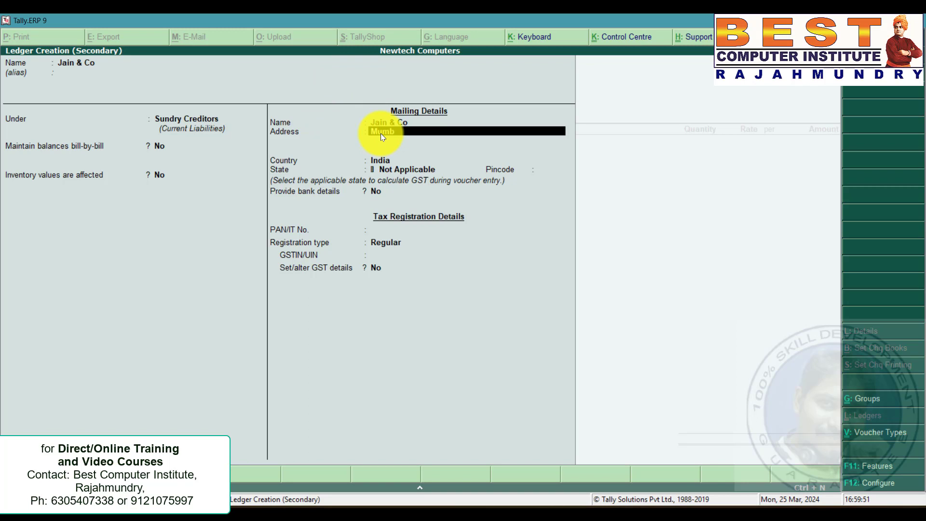
type("ai")
key("Return")
key("Return")
key("Return")
key("Down")
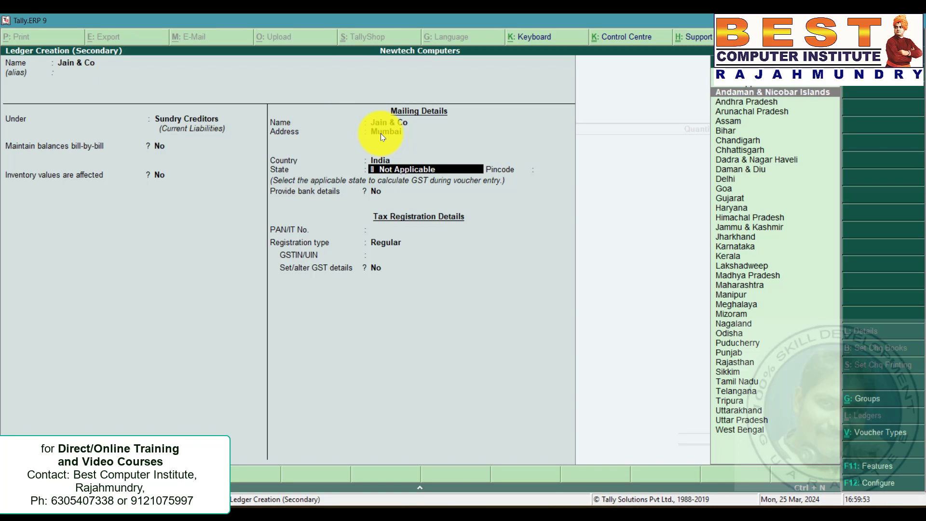
type("m")
key("BackSpace")
key("BackSpace")
key("BackSpace")
key("BackSpace")
key("BackSpace")
key("BackSpace")
key("BackSpace")
key("BackSpace")
key("BackSpace")
key("BackSpace")
key("BackSpace")
key("BackSpace")
key("BackSpace")
key("BackSpace")
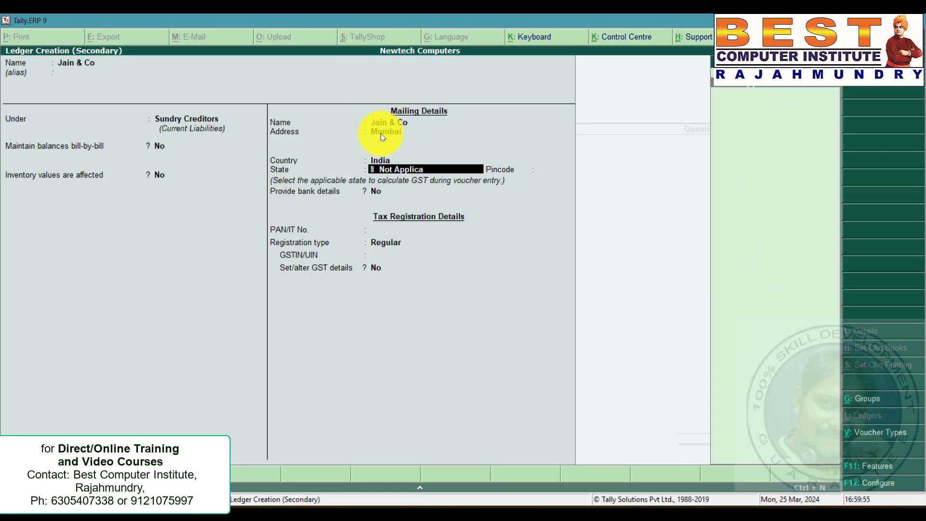
type("Maha")
key("Return")
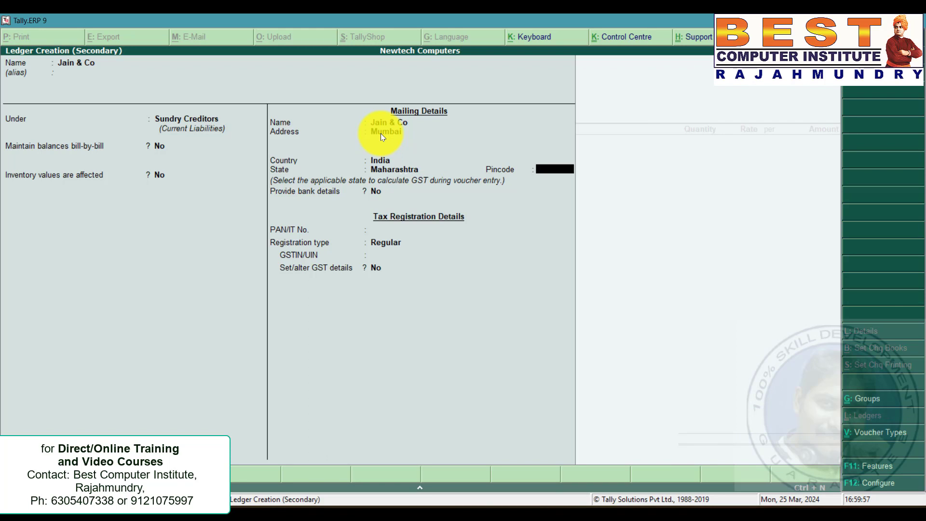
Copy Jain & Co's GSTIN from the problem statement into the ledger, save it, and accept the party details.
key("Return")
key("Return")
key("Return")
key("alt+Tab")
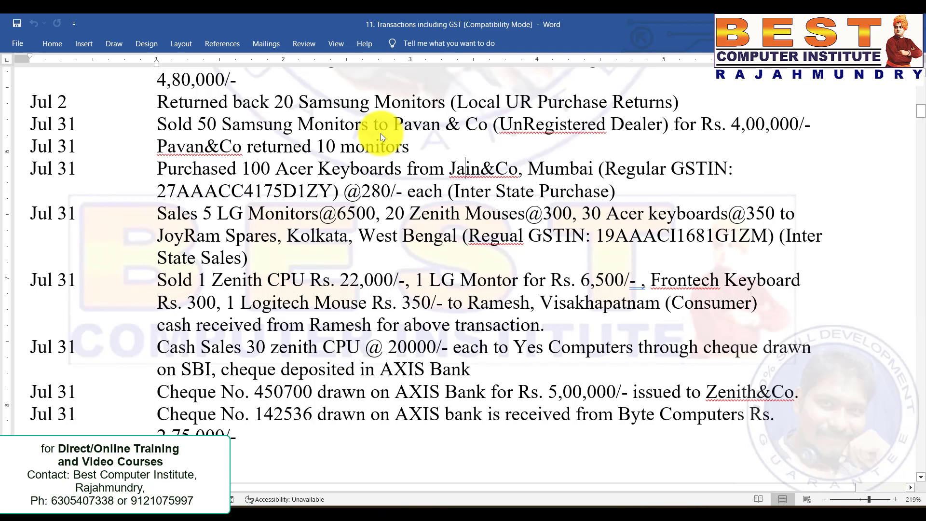
left_click_drag(327, 189, 153, 191)
key("ctrl+c")
key("alt+Tab")
key("Return")
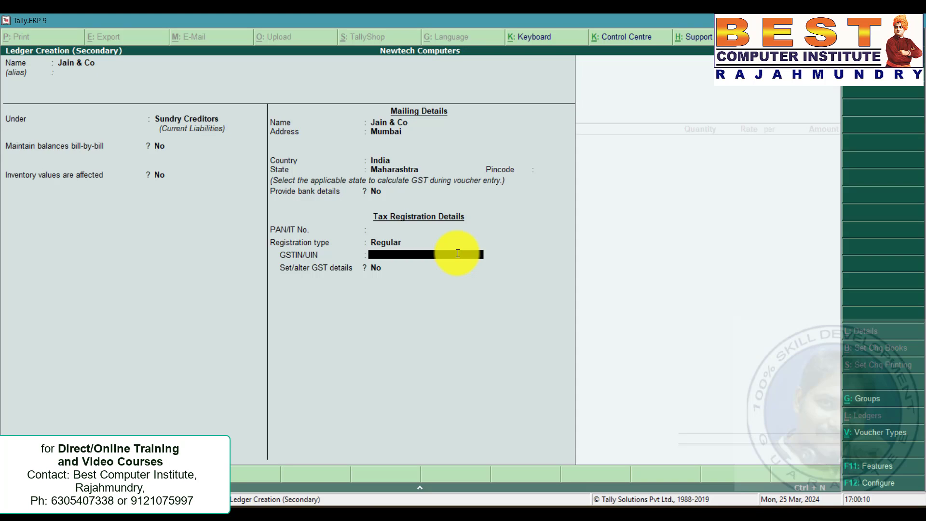
key("ctrl+alt+v")
key("Return")
key("ctrl+a")
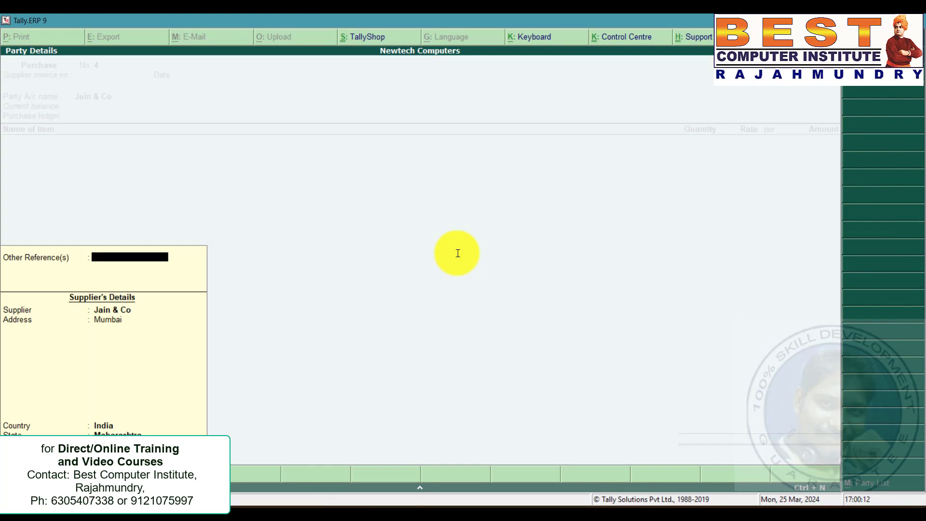
key("ctrl+a")
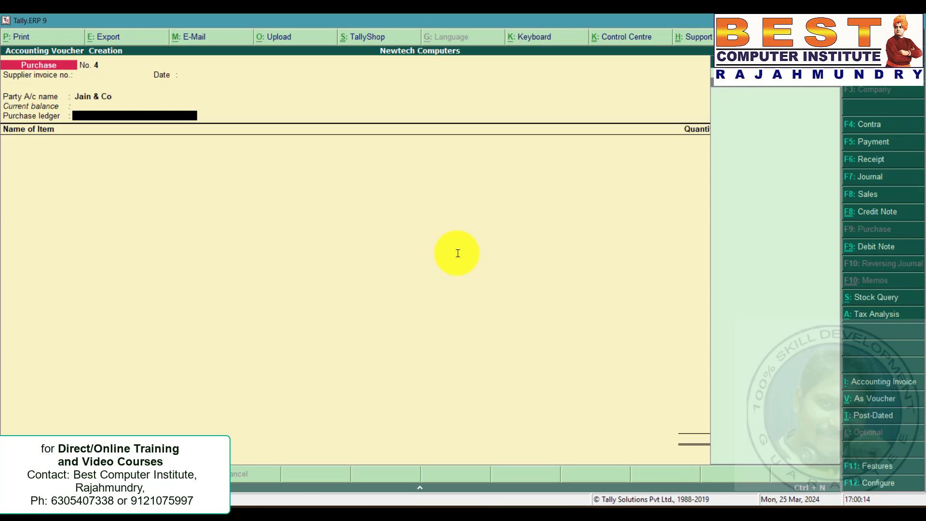
Choose Purchases as the purchase ledger with interstate taxable classification and check the purchased item in the problem statement.
key("Return")
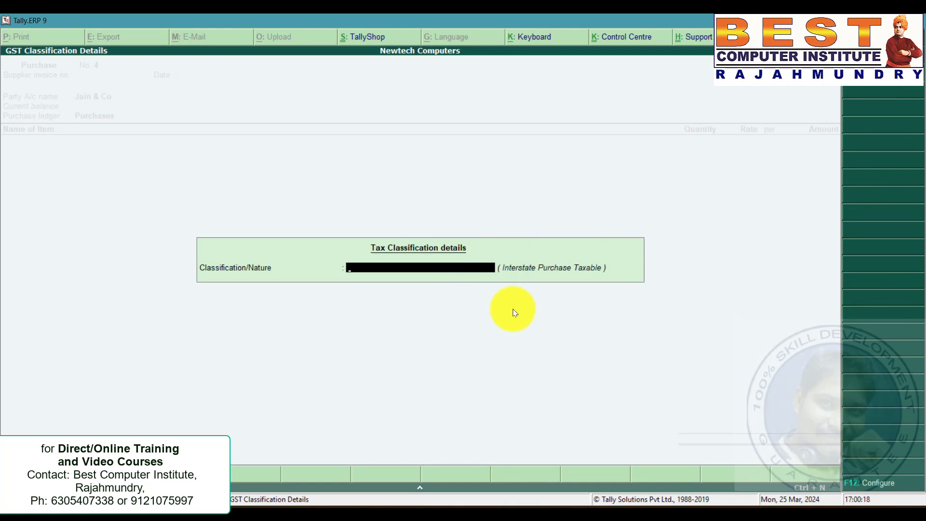
key("Return")
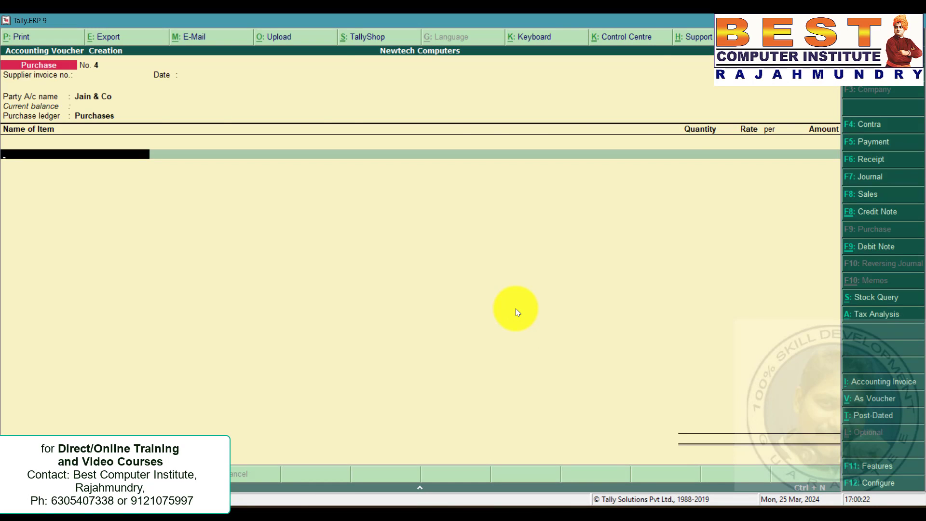
key("alt+Tab")
left_click_drag(242, 168, 293, 169)
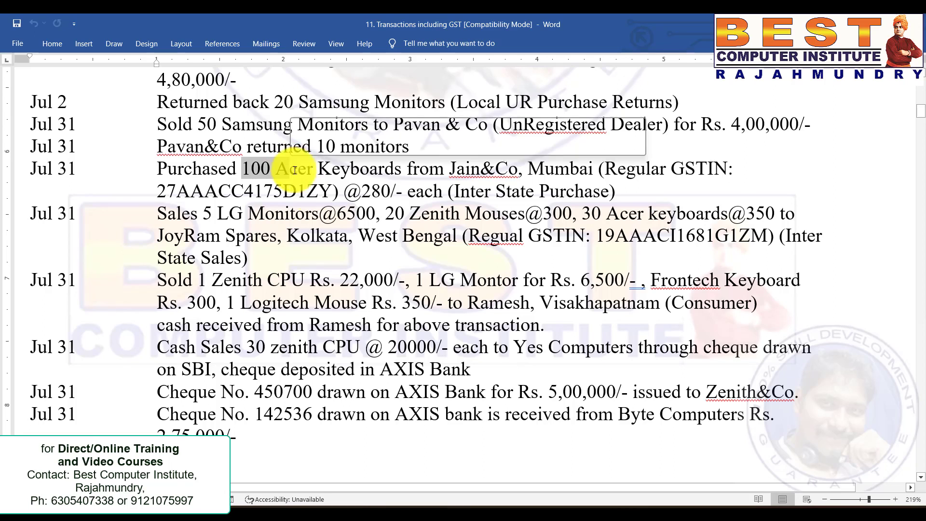
key("alt+Tab")
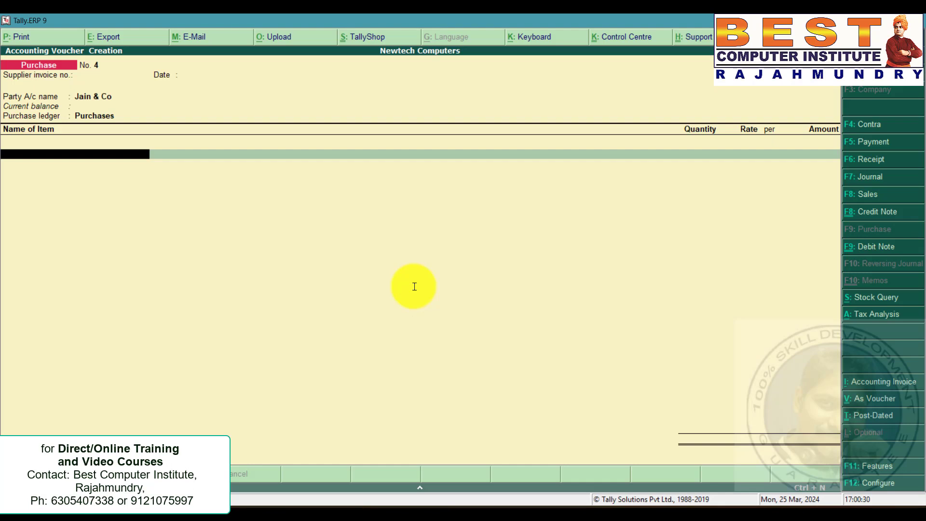
Create a stock item named Acer Keyboards under the Keyboards group with nos as its unit.
key("alt+c")
type("Acer")
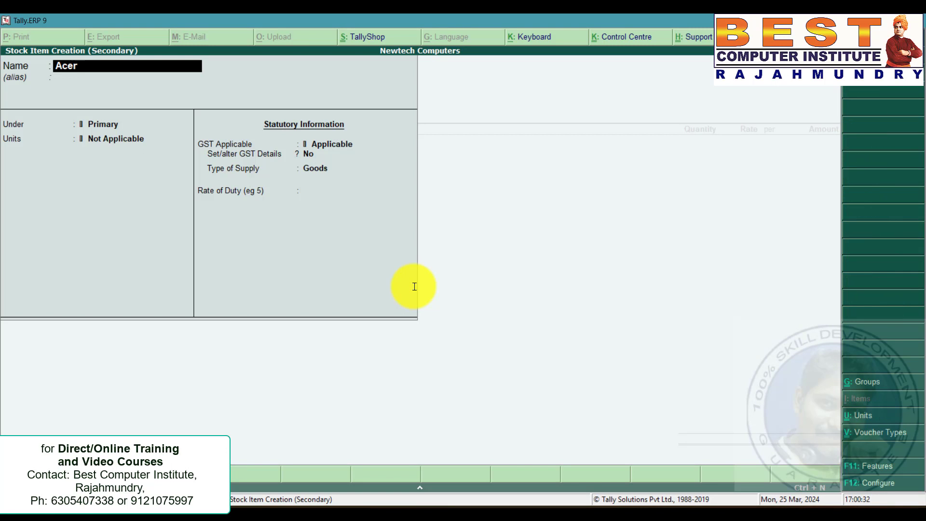
type("y Keyboar")
key("BackSpace")
key("BackSpace")
key("BackSpace")
key("BackSpace")
type("boards")
key("Return")
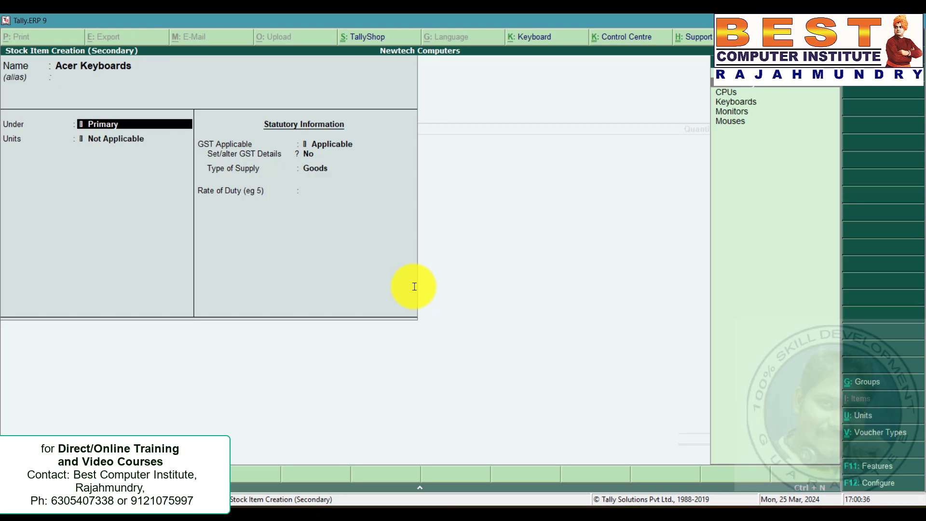
key("Down")
key("Down")
key("Return")
key("Return")
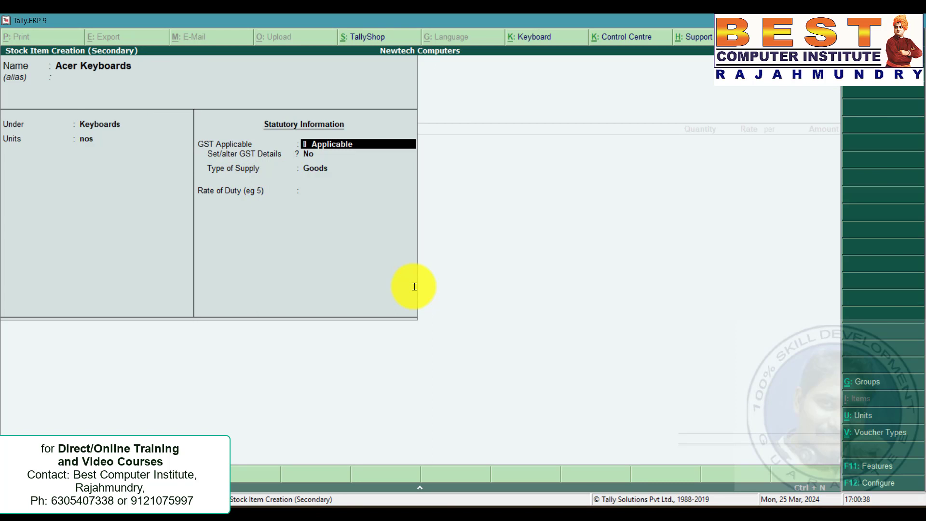
key("ctrl+a")
Enter 100 nos of Acer Keyboards at a rate of 280 in the purchase voucher.
type("100")
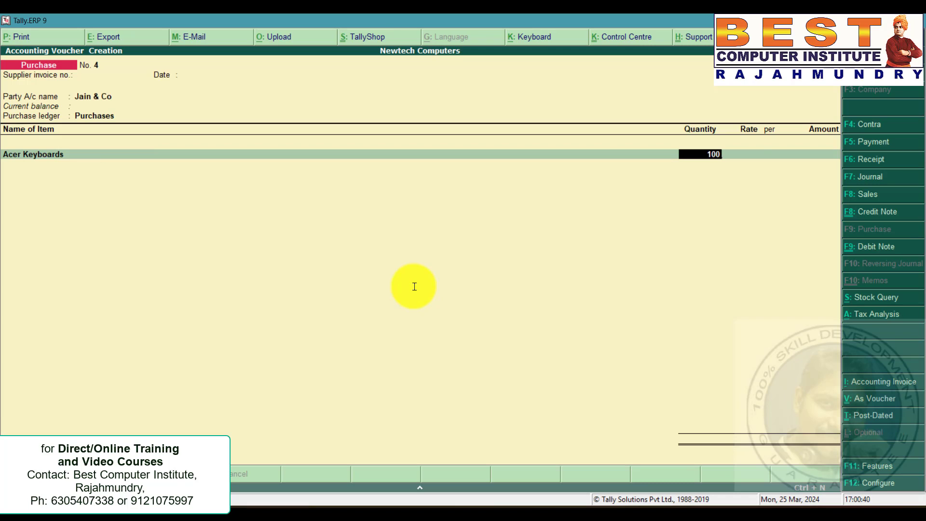
key("Return")
type("280")
key("Return")
key("Return")
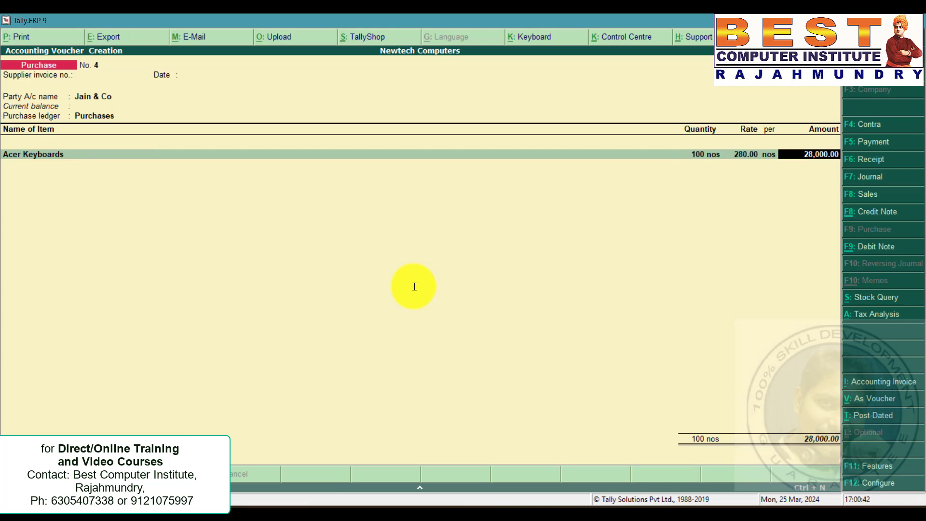
key("Return")
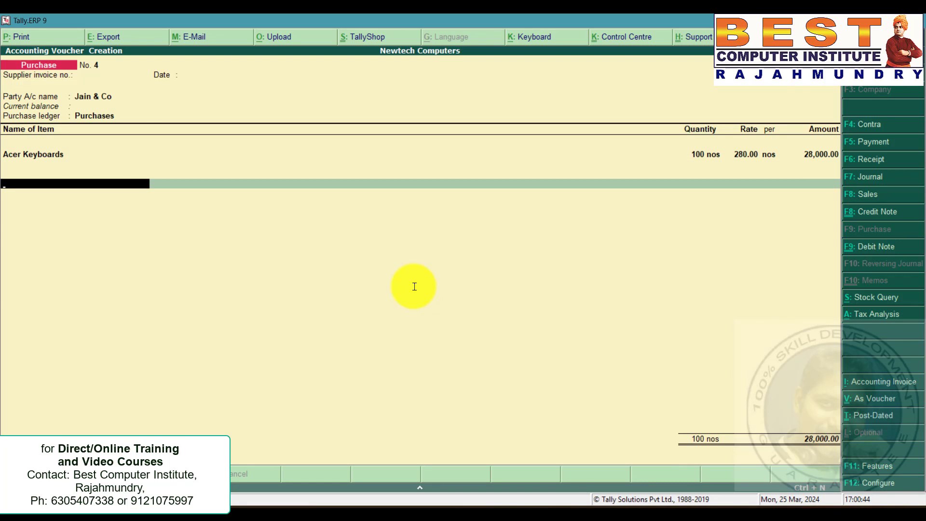
Create an IGST ledger under Duties & Taxes with GST Integrated Tax, add it to the voucher, and save the purchase.
key("alt+c")
type("IGST")
key("Return")
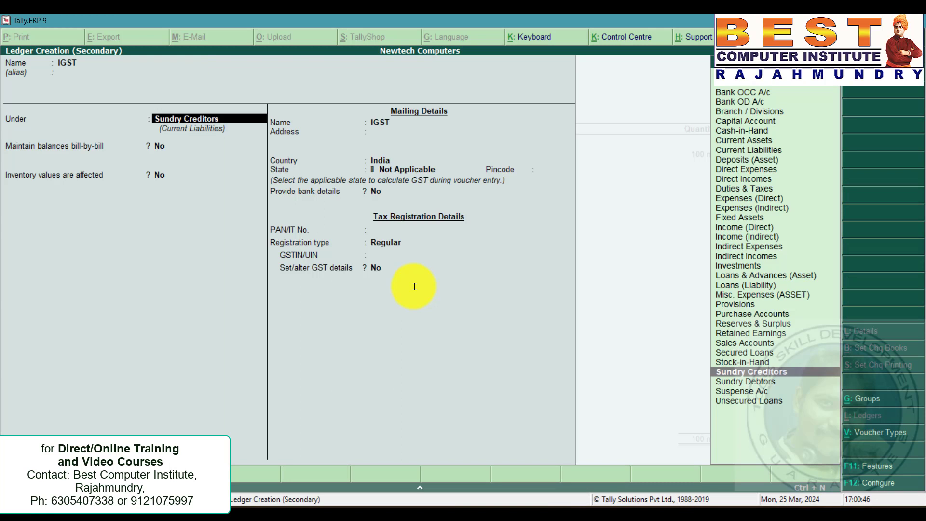
type("du")
key("Return")
key("Up")
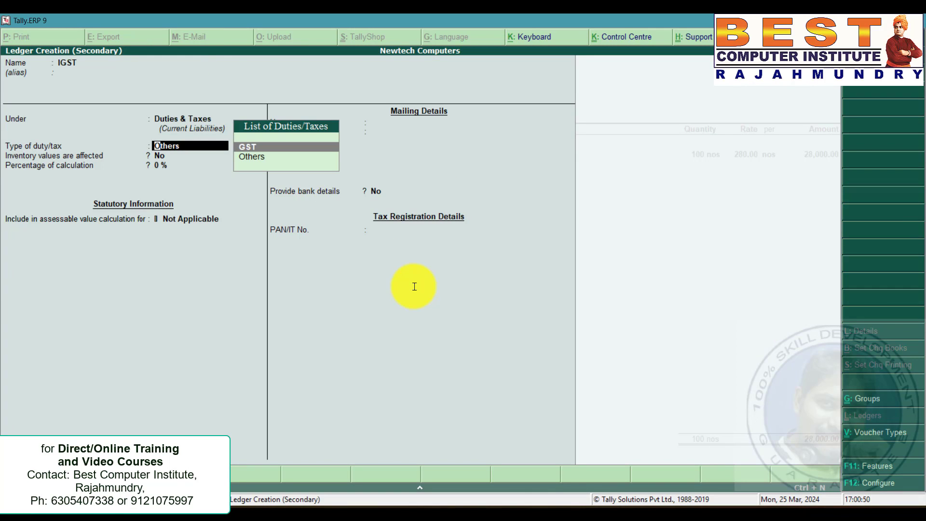
key("Return")
key("Down")
key("Down")
key("Return")
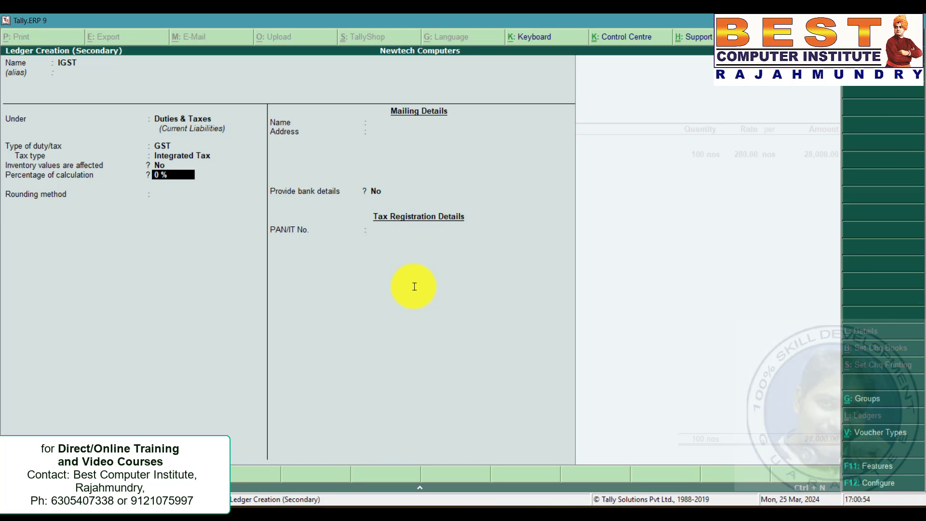
key("ctrl+a")
key("Return")
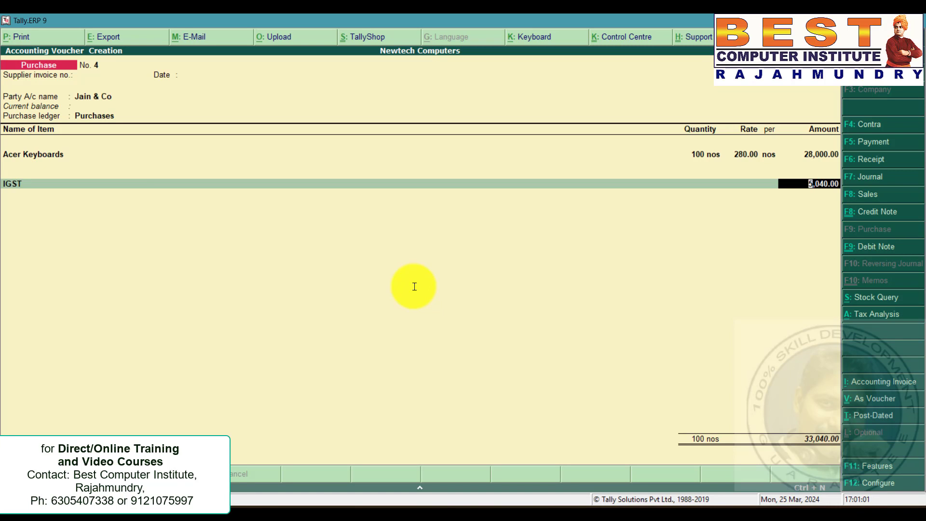
key("ctrl+a")
Review the JoyRam Spares inter-state sale in the problem statement and open a new sales voucher.
key("alt+Tab")
left_click(364, 261)
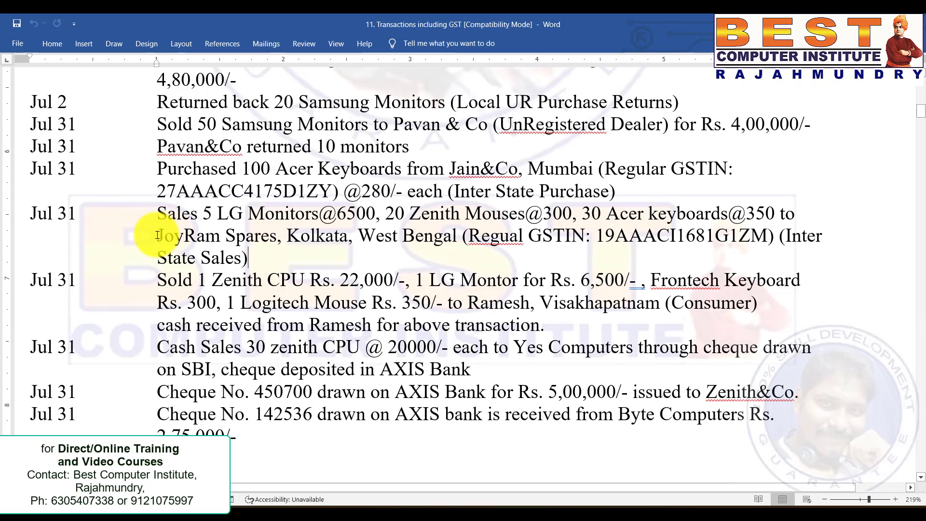
left_click_drag(158, 236, 462, 236)
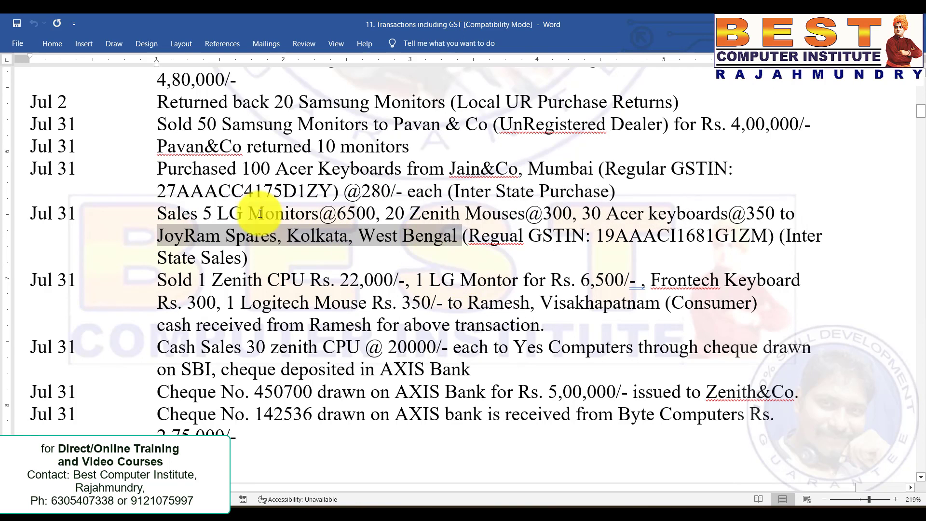
left_click(221, 212)
left_click_drag(248, 260, 21, 213)
key("alt+Tab")
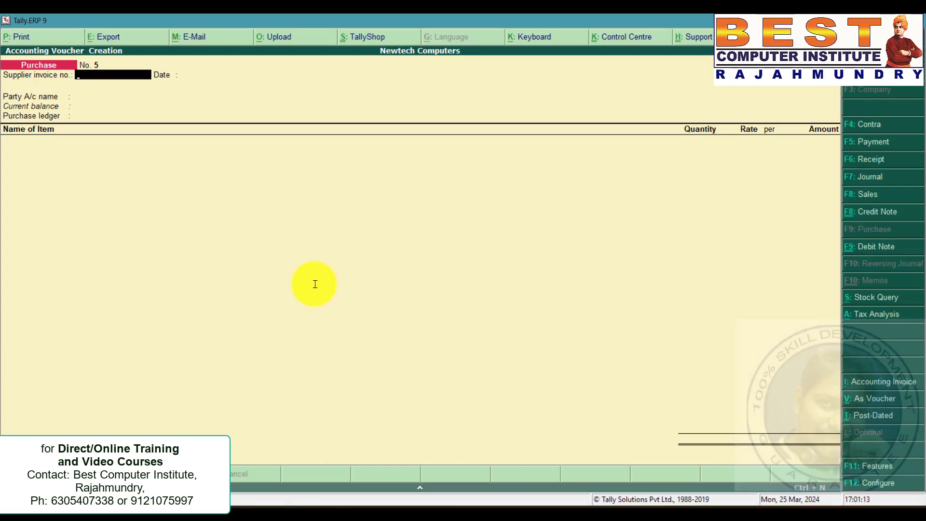
left_click(872, 195)
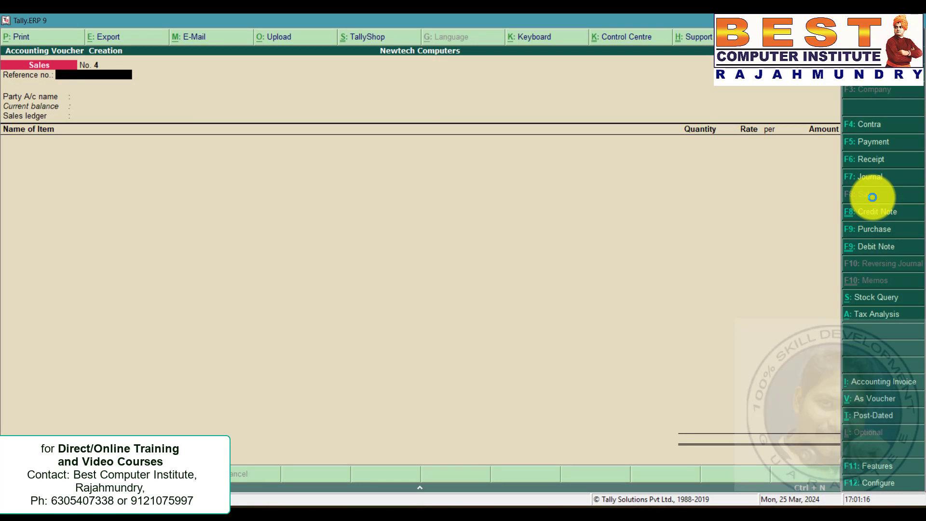
key("Return")
From the party field, create a new ledger named Joyram Spares under Sundry Debtors.
key("alt+c")
type("Jo")
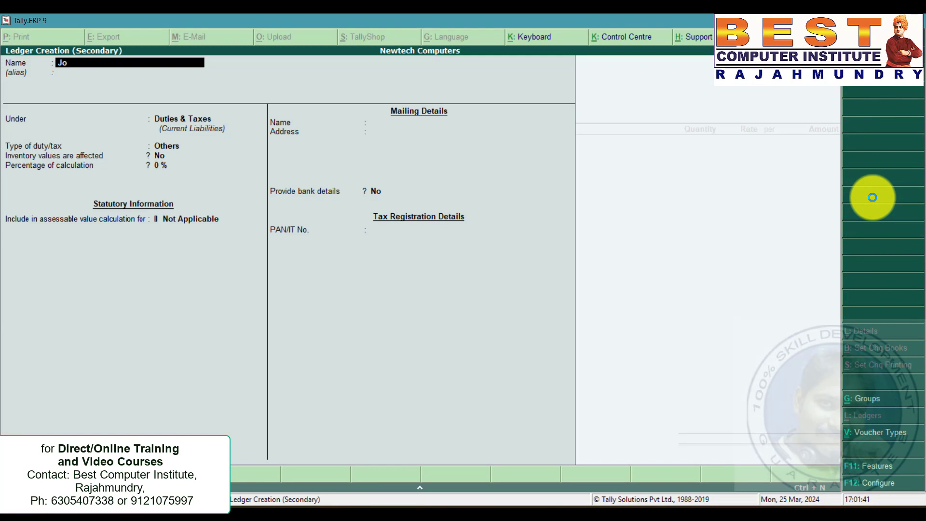
type("yram Spares")
key("Return")
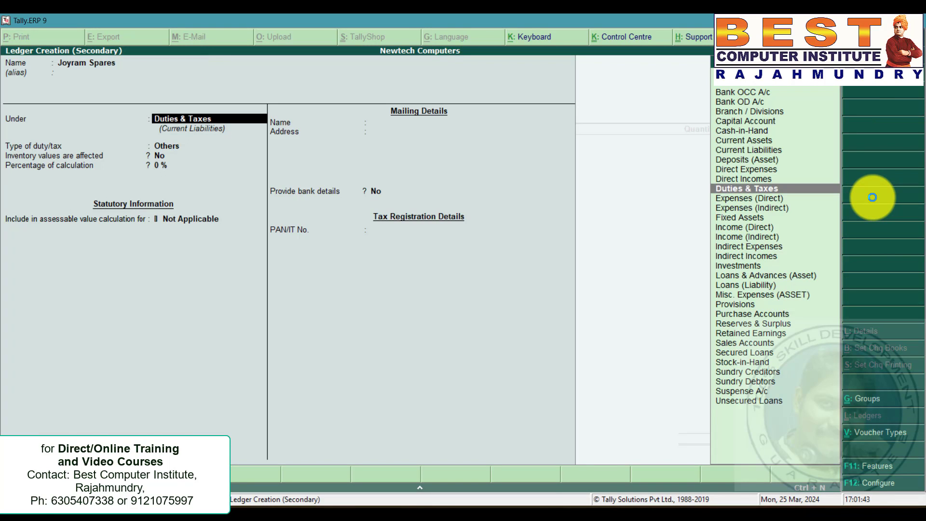
type("Deb")
key("Return")
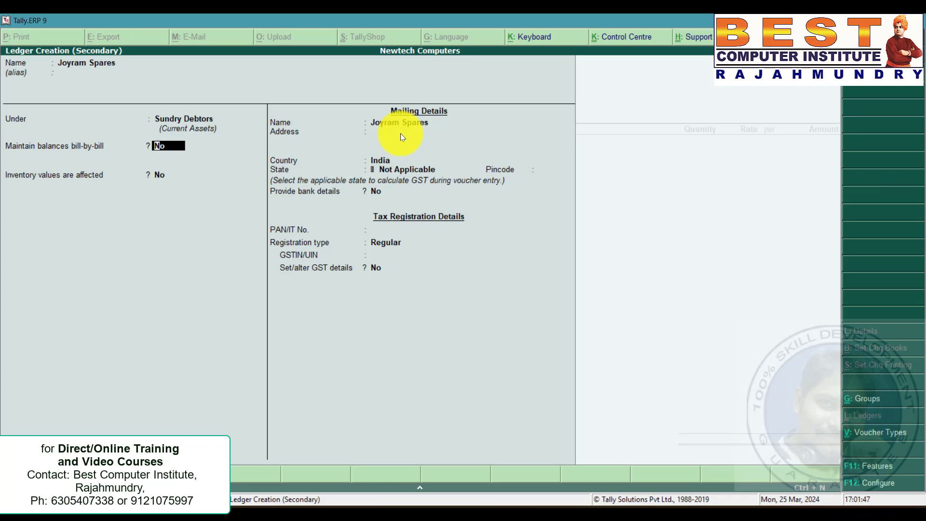
Enter Kolkata as Joyram Spares' address and set its state to West Bengal.
key("Return")
type("Kol")
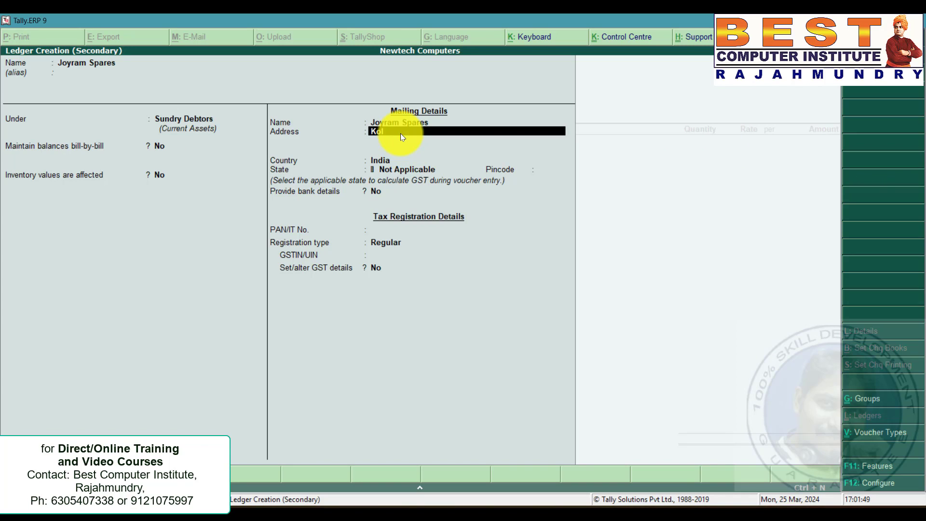
type("kaa")
type("ata")
key("Return")
type("w")
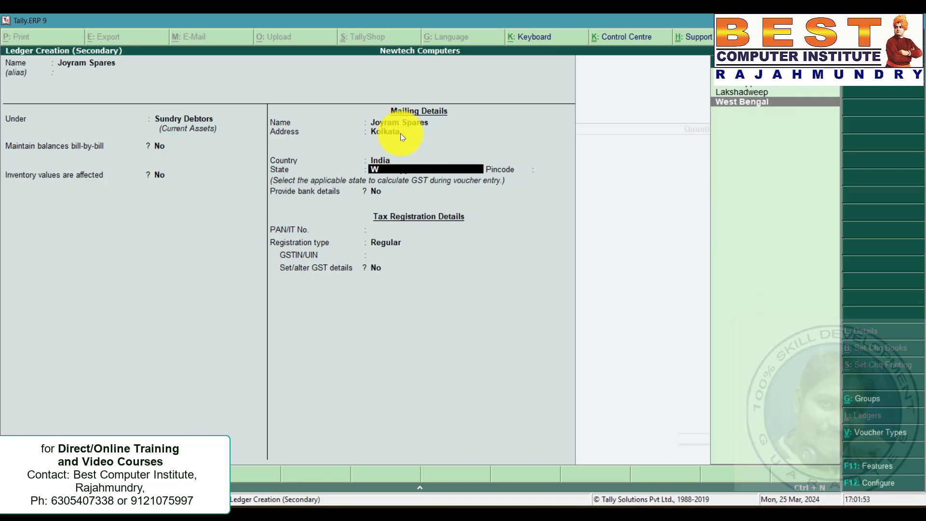
key("Return")
key("Return")
key("Return")
key("Return")
key("Return")
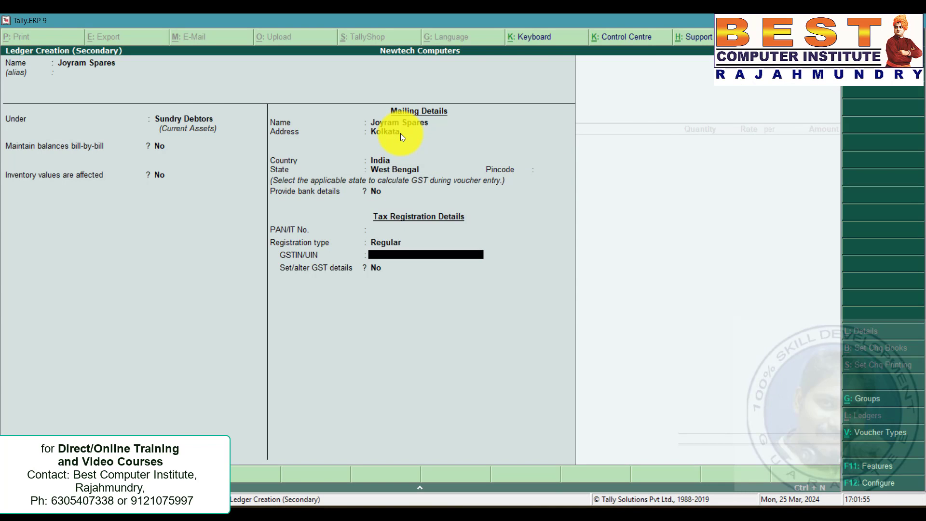
Copy Joyram Spares' GSTIN from the problem statement into the ledger's GSTIN/UIN field and save the ledger.
key("alt+Tab")
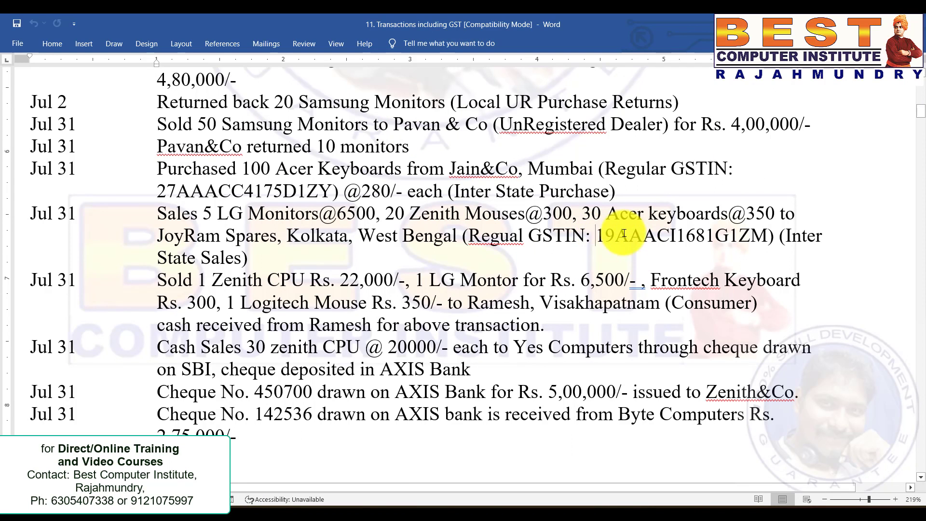
left_click_drag(597, 235, 766, 236)
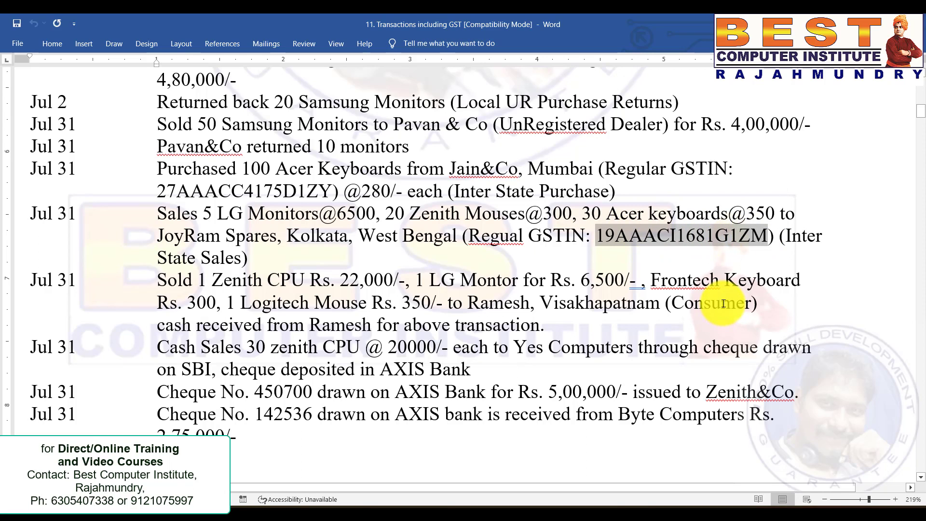
key("alt+Tab")
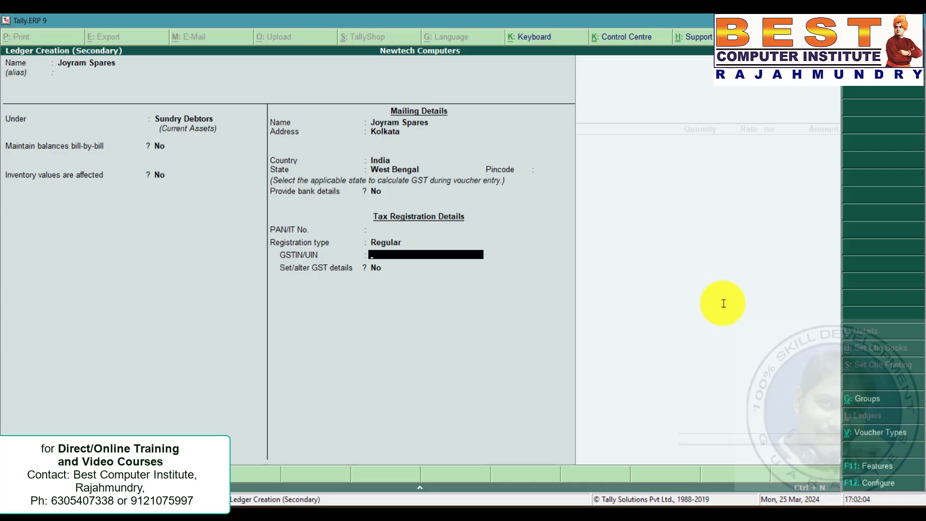
key("ctrl+alt+v")
key("Return")
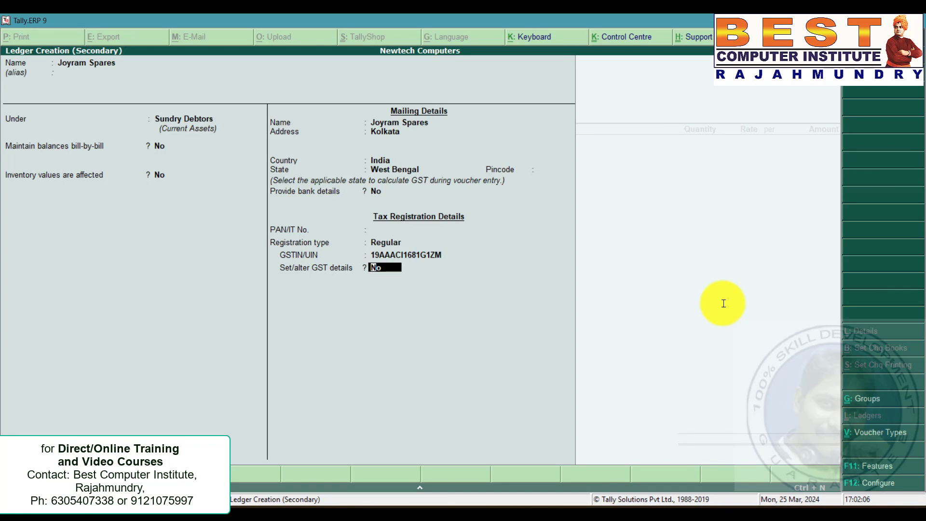
key("ctrl+a")
key("ctrl+a")
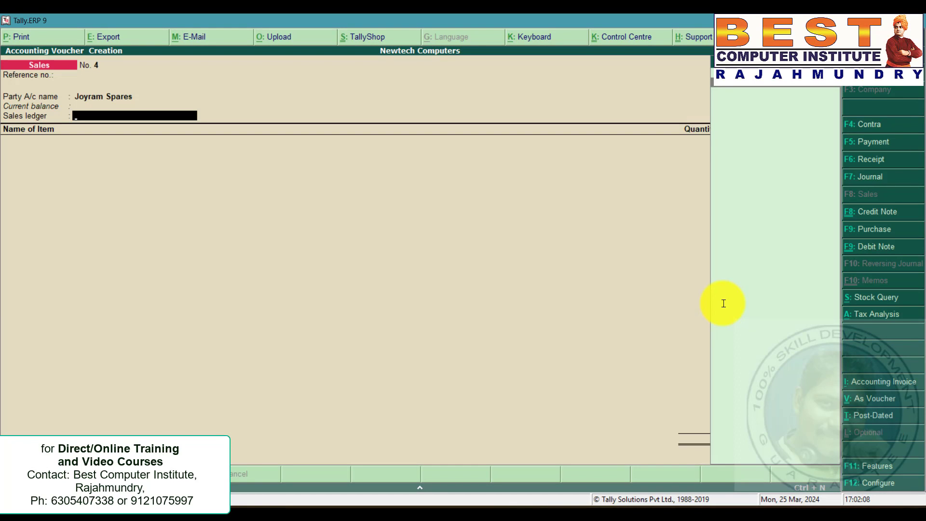
Choose Sales as the sales ledger, accept the interstate classification, and add 5 LG Monitors at 6,500 each.
key("Return")
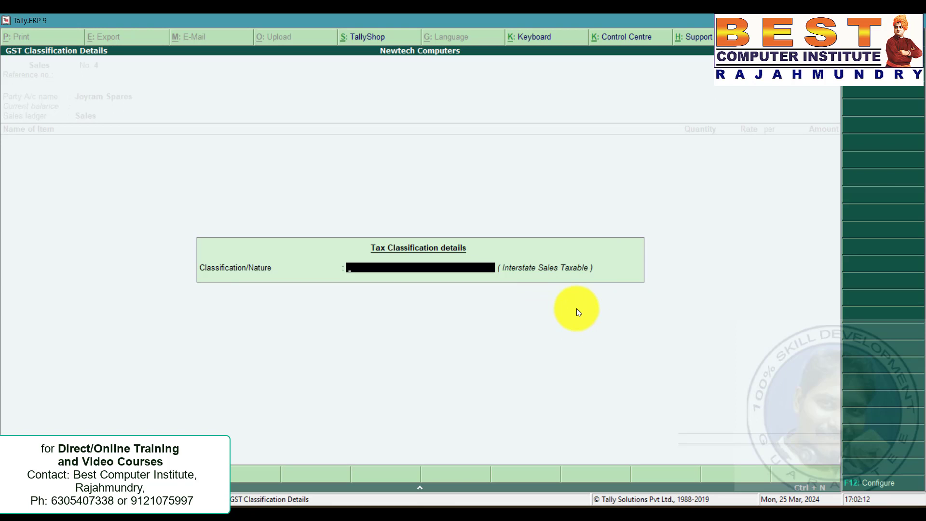
key("Return")
key("alt+Tab")
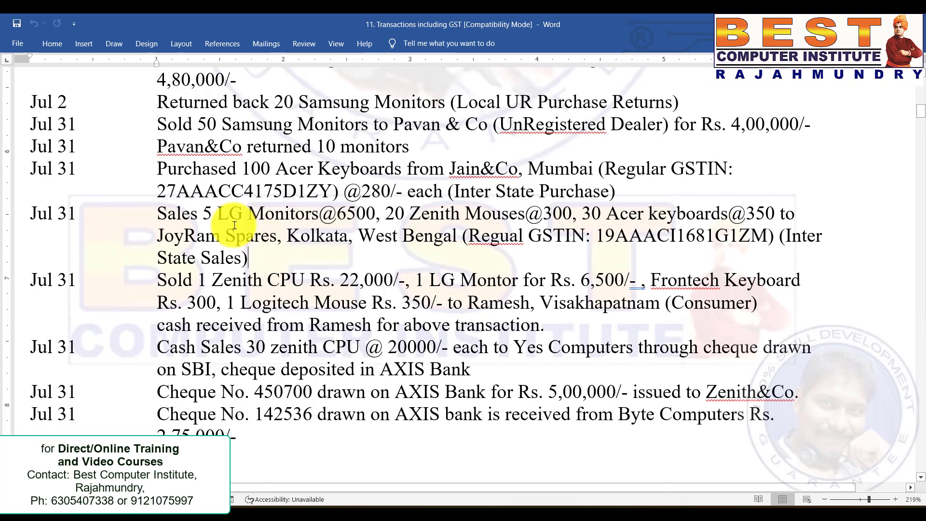
left_click_drag(203, 212, 361, 210)
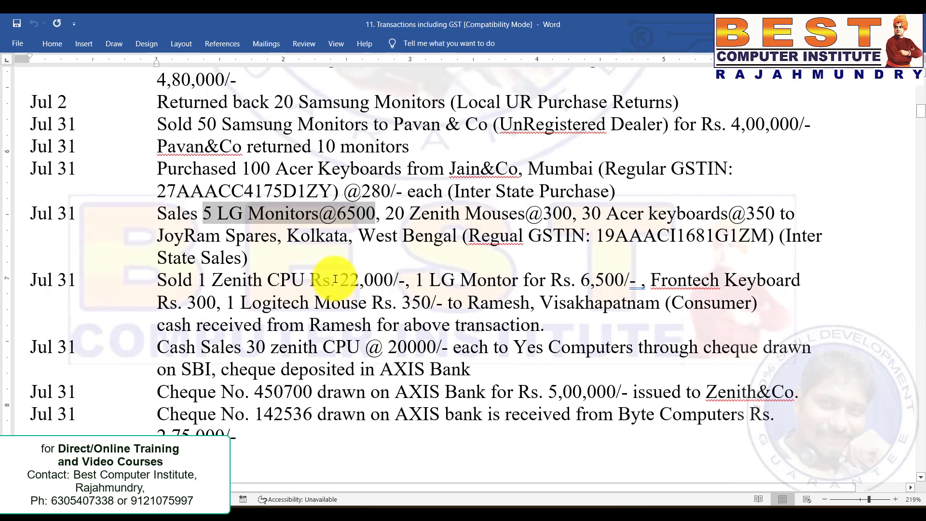
key("alt+Tab")
type("Lg")
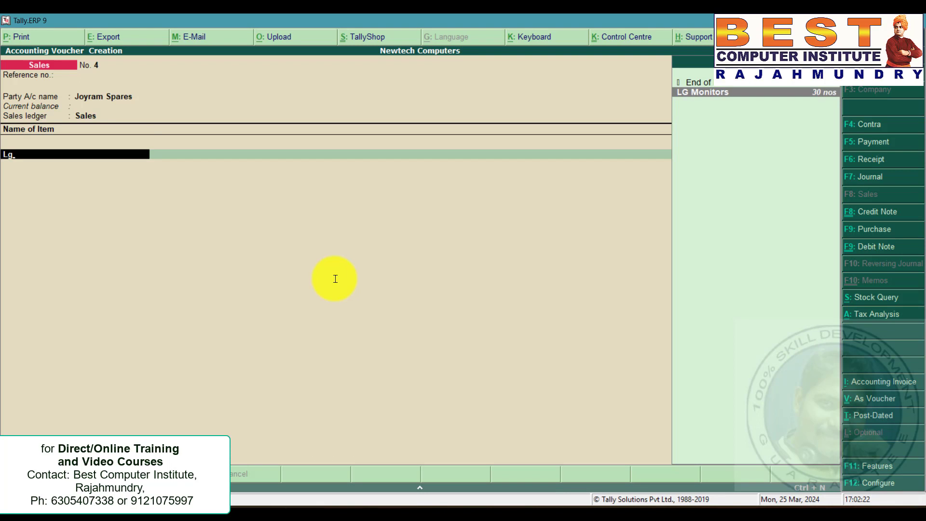
key("Return")
type("5")
key("Return")
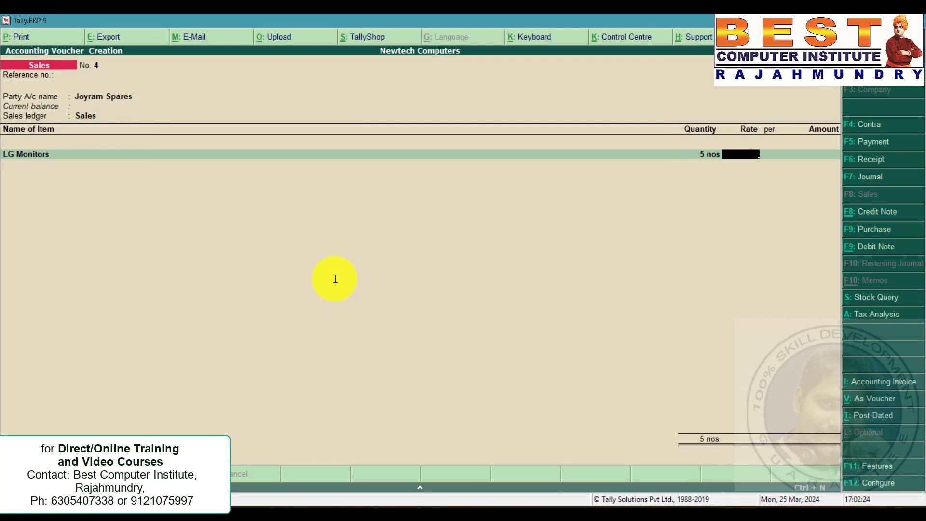
type("6500")
key("Return")
key("Return")
key("Return")
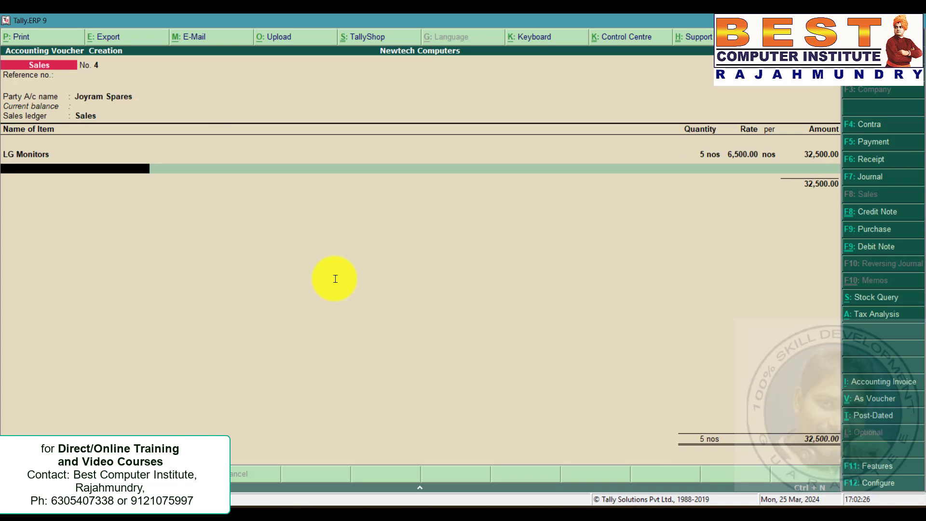
Add 20 Zenith Mouses at 300 each to the sales voucher.
key("alt+Tab")
left_click_drag(376, 213, 571, 212)
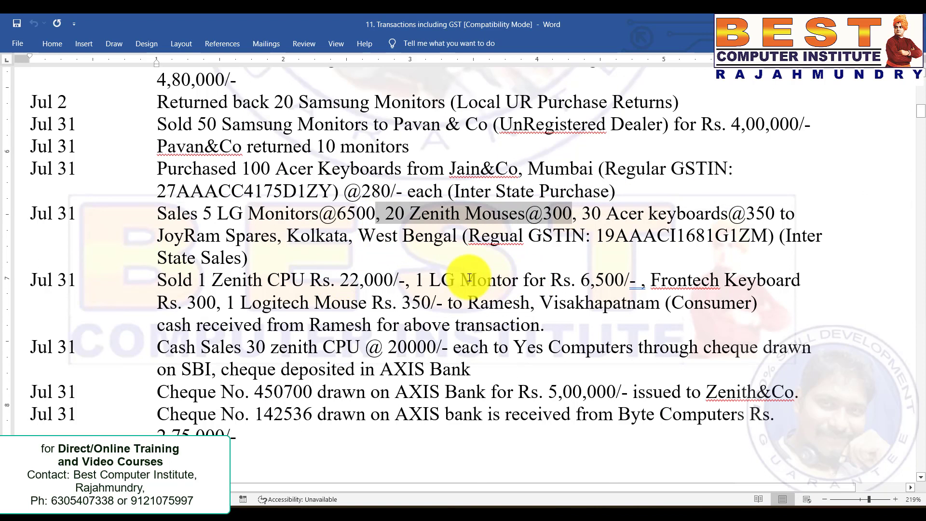
key("alt+Tab")
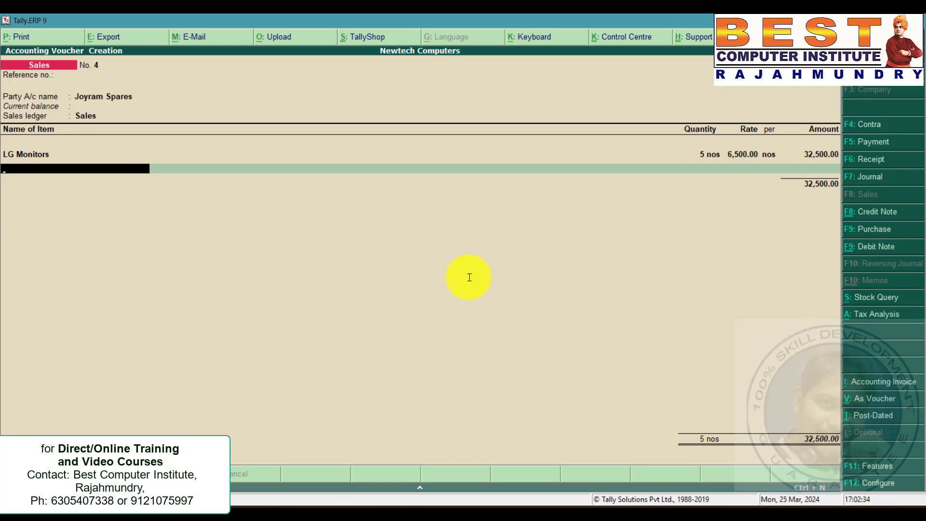
type("Ze")
key("Down")
key("Return")
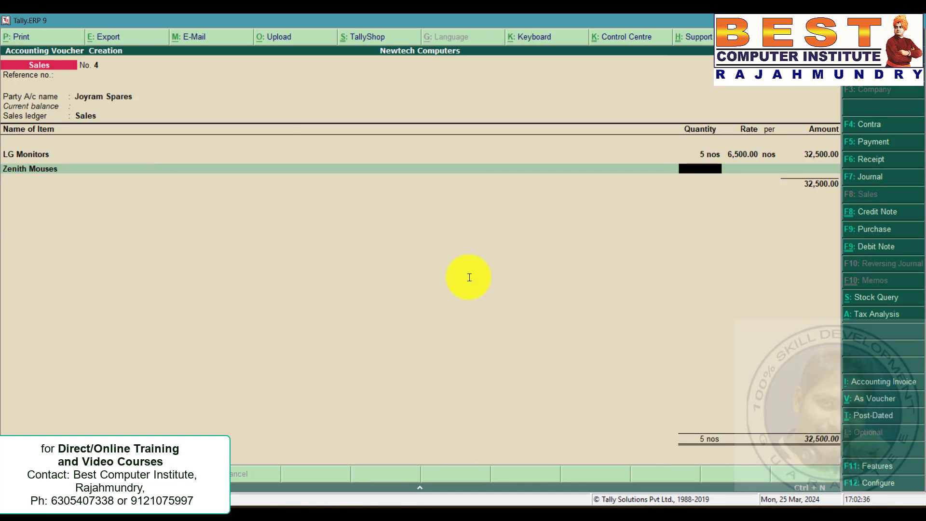
type("20")
key("Return")
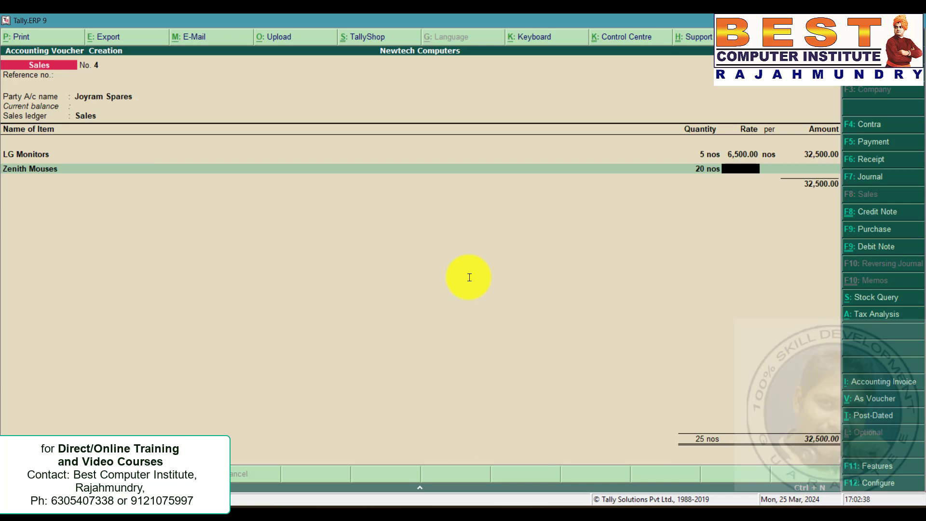
type("300")
key("Return")
key("Return")
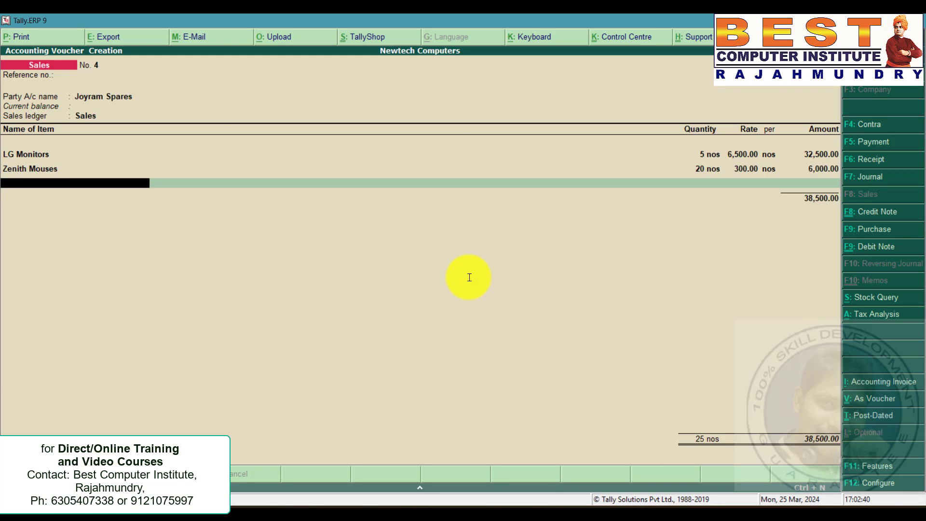
Add 30 Acer Keyboards at 350 each to the sales voucher.
key("alt+Tab")
left_click_drag(582, 213, 779, 213)
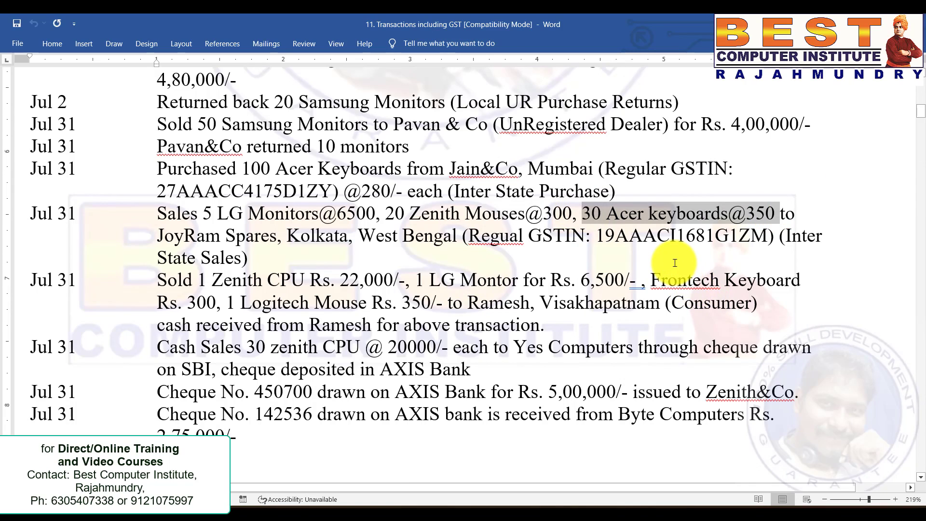
key("alt+Tab")
type("Ac")
key("Return")
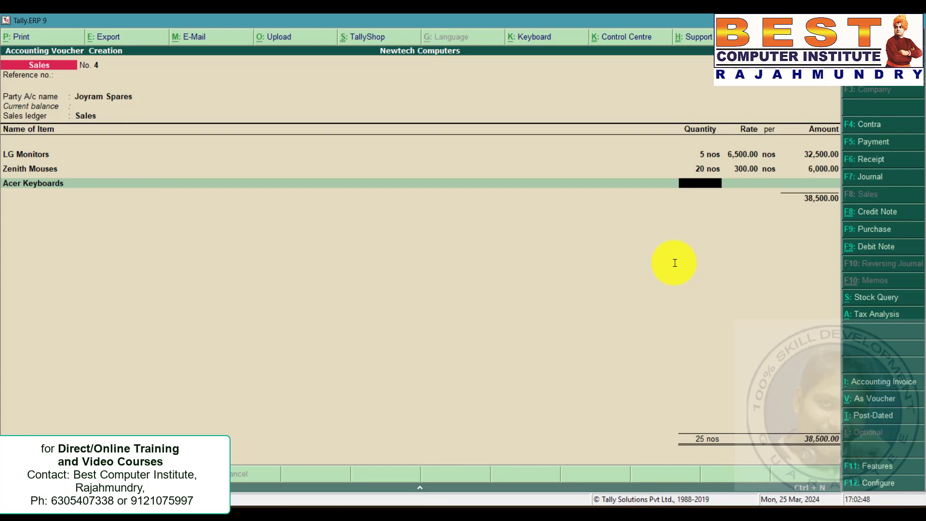
type("30")
key("Return")
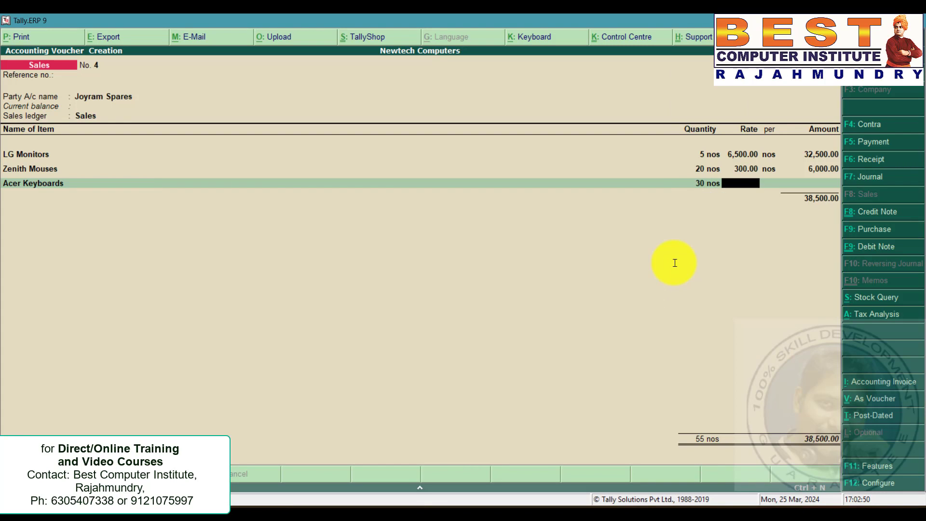
type("350")
key("Return")
Add the IGST ledger below the items in the sales voucher.
key("Return")
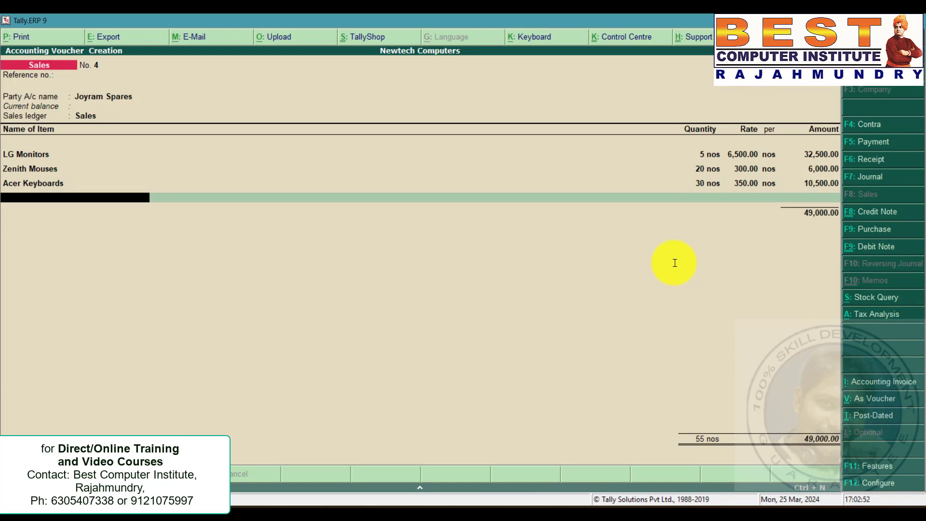
key("Return")
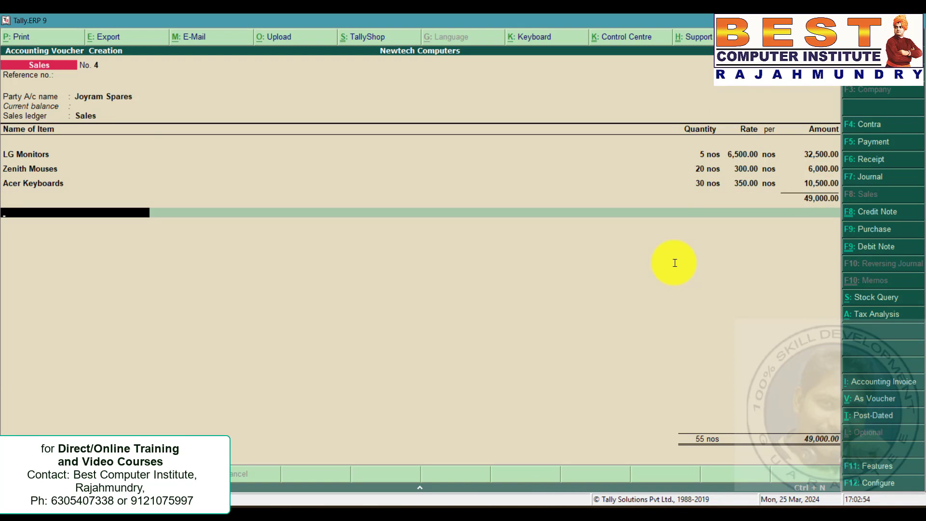
type("IGST")
key("Return")
key("Return")
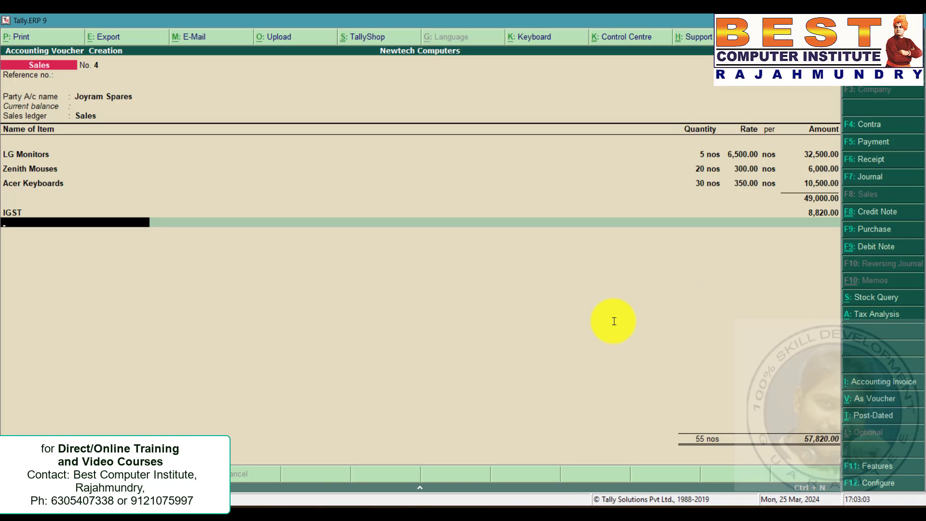
Review the consumer cash sale to the Visakhapatnam buyer in the problem statement and return to the new sales voucher.
key("alt+Tab")
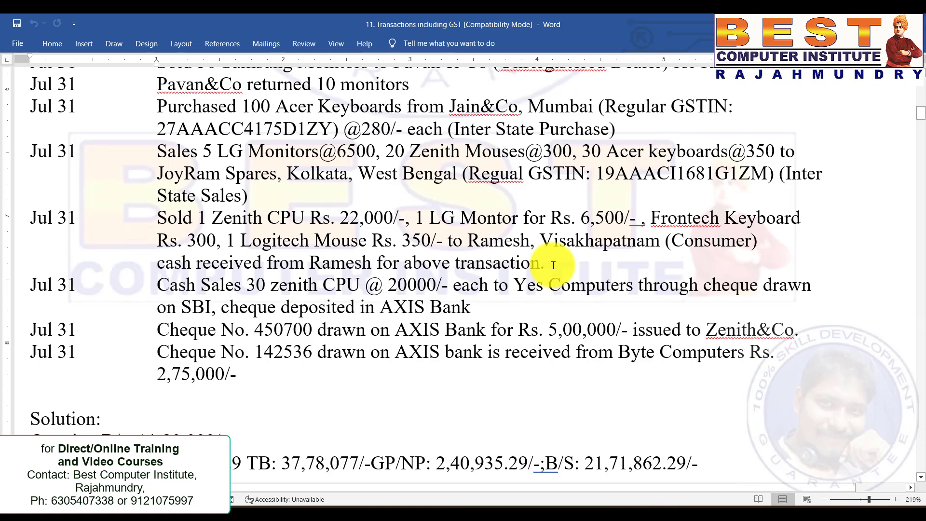
left_click_drag(548, 260, 22, 216)
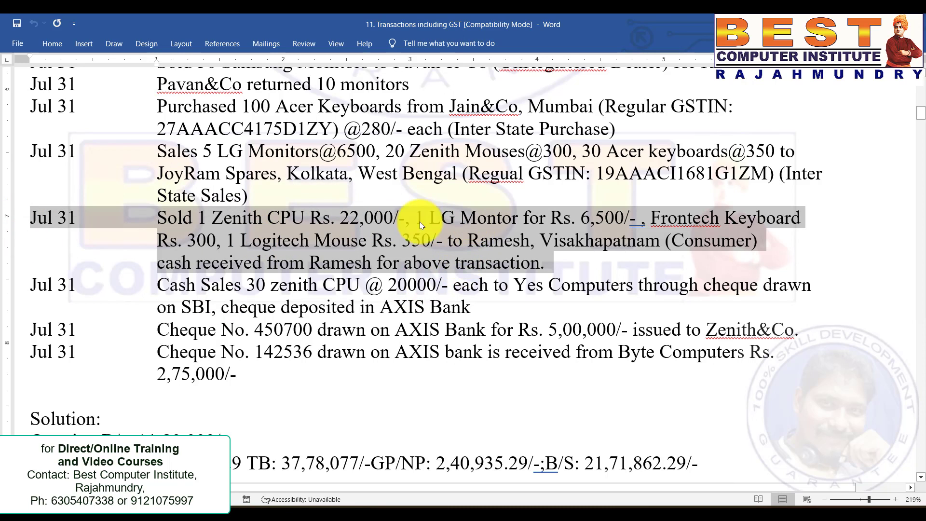
left_click(376, 266)
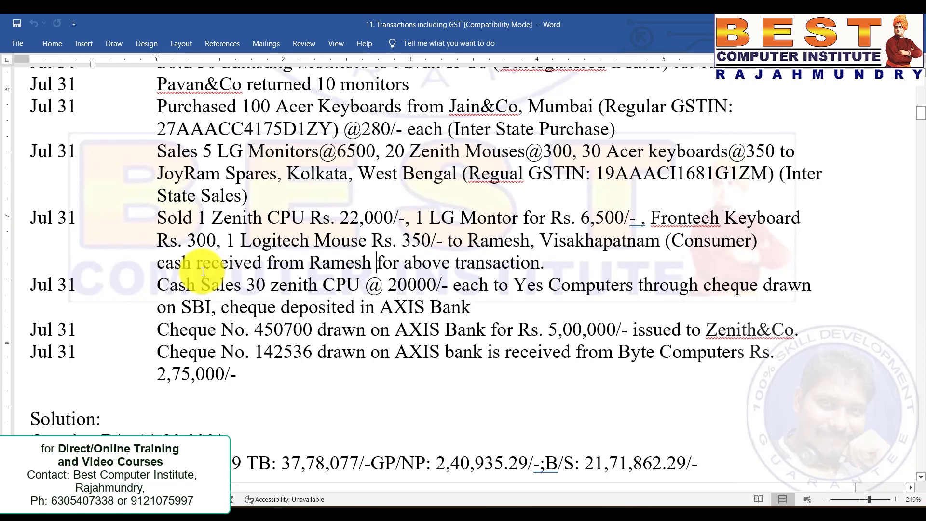
left_click_drag(160, 265, 584, 265)
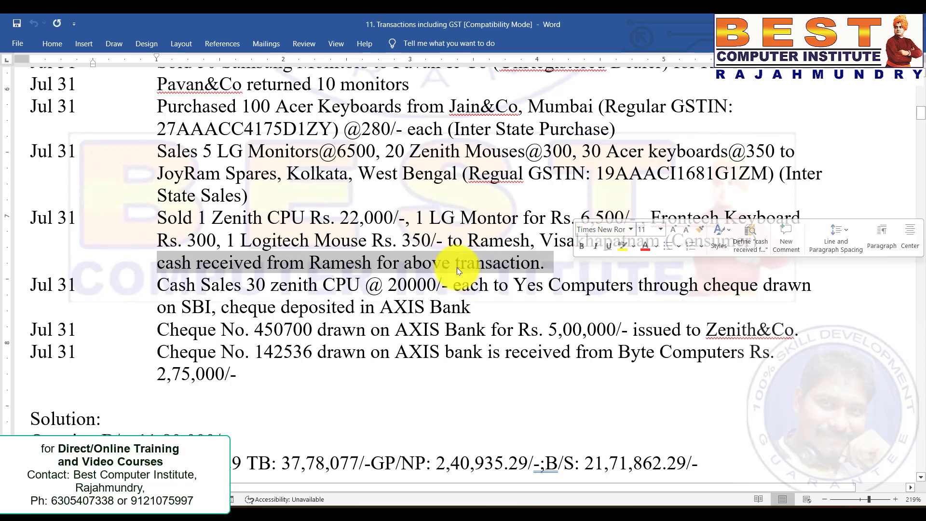
left_click(425, 251)
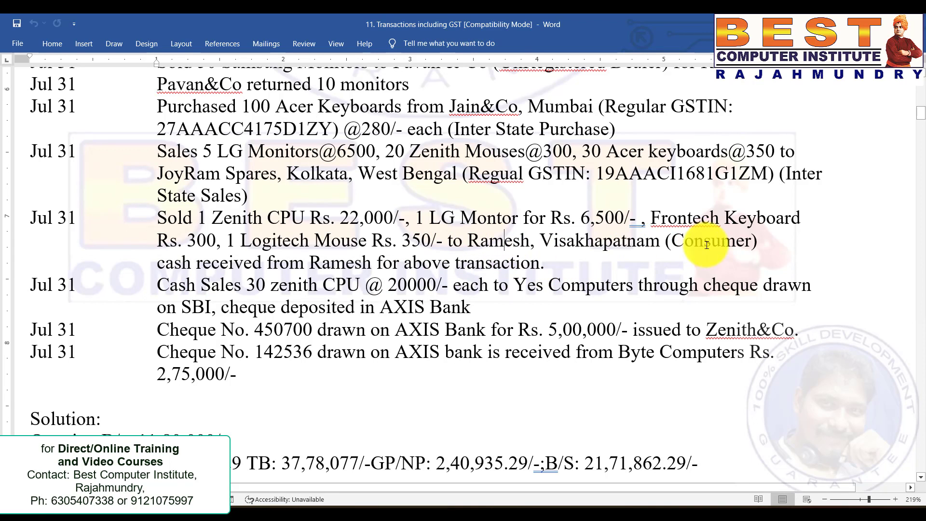
left_click_drag(762, 240, 26, 213)
left_click(507, 242)
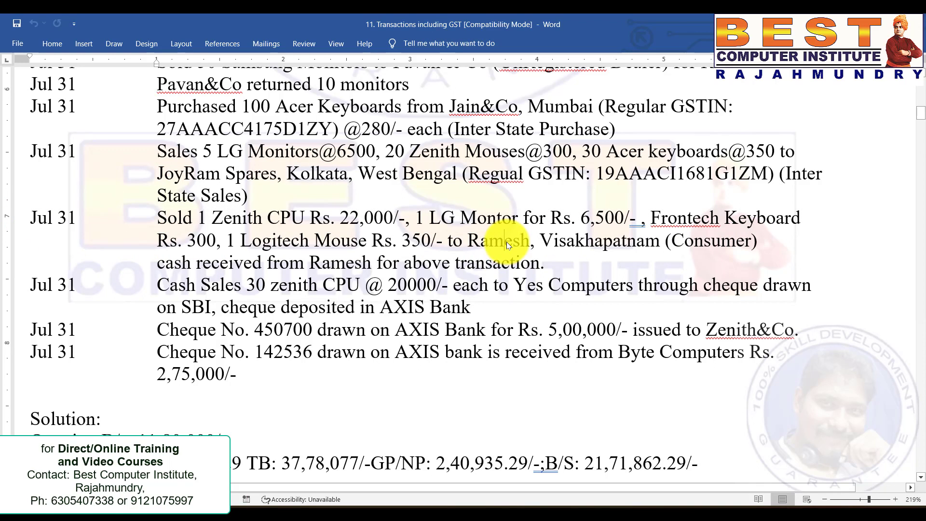
key("alt+Tab")
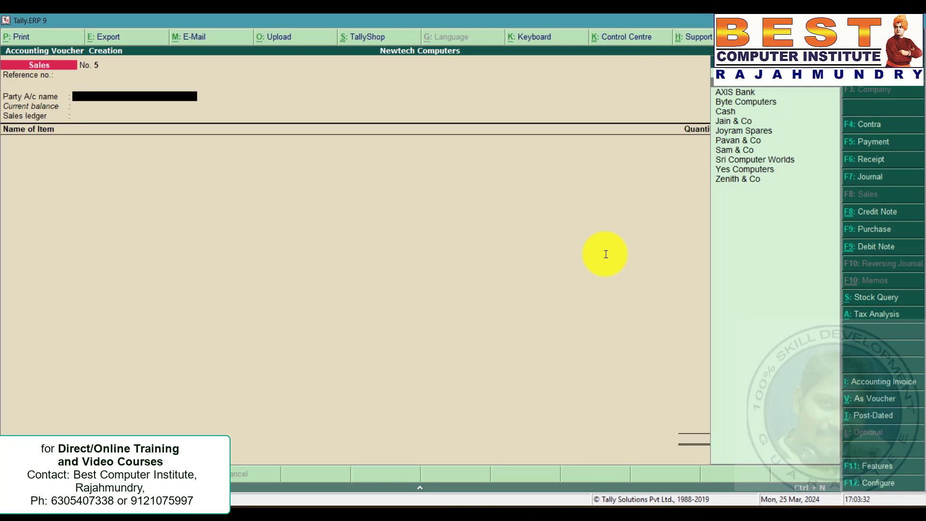
From the party field, create a new ledger under Sundry Debtors named after the consumer buyer in the problem statement.
key("alt+c")
type("Ramesh")
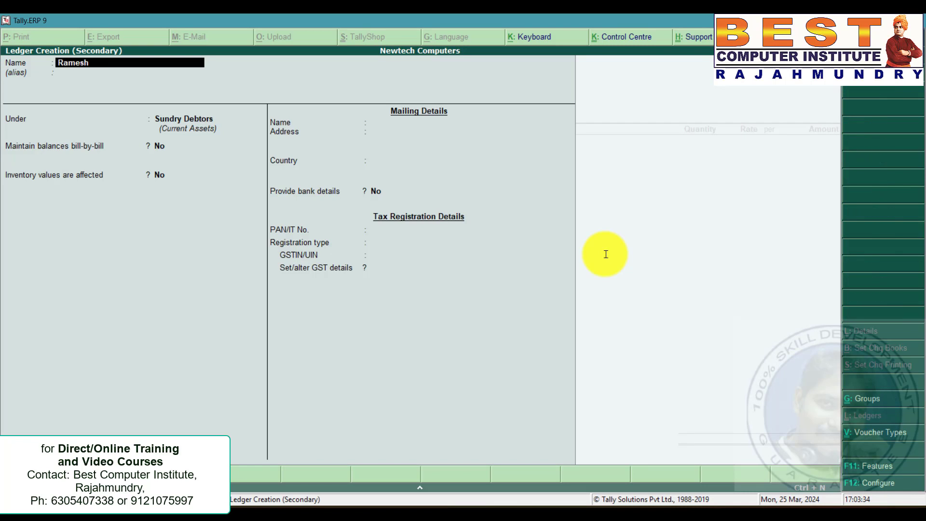
key("Return")
Complete the new debtor ledger with address Visakhapatnam, state Andhra Pradesh and registration type Consumer, and save it.
key("Return")
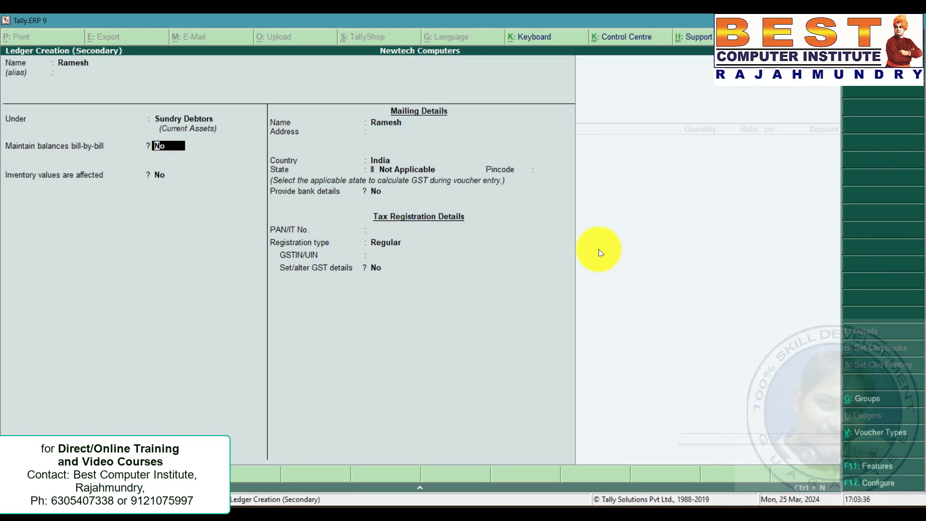
key("Return")
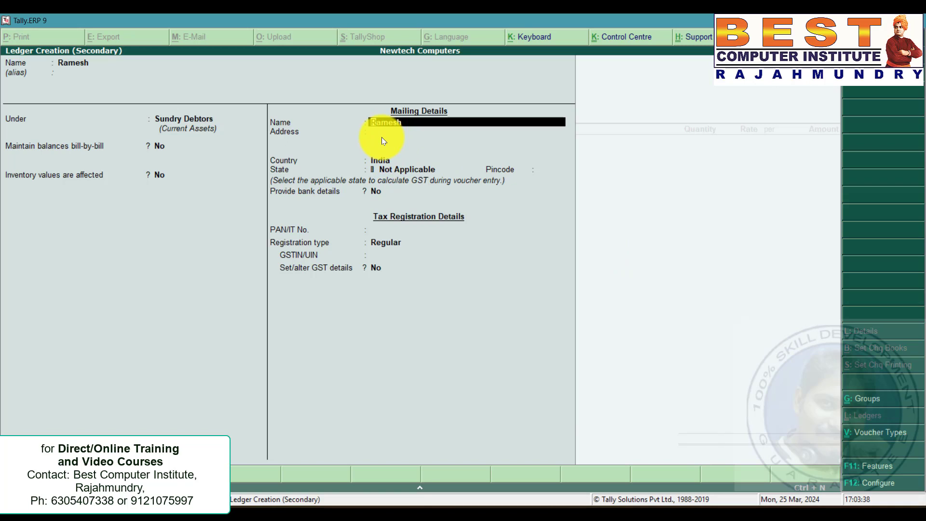
key("Return")
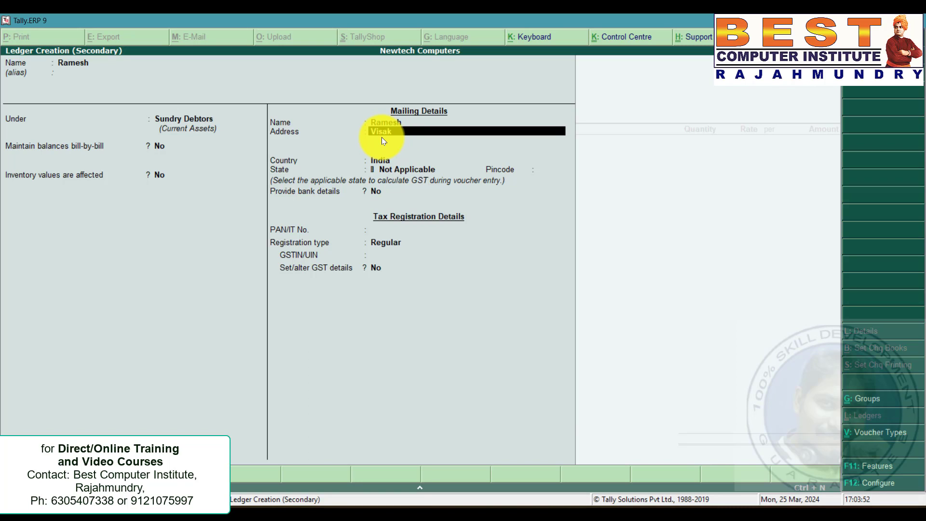
type("Visakhapatnam")
key("Return")
key("Return")
key("Return")
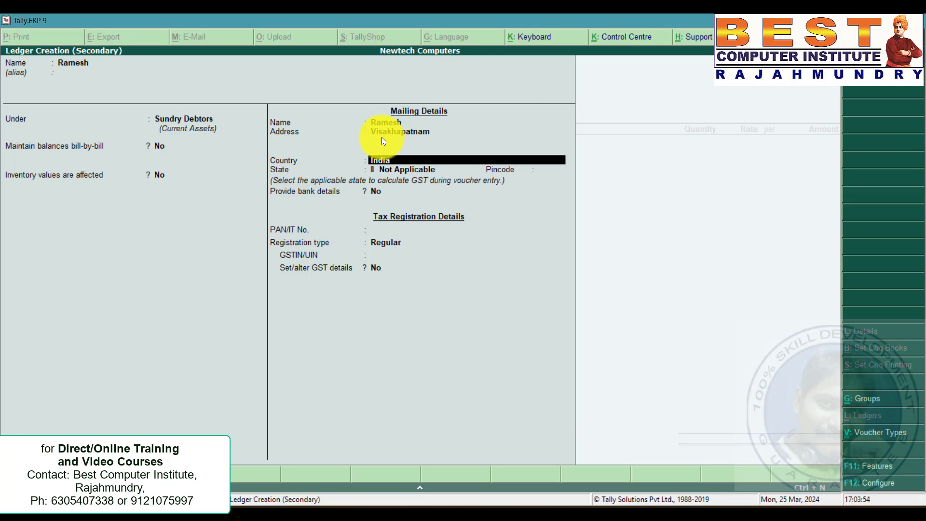
key("Down")
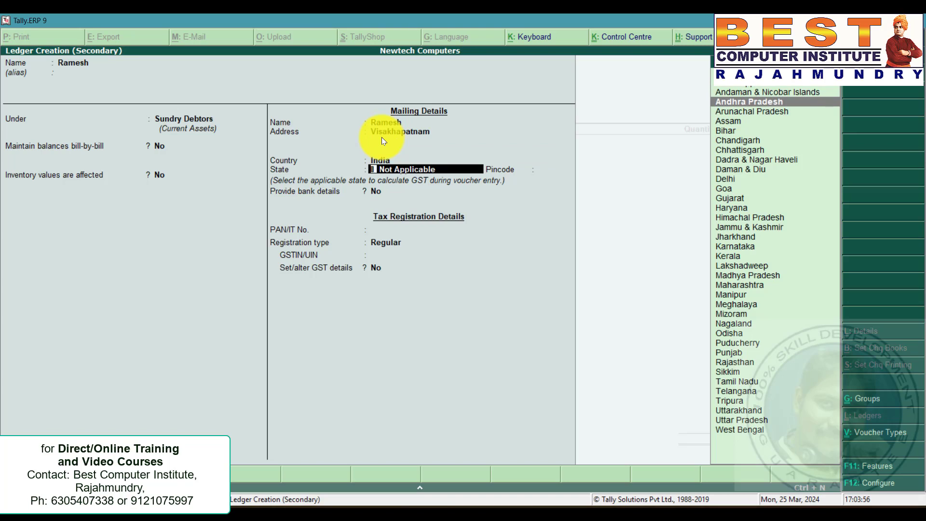
key("Return")
key("Return")
key("Return")
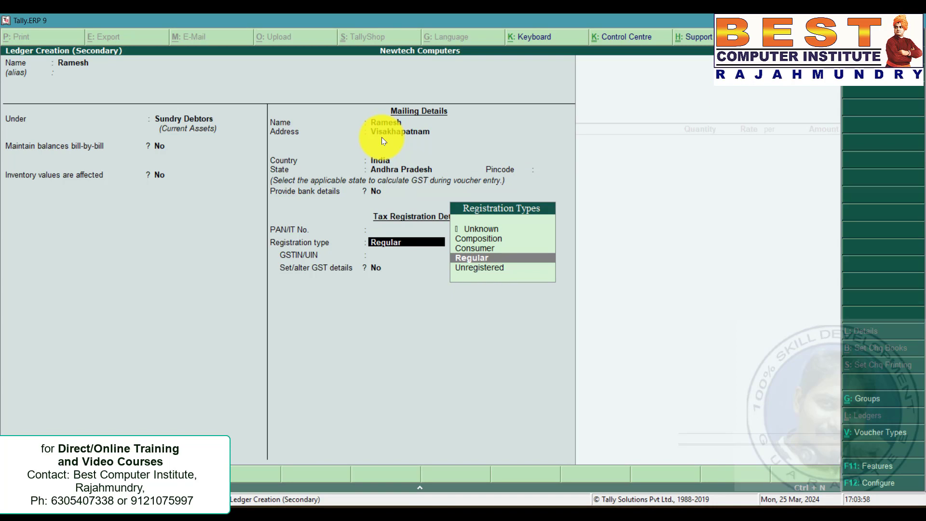
key("Up")
key("Return")
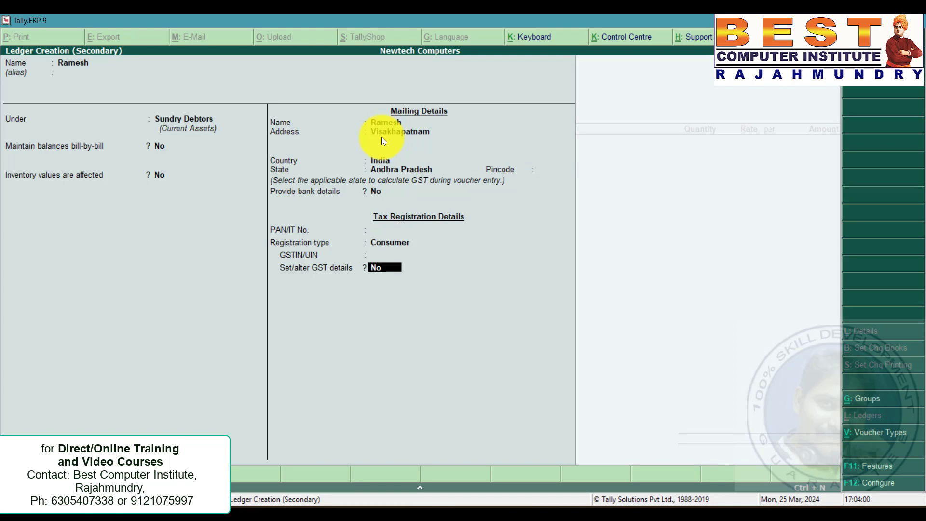
key("ctrl+a")
key("ctrl+a")
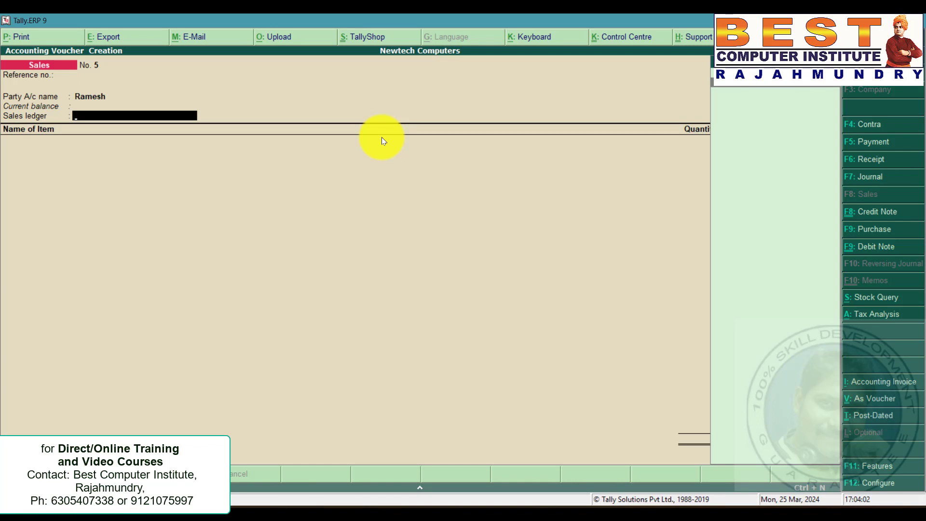
Choose Sales as the sales ledger and add 1 Zenith CPU at 22,000 to the sales voucher.
key("Return")
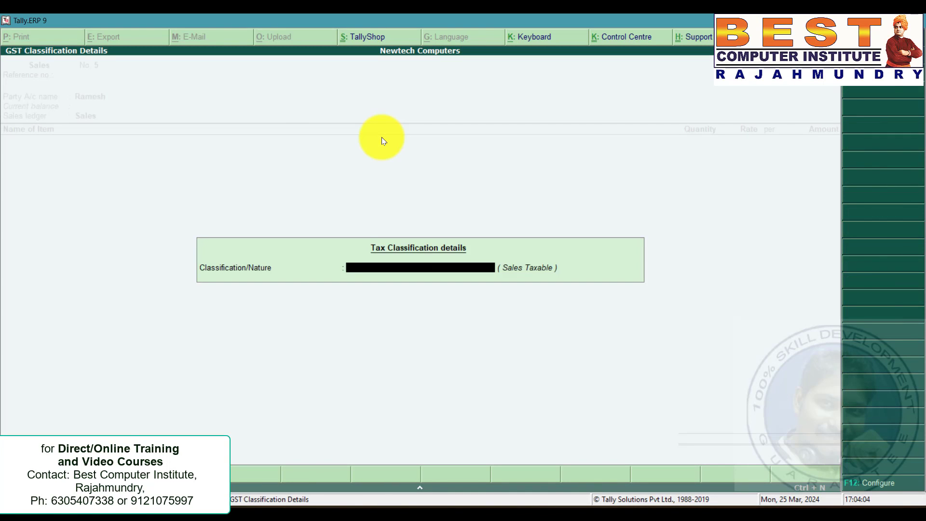
key("Return")
key("alt+Tab")
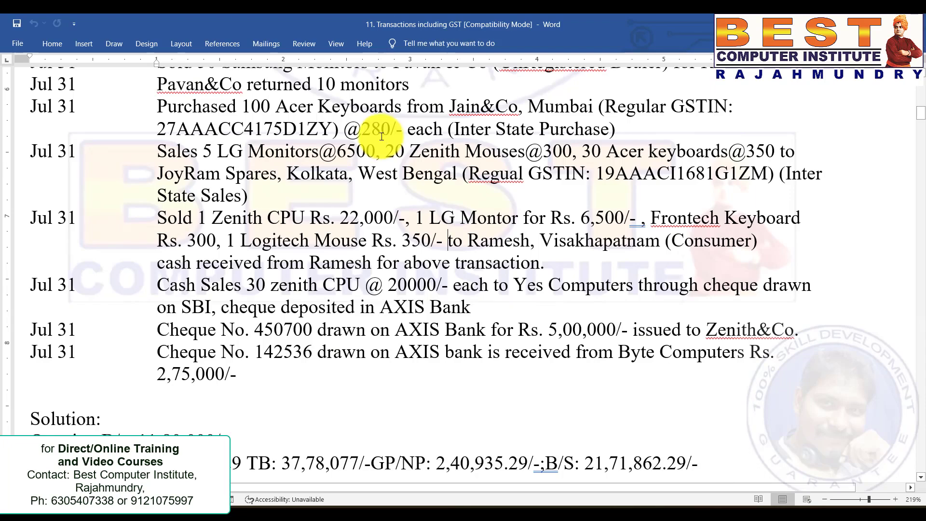
left_click_drag(199, 218, 410, 218)
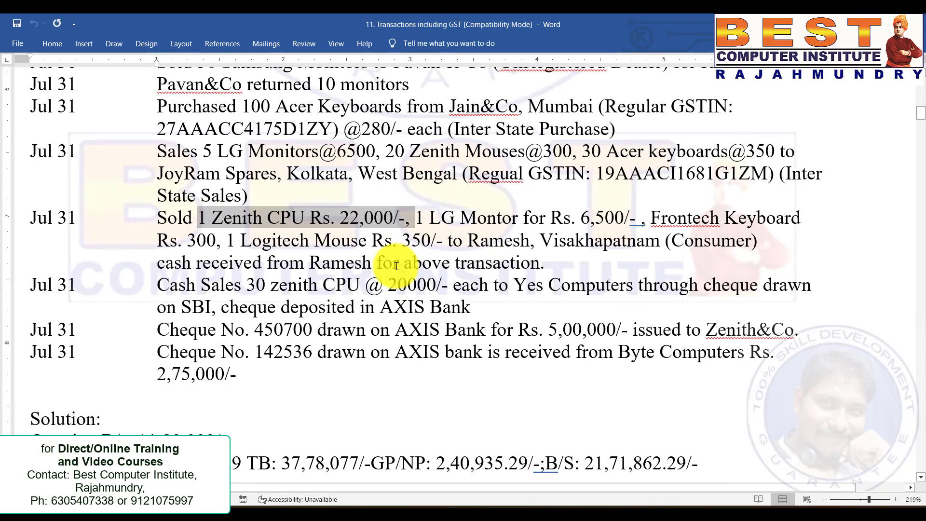
key("alt+Tab")
type("Ze")
key("Return")
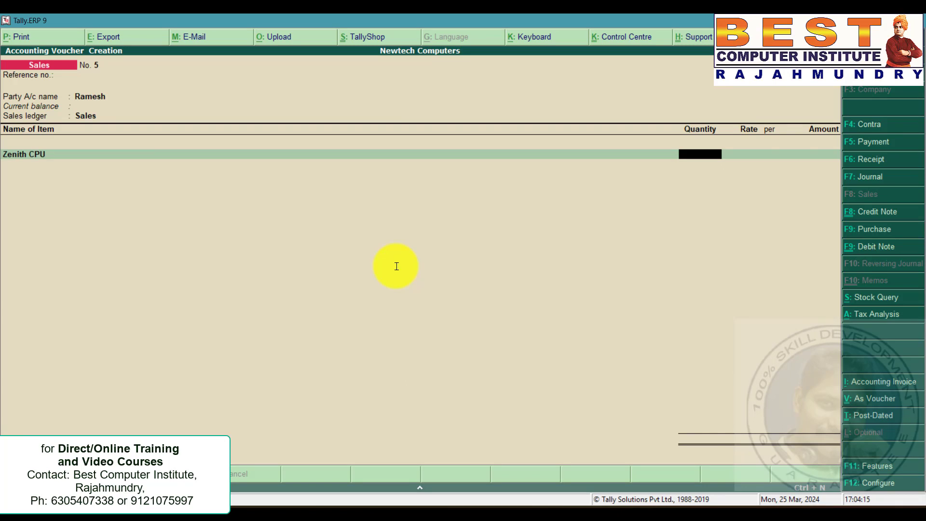
type("1")
key("Return")
type("22000")
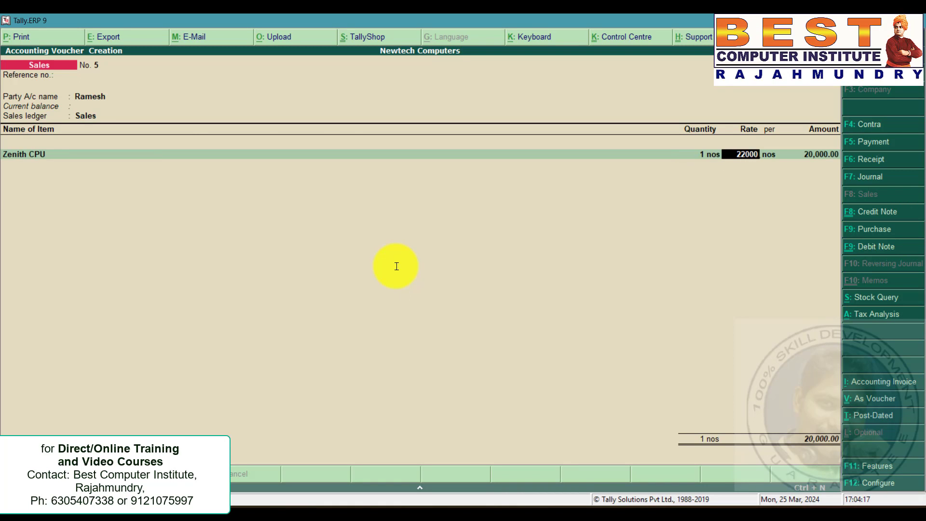
key("Return")
key("Return")
Add 1 LG Monitors at 6,500 to the sales voucher, following the problem statement.
key("alt+Tab")
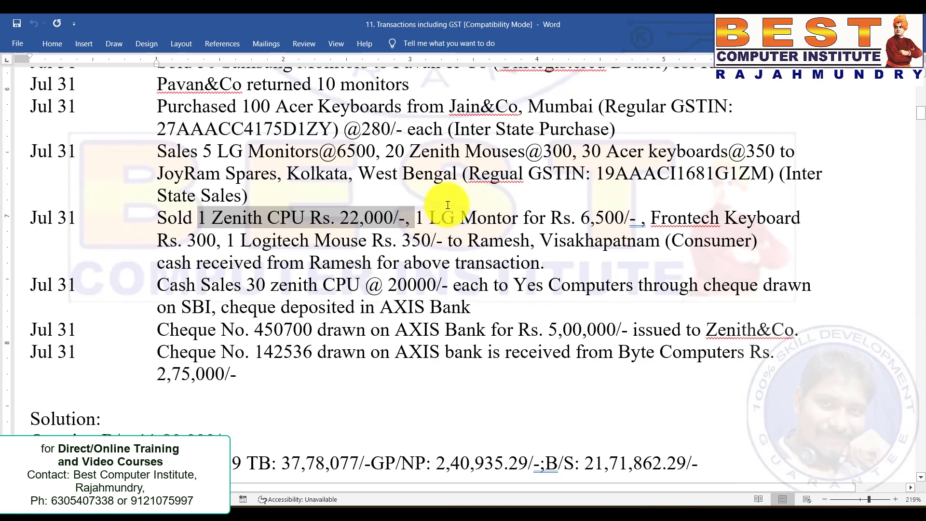
left_click_drag(415, 218, 637, 219)
key("alt+Tab")
type("lg")
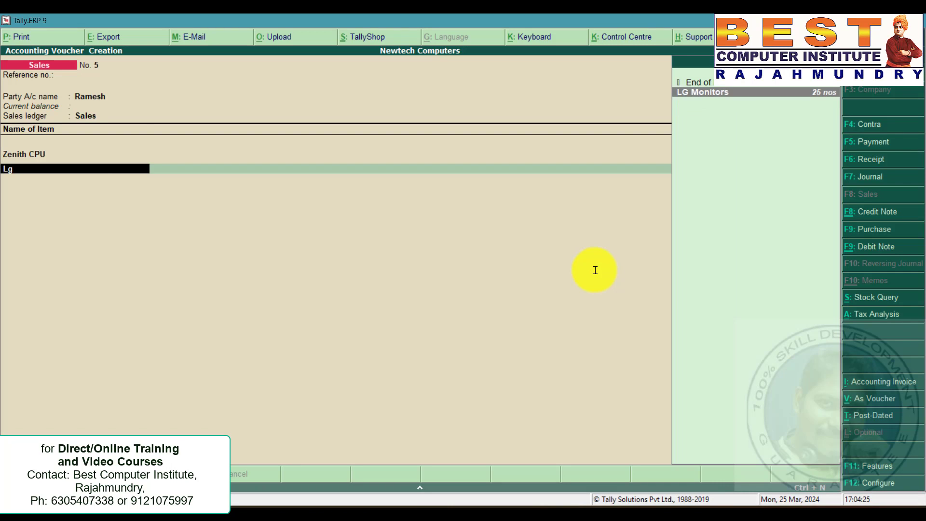
key("Return")
type("1")
key("Return")
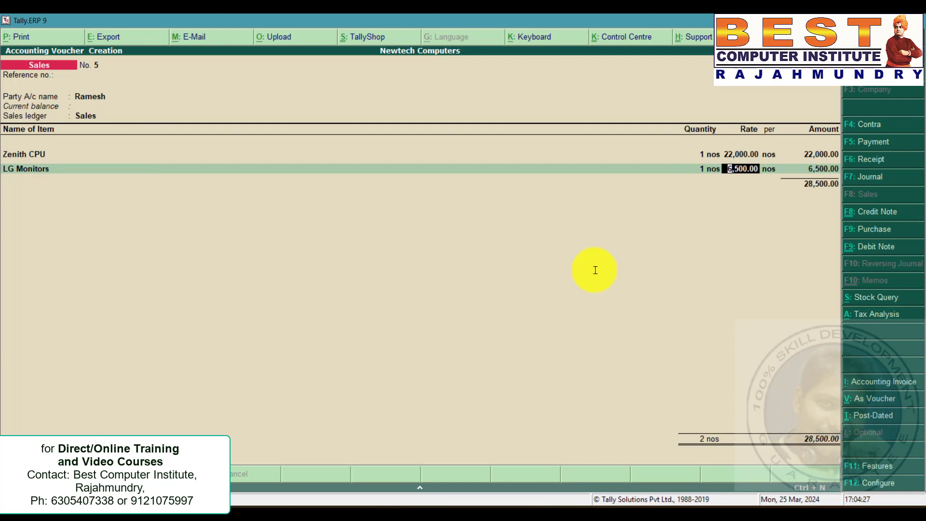
key("Return")
key("Return")
key("Return")
Add 1 Frontech Keyboard at 300 to the sales voucher.
key("alt+Tab")
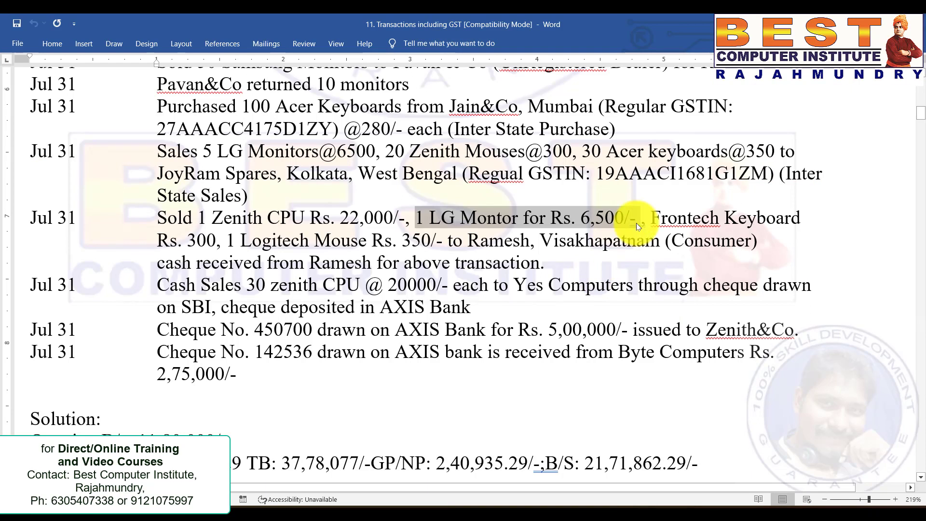
left_click(678, 218)
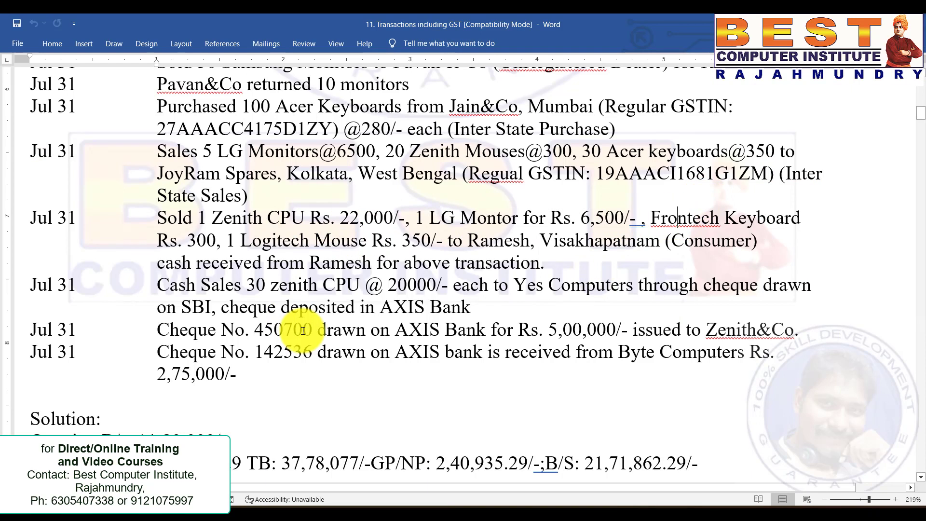
key("alt+Tab")
type("fro")
key("Return")
type("1")
key("Return")
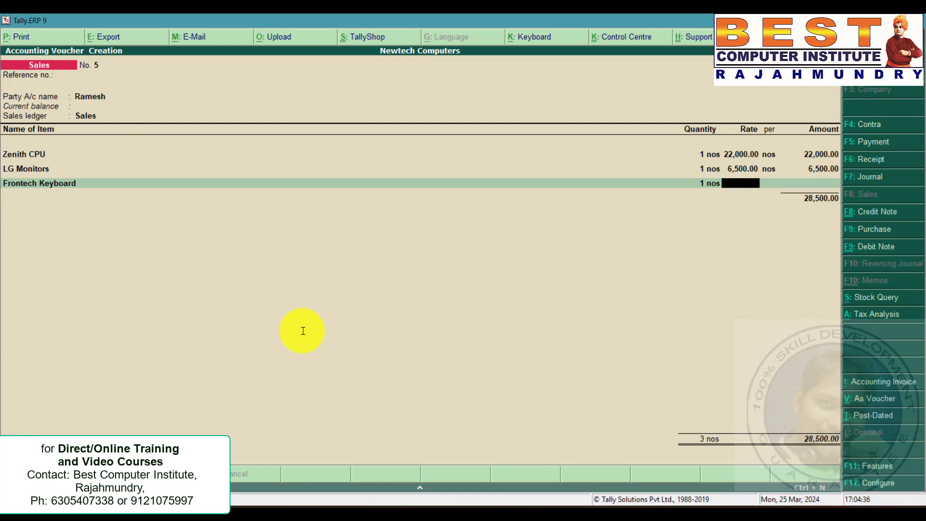
type("300")
key("Return")
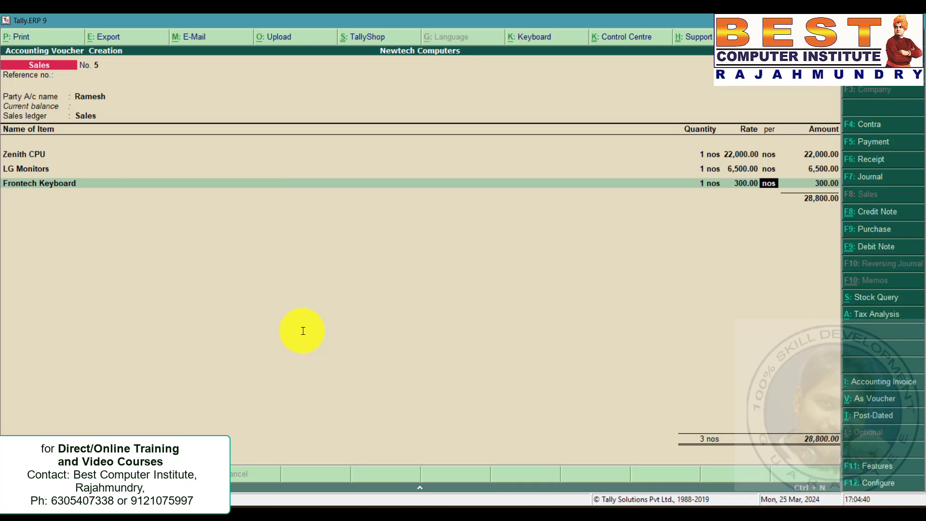
key("Return")
key("Return")
Add 1 Logitech Mouses at 350 to the sales voucher.
key("alt+Tab")
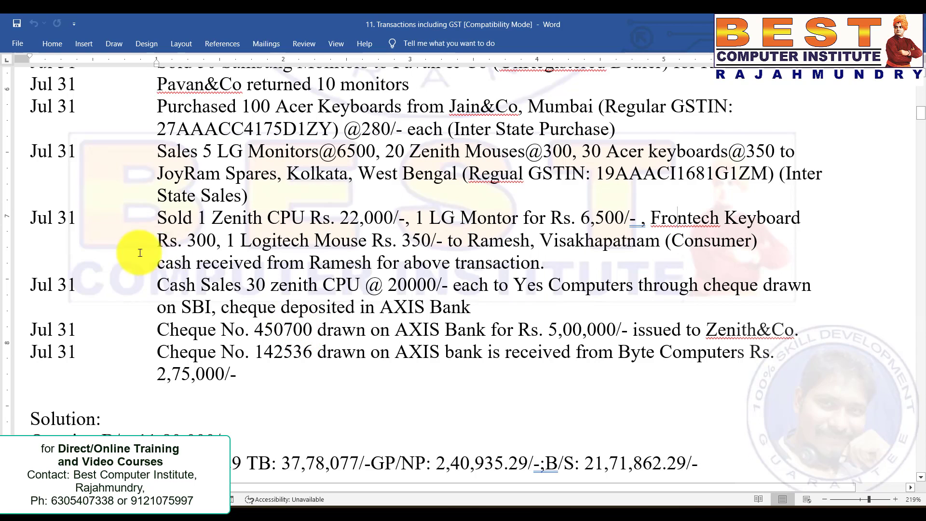
left_click_drag(227, 241, 393, 241)
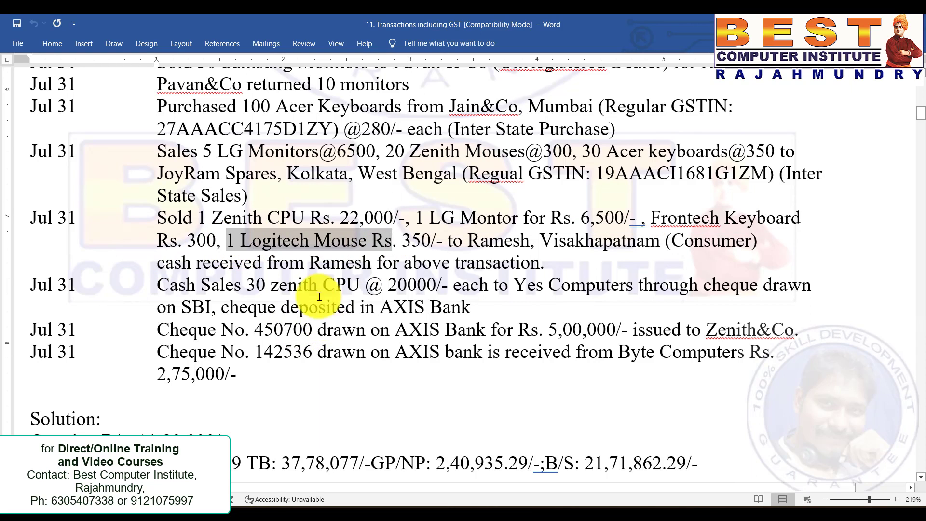
left_click(310, 268)
key("alt+Tab")
type("Log")
key("Return")
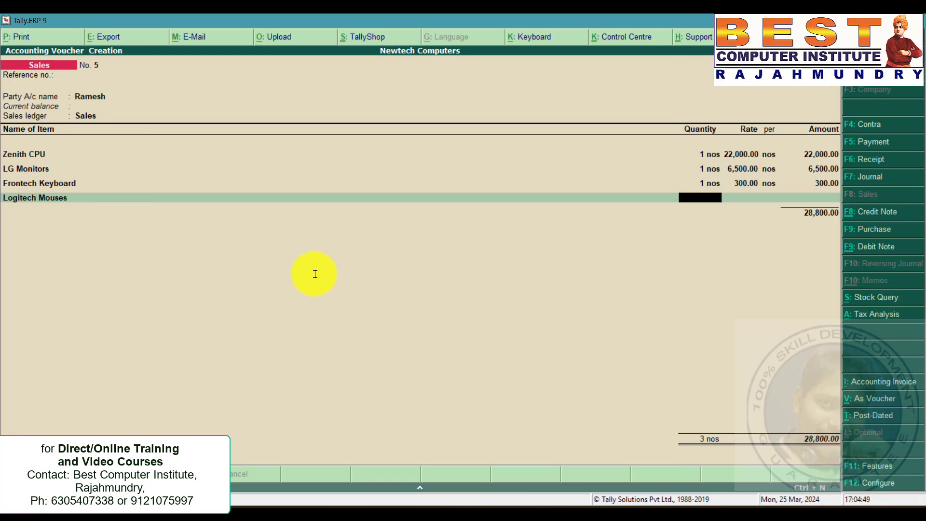
type("1")
key("Return")
type("350")
key("Return")
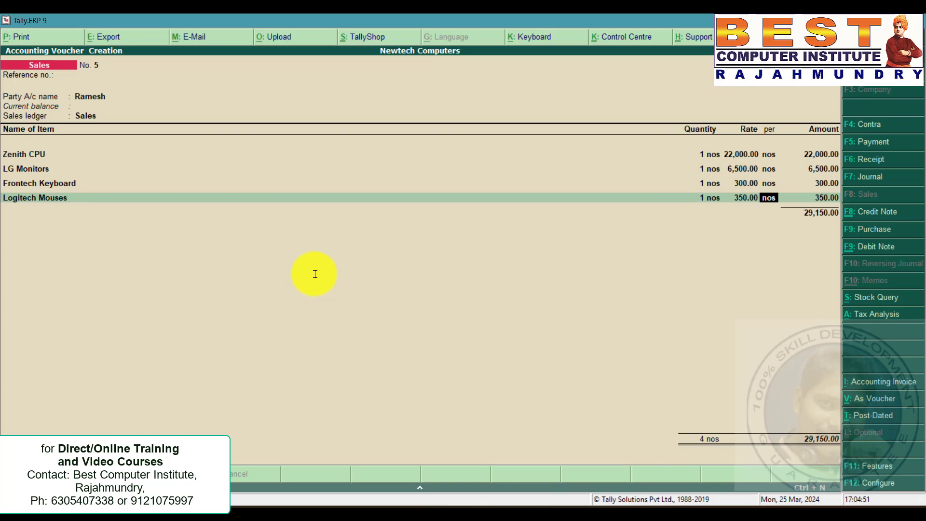
key("Return")
key("Return")
key("Return")
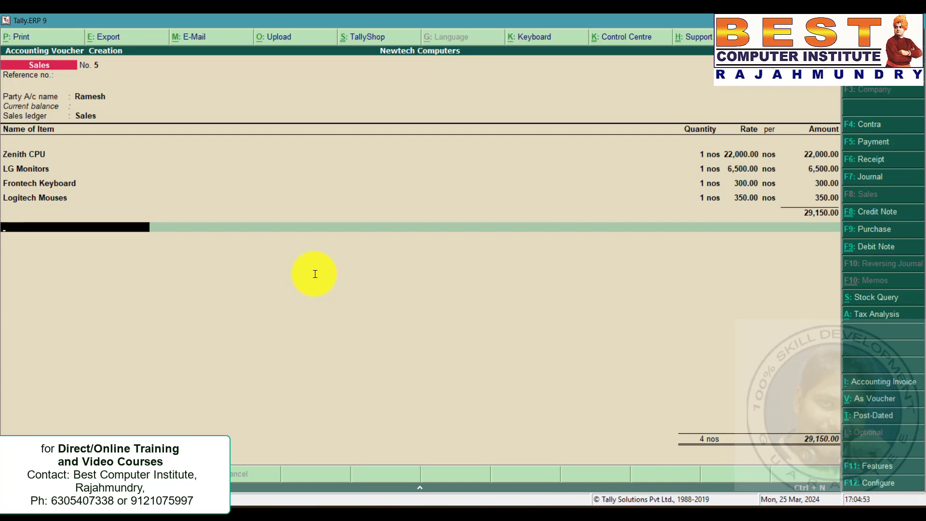
Add the CGST and SGST ledgers below the items and save the sales voucher.
type("cg")
key("Return")
key("Return")
type("s")
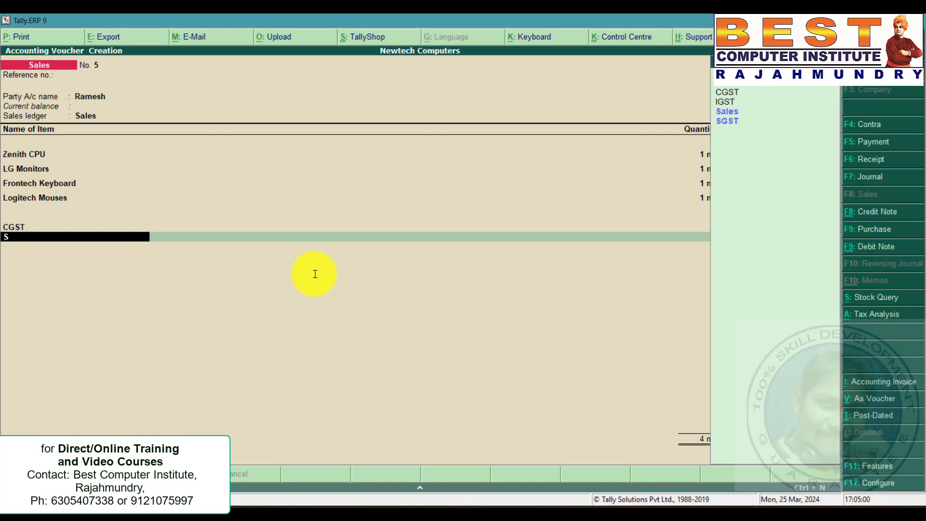
key("Return")
key("Return")
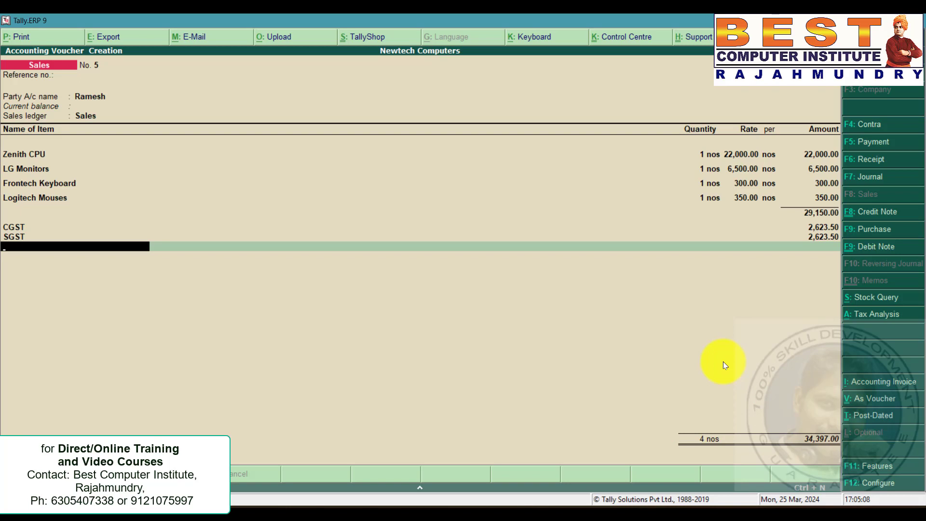
key("ctrl+a")
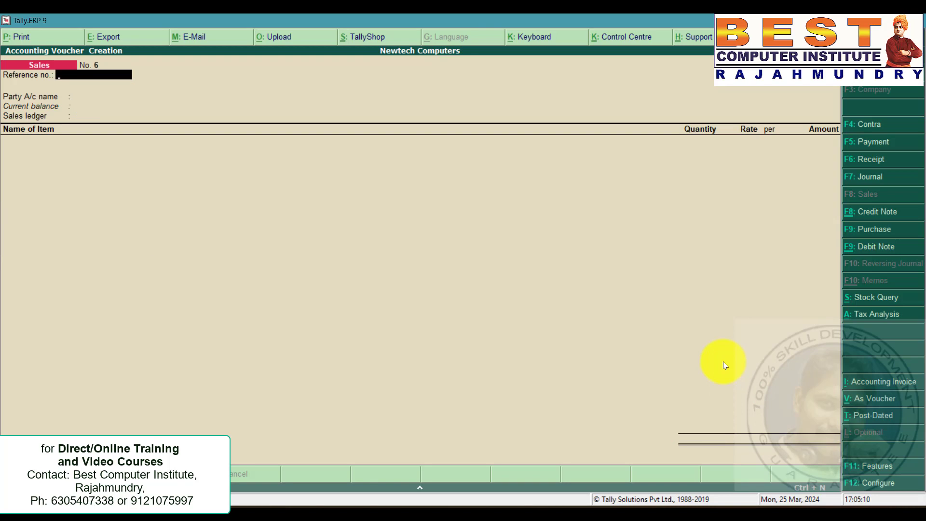
Record a receipt voucher crediting Ramesh with 34,397 and debiting Cash, then save it.
left_click(876, 160)
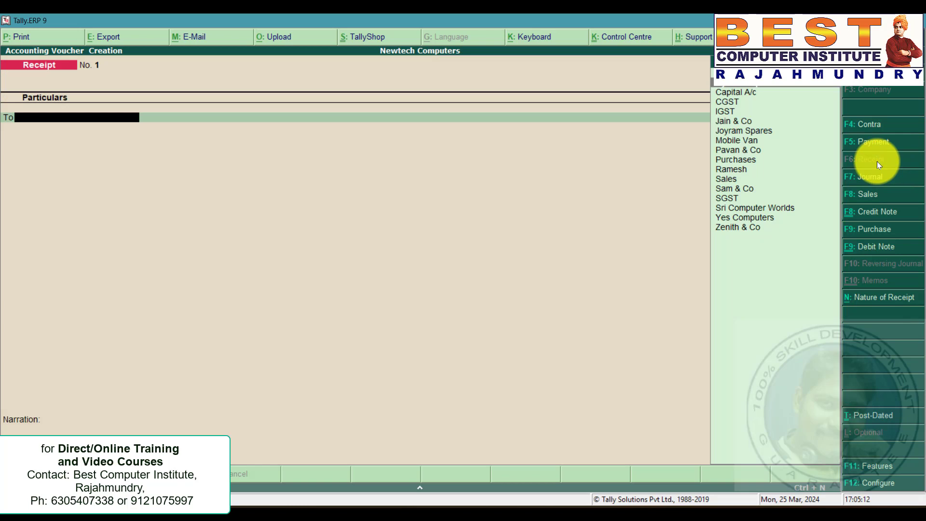
type("ram")
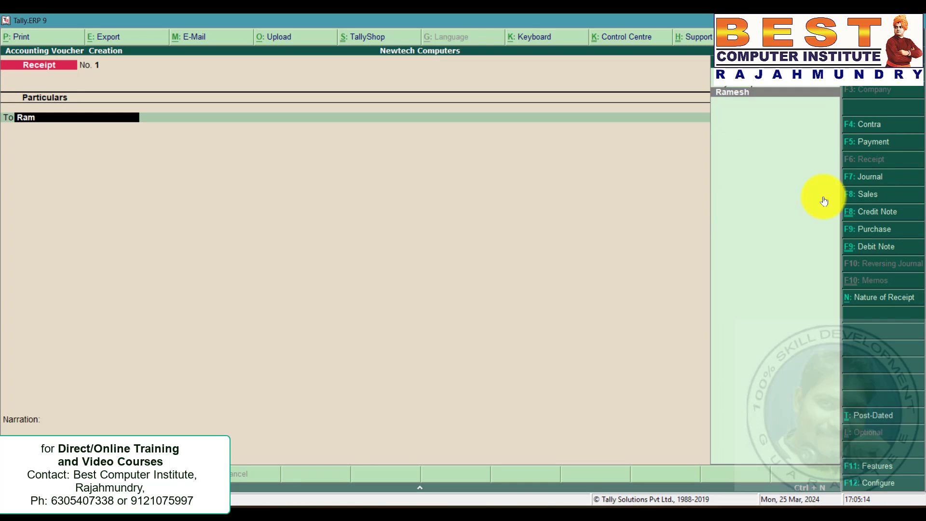
key("Return")
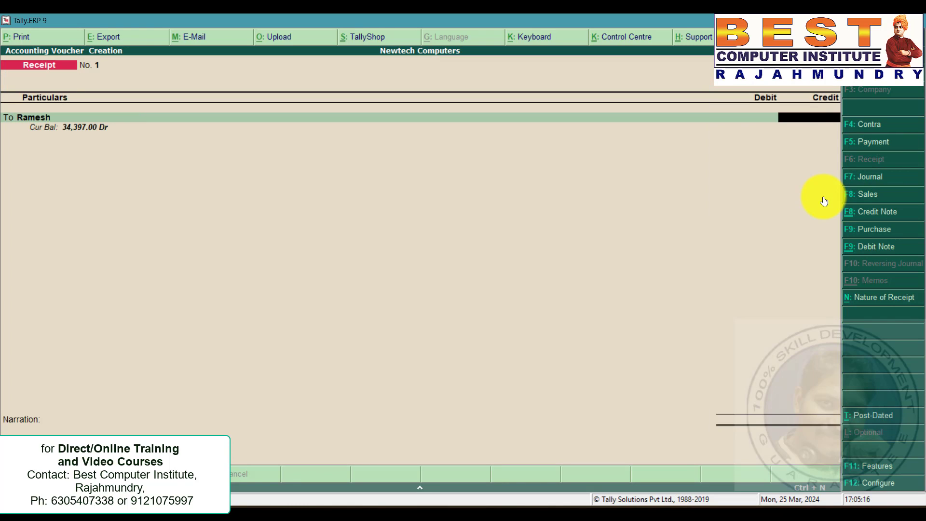
type("34397")
key("Return")
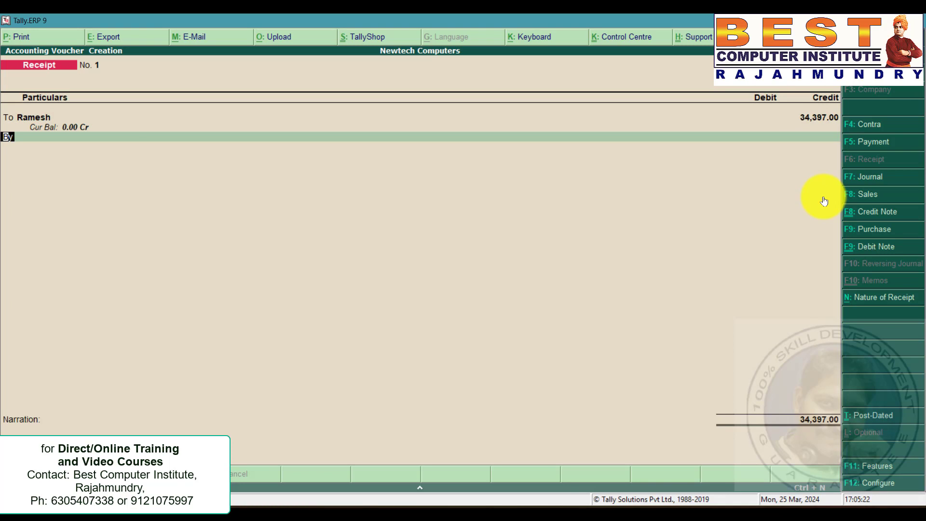
key("Return")
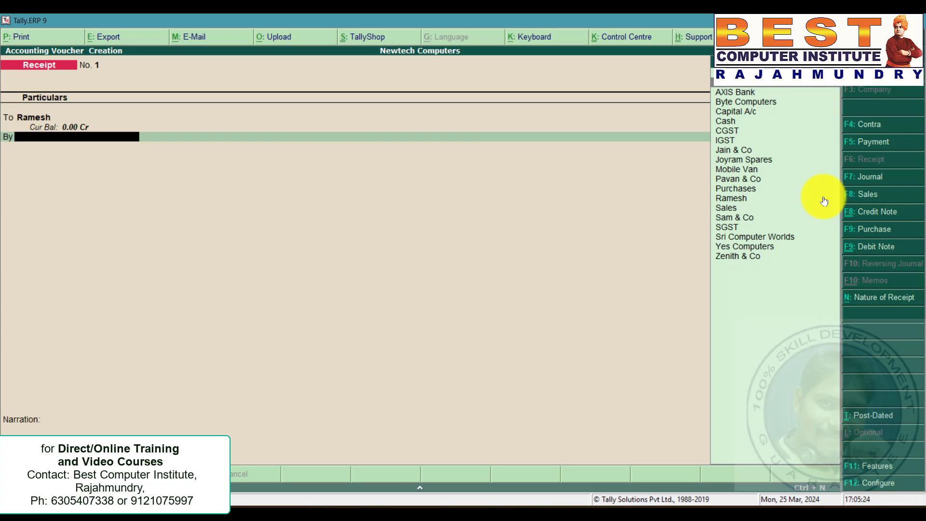
key("Down")
key("Down")
key("Down")
key("Down")
key("Return")
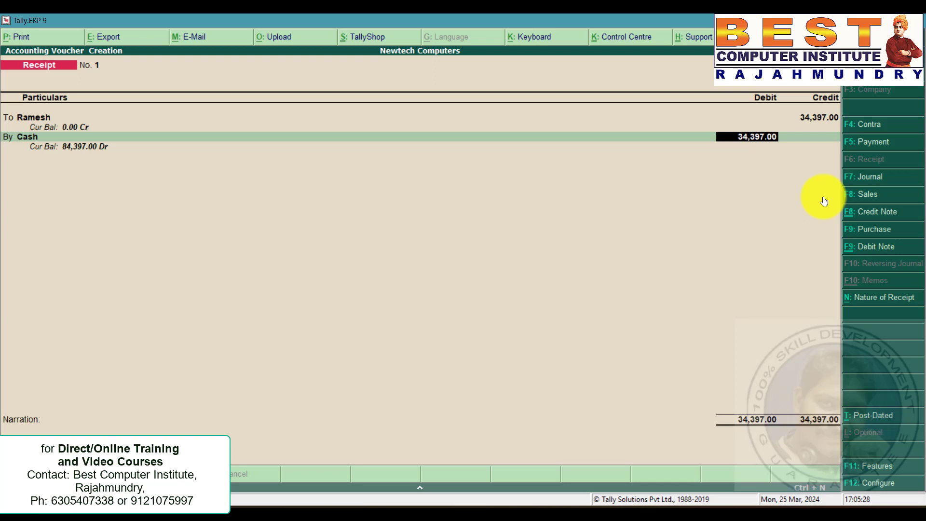
key("ctrl+a")
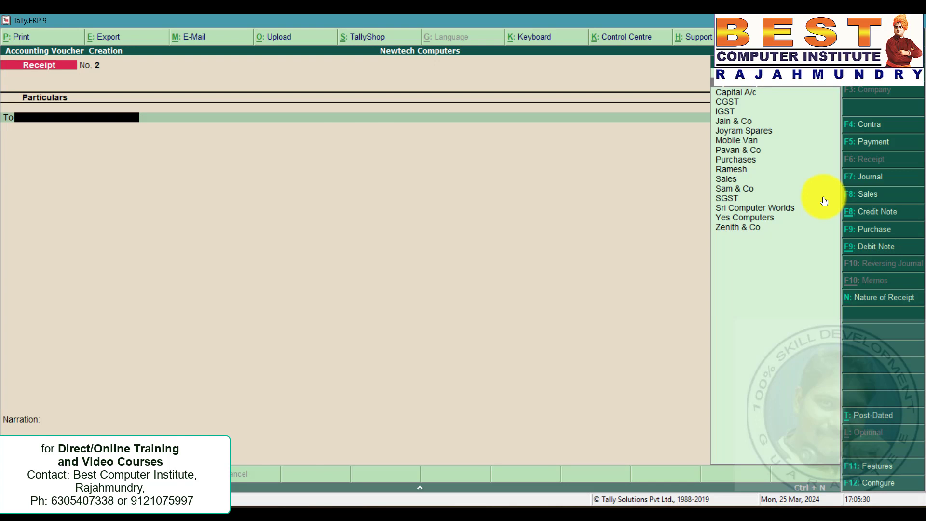
Return to the problem statement to review the next transaction.
key("alt+Tab")
scroll(476, 325, "down", 1)
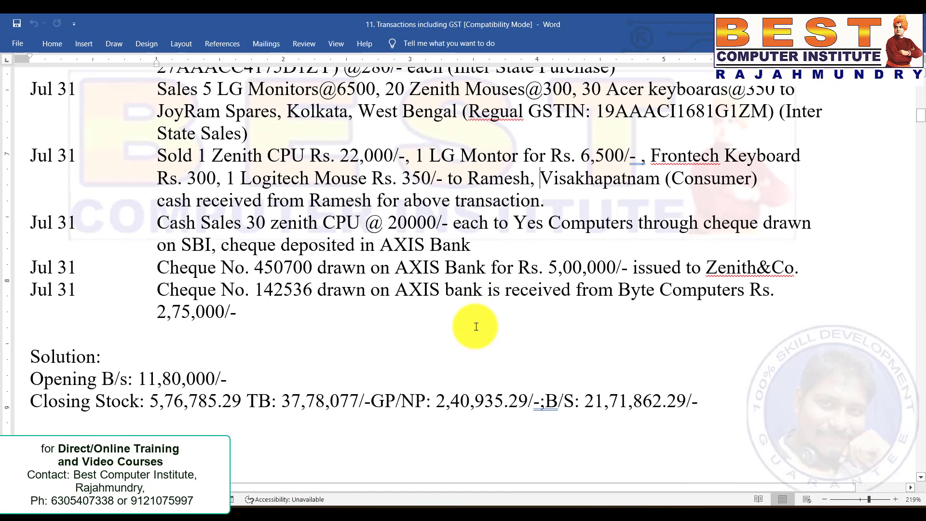
Start a sales voucher for Yes Computers from the problem statement, accepting the party details and tax classification.
scroll(476, 326, "up", 1)
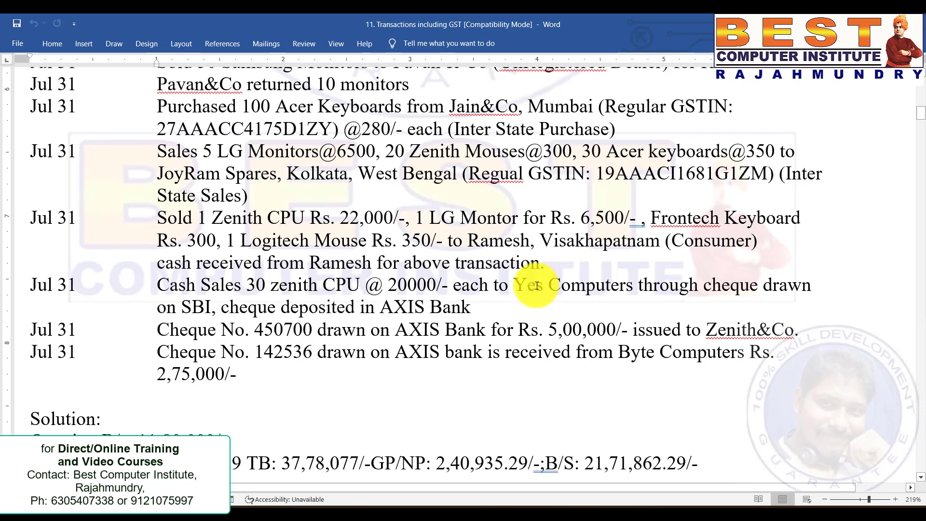
left_click_drag(474, 309, 29, 288)
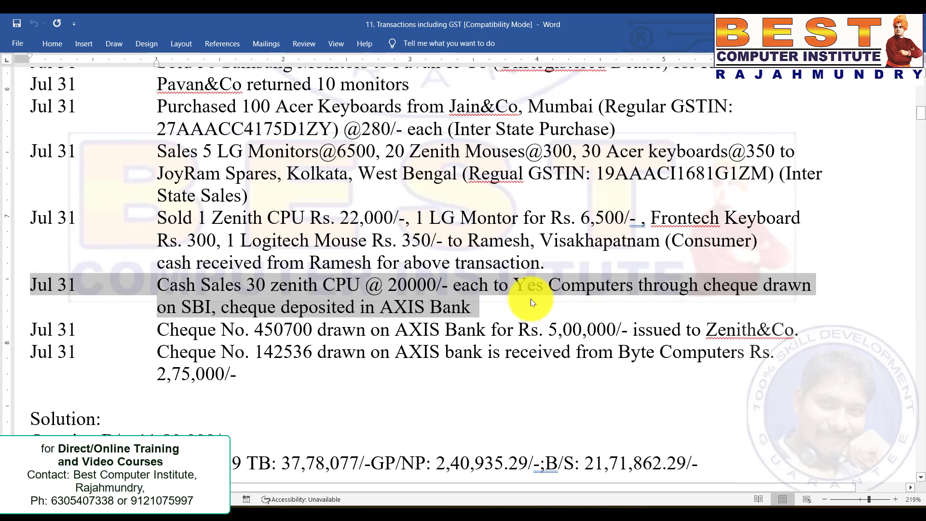
key("alt+Tab")
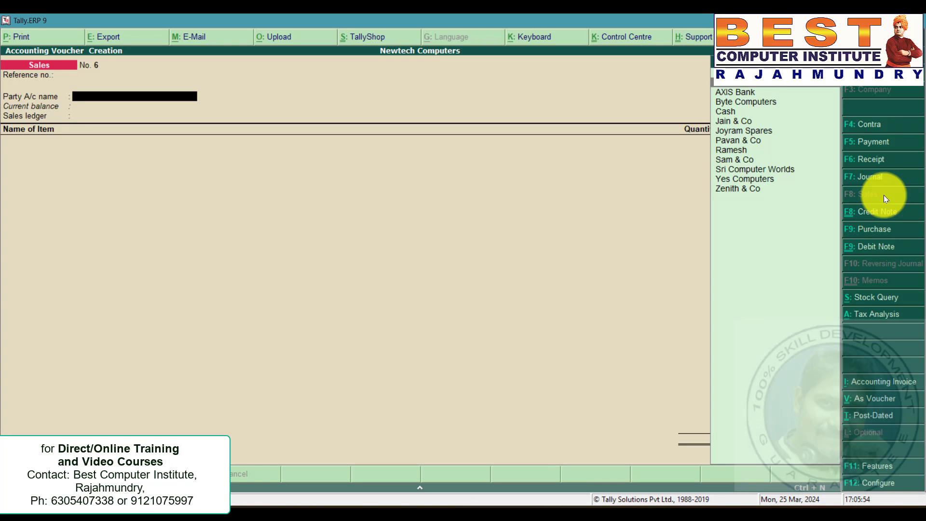
type("y")
key("Return")
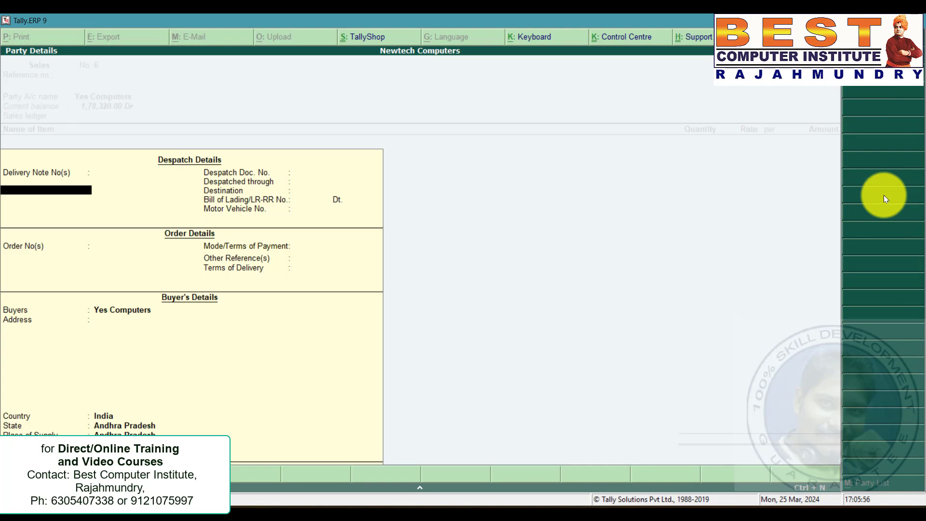
key("ctrl+a")
key("Return")
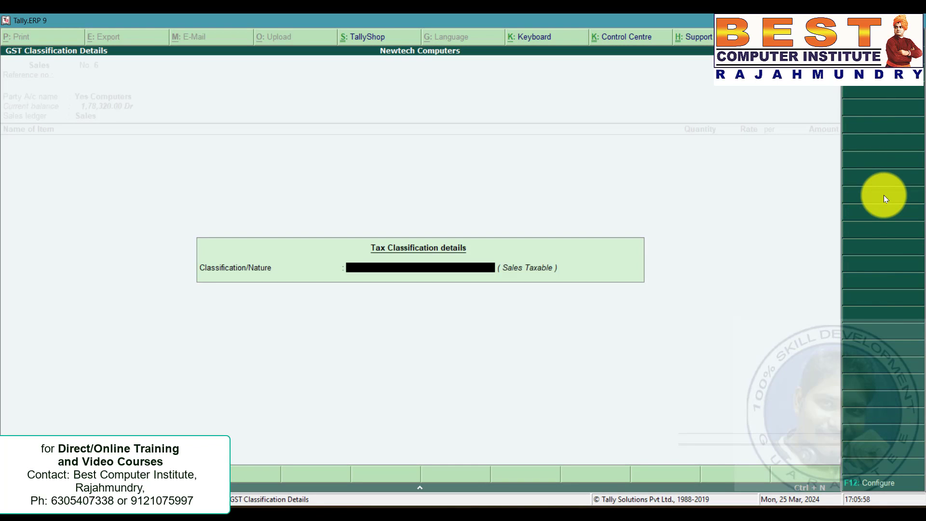
key("Return")
Add 30 Zenith CPU at 20,000 each to the sales voucher.
type("ze")
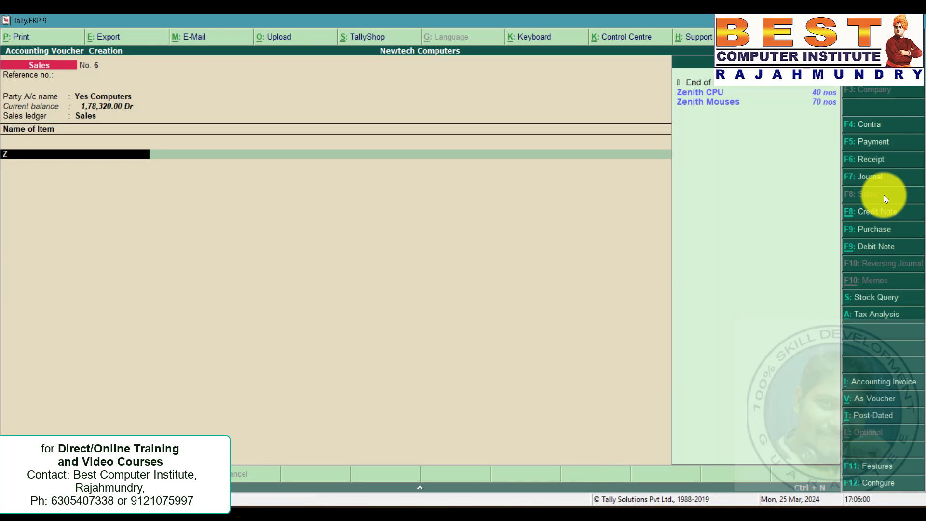
key("Return")
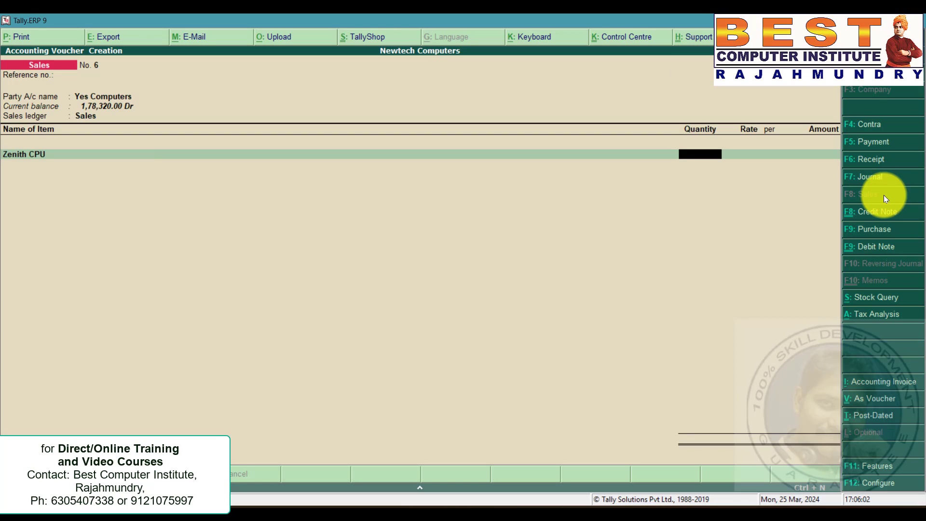
type("30")
key("Return")
type("20000")
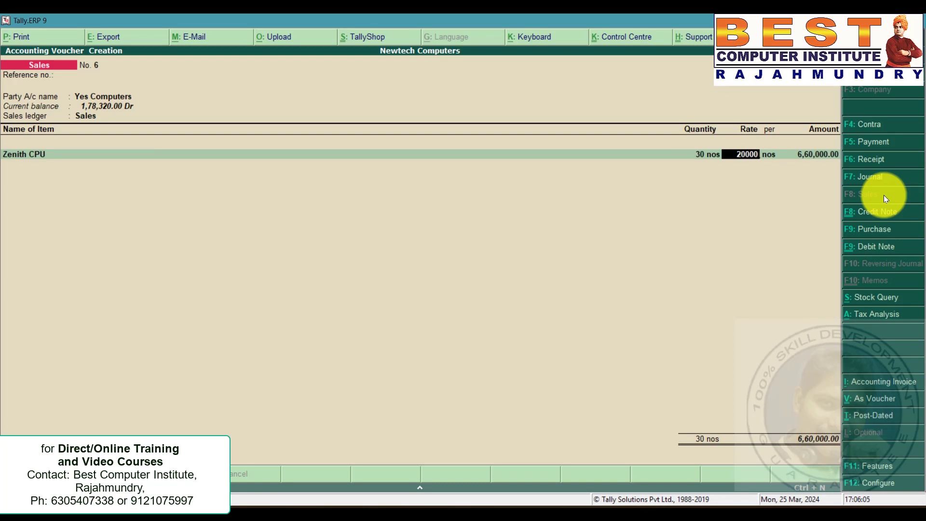
key("Return")
Add the CGST and SGST ledgers below the item and save the sales voucher.
key("Return")
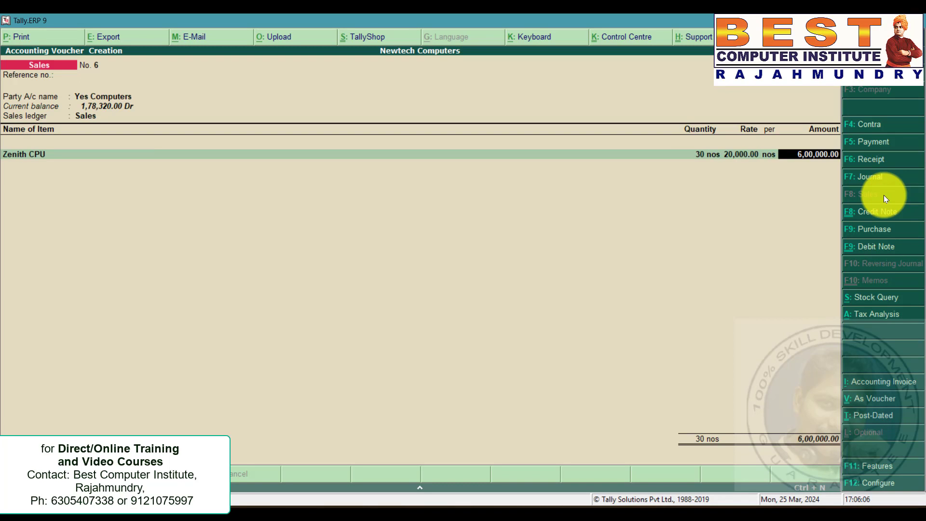
key("Return")
key("Return")
type("c")
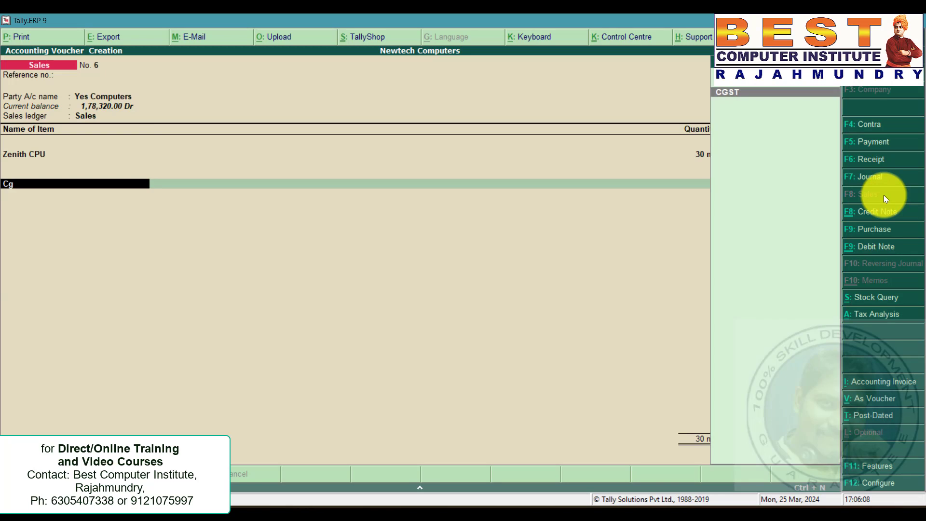
key("Return")
key("Return")
type("sg")
key("Return")
key("Return")
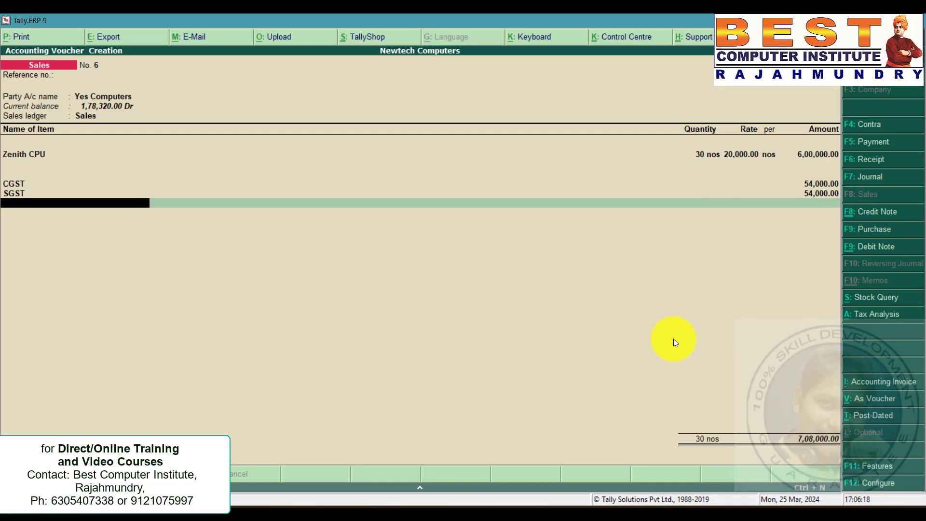
key("ctrl+a")
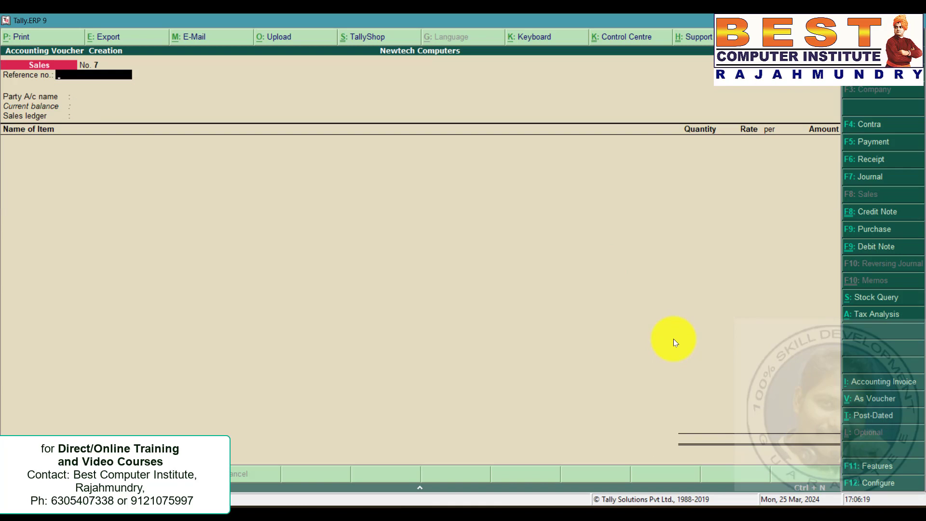
Create a receipt voucher crediting Yes Computers with 708000 and debiting AXIS Bank.
left_click(875, 161)
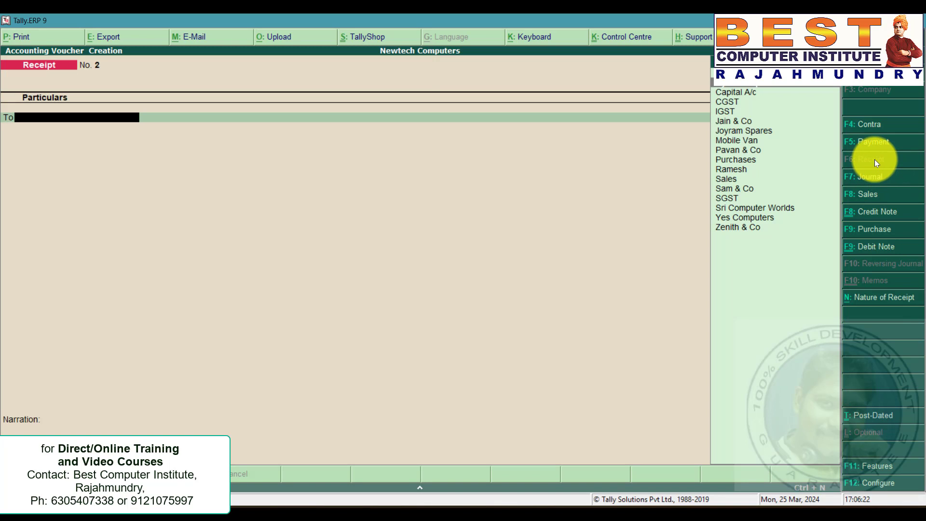
type("y")
key("Return")
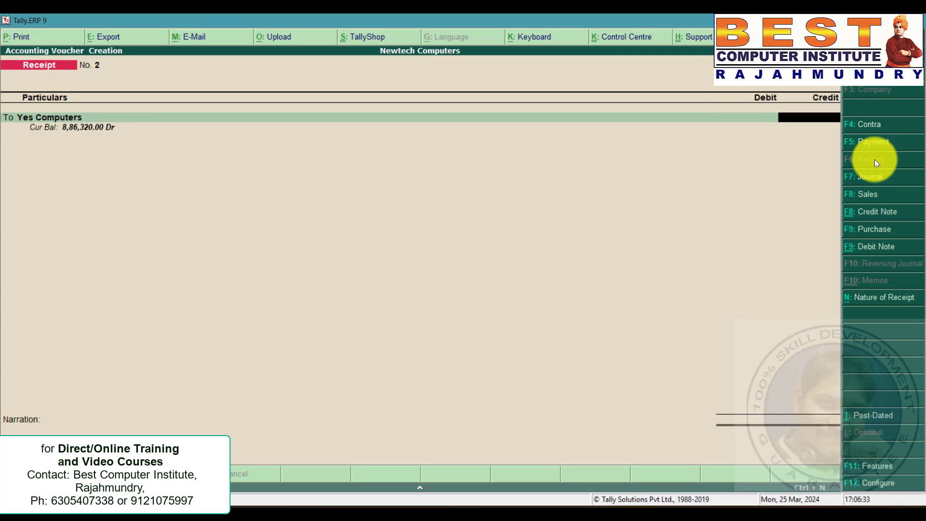
type("708000")
key("Return")
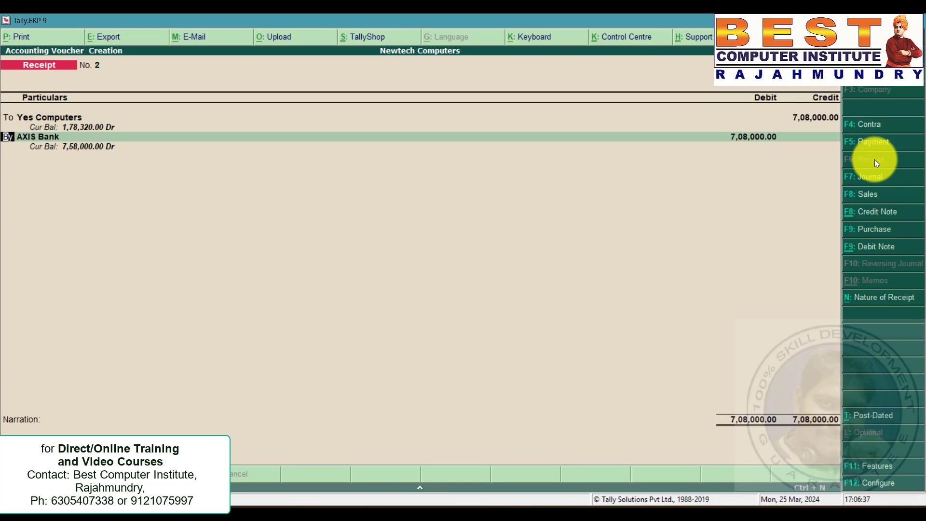
key("Return")
key("Return")
key("Return")
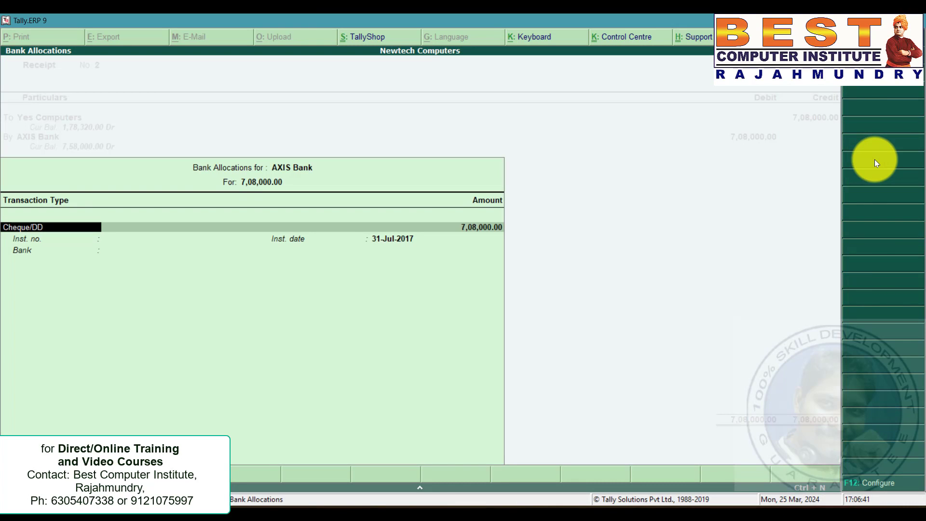
Complete the bank allocation as Cheque/DD with bank name SBI and save the receipt voucher.
key("Return")
key("Return")
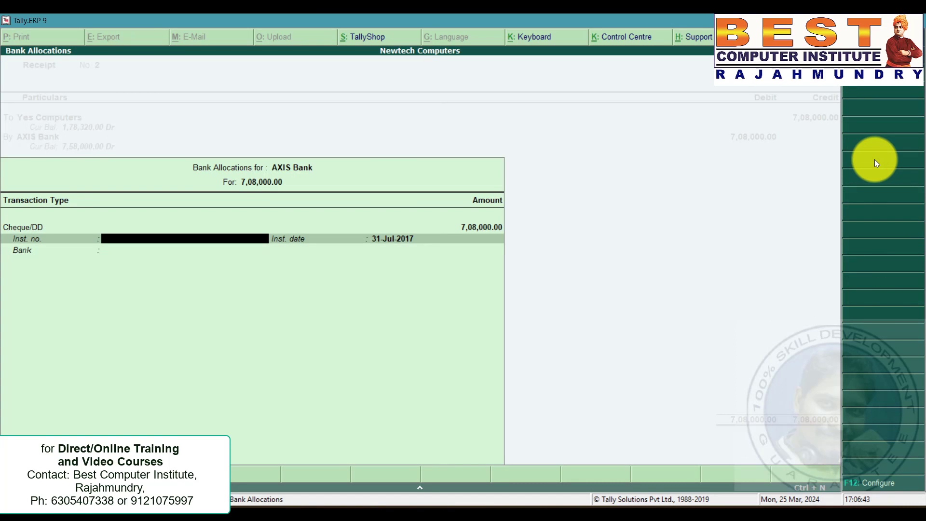
key("Return")
key("Return")
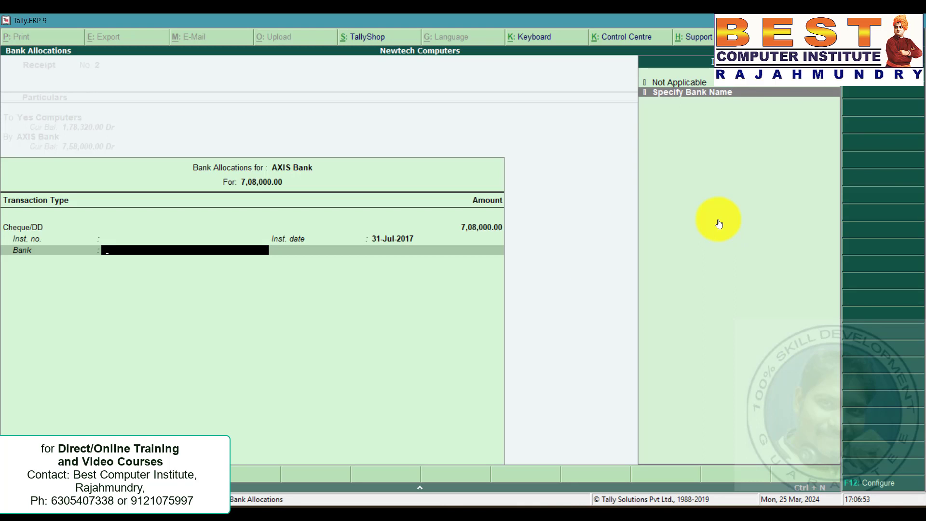
key("Return")
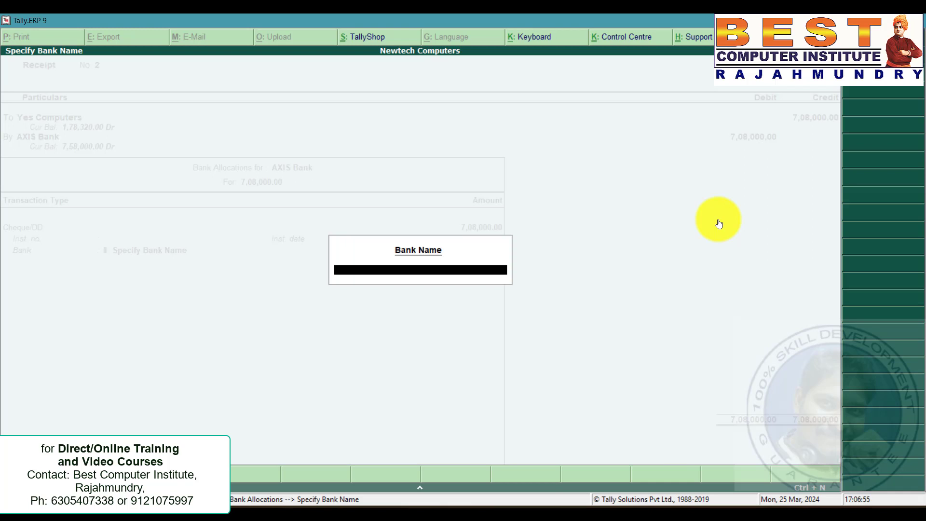
type("SBI")
key("Return")
key("Return")
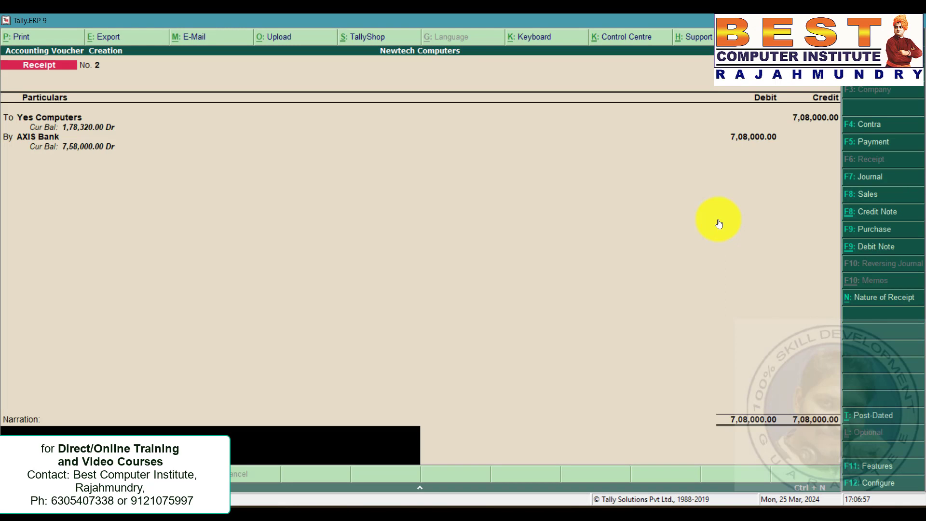
key("Return")
key("Return")
Create a payment voucher debiting Zenith & Co with 500000 against AXIS Bank.
key("alt+Tab")
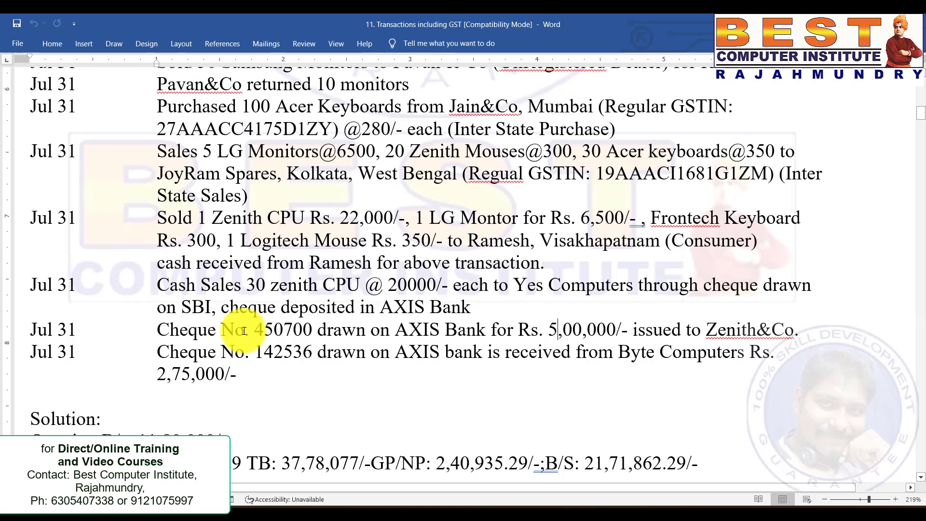
left_click(66, 332)
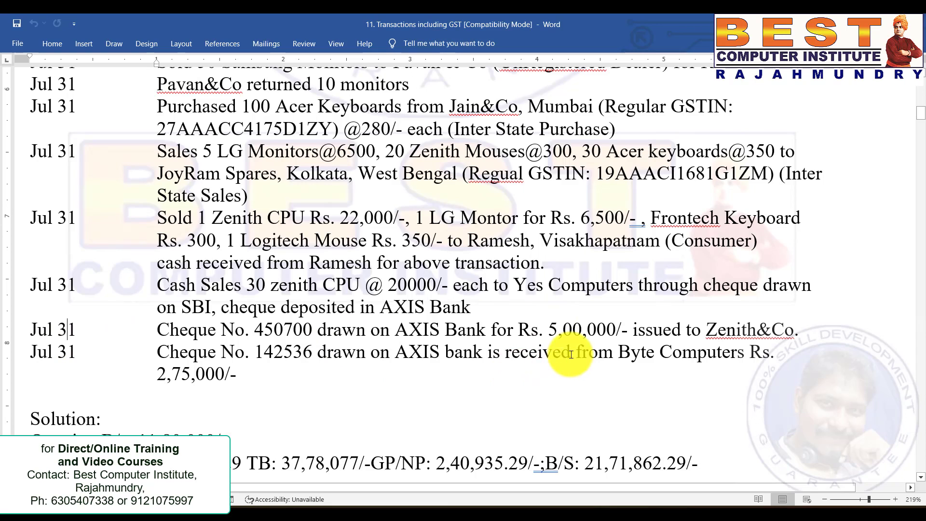
left_click_drag(801, 332, 539, 332)
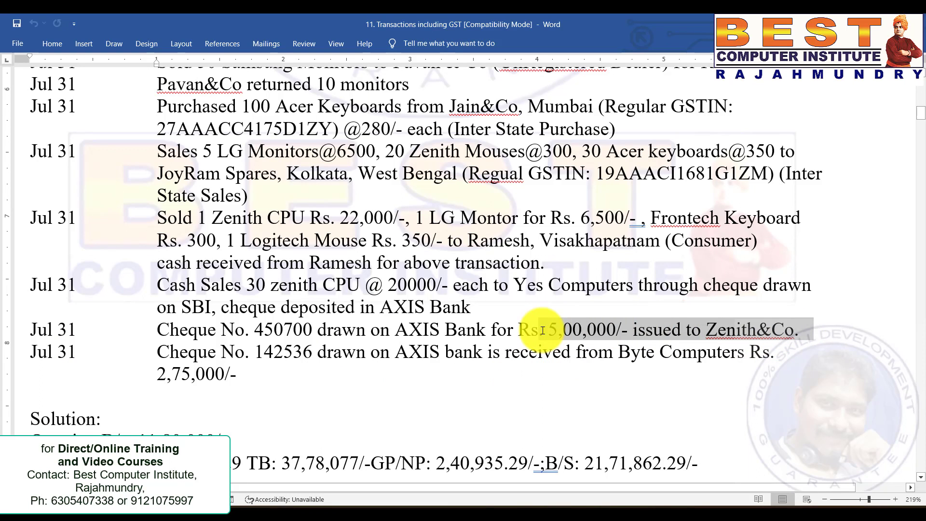
left_click(418, 336)
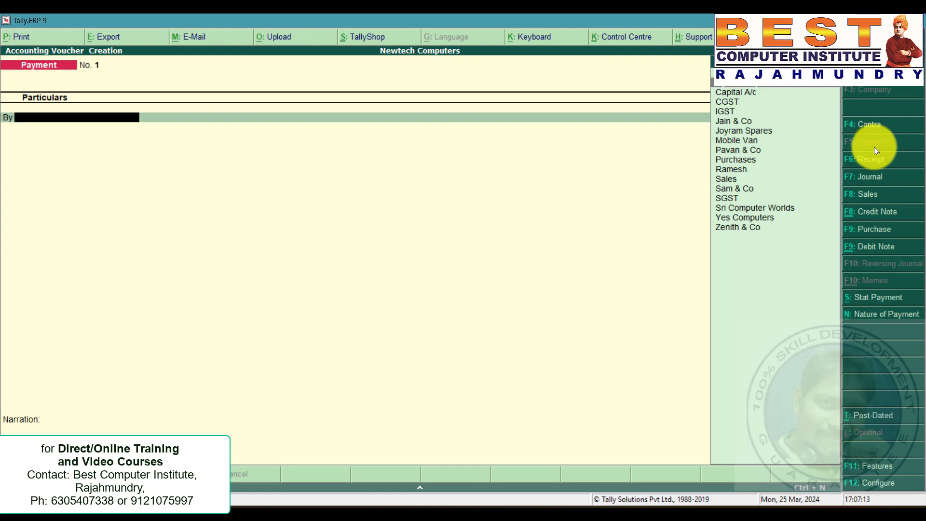
type("z")
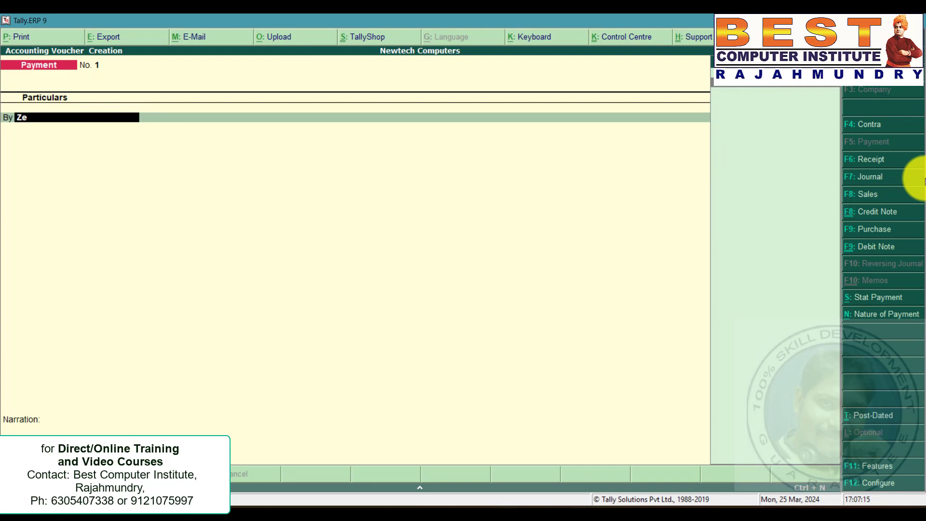
key("Return")
type("500000")
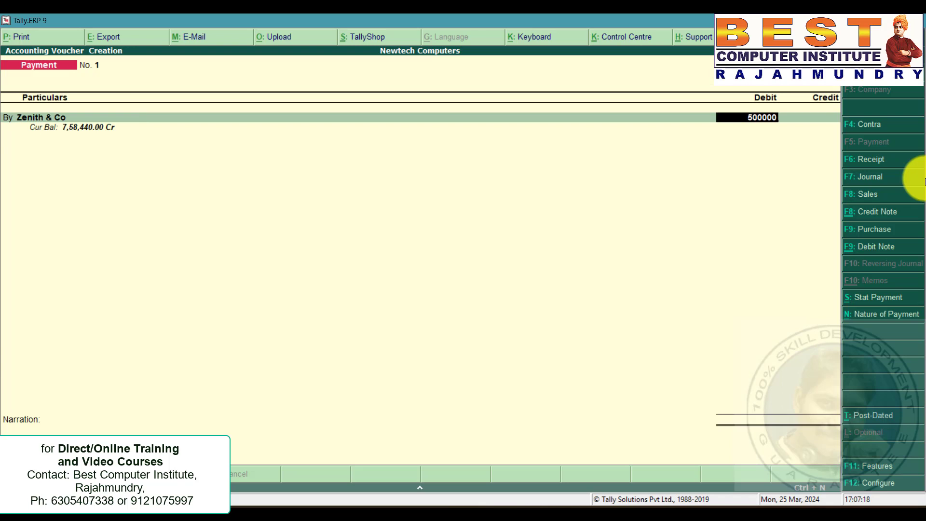
key("Return")
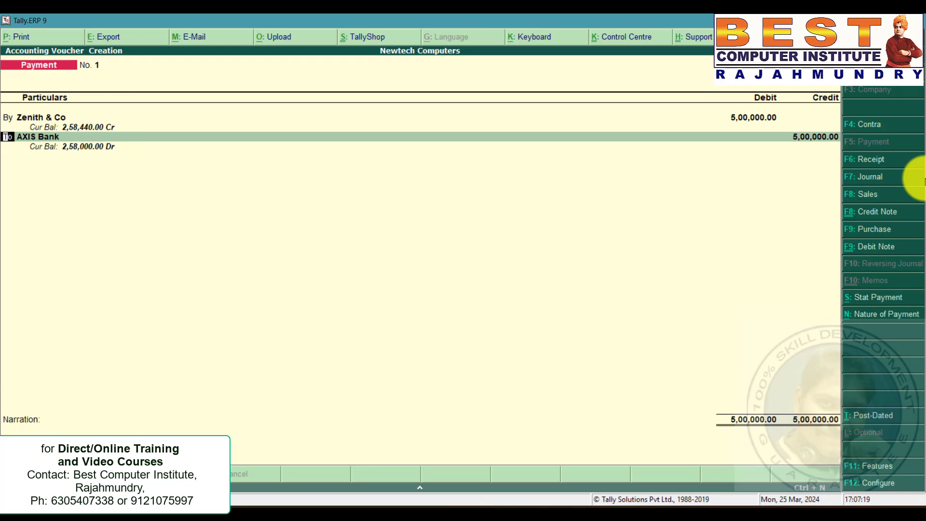
Fill the payment's bank allocation with instrument number 450700 copied from the problem statement.
key("Return")
key("Return")
key("Return")
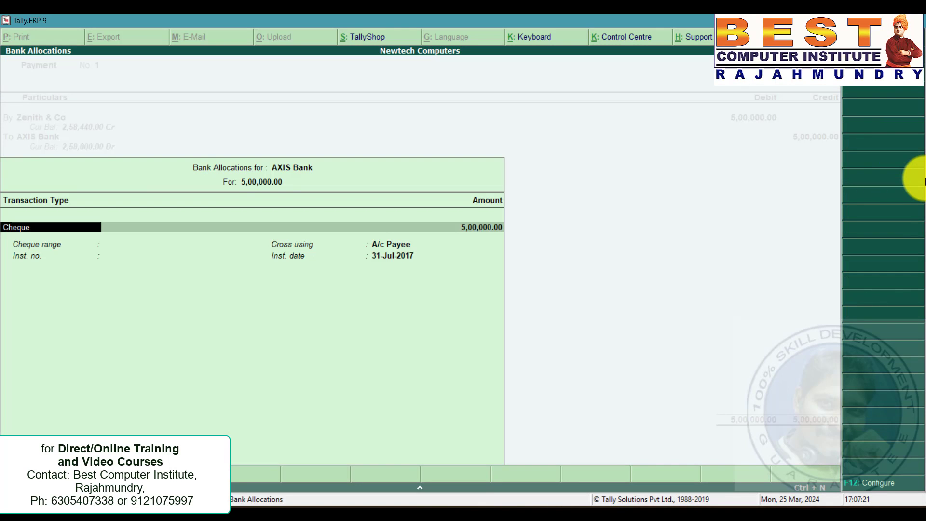
key("Return")
key("Return")
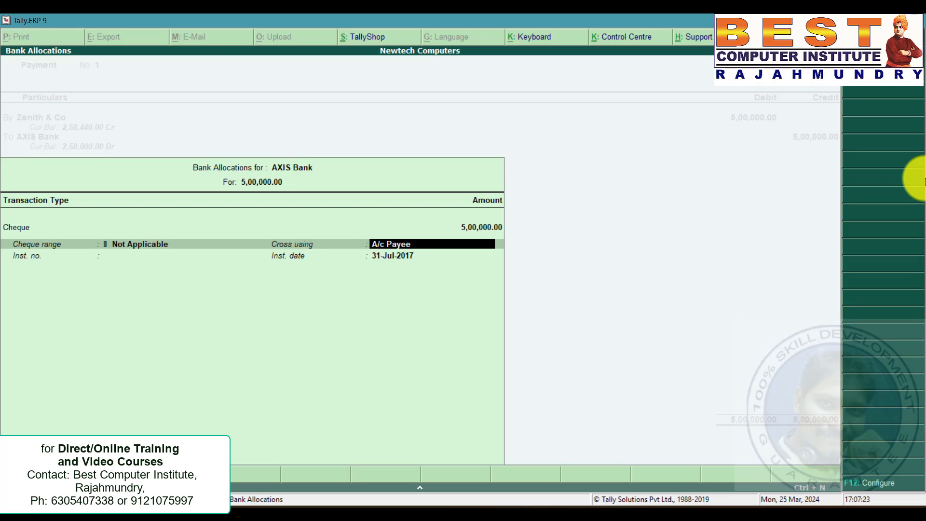
key("Return")
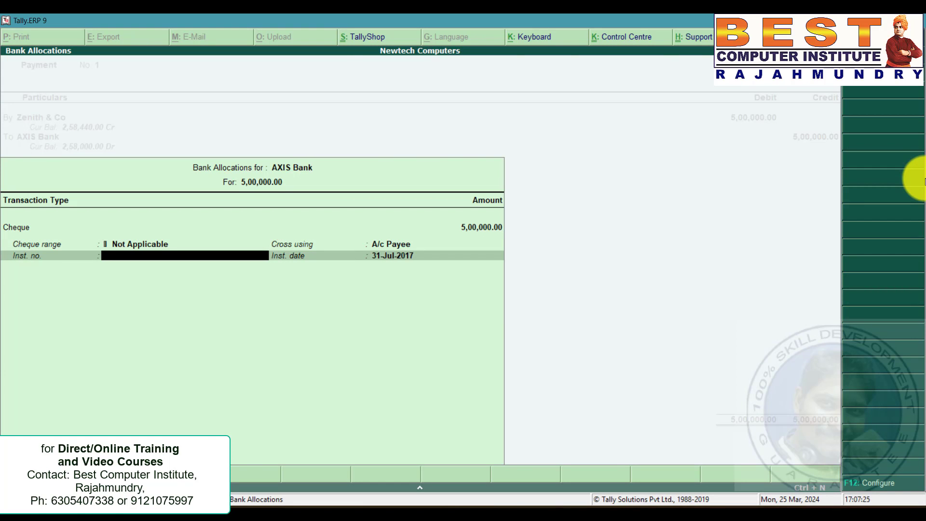
key("alt+Tab")
left_click_drag(254, 330, 314, 330)
key("ctrl+c")
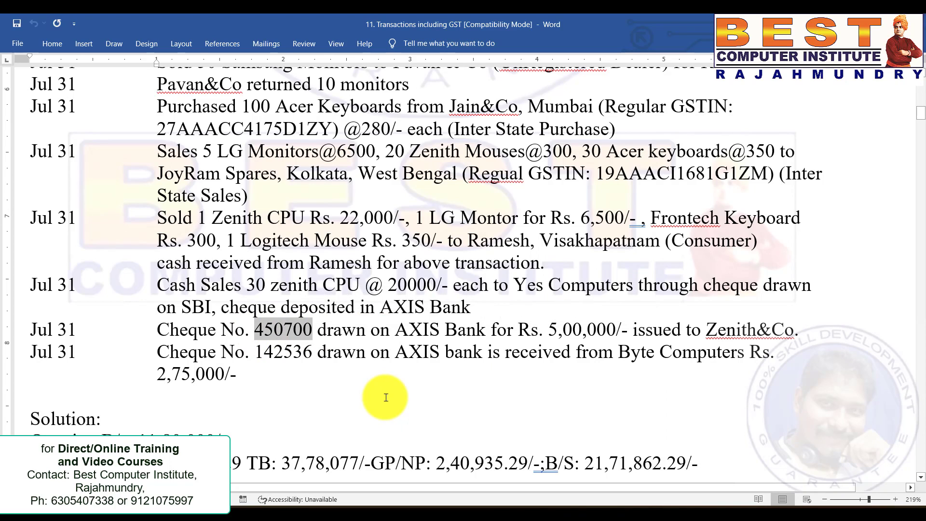
key("alt+Tab")
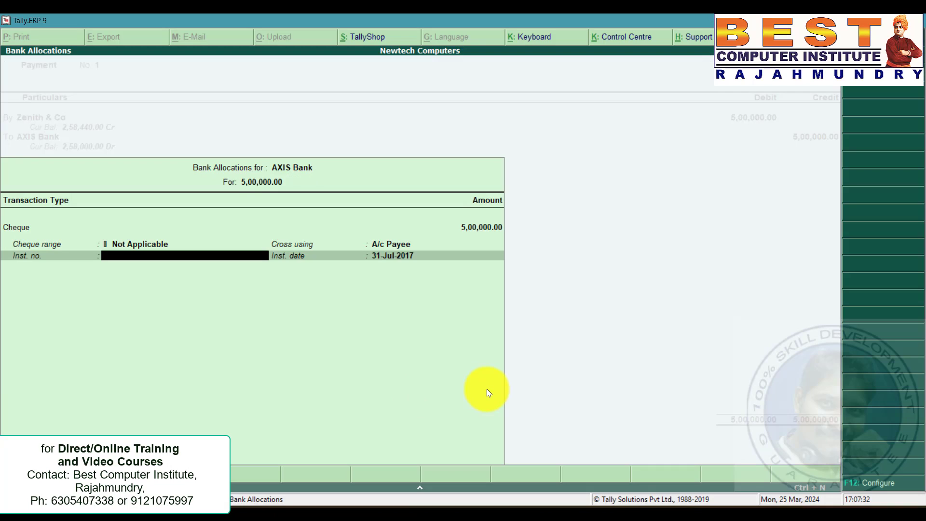
key("ctrl+alt+v")
key("Return")
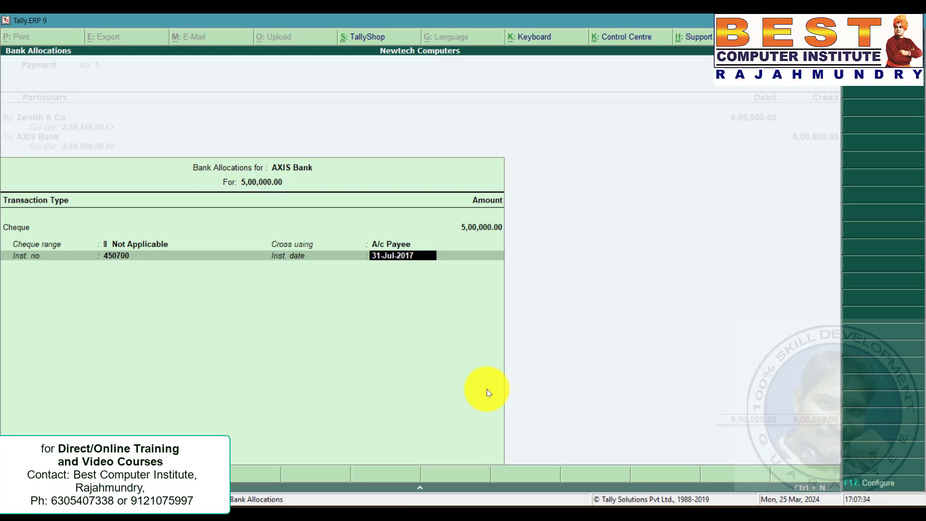
Save the payment voucher and return to the problem statement.
key("Return")
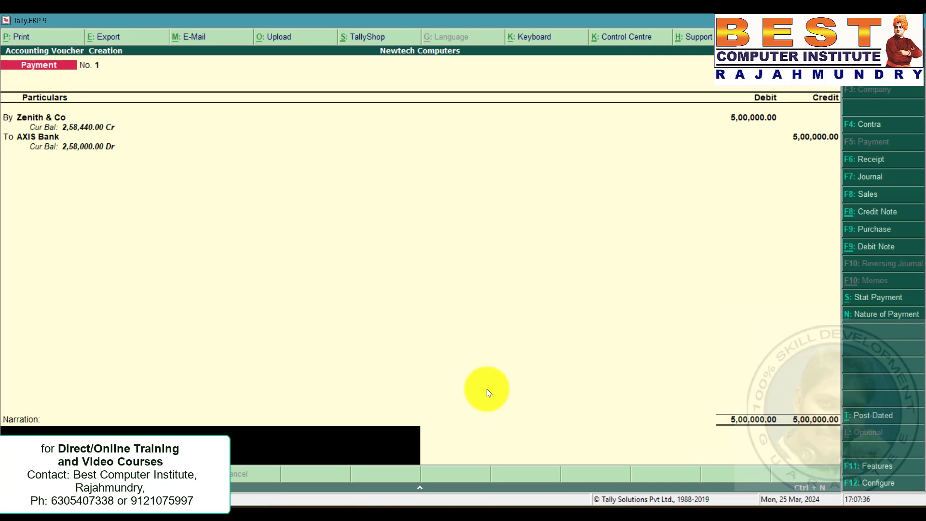
key("Return")
key("Return")
key("alt+Tab")
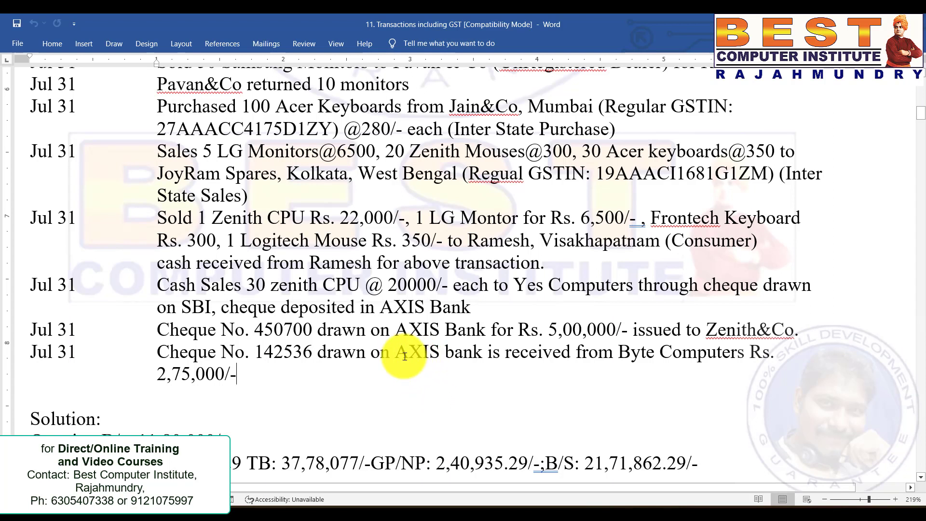
Create a receipt voucher crediting Byte Computers with 275000 received into AXIS Bank, as in the problem statement.
left_click_drag(619, 354, 684, 356)
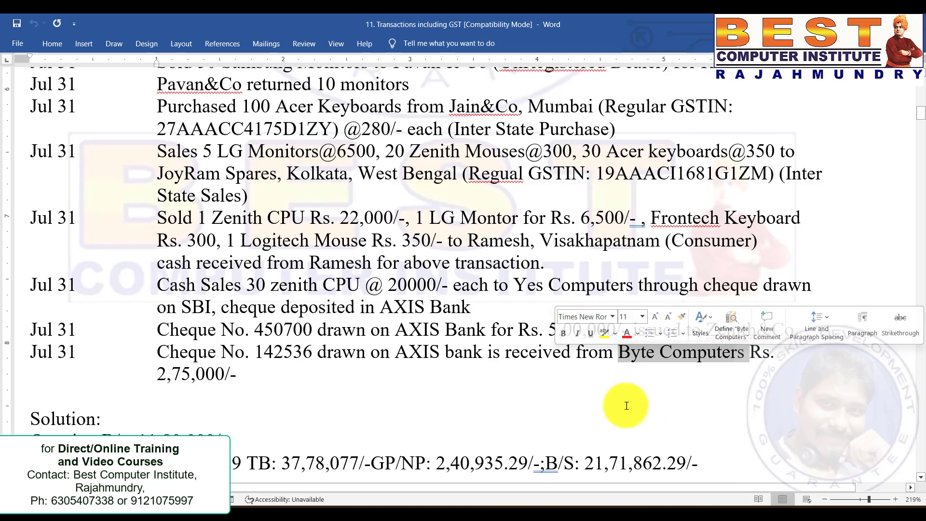
left_click(432, 361)
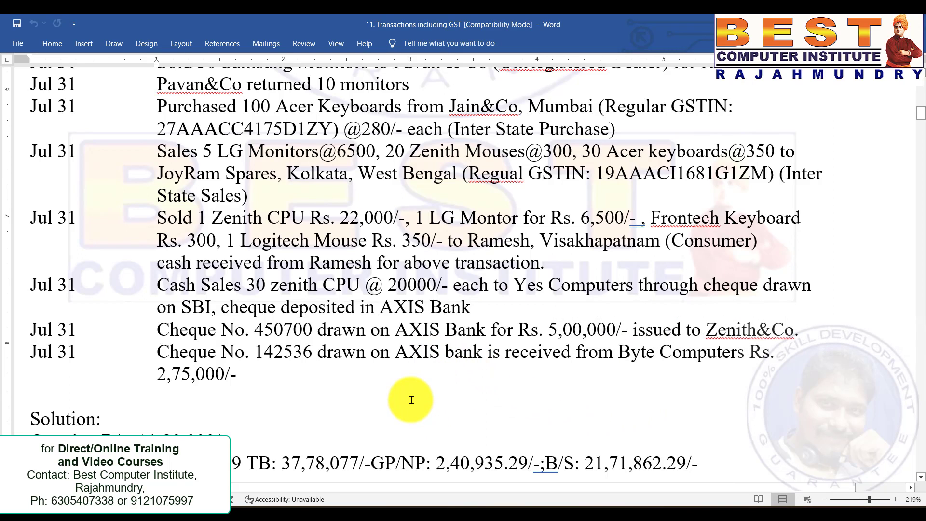
left_click_drag(394, 354, 504, 355)
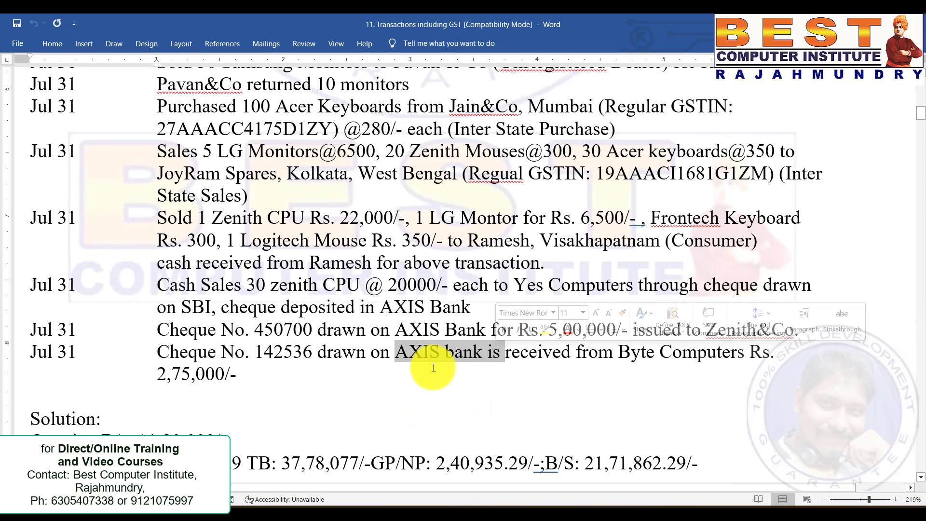
left_click(430, 363)
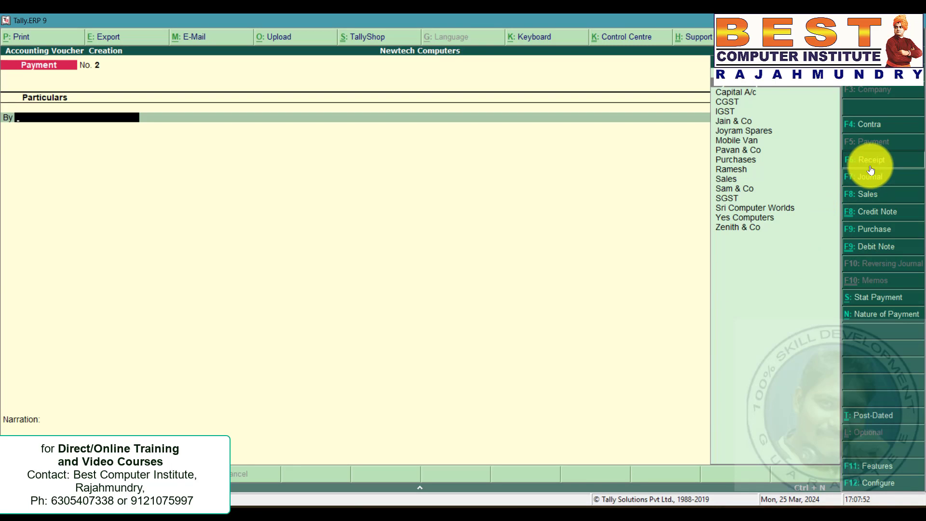
left_click(870, 161)
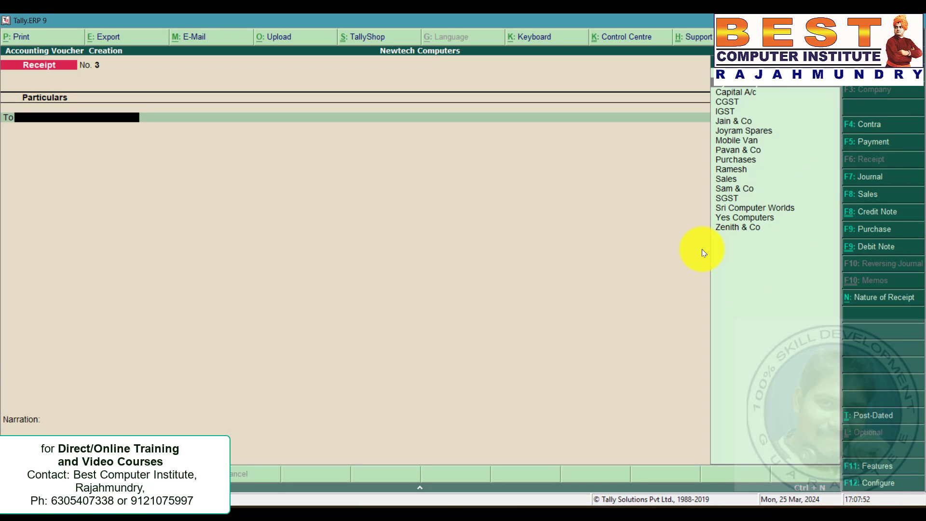
type("by")
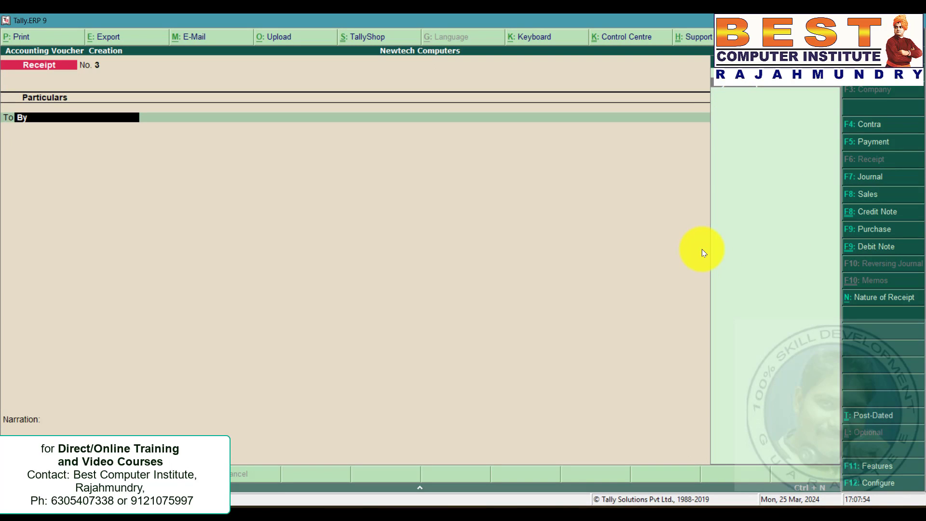
key("Return")
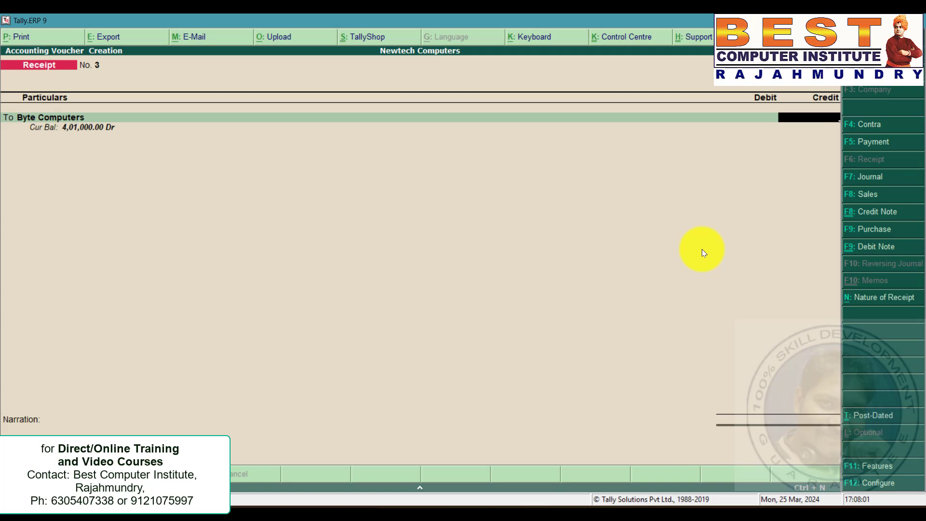
type("275000")
key("Return")
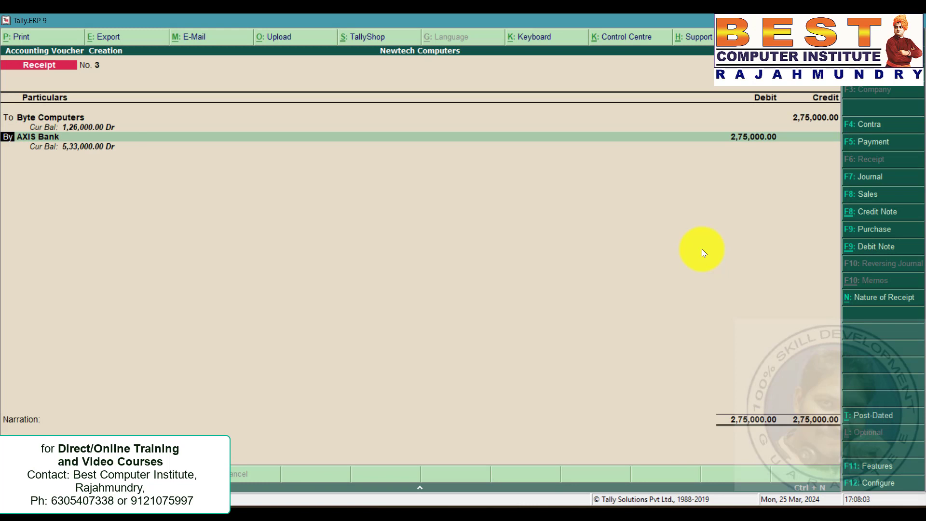
Fill the receipt's bank allocation as Cheque/DD with instrument number 142536 copied from the problem statement.
key("Return")
key("Return")
key("Return")
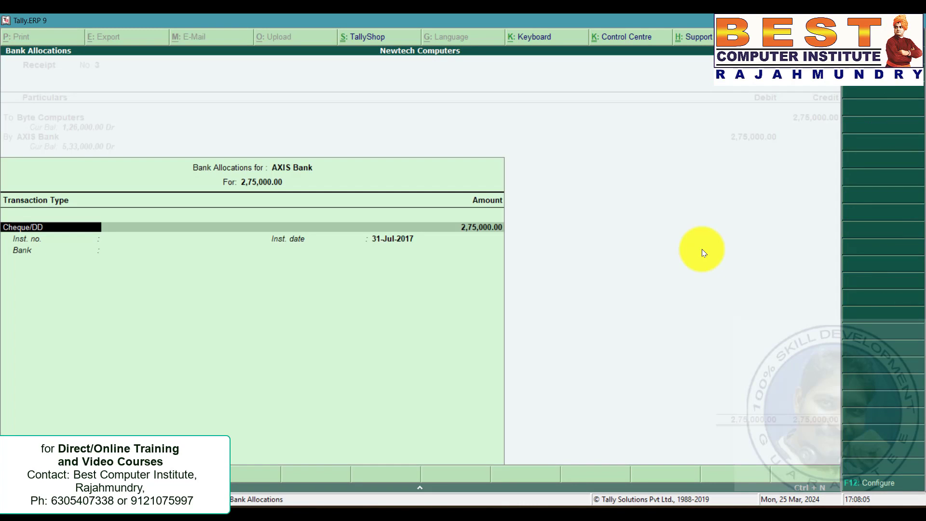
key("Return")
key("Return")
key("alt+Tab")
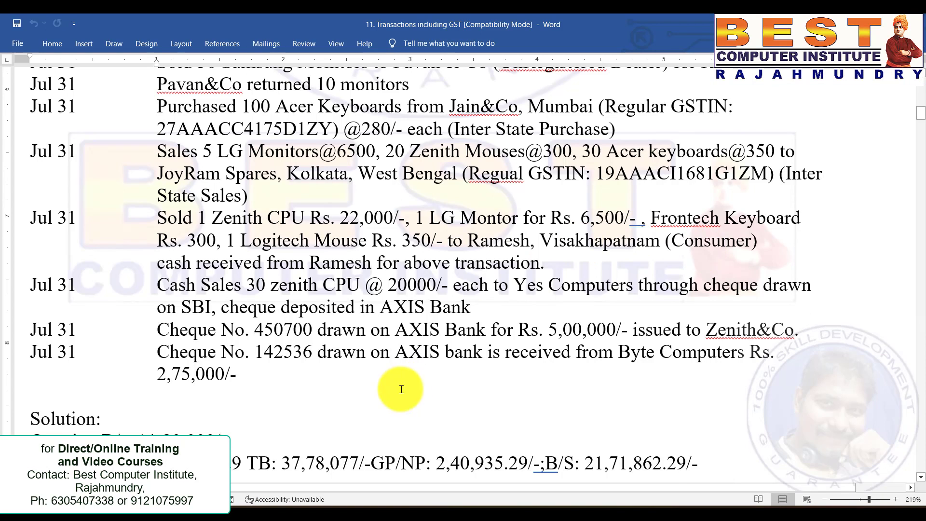
key("alt+Tab")
type("142536")
key("Return")
key("Return")
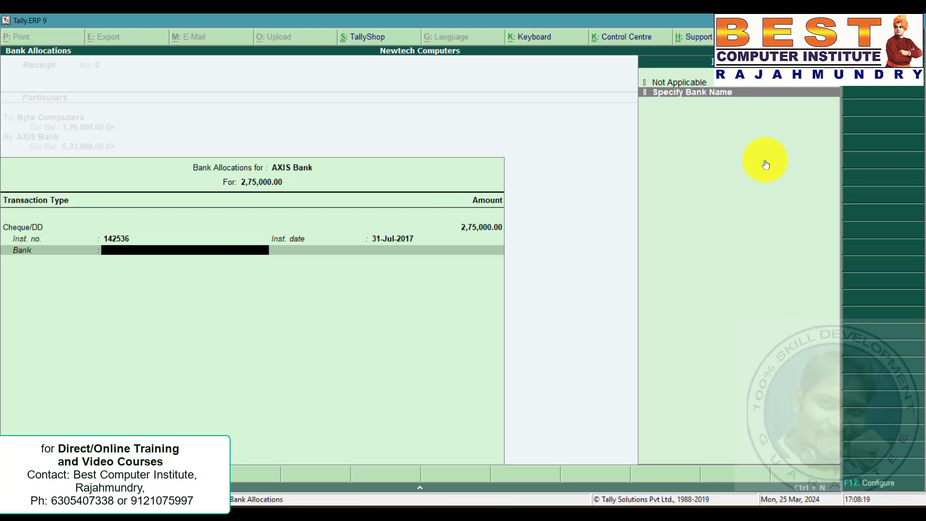
Specify the bank name as AXIS Bank and save the receipt voucher.
key("Return")
type("AXI")
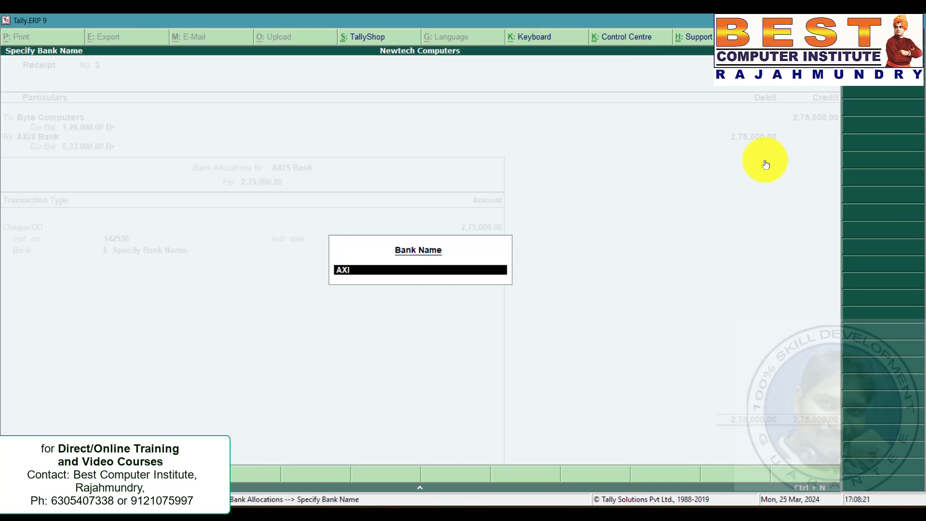
type("S Bank")
key("Return")
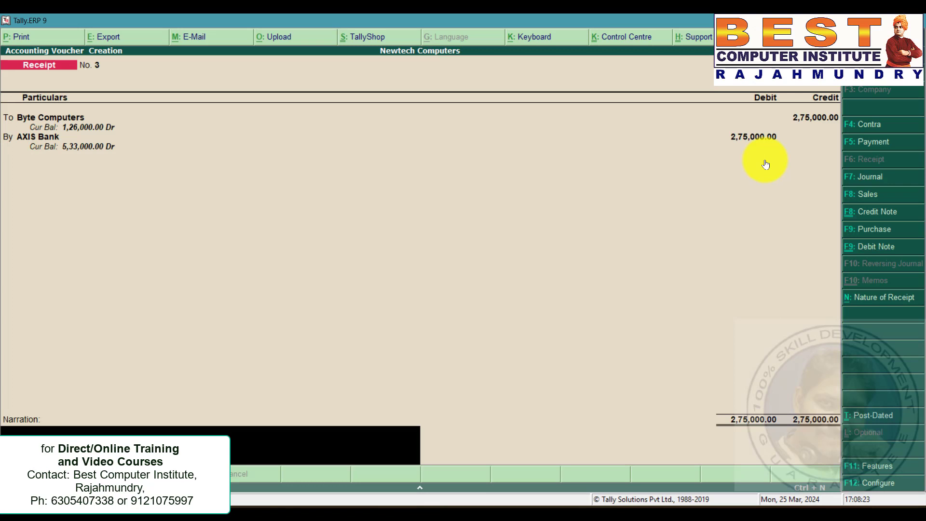
key("ctrl+a")
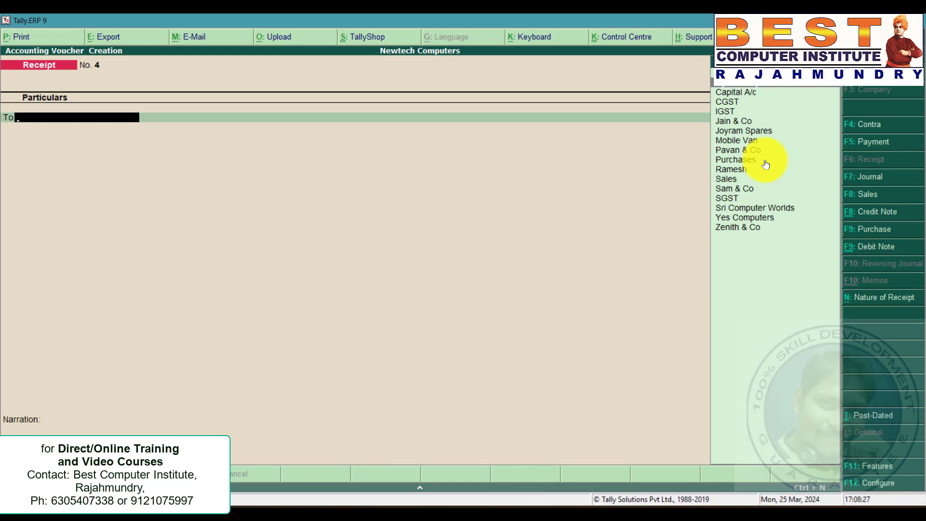
Review the solution figures for opening balance sheet, closing stock, trial balance, profit and balance sheet in the problem statement.
key("alt+Tab")
scroll(613, 337, "up", 5)
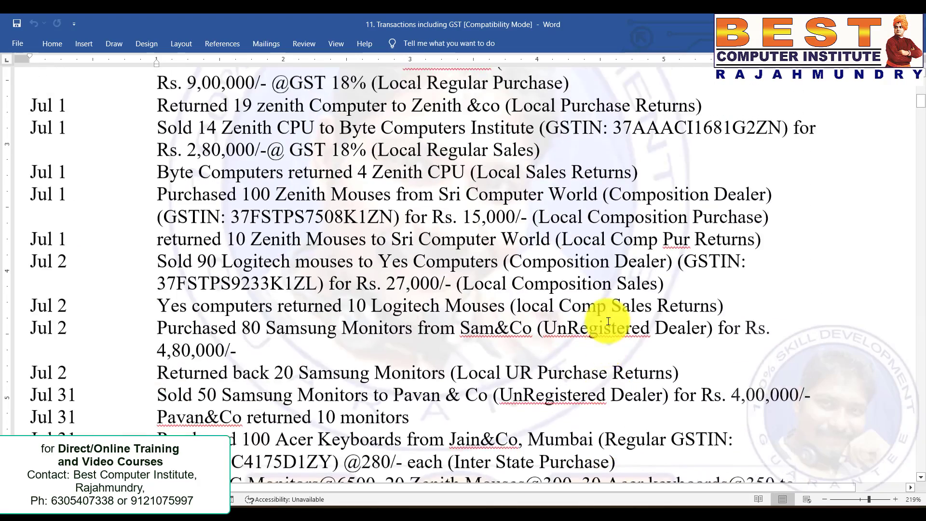
scroll(606, 328, "up", 4)
scroll(531, 313, "down", 6)
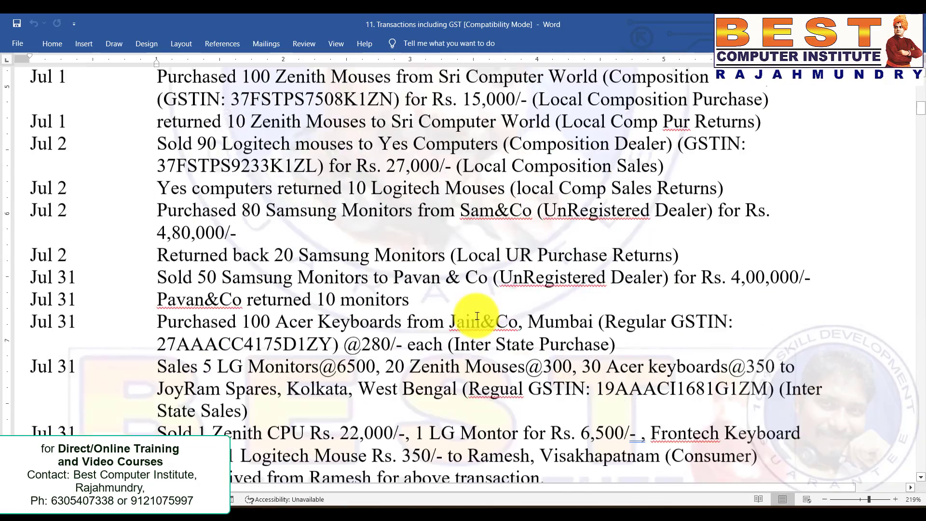
scroll(477, 316, "down", 5)
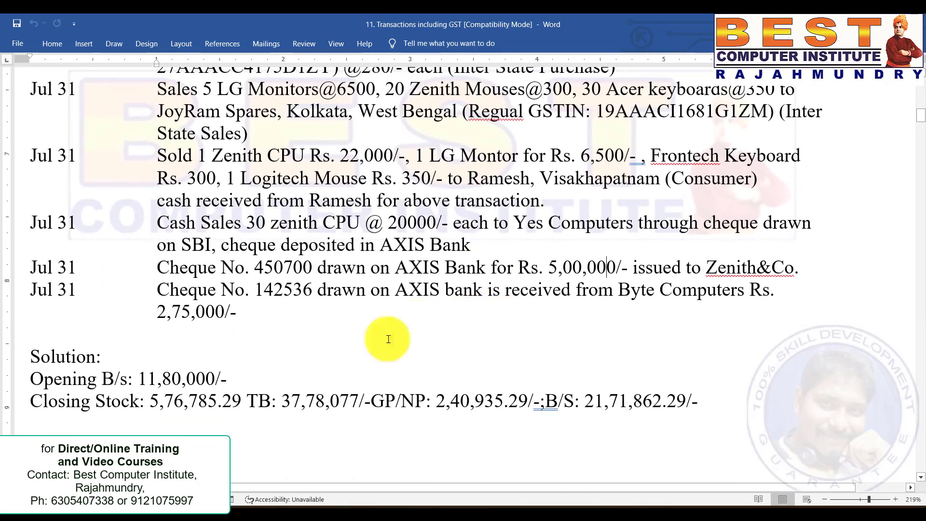
left_click(91, 400)
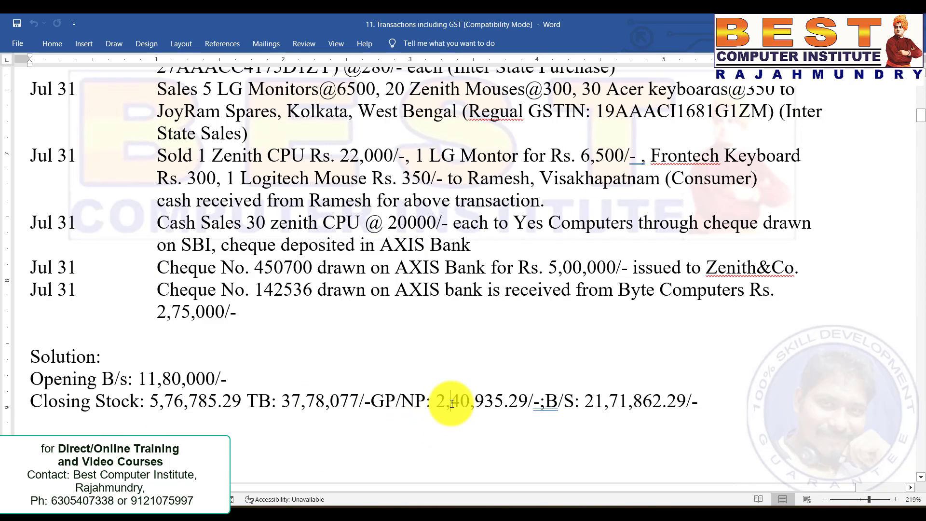
left_click(667, 404)
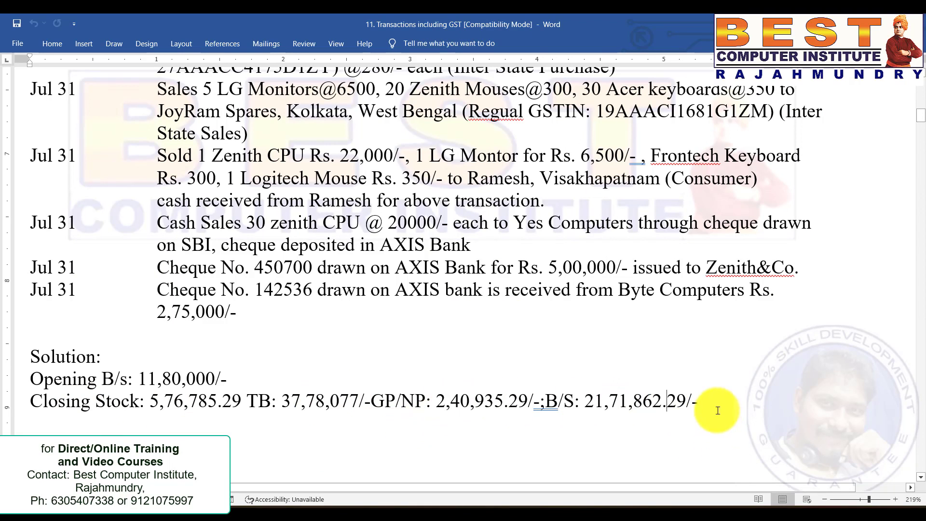
left_click_drag(717, 410, 118, 402)
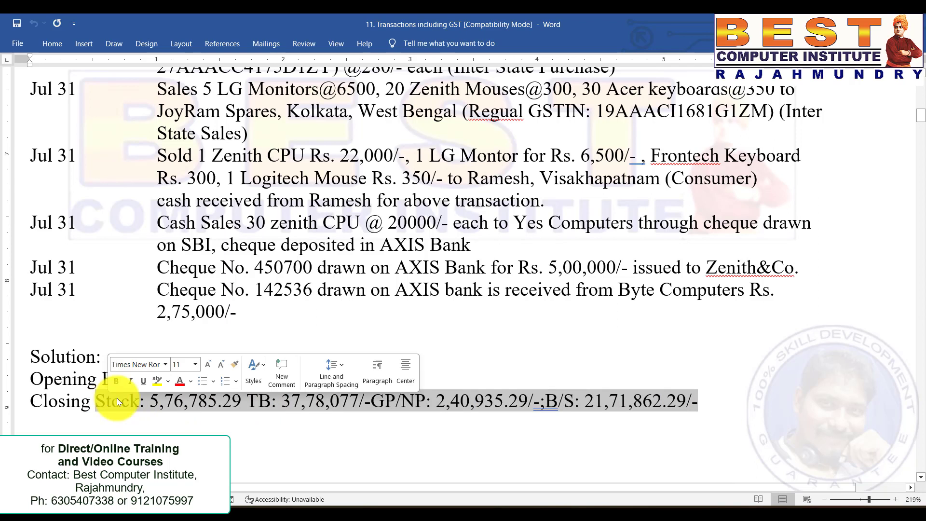
left_click(451, 348)
scroll(458, 351, "up", 3)
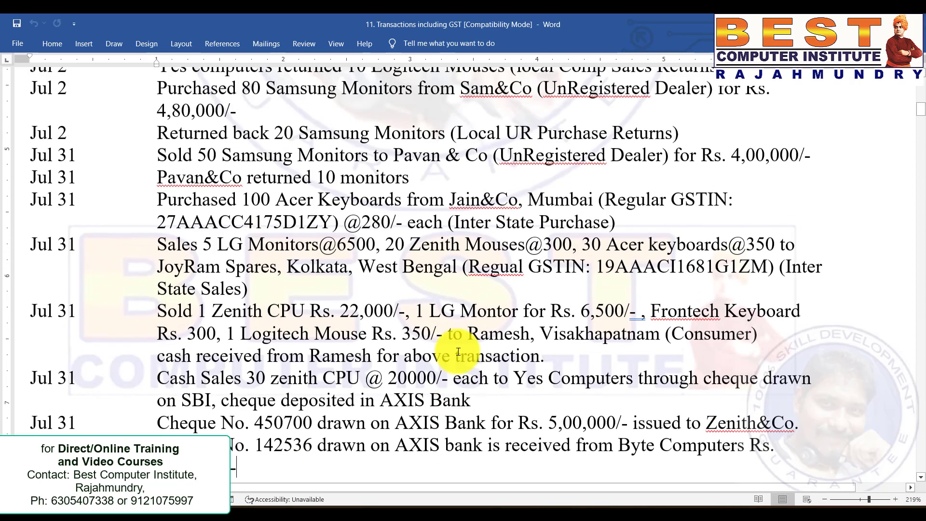
Open the Balance Sheet in detailed view.
key("alt+Tab")
key("Down")
key("Down")
key("Down")
key("Down")
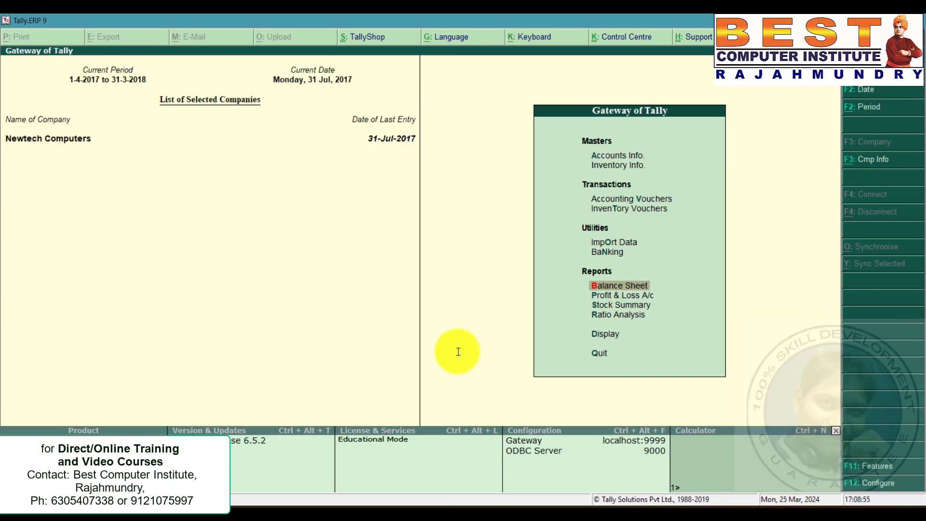
key("Return")
key("alt+F1")
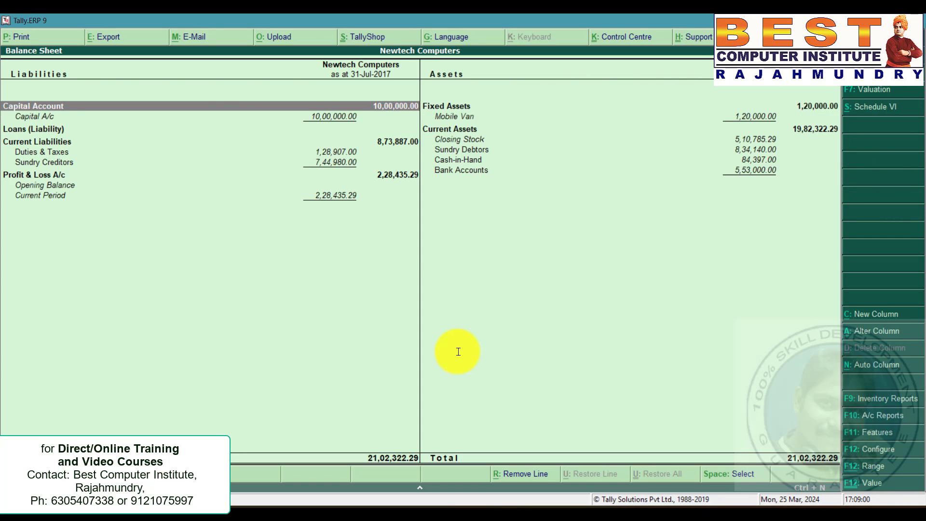
Open the Profit & Loss A/c report.
key("Escape")
key("Down")
key("Return")
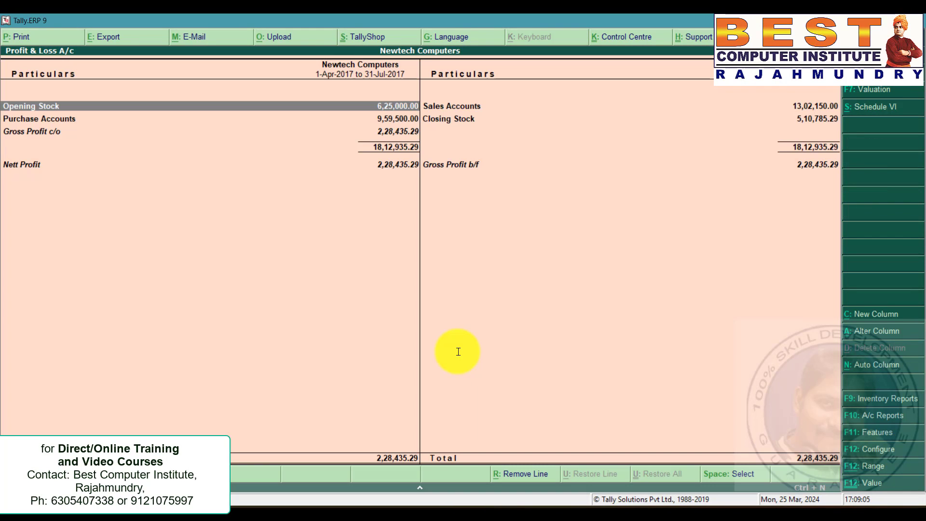
Open the Trial Balance from the Display menu and return.
key("Escape")
key("d")
key("Return")
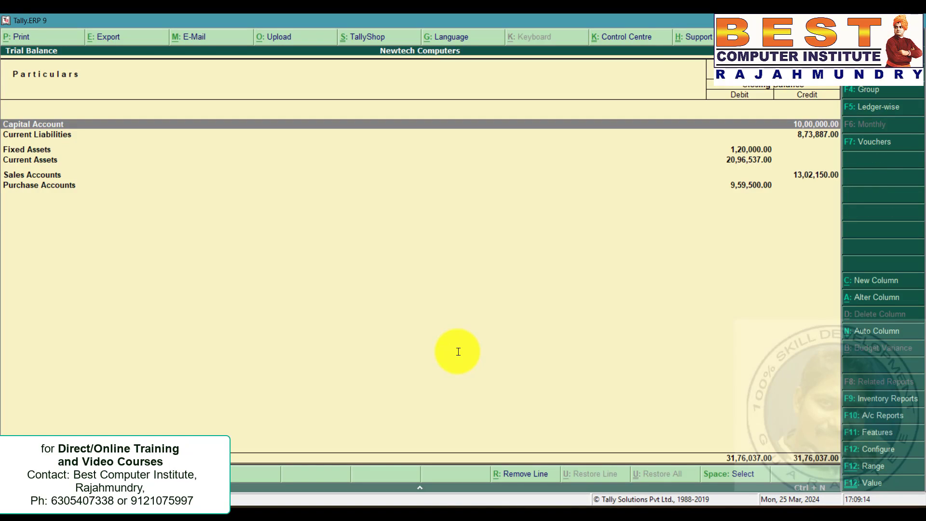
key("Escape")
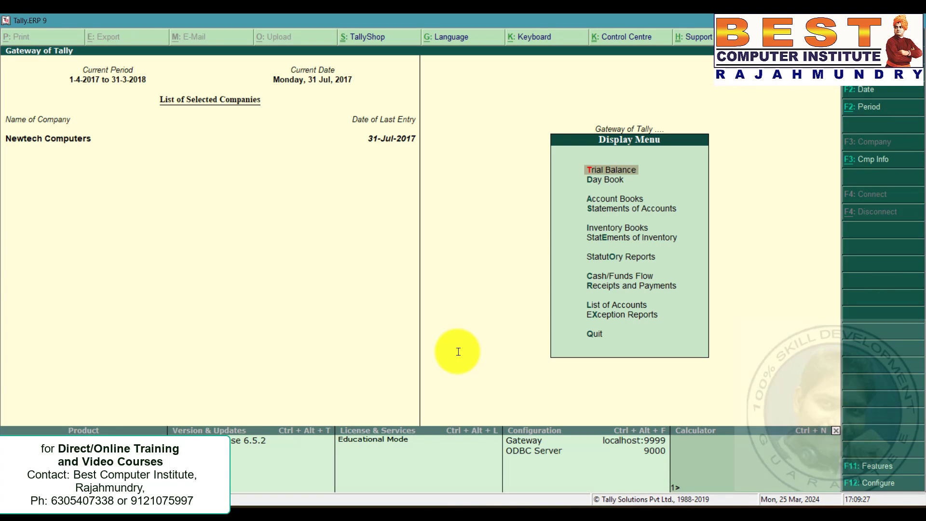
Open the GSTR-1 report under Statutory Reports and GST Reports.
key("Down")
key("Down")
key("Down")
key("Down")
key("Down")
key("Down")
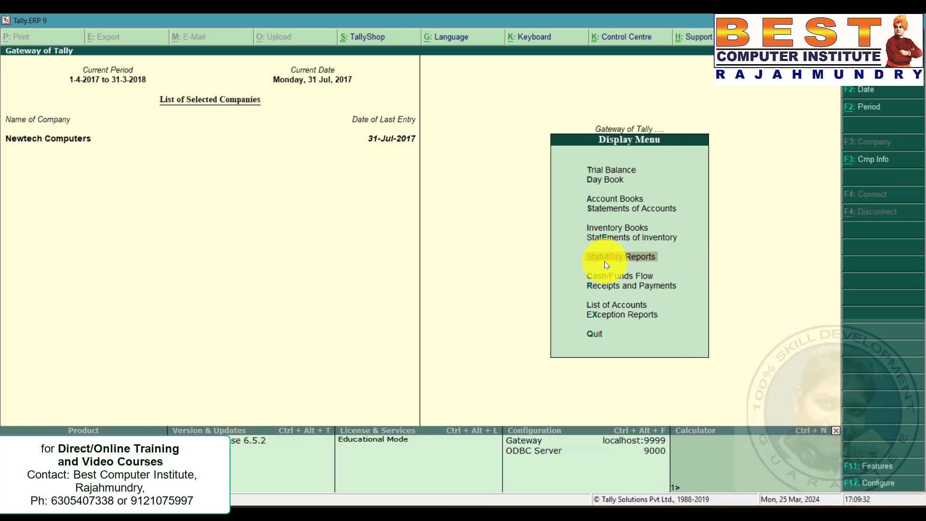
key("Return")
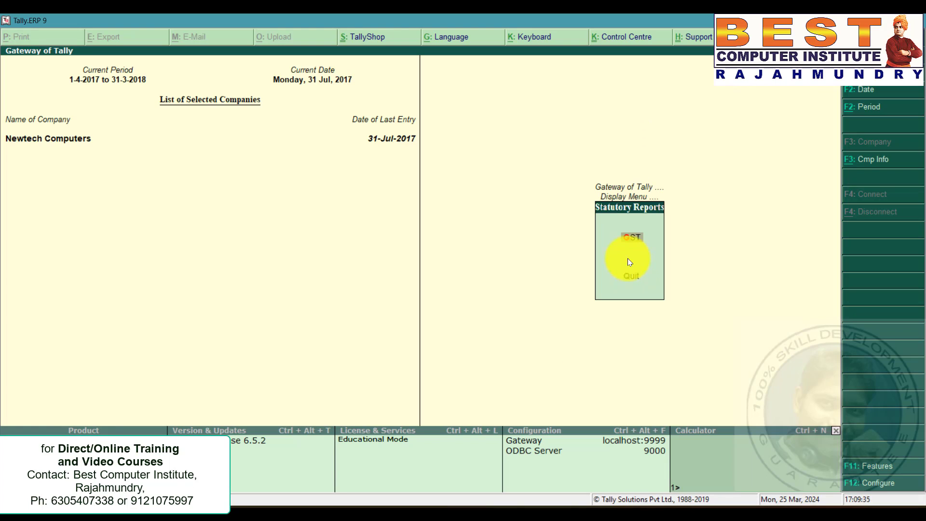
key("Return")
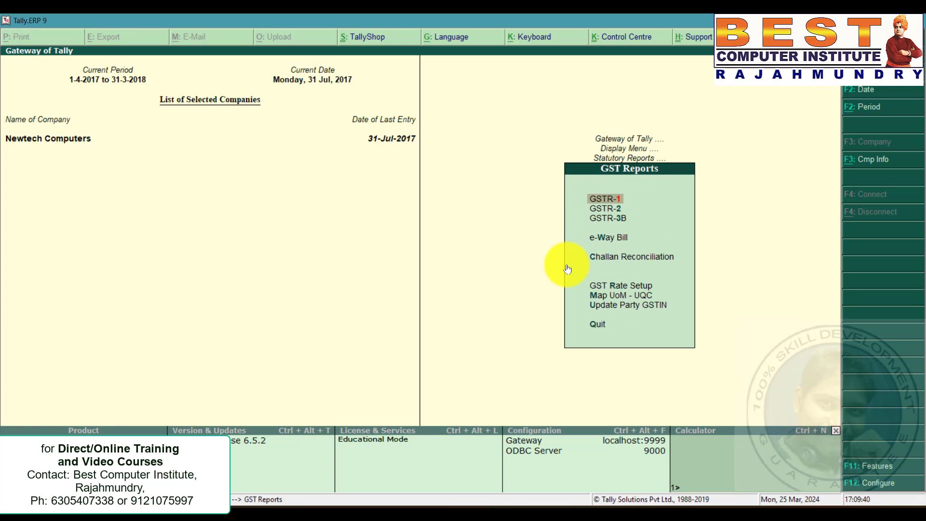
key("Return")
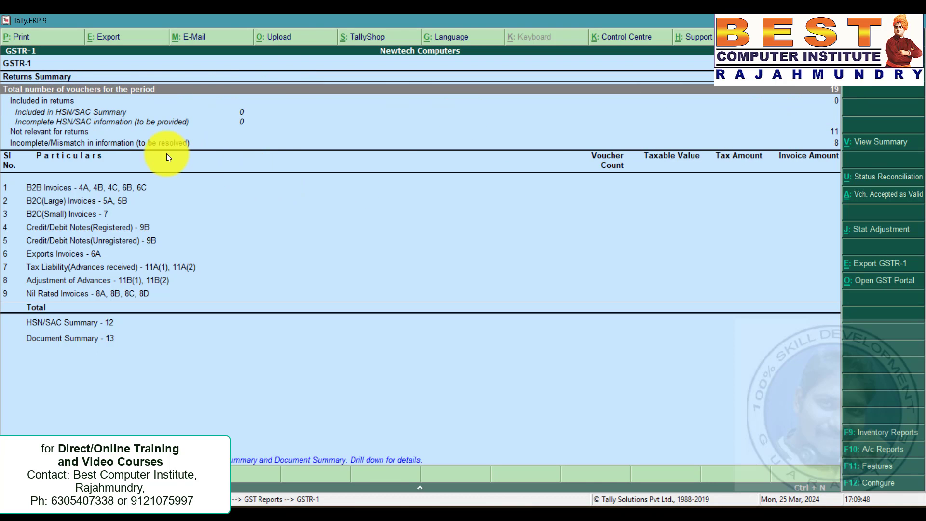
Drill into the vouchers with incomplete or mismatched information and select the UoM not mapped to UQC exception.
left_click(143, 145)
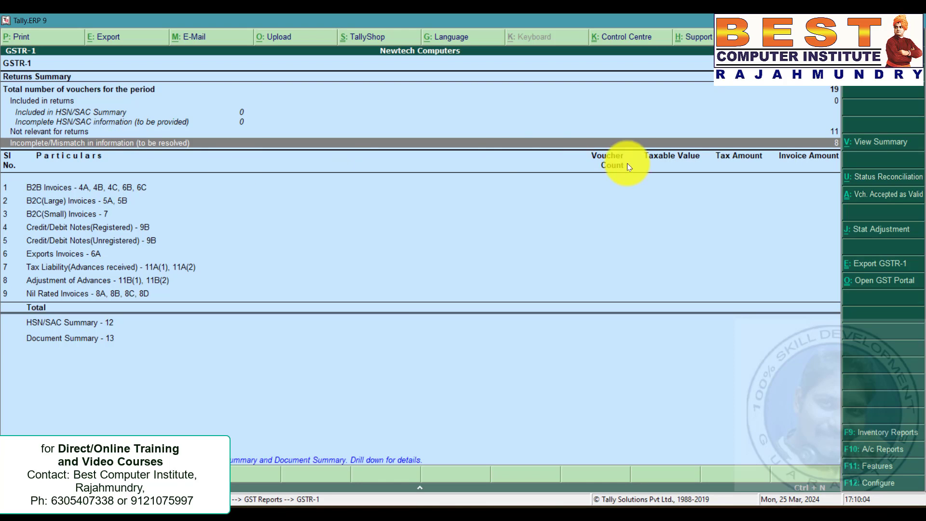
double_click(823, 139)
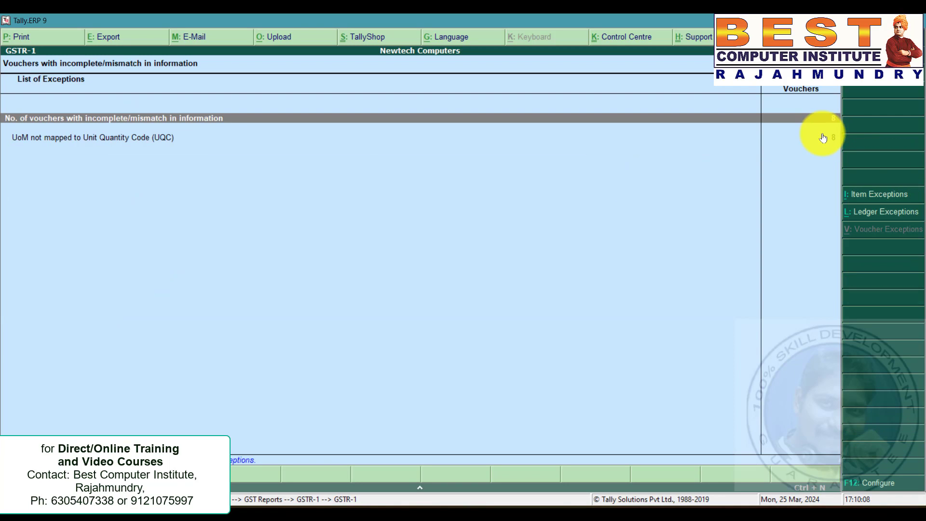
left_click(822, 137)
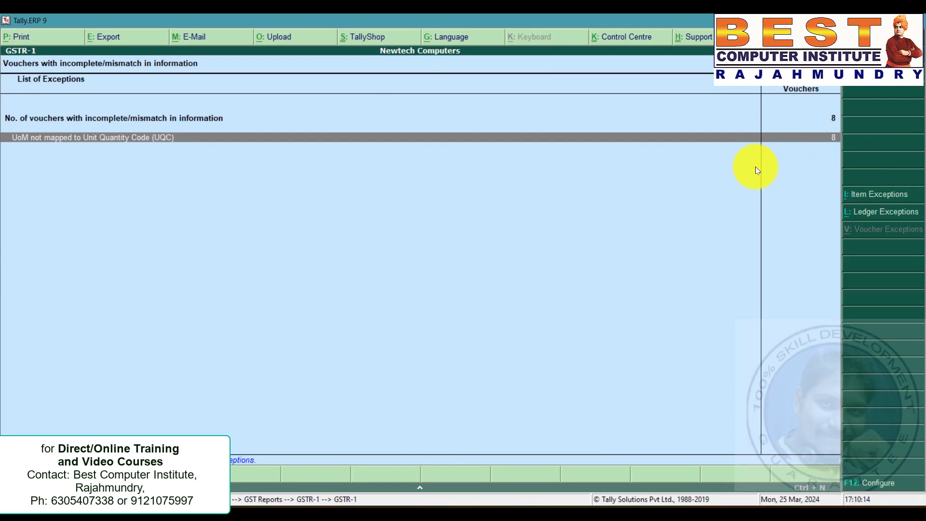
Open the unit nos from the UoM exception and map it to the UQC NOS-NUMBERS, then return to GSTR-1.
key("Return")
key("Return")
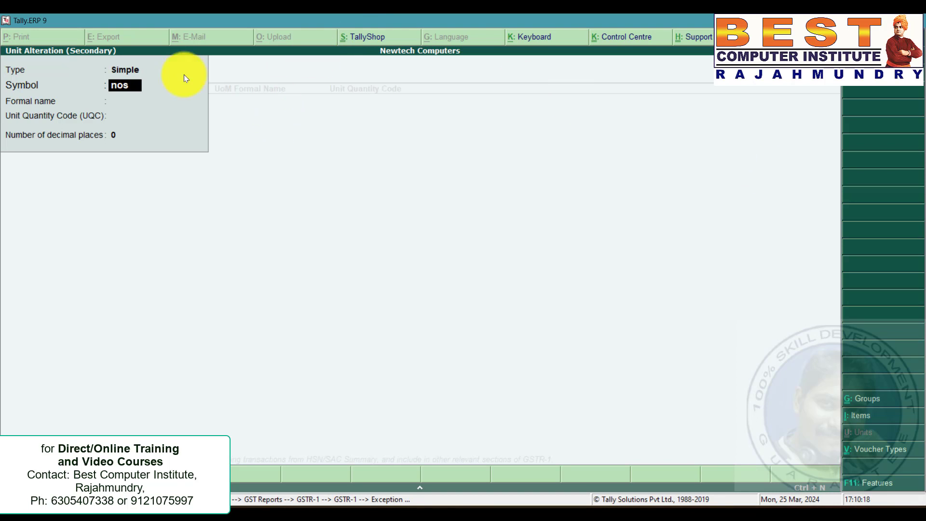
key("Return")
key("Return")
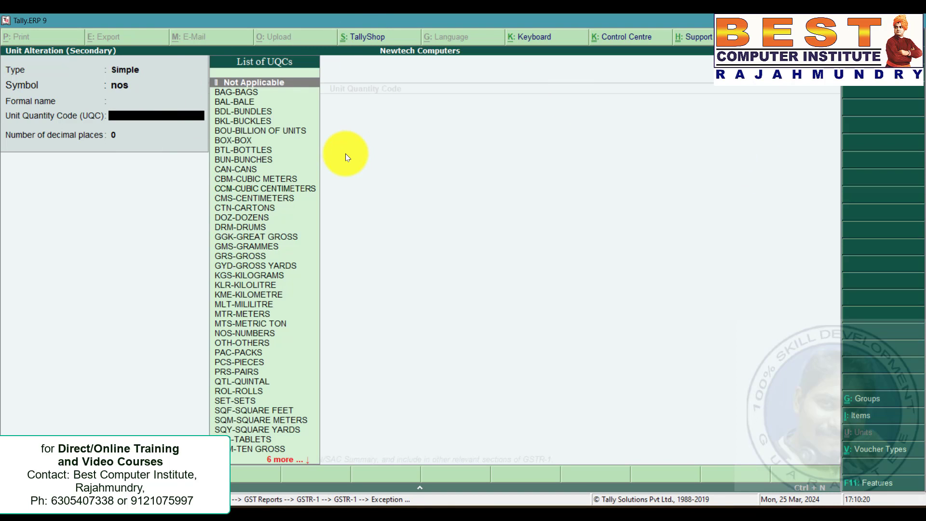
key("Down")
key("Down")
key("Down")
key("Down")
key("Down")
key("Down")
key("Down")
key("Down")
key("Down")
key("Down")
key("Down")
key("Down")
key("Down")
key("Down")
key("Down")
key("Down")
key("Down")
key("Down")
key("Down")
key("Down")
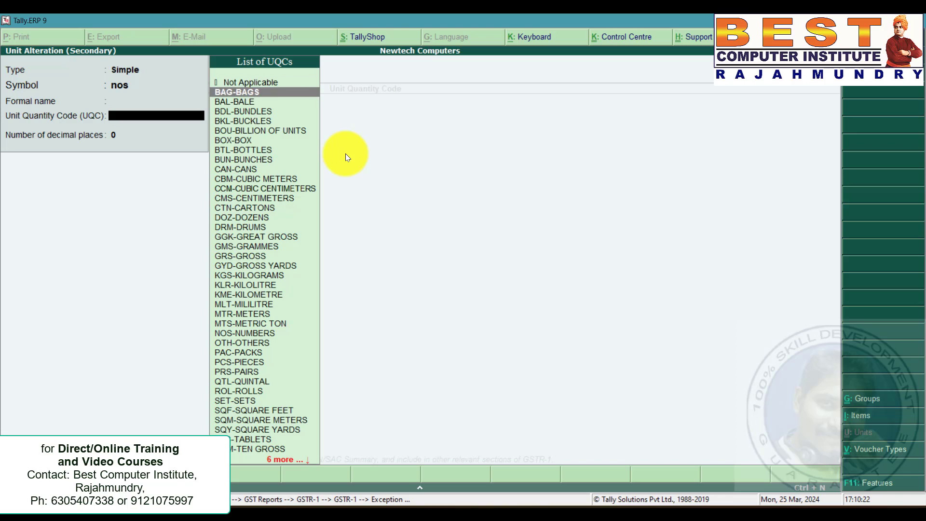
key("Down")
key("Down")
key("Down")
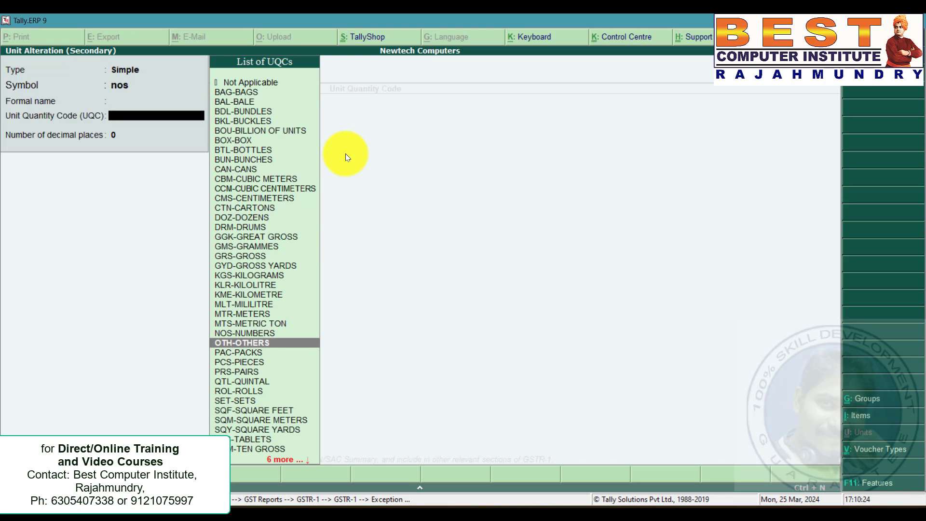
key("Up")
key("Return")
key("Return")
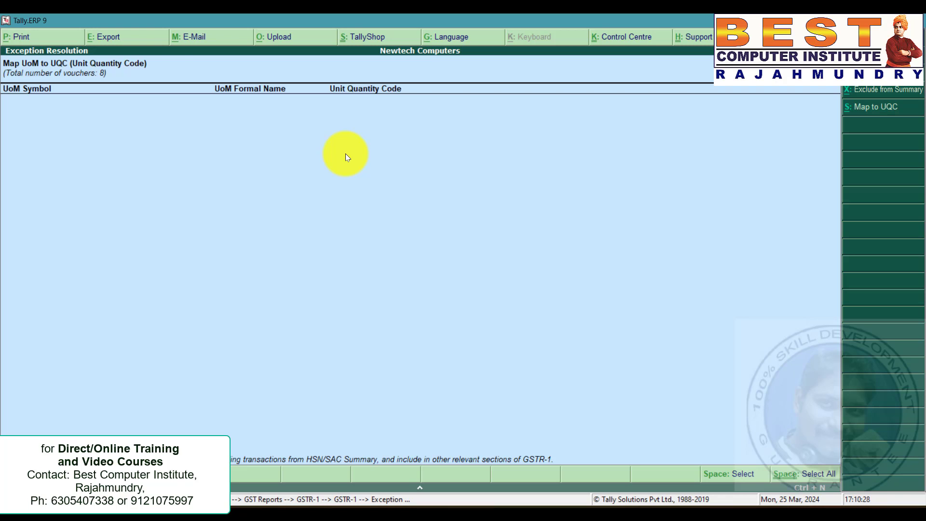
key("Escape")
key("Escape")
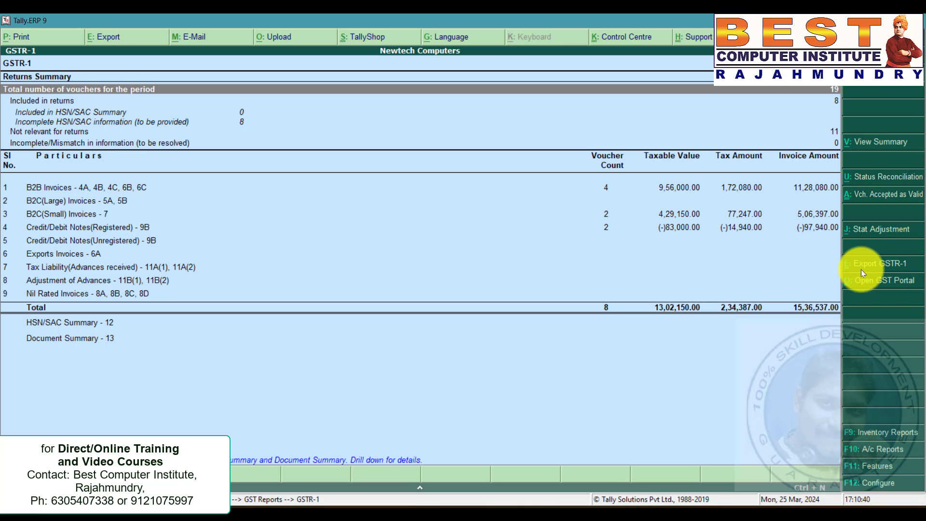
Export the GSTR-1 return as an Excel spreadsheet.
left_click(892, 267)
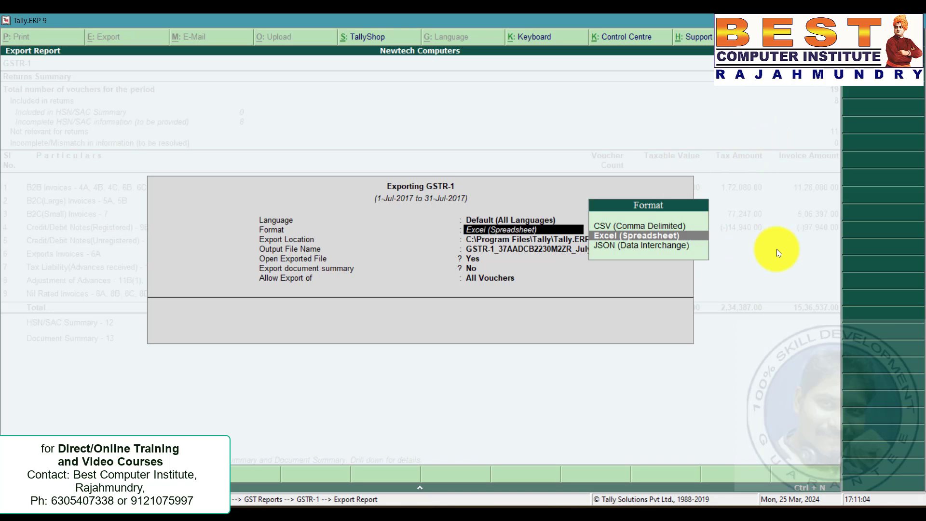
key("Return")
key("Return")
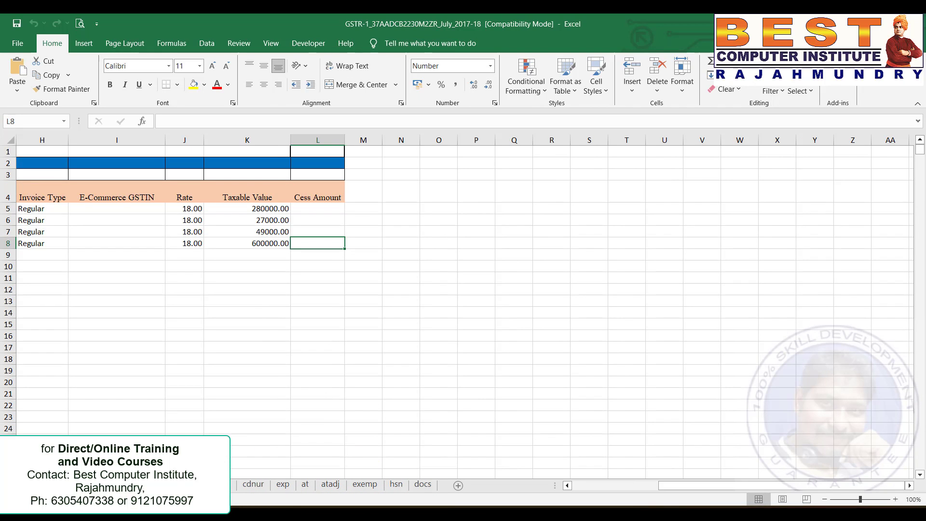
Review the B2B, B2CL and B2CS sheets of the exported workbook, then return to Tally.
key("ctrl+Page_Down")
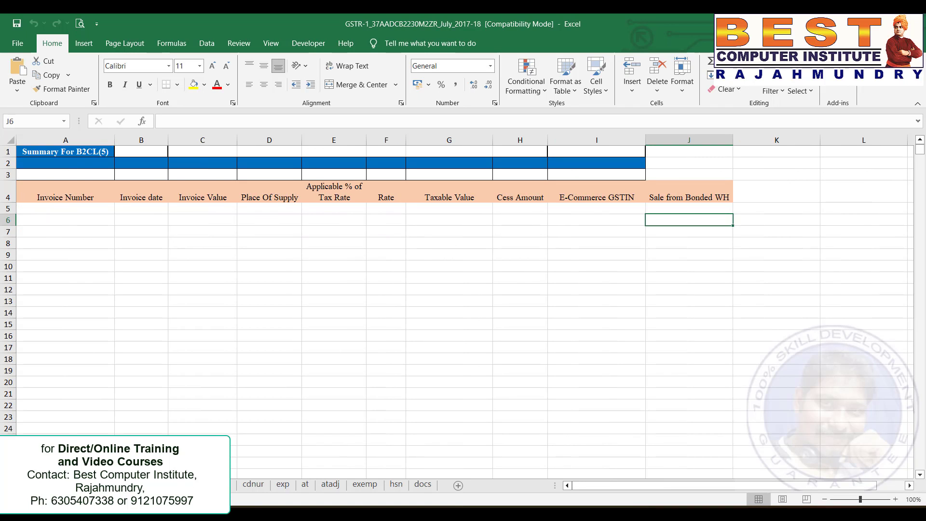
key("ctrl+Page_Down")
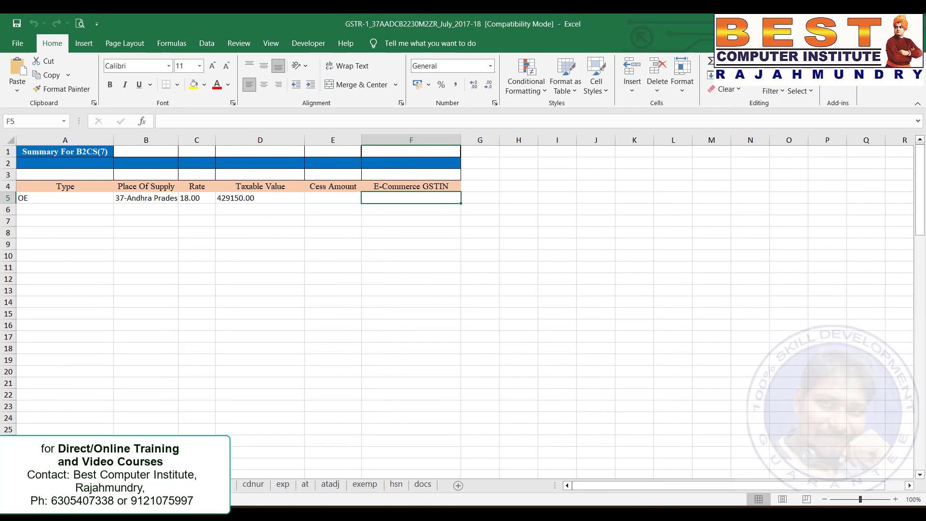
left_click(136, 484)
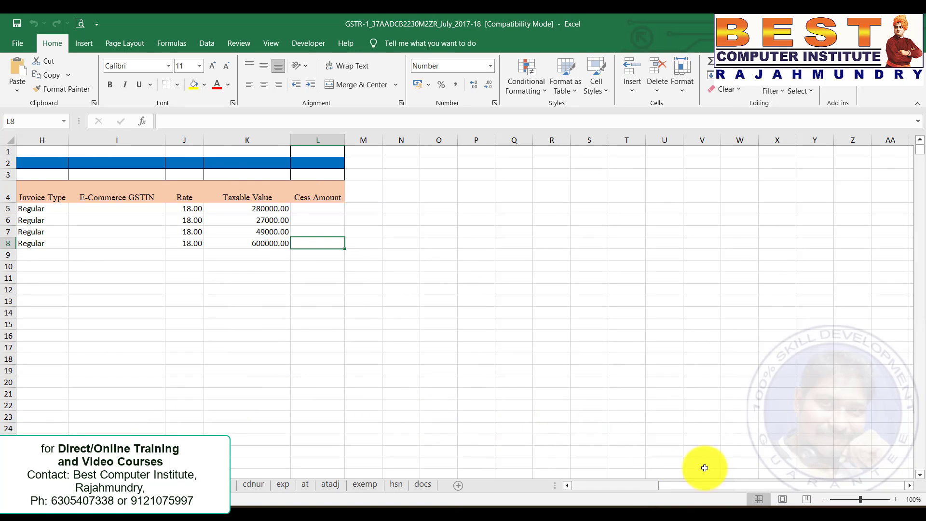
left_click_drag(698, 485, 583, 488)
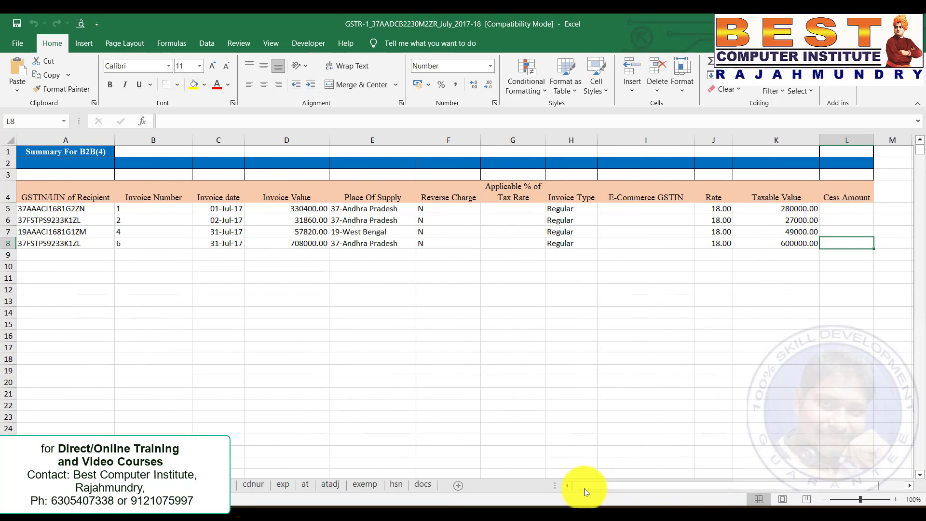
left_click(306, 346)
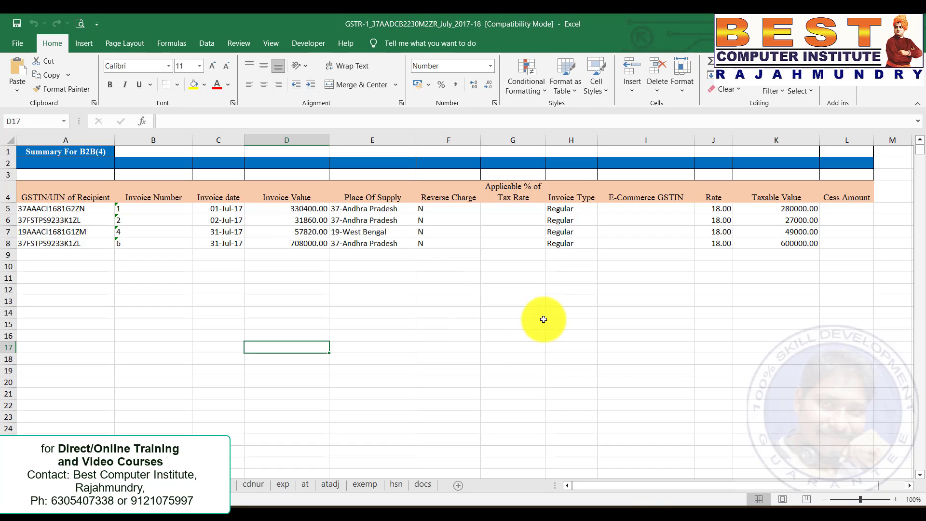
left_click(645, 519)
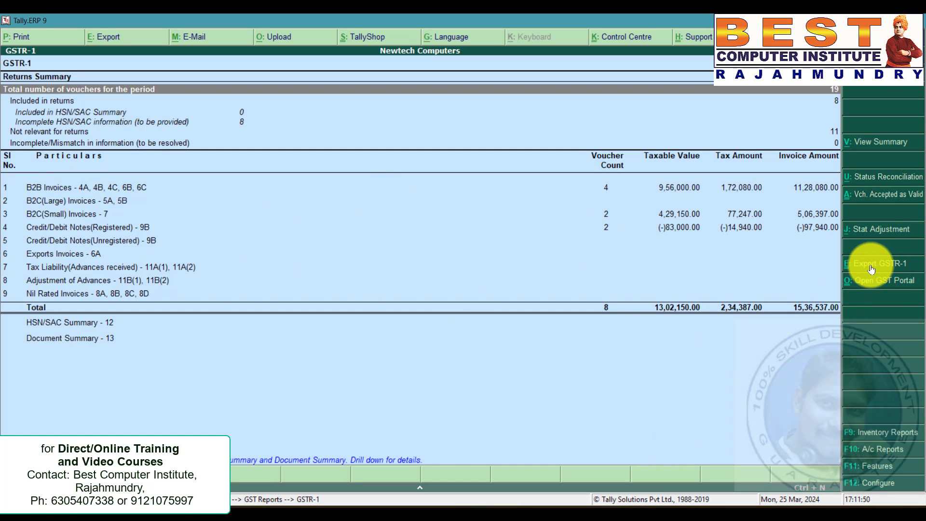
Start exporting GSTR-1 again.
left_click(890, 269)
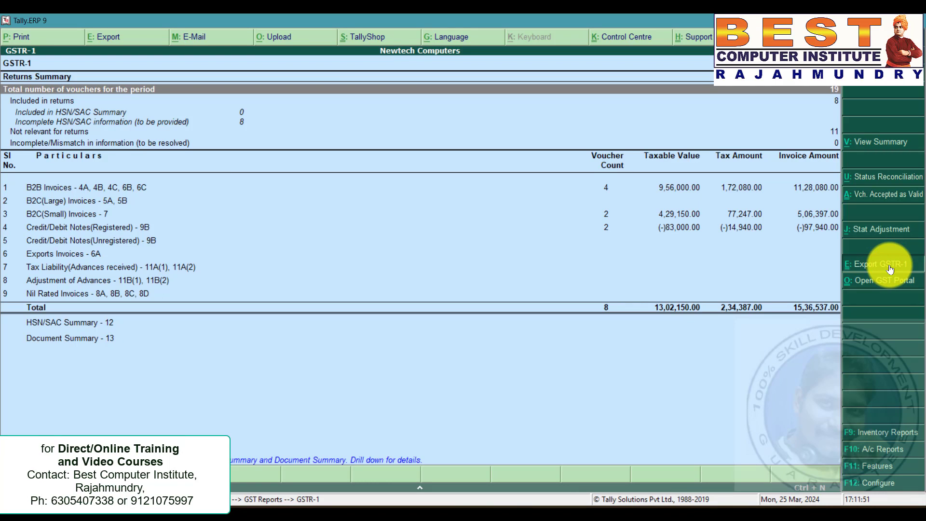